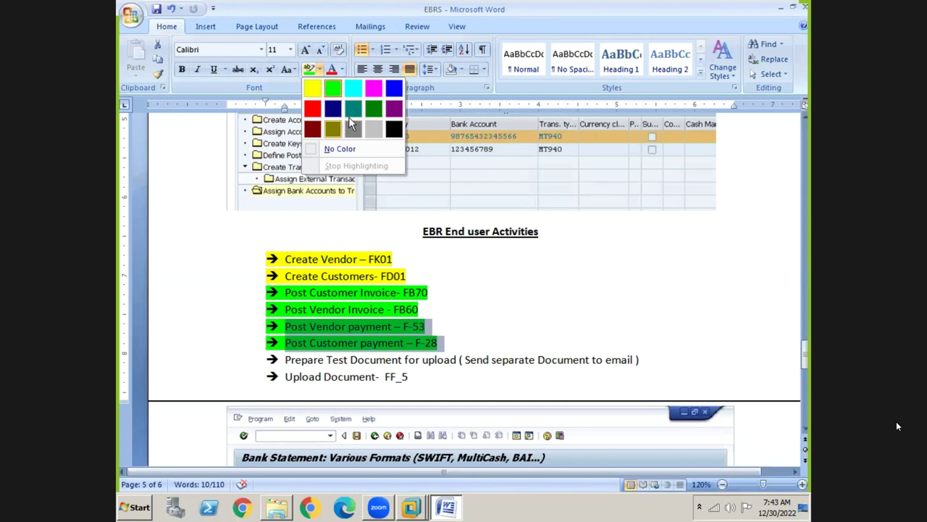
# Re-highlight the Post Vendor payment (F-53) and Post Customer payment (F-28) lines in pink.
pyautogui.click(375, 88)
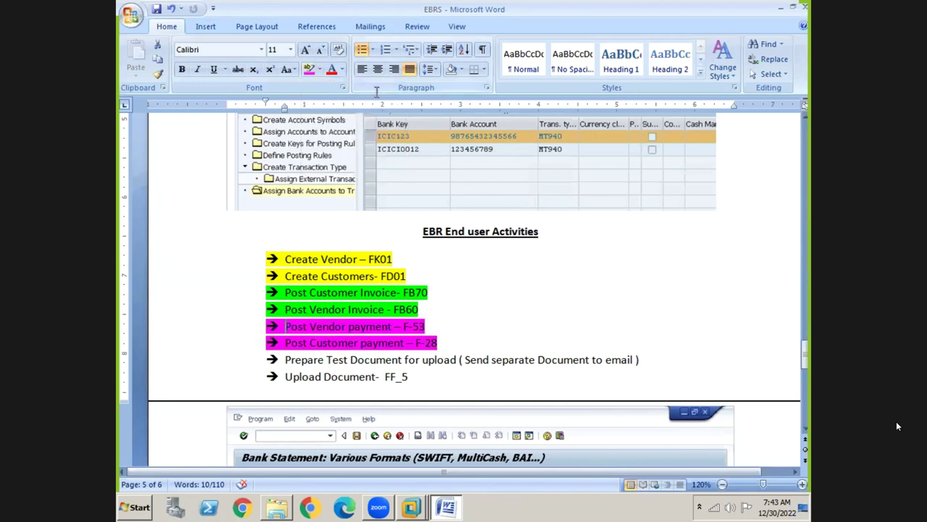
pyautogui.click(313, 331)
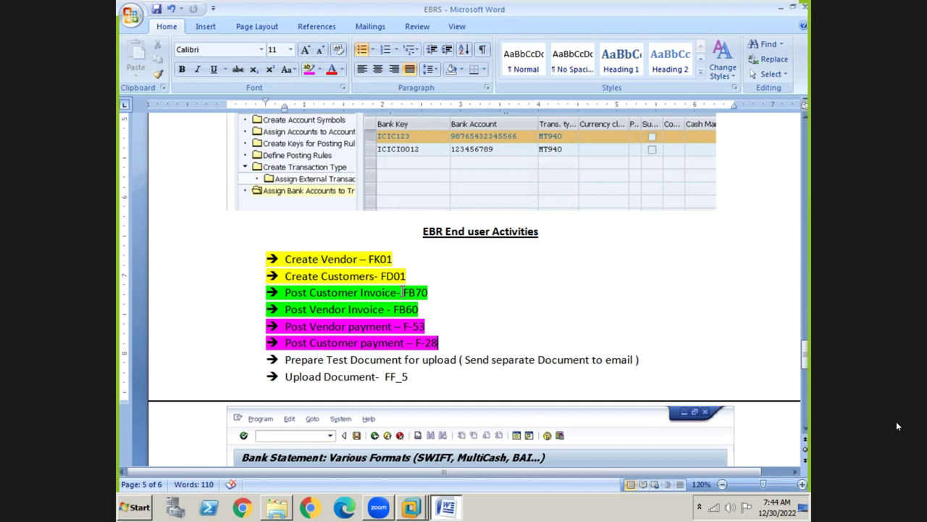
# Minimize Word to show the desktop and refresh the desktop twice.
pyautogui.click(331, 250)
pyautogui.click(334, 259)
pyautogui.press('super+d')
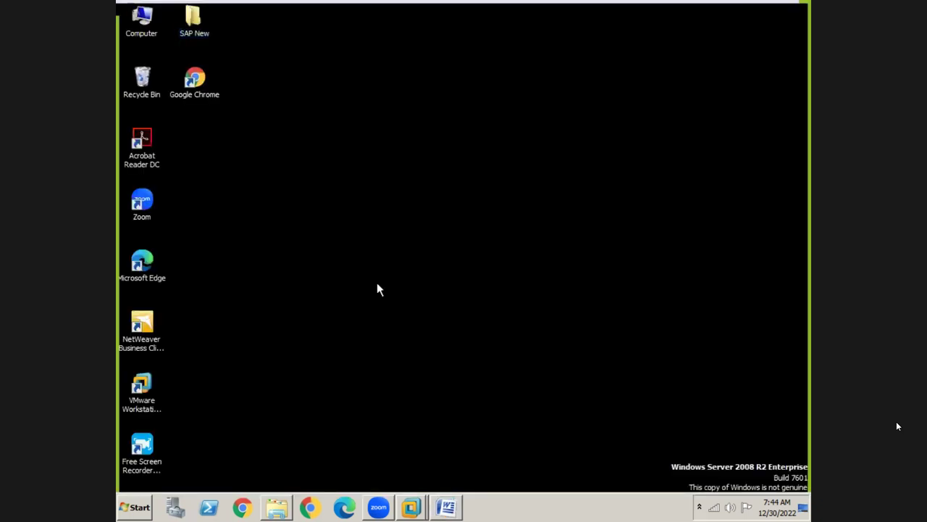
pyautogui.rightClick(376, 282)
pyautogui.click(397, 314)
pyautogui.rightClick(250, 290)
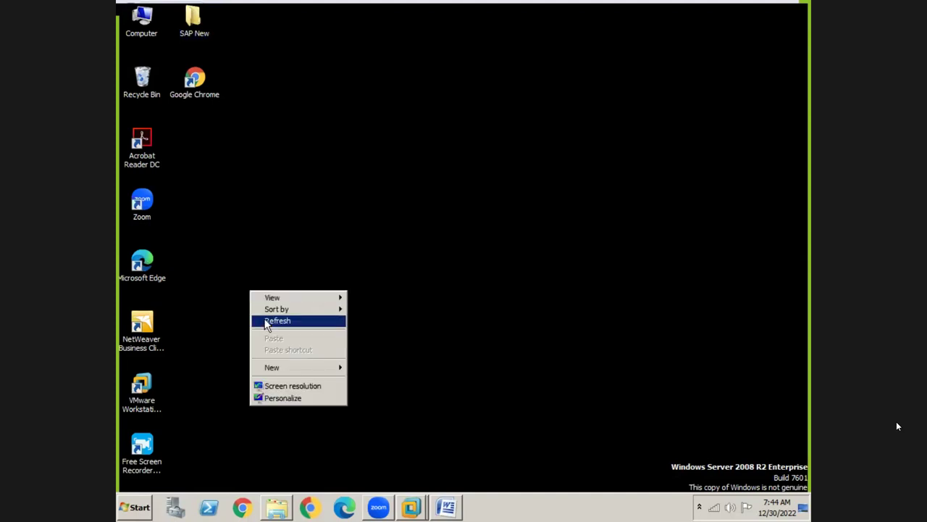
pyautogui.click(266, 321)
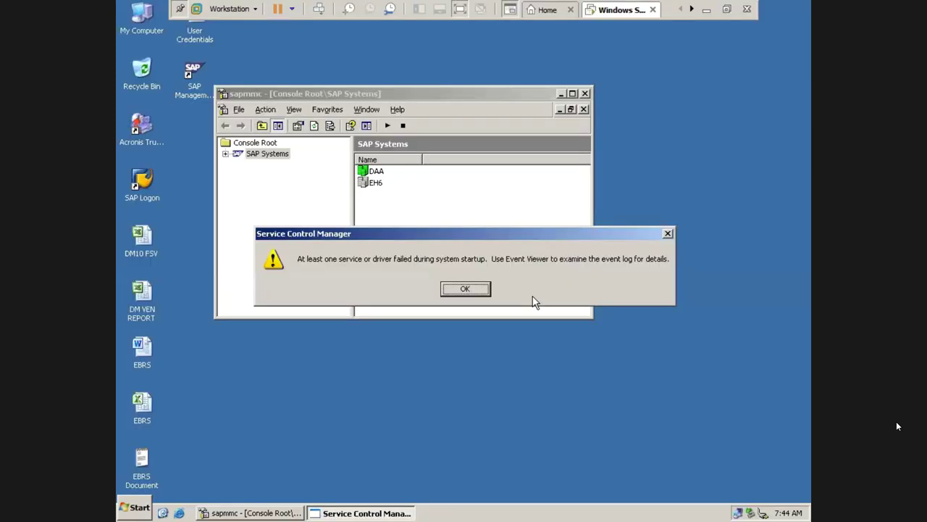
# Dismiss the service startup warning and expand SAP Systems to show DAA and EH6.
pyautogui.click(669, 235)
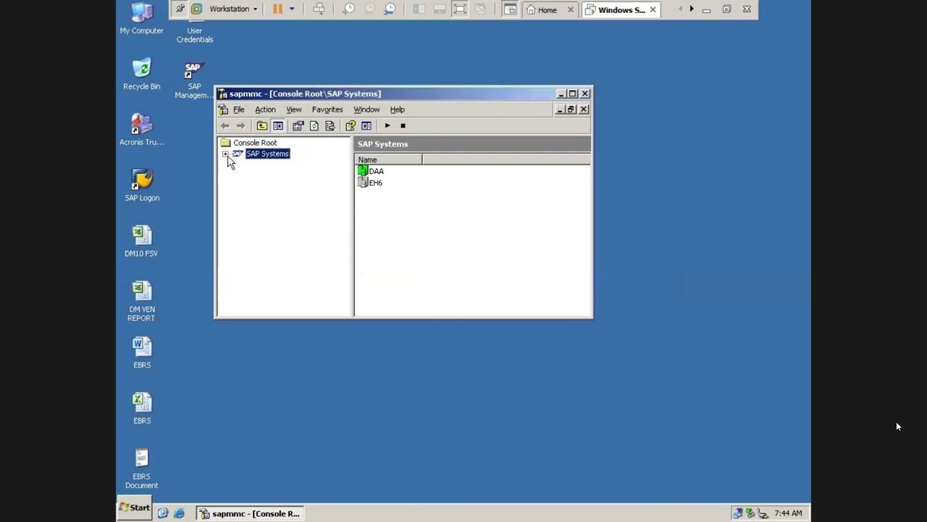
pyautogui.click(225, 154)
pyautogui.click(267, 166)
pyautogui.click(282, 152)
# Start all SAP systems with the 300-second timeout and authenticate with the password.
pyautogui.rightClick(281, 151)
pyautogui.click(292, 172)
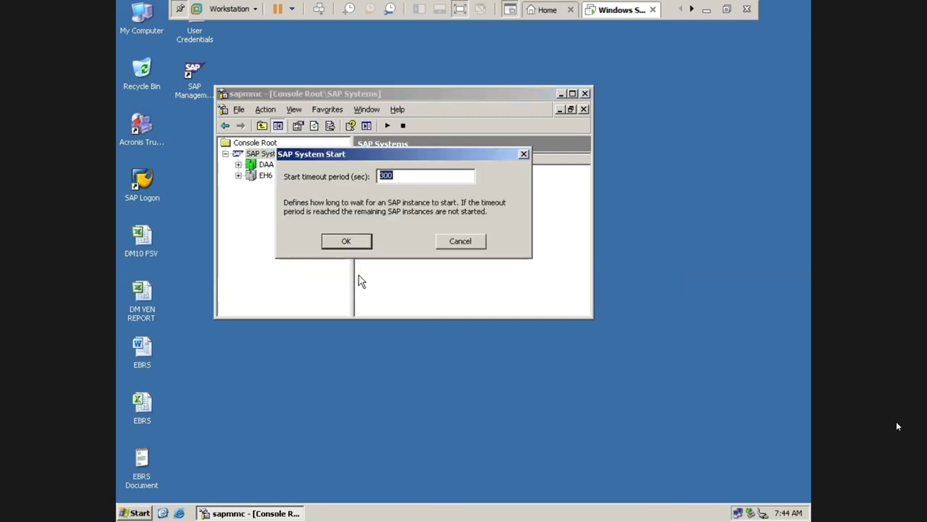
pyautogui.click(354, 242)
pyautogui.click(369, 218)
pyautogui.write('***')
pyautogui.press('Return')
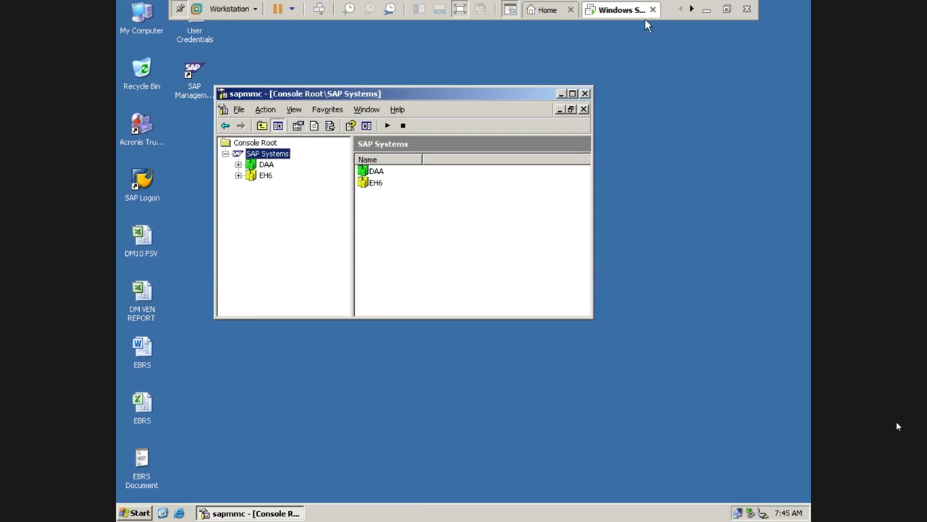
# Minimize the virtual machine window to reach the host desktop's Open dialog.
pyautogui.click(705, 10)
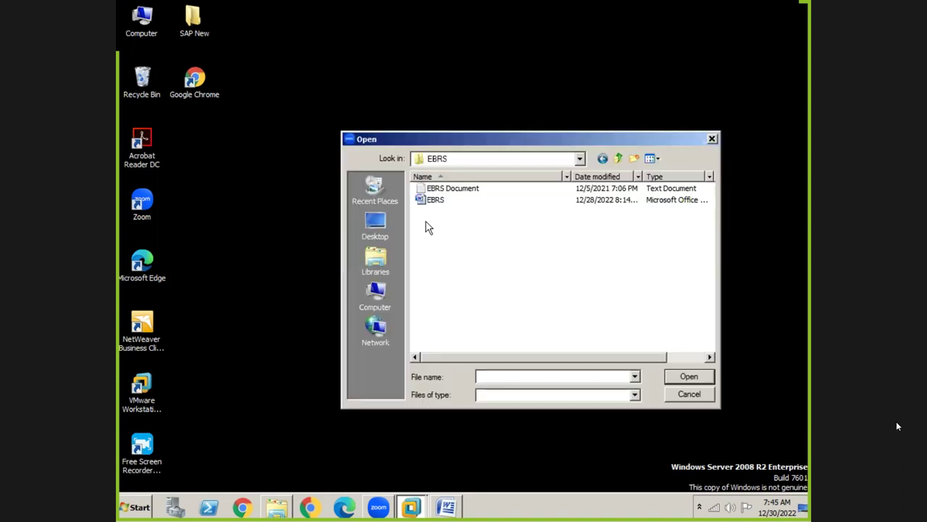
# Select EBRS Document in the EBRS folder and open it.
pyautogui.click(461, 189)
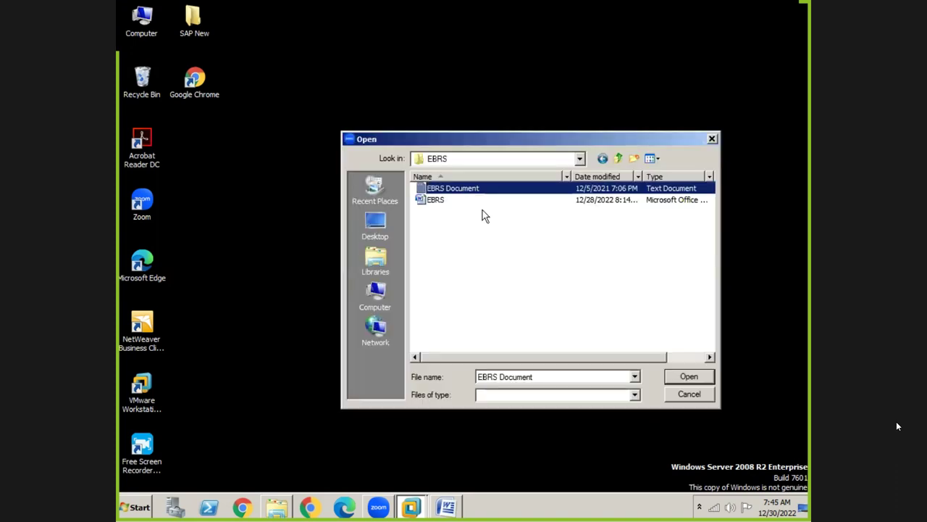
pyautogui.click(684, 378)
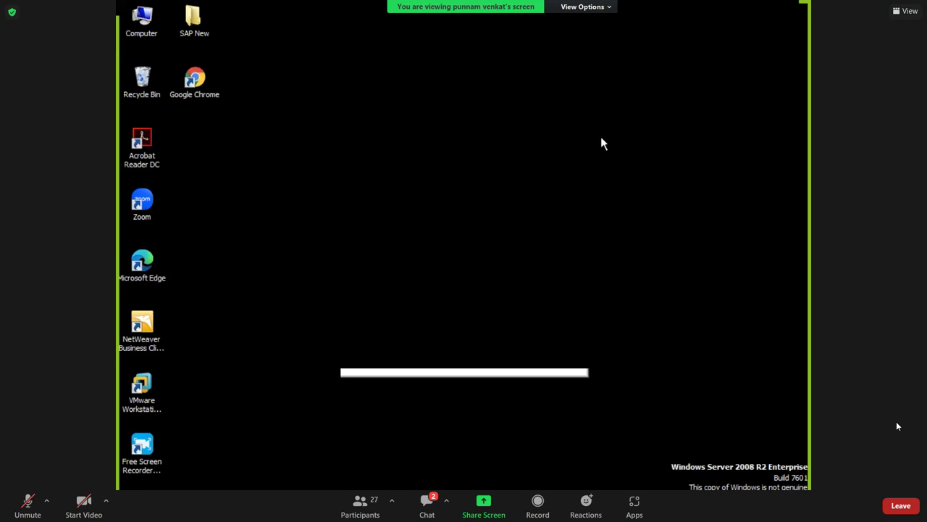
# Refresh the host desktop a few times, then switch back to the VMware window with SAP Management Console.
pyautogui.rightClick(667, 138)
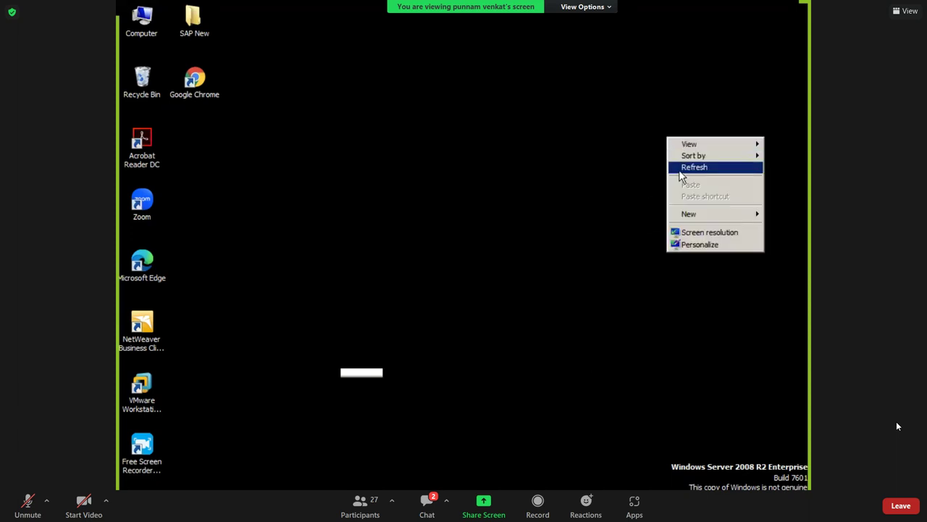
pyautogui.rightClick(679, 171)
pyautogui.click(697, 200)
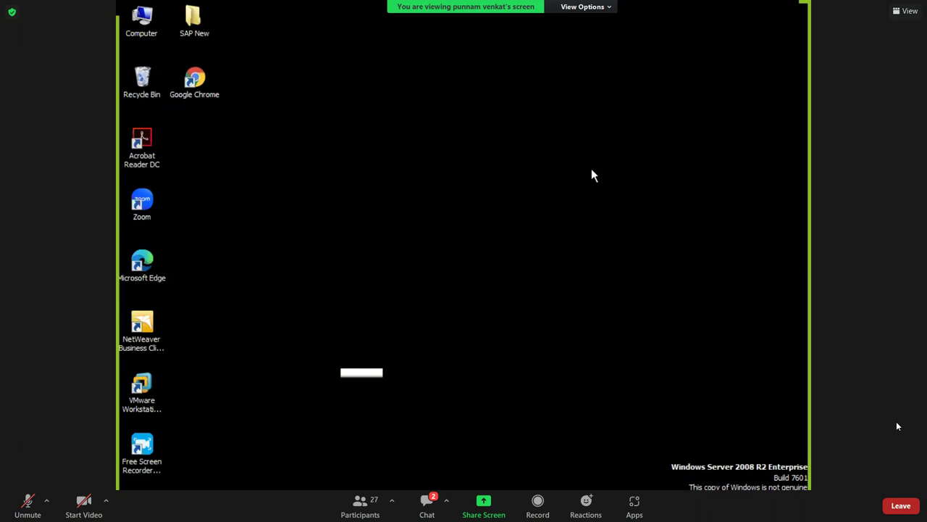
pyautogui.rightClick(467, 184)
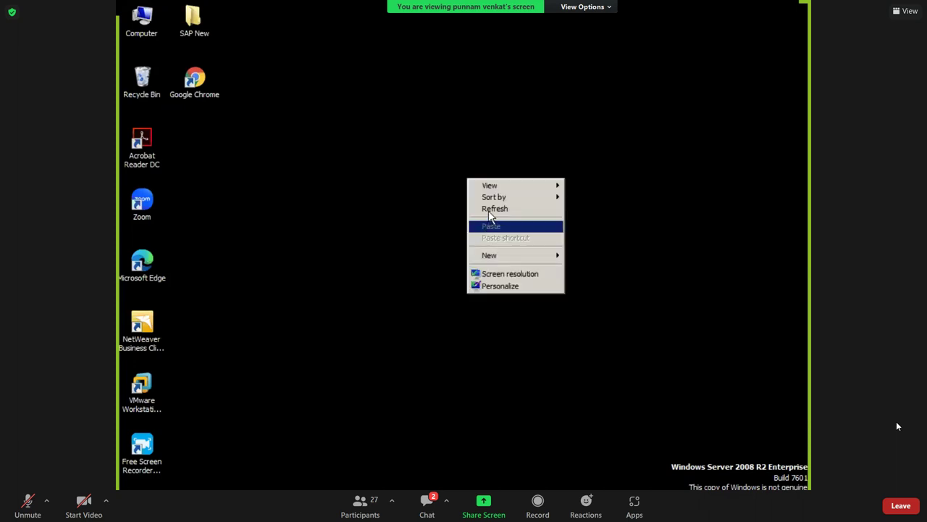
pyautogui.click(490, 208)
pyautogui.hotkey('alt', 'Tab')
pyautogui.hotkey('alt', 'Tab')
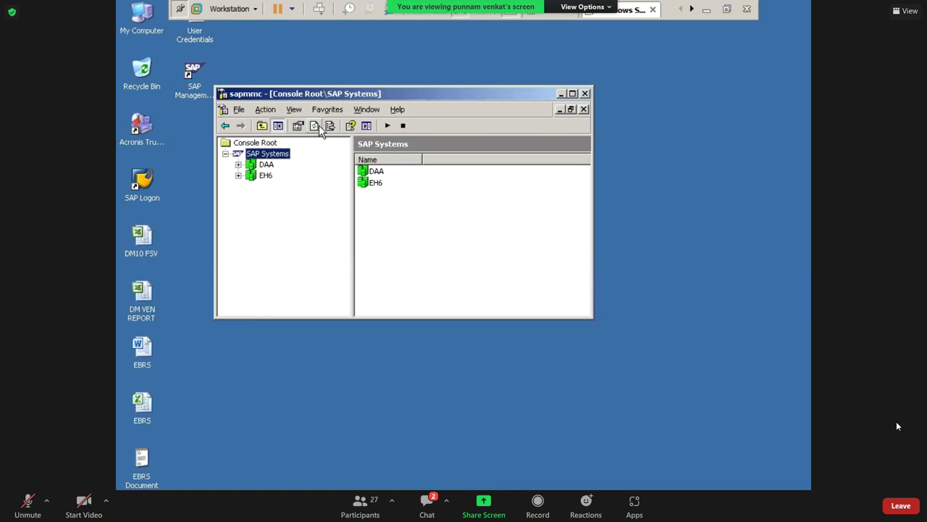
# Minimize SAP Management Console and refresh the virtual machine's desktop.
pyautogui.click(561, 94)
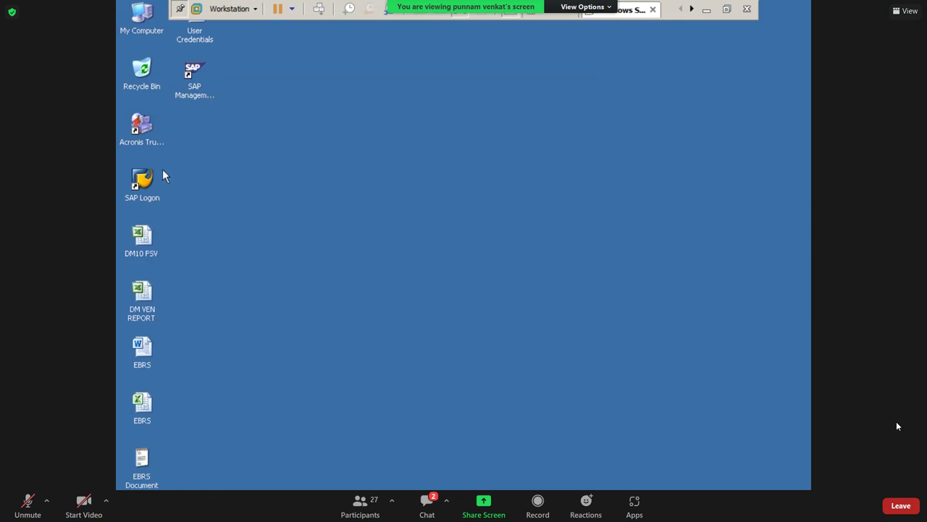
pyautogui.rightClick(264, 216)
pyautogui.click(286, 236)
pyautogui.rightClick(284, 235)
pyautogui.click(290, 254)
# Launch SAP Logon from the desktop and log on to the ECC 6.0 EHP6 IDES connection.
pyautogui.doubleClick(143, 183)
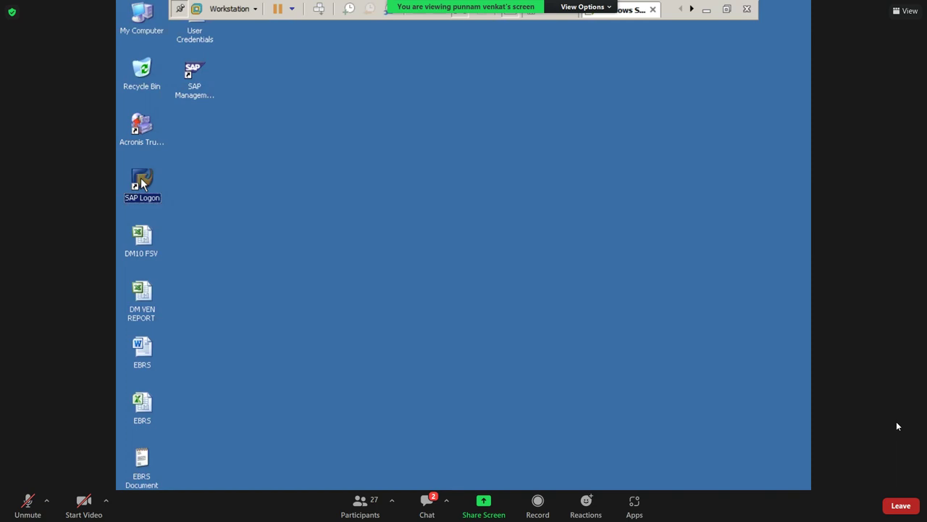
pyautogui.click(274, 215)
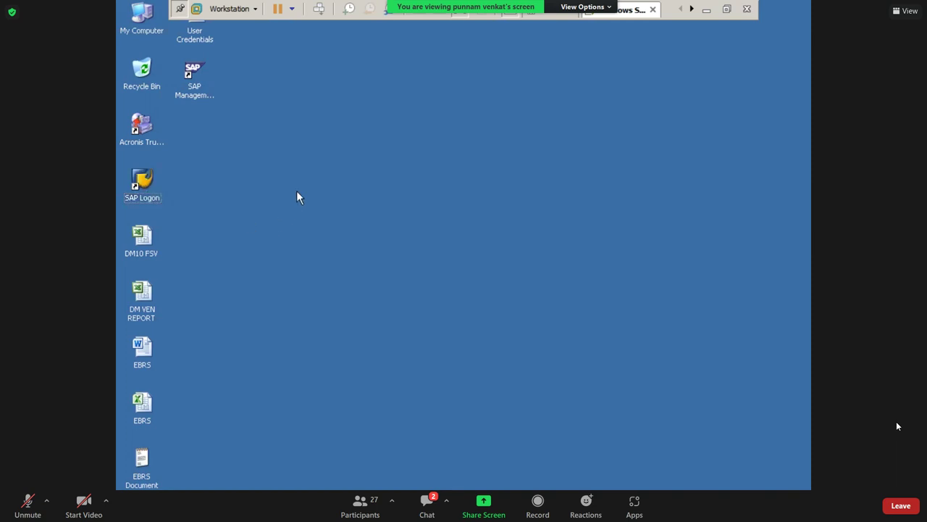
pyautogui.rightClick(297, 190)
pyautogui.click(318, 211)
pyautogui.doubleClick(149, 201)
pyautogui.rightClick(253, 192)
pyautogui.click(268, 210)
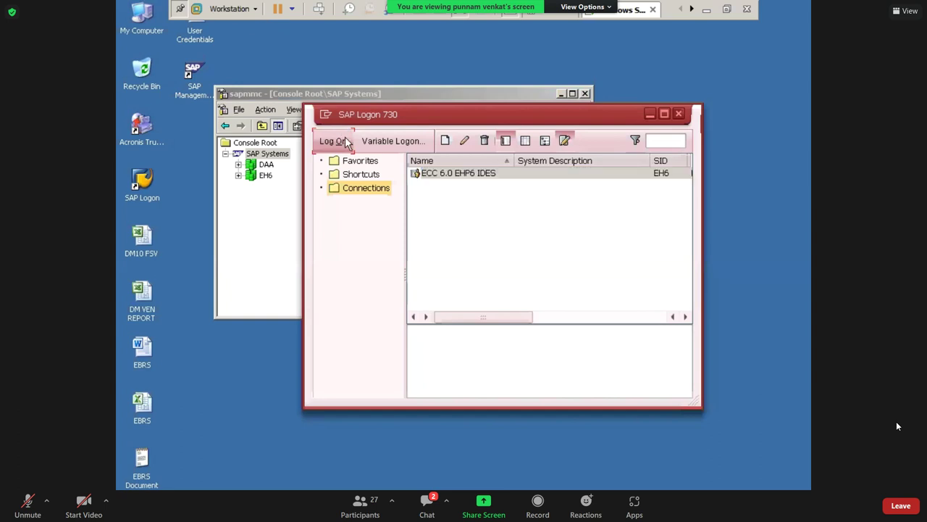
pyautogui.click(346, 142)
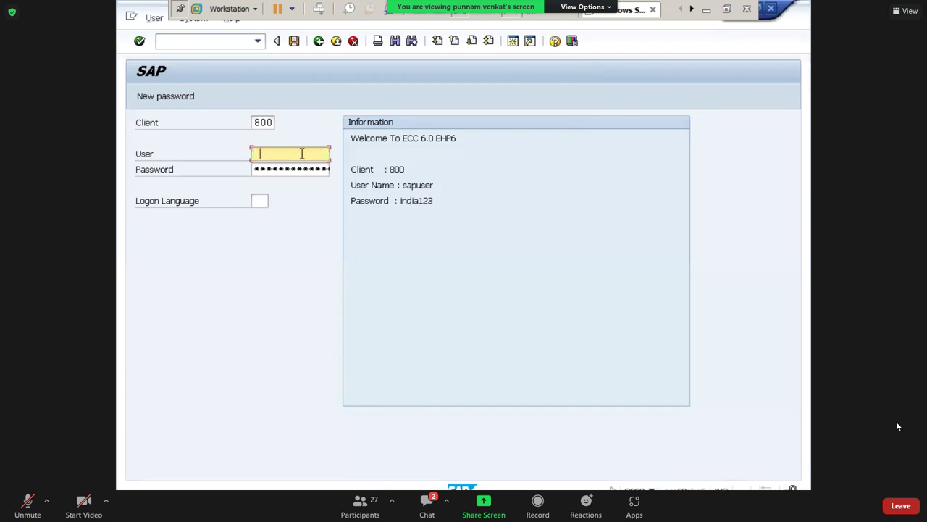
# Log on to client 800 with the user name from history and its password, then minimize the VM window.
pyautogui.click(302, 153)
pyautogui.press('Down')
pyautogui.press('Tab')
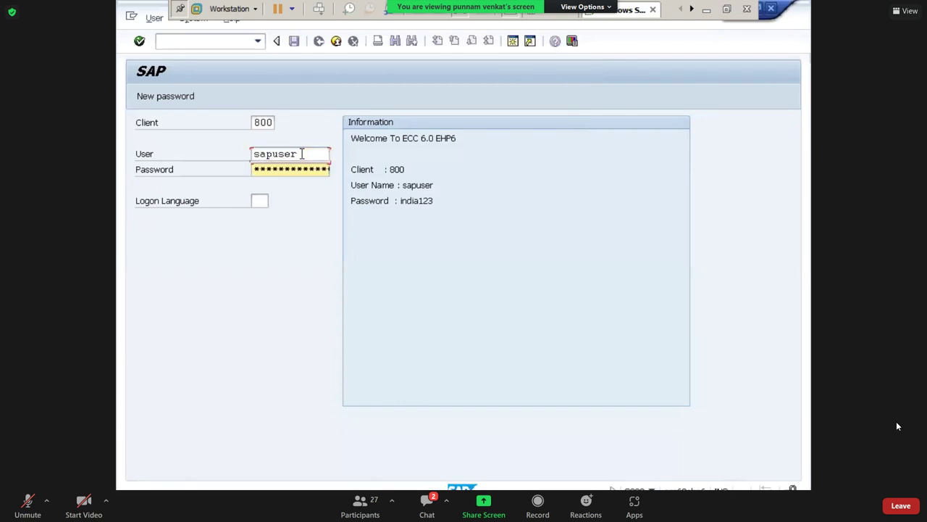
pyautogui.press('Right')
pyautogui.press('Right')
pyautogui.press('Return')
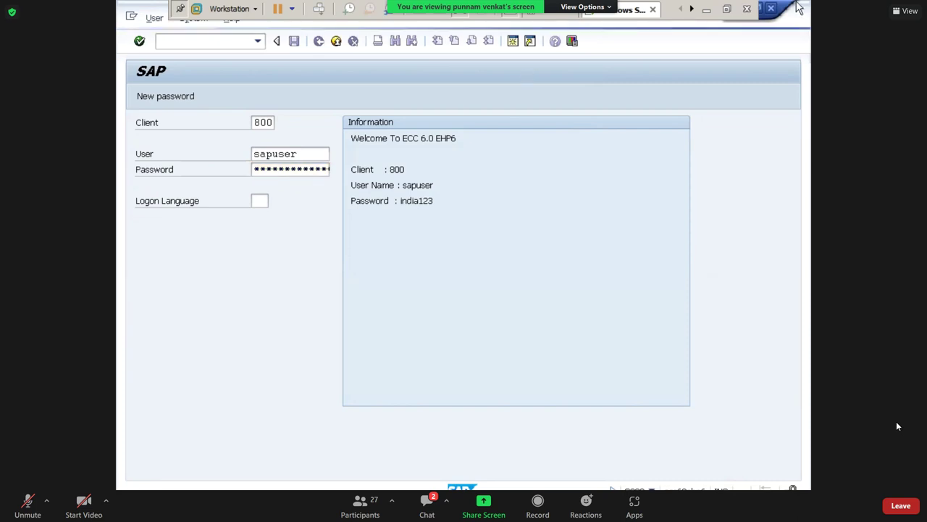
pyautogui.click(707, 14)
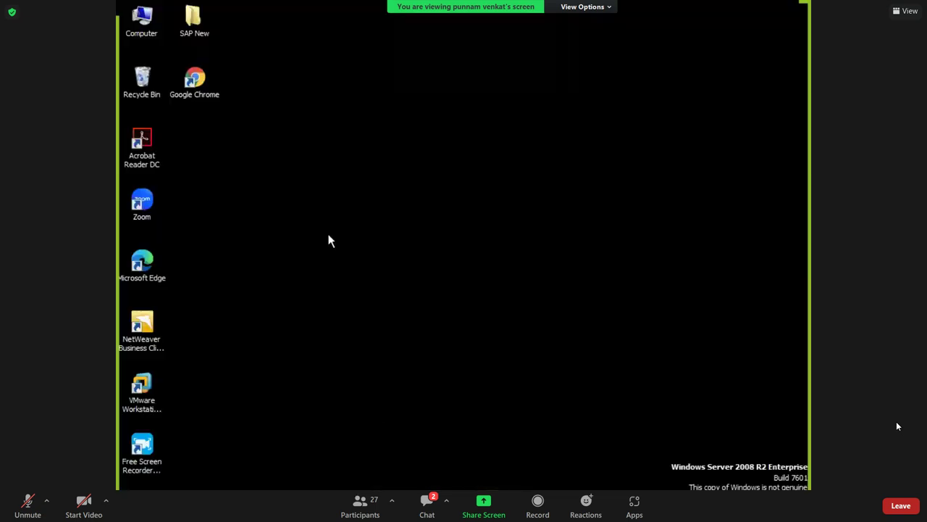
# Open the SAP New folder maximized, then the EBRS folder and its EBRS Word document.
pyautogui.doubleClick(194, 31)
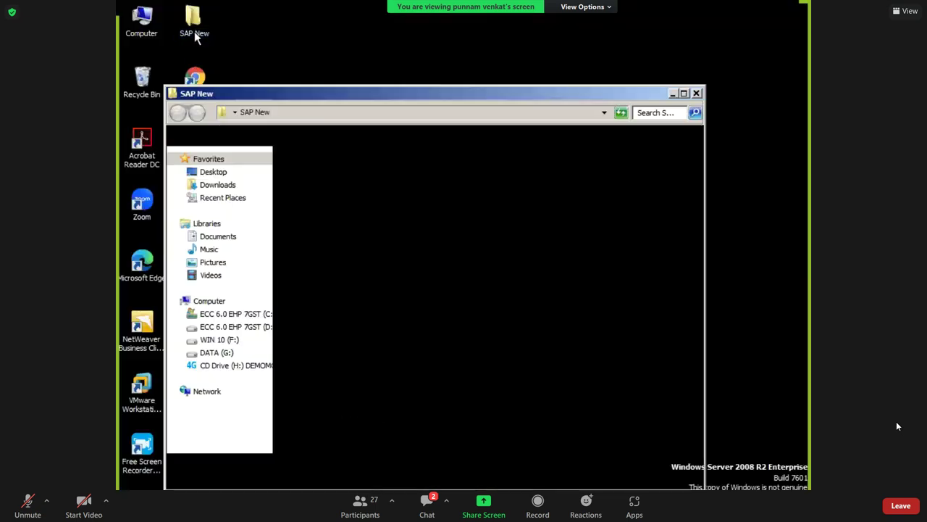
pyautogui.click(366, 320)
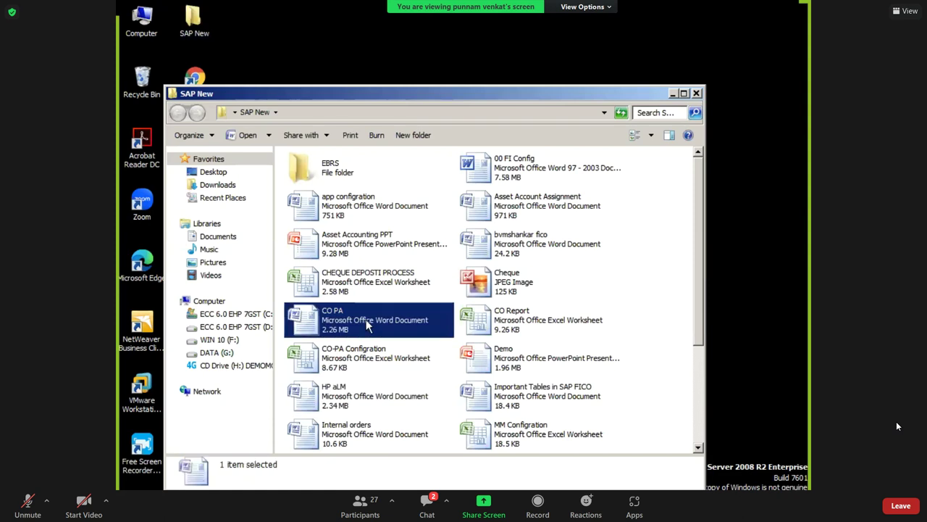
pyautogui.click(683, 93)
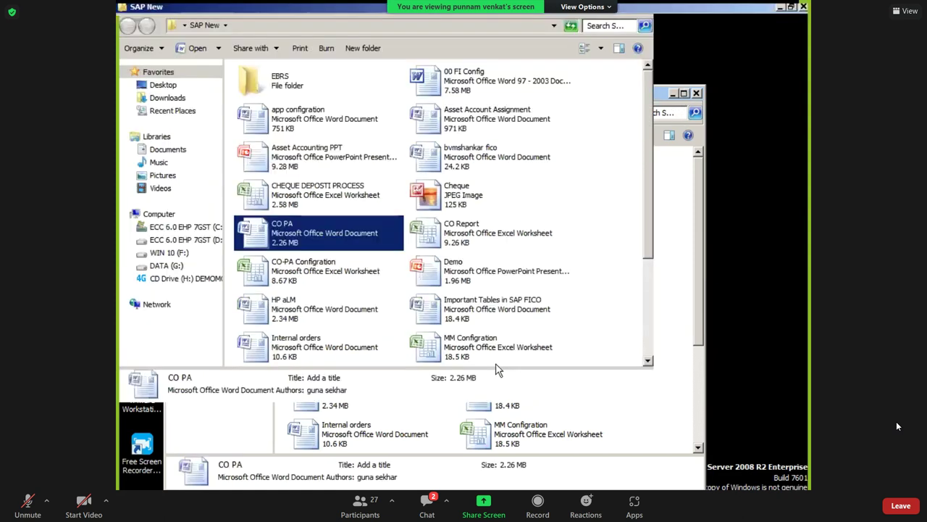
pyautogui.click(496, 363)
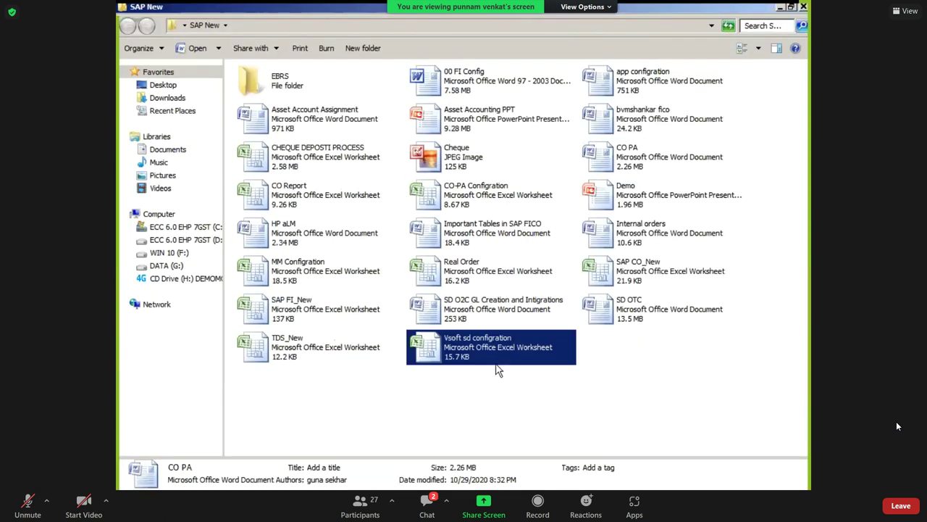
pyautogui.click(301, 286)
pyautogui.doubleClick(271, 92)
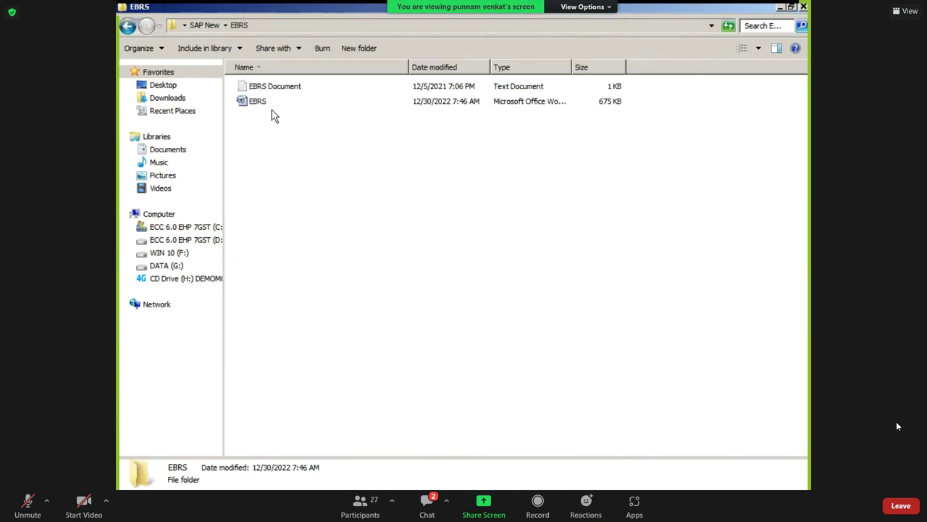
pyautogui.doubleClick(265, 108)
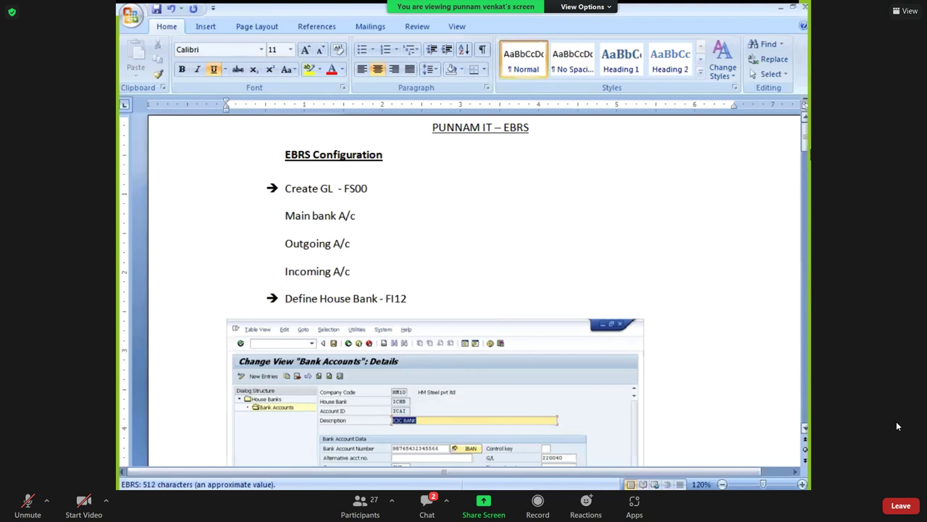
# Select the activity lines from Create Vendor (FK01) through the test document and upload entries, then minimize Word.
pyautogui.moveTo(808, 145); pyautogui.dragTo(806, 355)
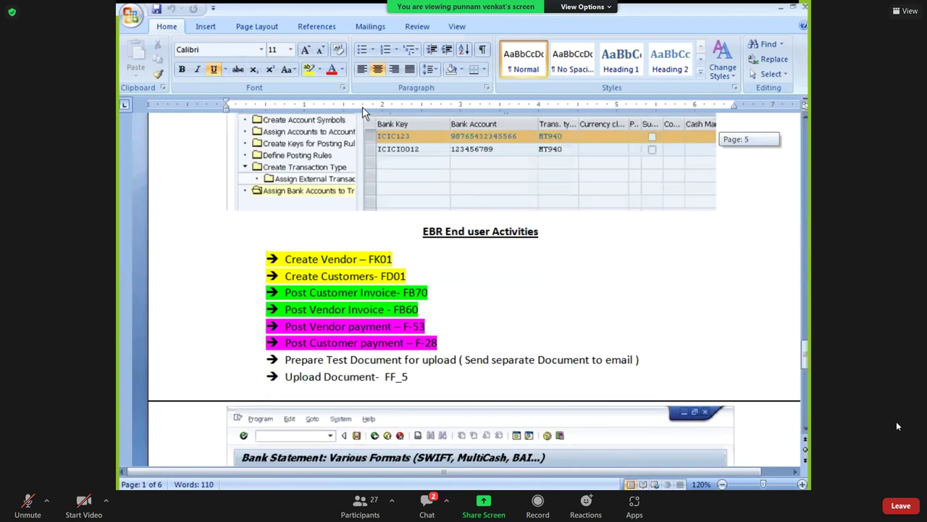
pyautogui.moveTo(399, 262); pyautogui.dragTo(281, 259)
pyautogui.moveTo(441, 346); pyautogui.dragTo(274, 270)
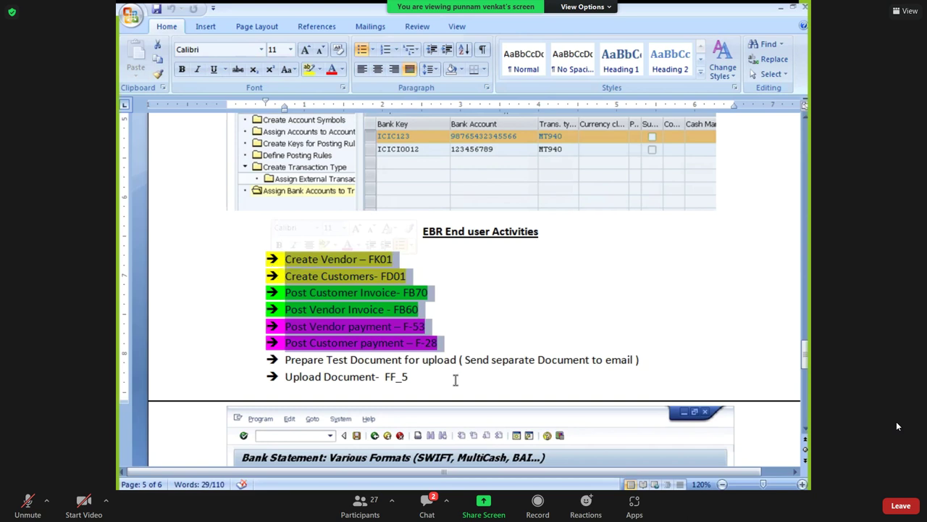
pyautogui.click(446, 344)
pyautogui.moveTo(446, 344); pyautogui.dragTo(273, 274)
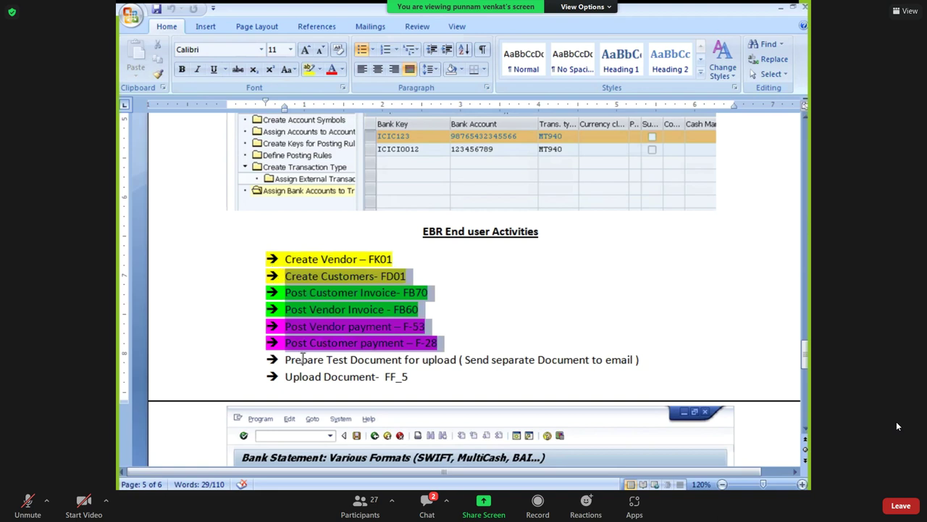
pyautogui.moveTo(286, 359); pyautogui.dragTo(411, 377)
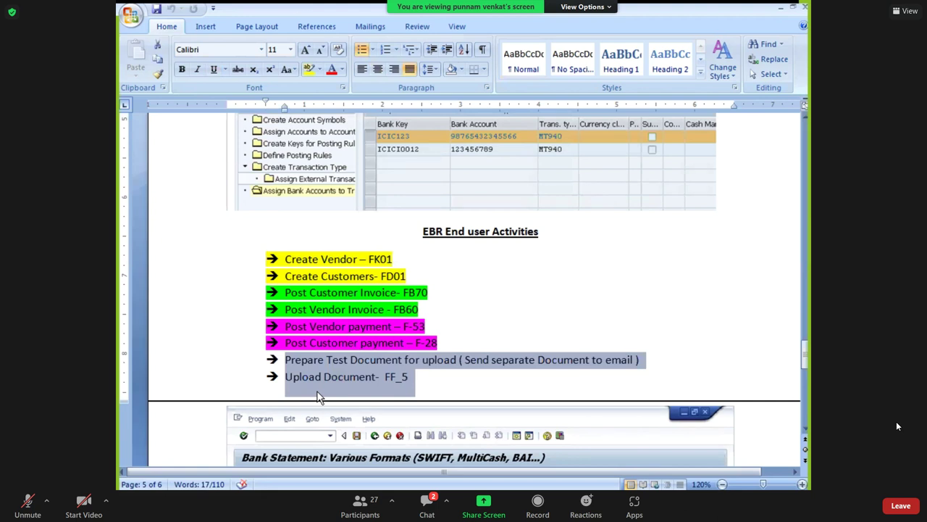
pyautogui.click(472, 374)
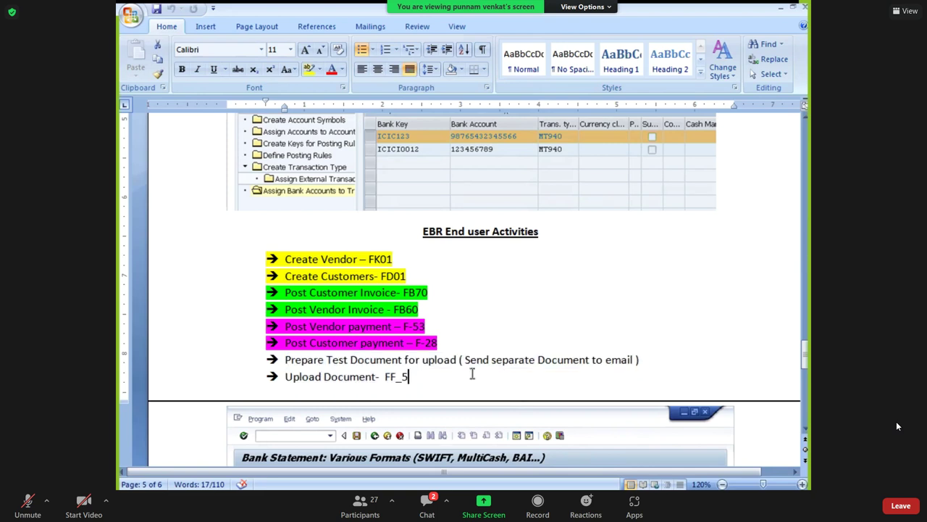
pyautogui.press('super+d')
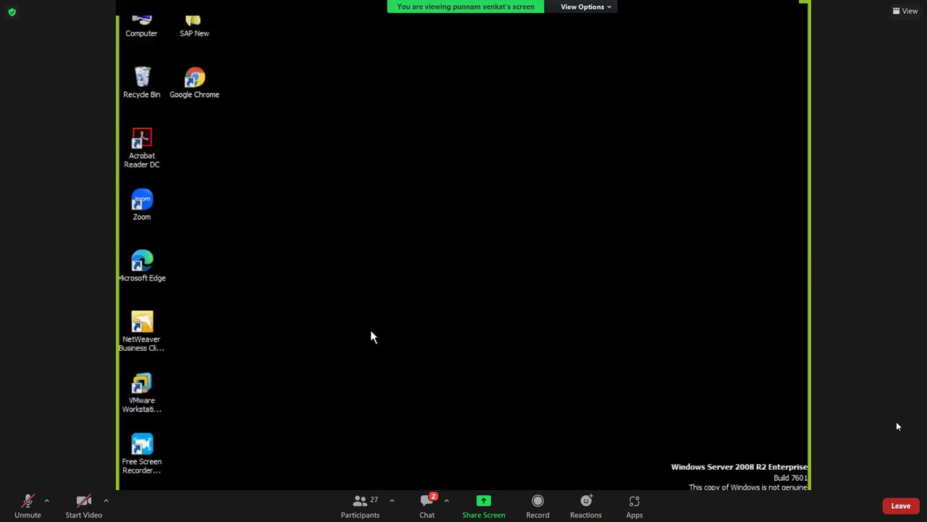
# Run FK01 from SAP Easy Access with company code FM10 and account group FDVG.
pyautogui.hotkey('alt', 'Tab')
pyautogui.hotkey('alt', 'Tab')
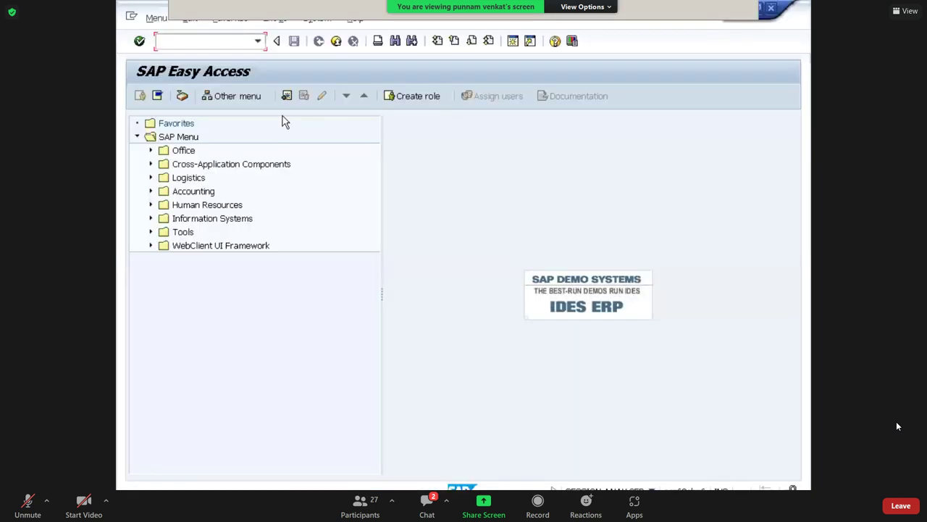
pyautogui.click(243, 44)
pyautogui.write('FK')
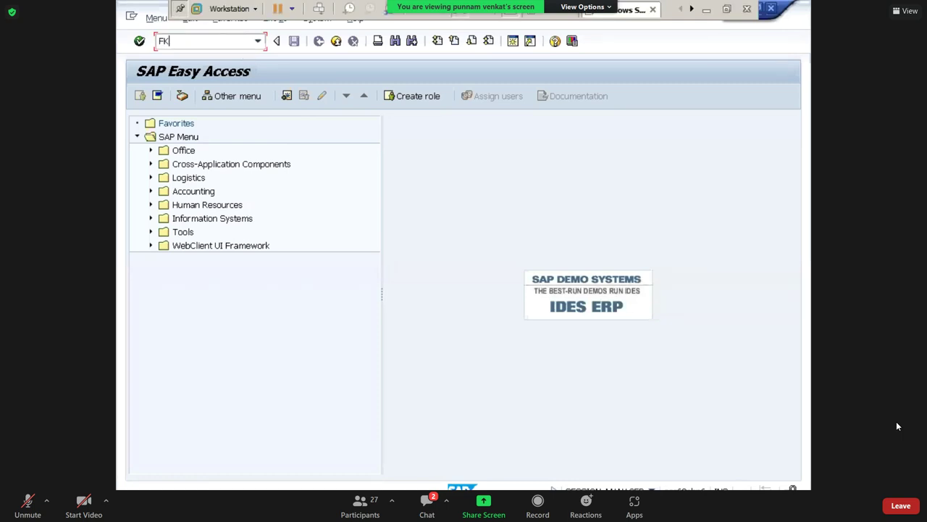
pyautogui.write('01')
pyautogui.press('Return')
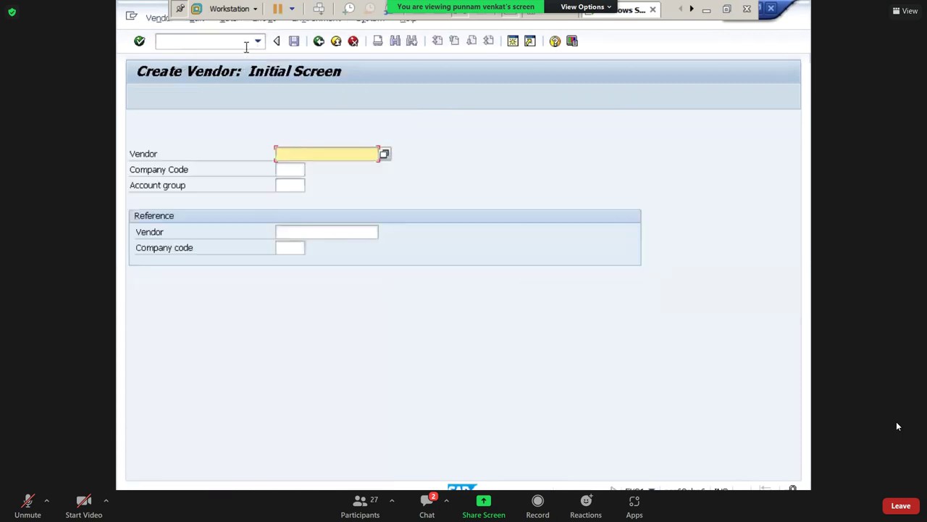
pyautogui.click(296, 172)
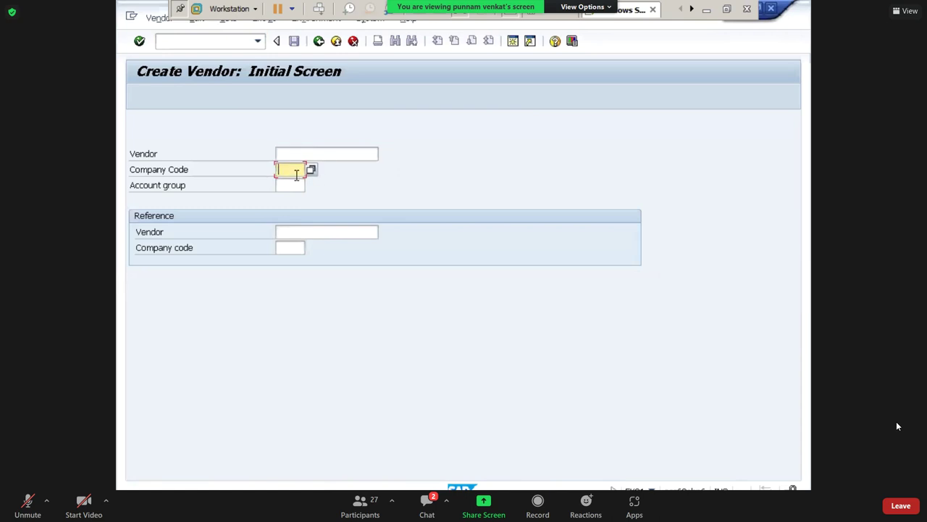
pyautogui.write('FM10')
pyautogui.press('Tab')
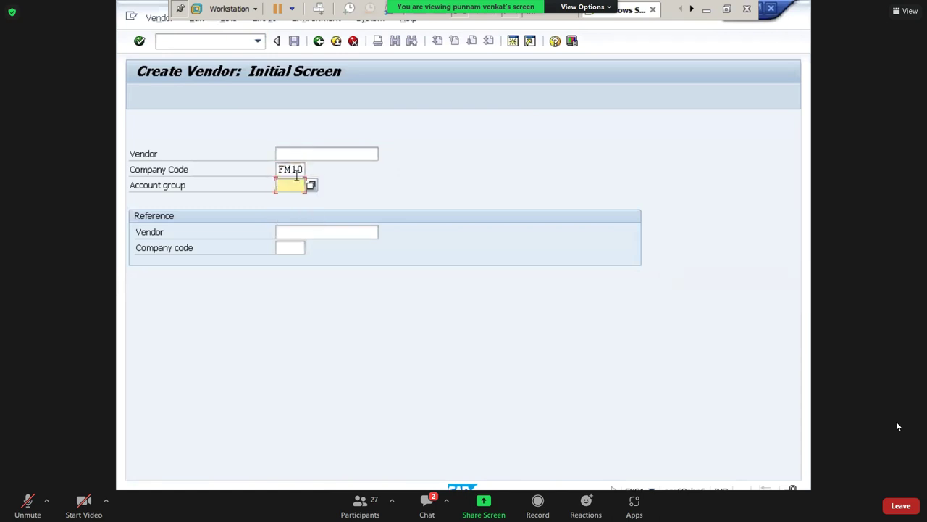
pyautogui.press('BackSpace')
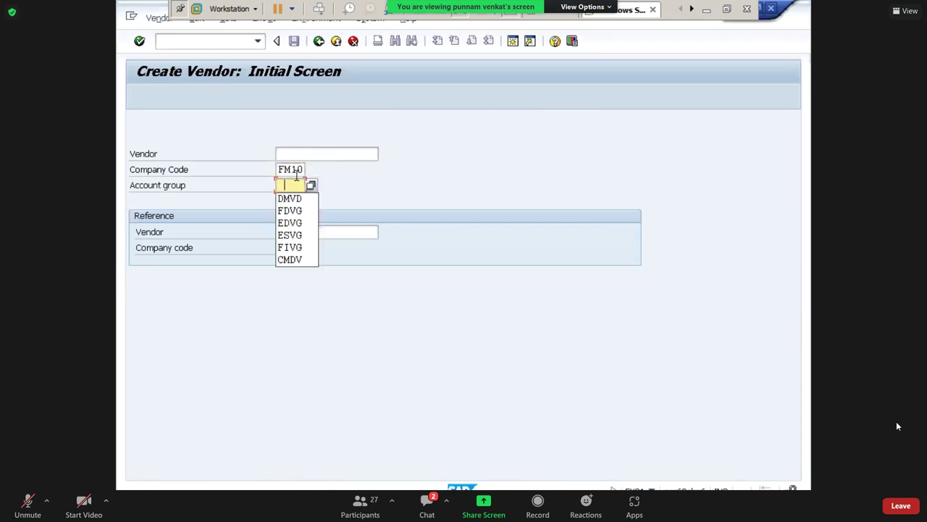
pyautogui.press('Down')
pyautogui.press('Down')
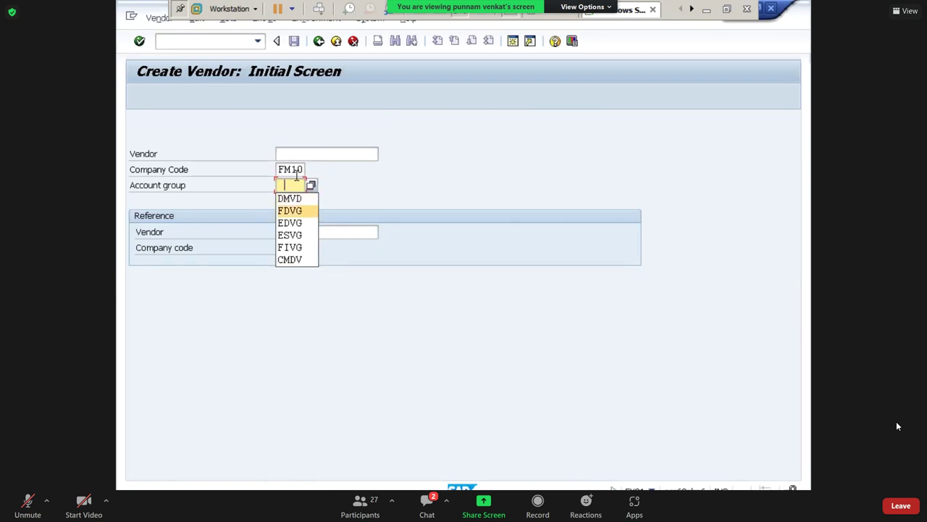
pyautogui.press('Return')
pyautogui.press('Return')
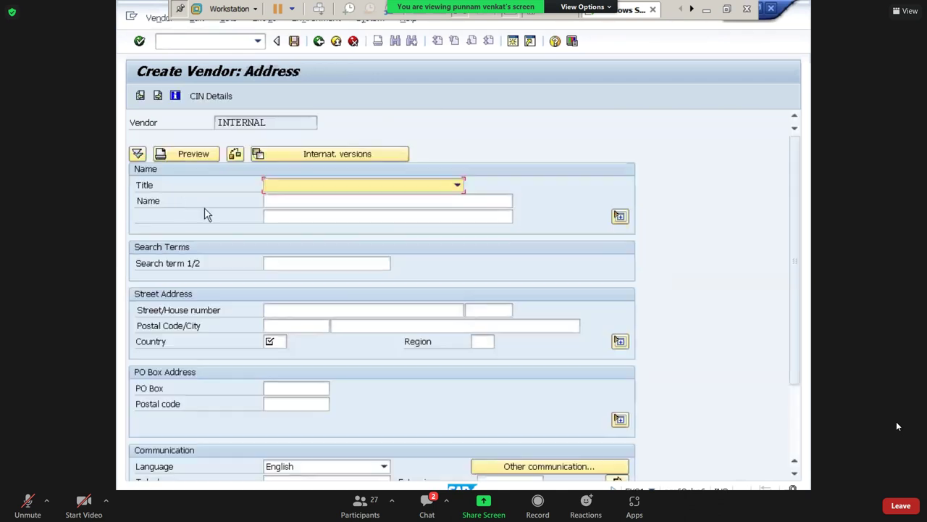
# Enter BRS_V PVT LTD on both vendor name lines and search term BRPL.
pyautogui.click(276, 200)
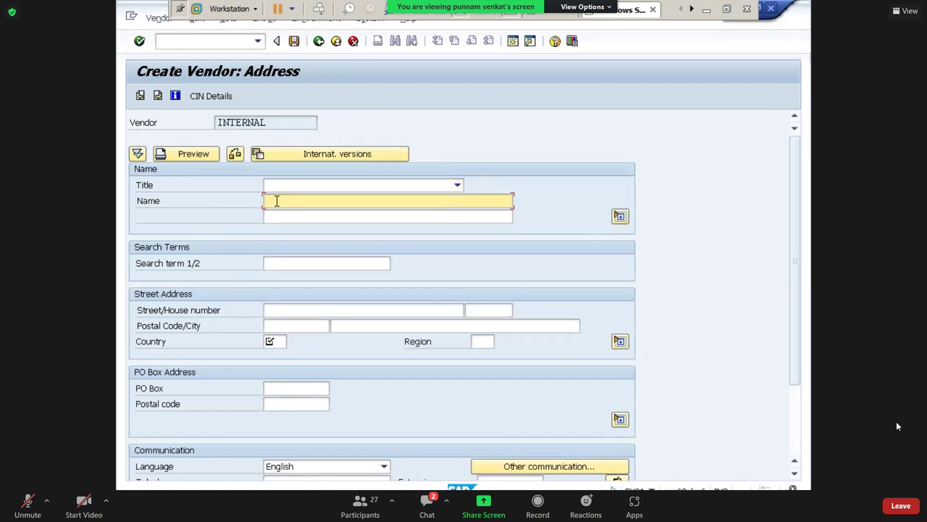
pyautogui.write('BRS_V pvt')
pyautogui.press('BackSpace')
pyautogui.press('BackSpace')
pyautogui.press('BackSpace')
pyautogui.write('pvt')
pyautogui.press('BackSpace')
pyautogui.press('BackSpace')
pyautogui.press('BackSpace')
pyautogui.write('PVT LTD')
pyautogui.press('Tab')
pyautogui.hotkey('shift', 'Tab')
pyautogui.hotkey('ctrl', 'c')
pyautogui.press('Tab')
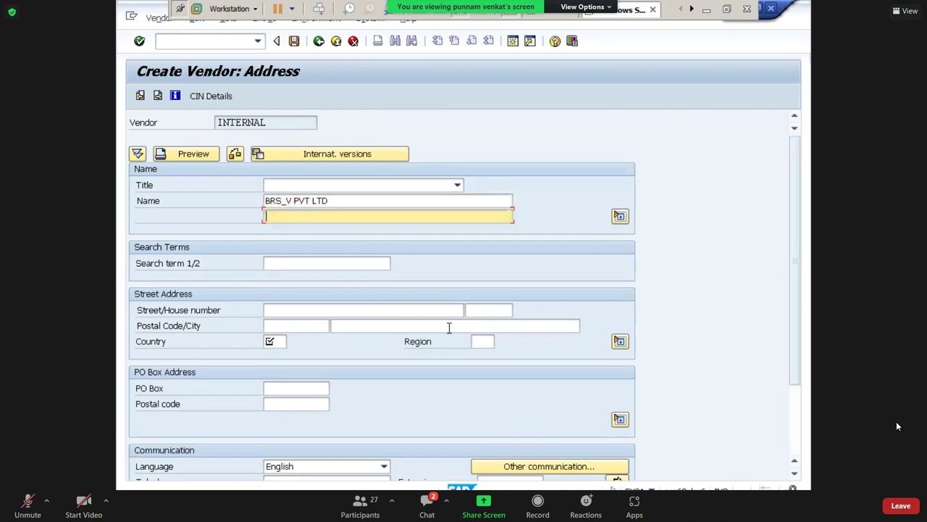
pyautogui.hotkey('ctrl', 'v')
pyautogui.press('Tab')
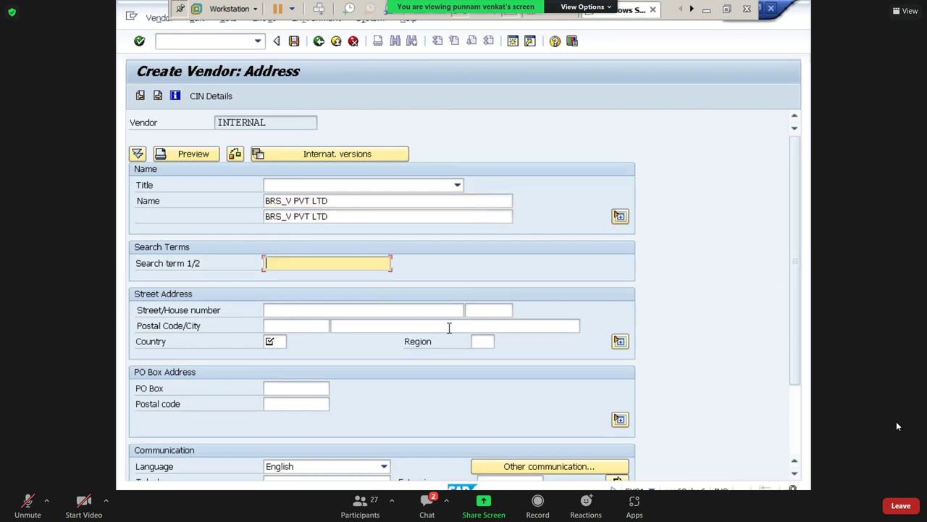
pyautogui.write('BRPL')
pyautogui.press('Tab')
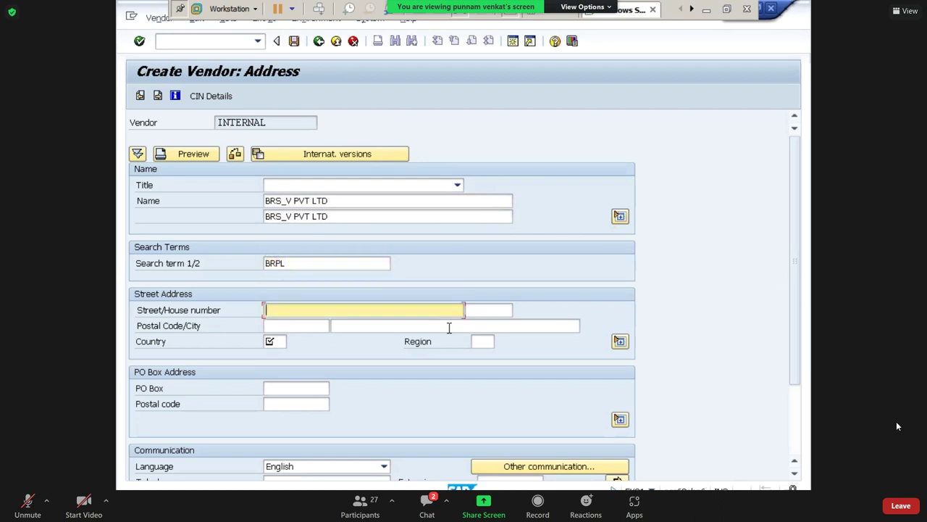
pyautogui.press('Tab')
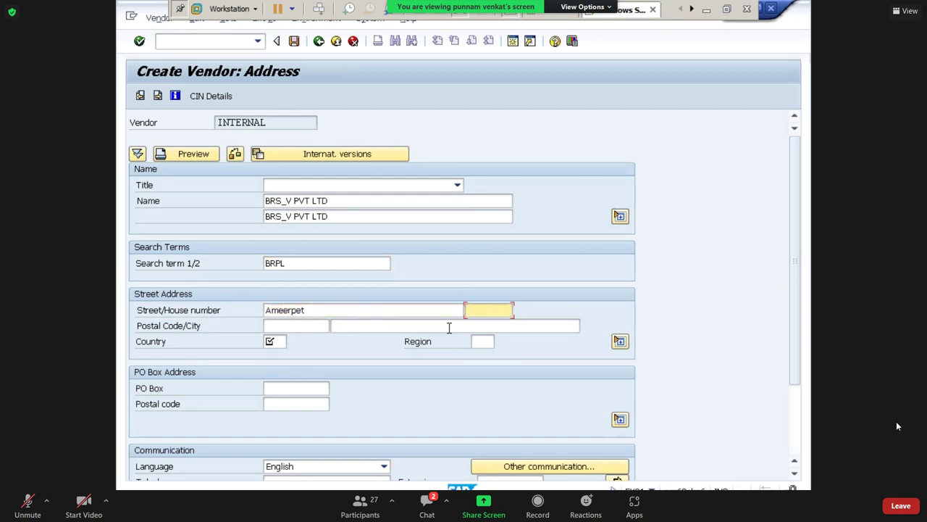
pyautogui.press('Tab')
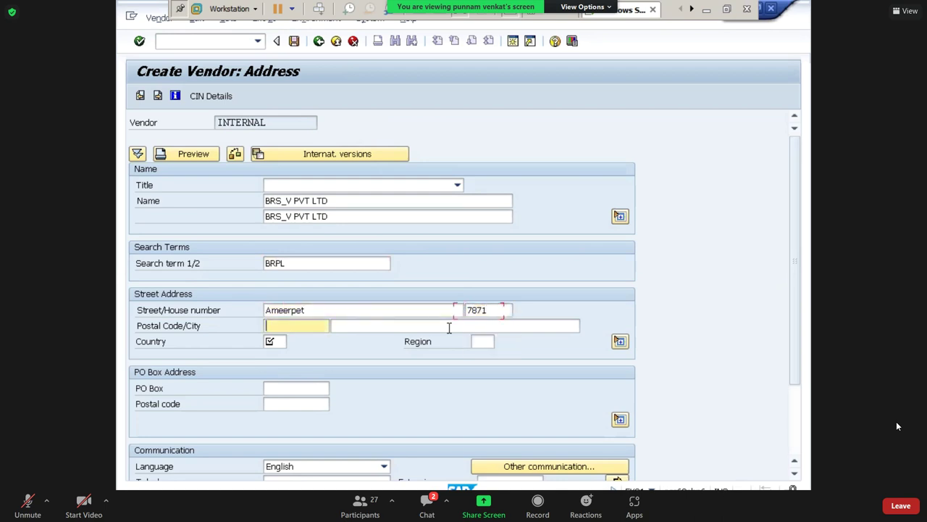
pyautogui.write('5000')
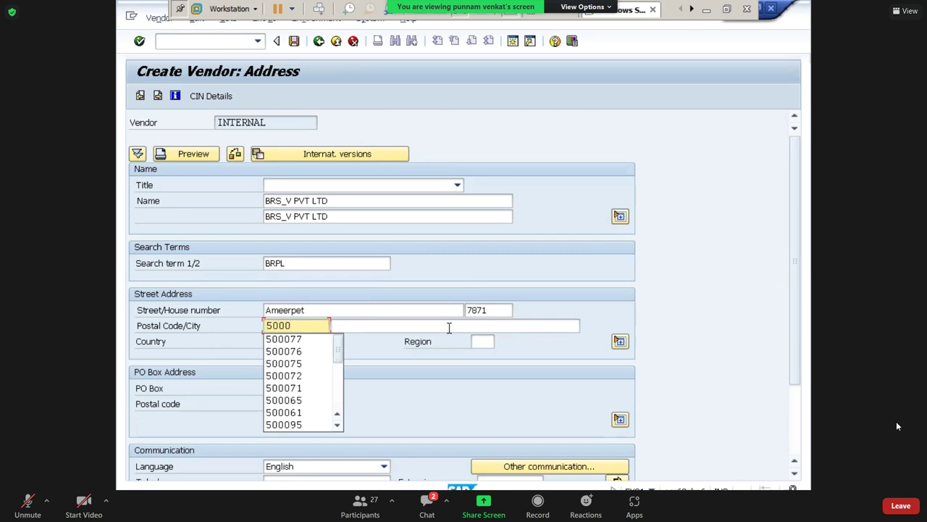
pyautogui.write('78')
pyautogui.press('Tab')
pyautogui.write('hy')
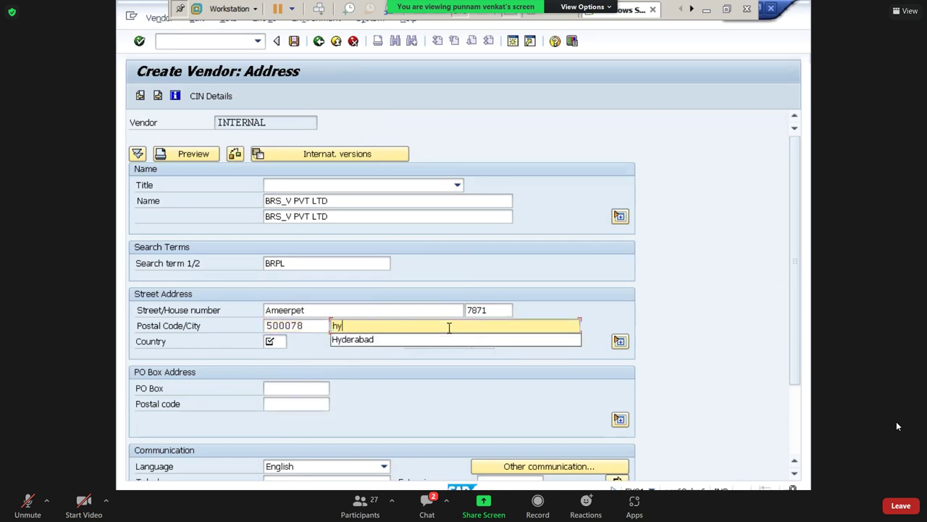
pyautogui.press('Down')
pyautogui.press('Tab')
pyautogui.write('in')
pyautogui.press('Tab')
pyautogui.press('Down')
pyautogui.press('Return')
# Fill the PO box and PO box postal code with the postal code 500078.
pyautogui.moveTo(314, 327); pyautogui.dragTo(181, 330)
pyautogui.hotkey('ctrl', 'c')
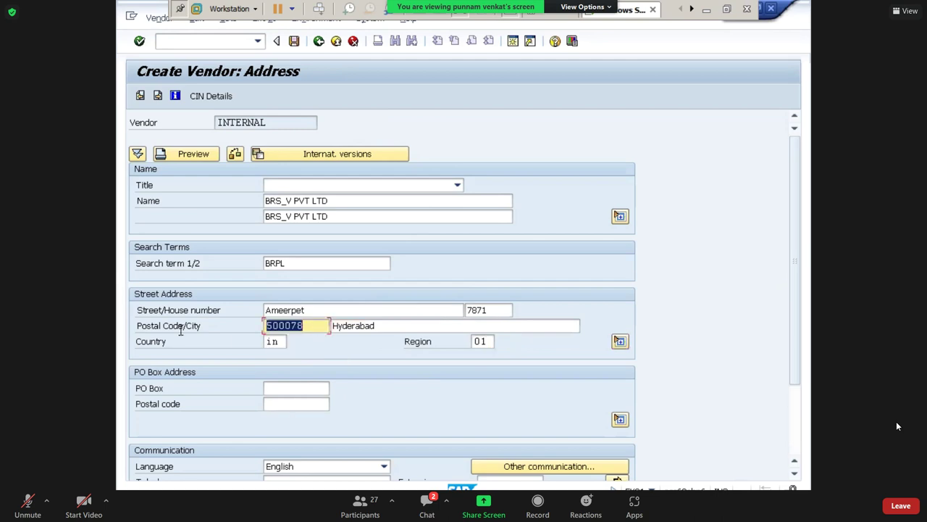
pyautogui.click(278, 388)
pyautogui.hotkey('ctrl', 'v')
pyautogui.press('Tab')
pyautogui.hotkey('ctrl', 'v')
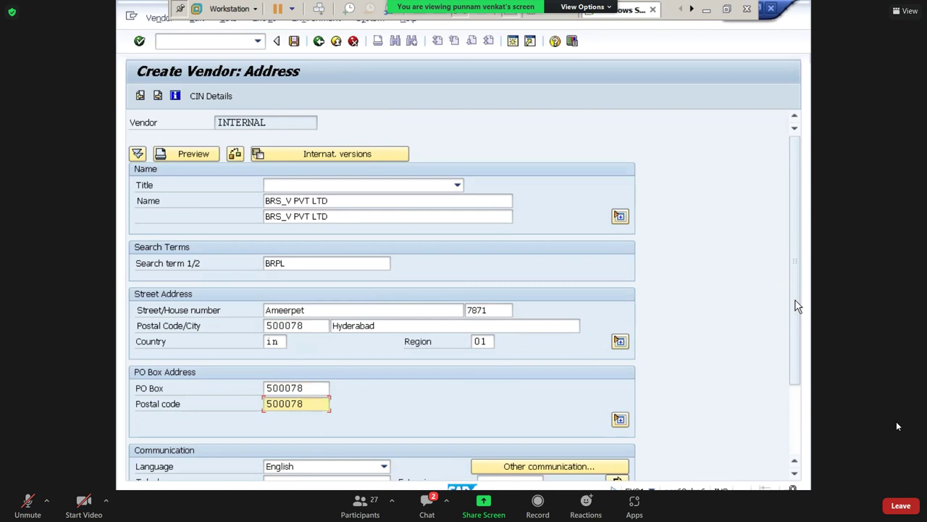
pyautogui.scroll(-3, 796, 395)
pyautogui.scroll(3, 689, 291)
# Confirm the address and control data to reach the vendor's Payment transactions screen.
pyautogui.press('Return')
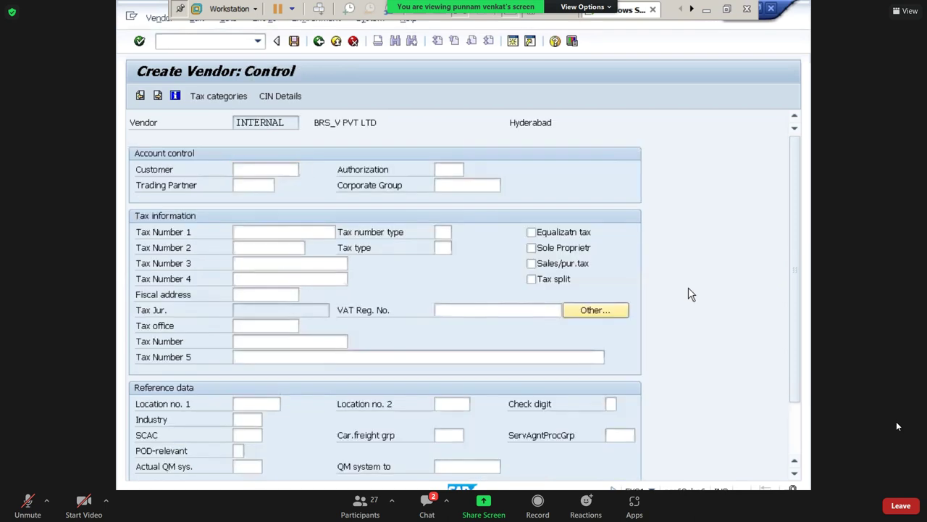
pyautogui.press('Return')
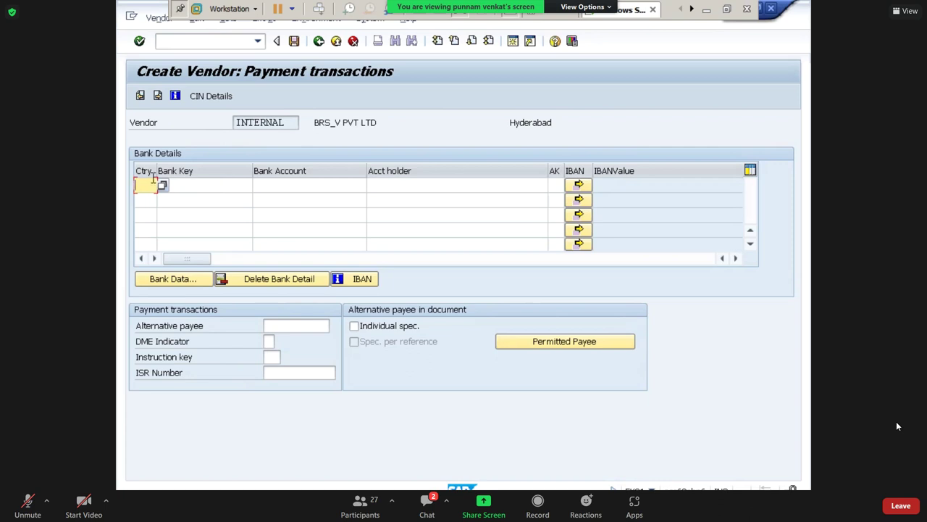
pyautogui.write('IN')
pyautogui.press('Tab')
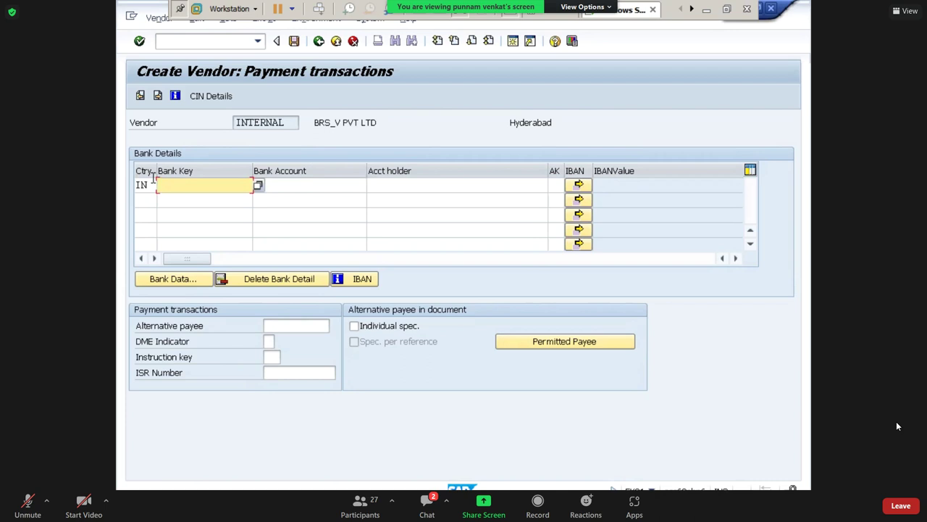
pyautogui.write('CAN12312')
pyautogui.press('Tab')
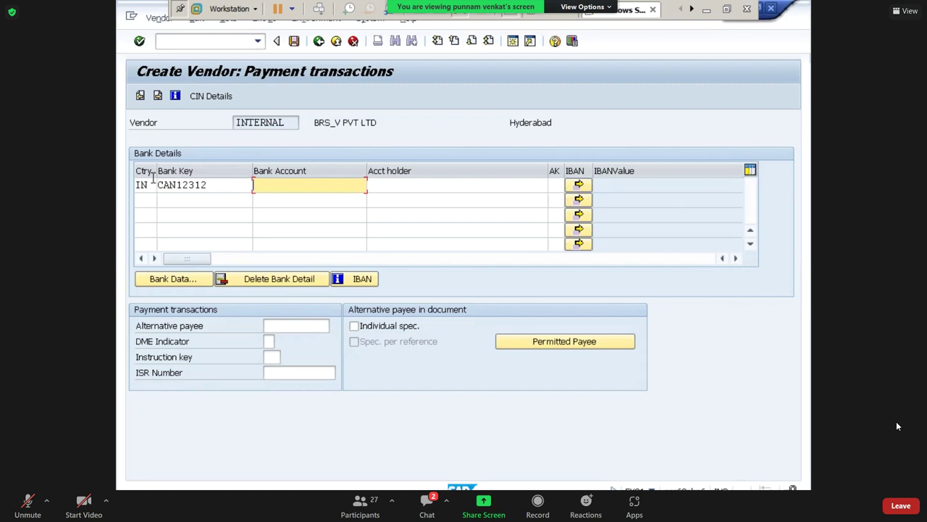
pyautogui.write('55556655432')
pyautogui.press('Tab')
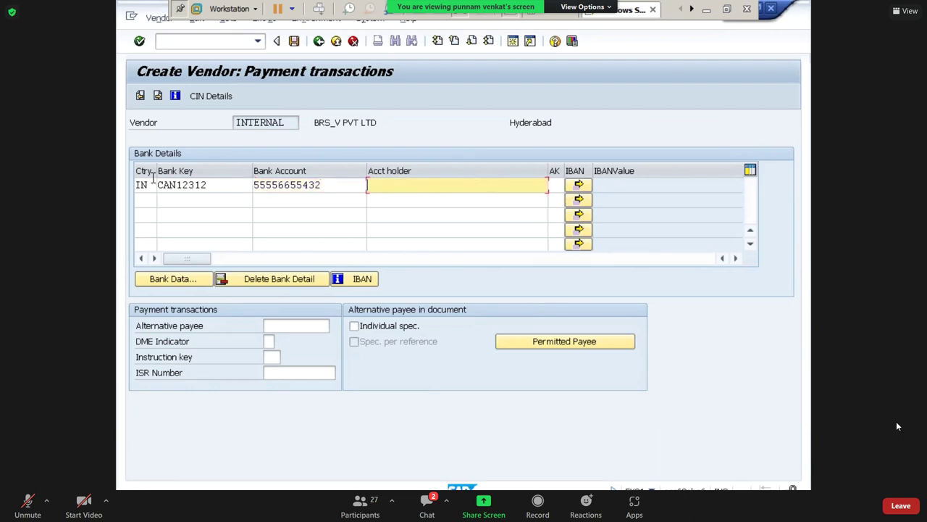
# Copy the vendor name BRS_V PVT LTD into account holder and open the row's Bank Data.
pyautogui.moveTo(318, 120)
pyautogui.mouseDown()
pyautogui.moveTo(385, 120)
pyautogui.moveTo(312, 123)
pyautogui.mouseUp()
pyautogui.hotkey('ctrl', 'c')
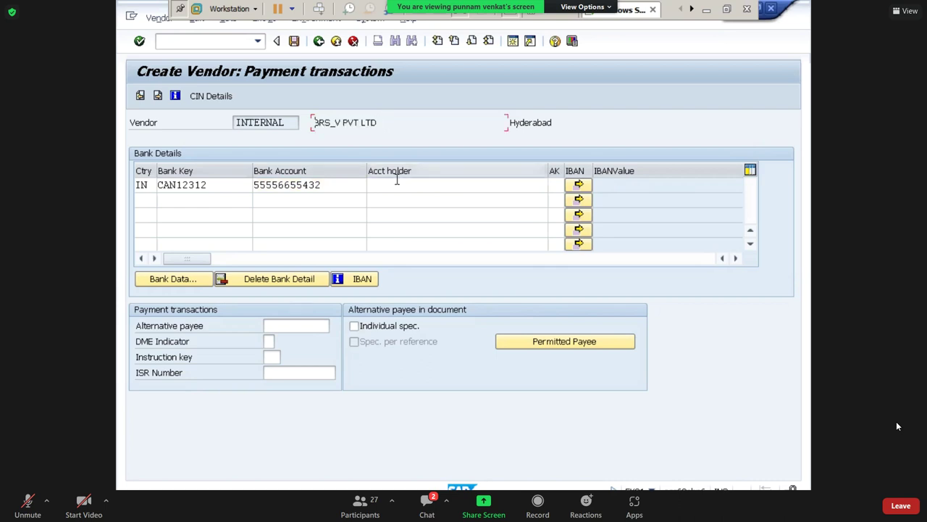
pyautogui.click(397, 184)
pyautogui.hotkey('ctrl', 'v')
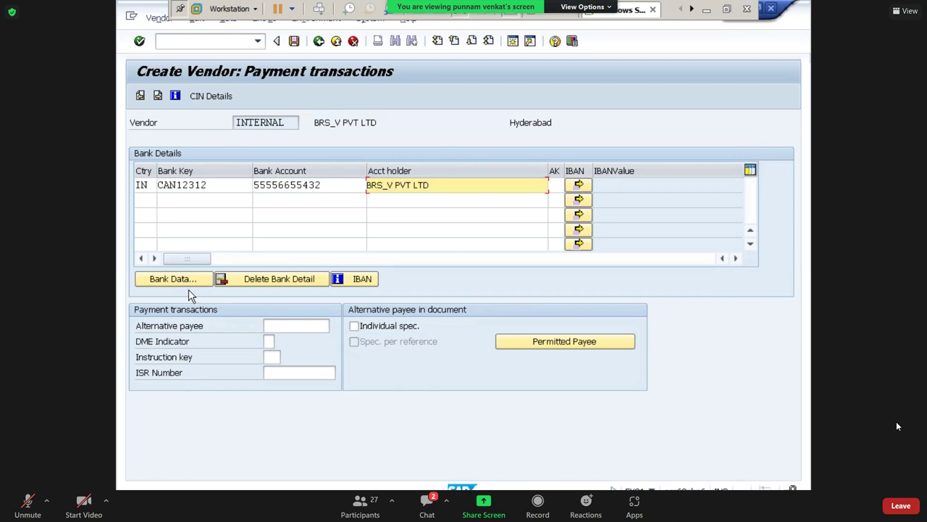
pyautogui.click(187, 286)
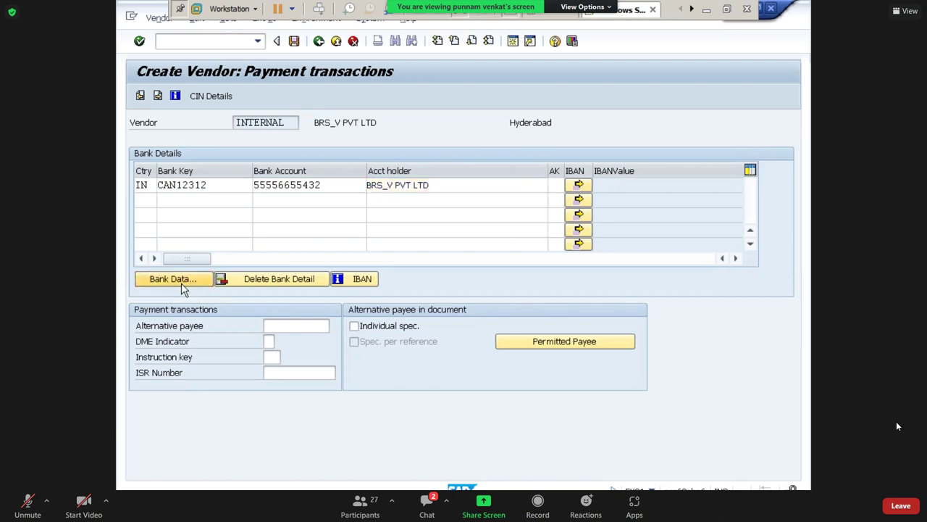
pyautogui.moveTo(353, 172); pyautogui.dragTo(500, 147)
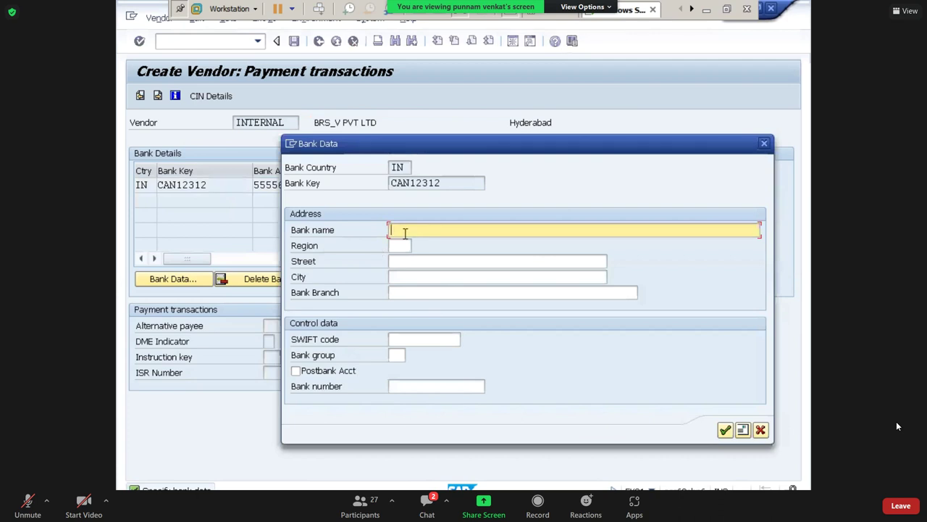
# Enter bank name CANRA BANK, region 01, street BR Street and city Hyderabad.
pyautogui.write('CANRA BANK')
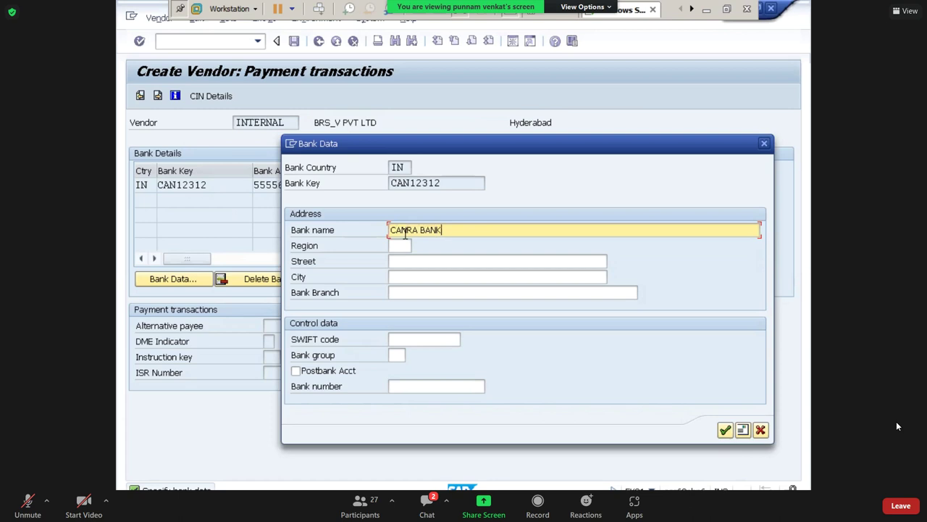
pyautogui.press('Tab')
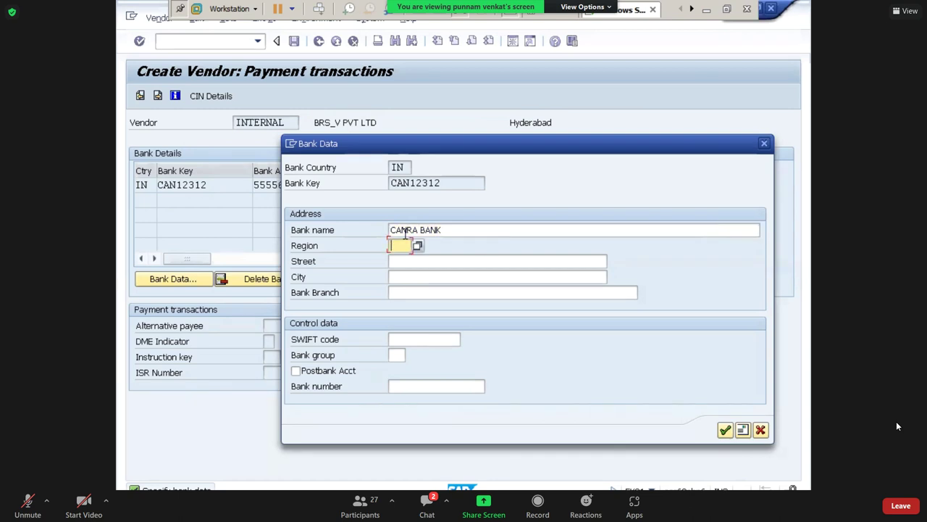
pyautogui.write('01')
pyautogui.press('Tab')
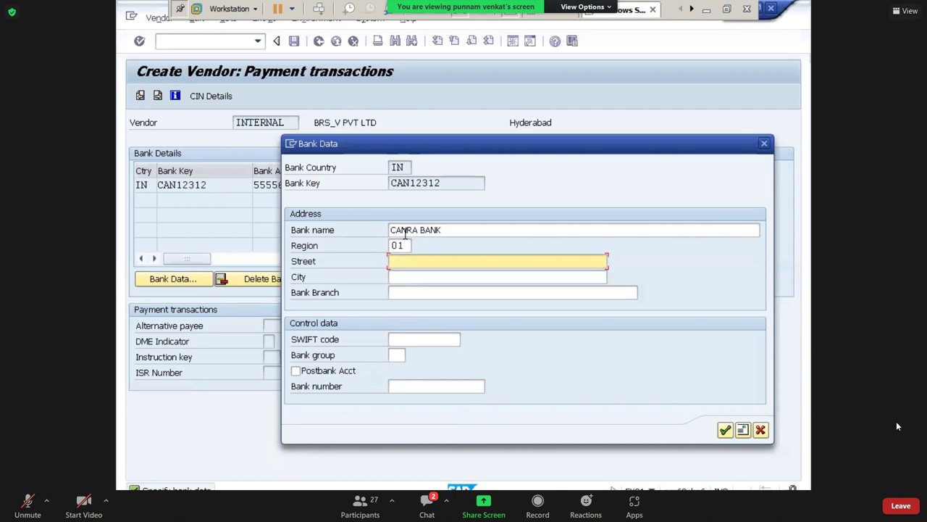
pyautogui.write('BR Street')
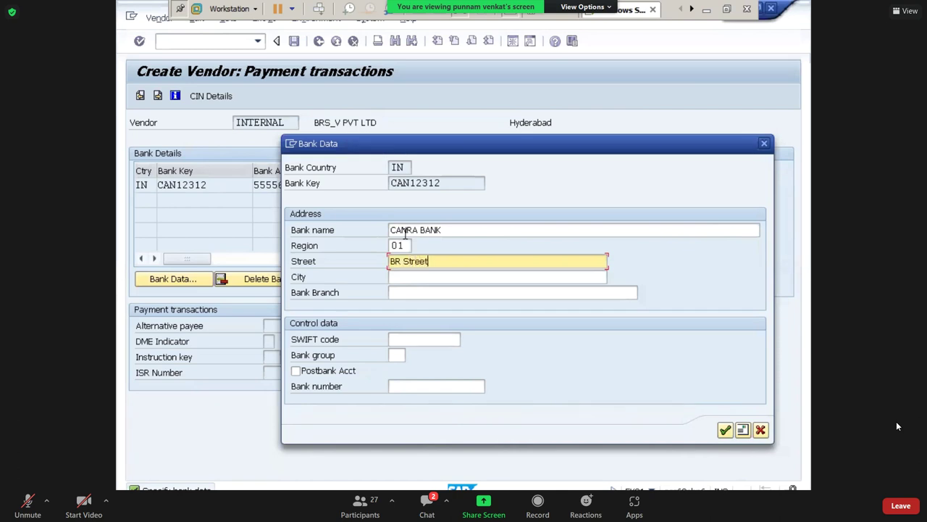
pyautogui.press('Tab')
pyautogui.write('h')
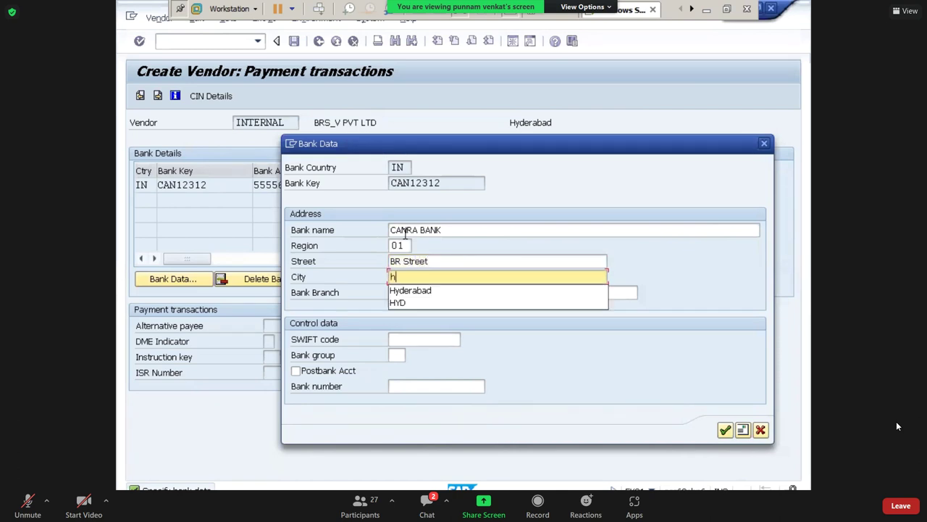
pyautogui.press('Down')
pyautogui.press('Tab')
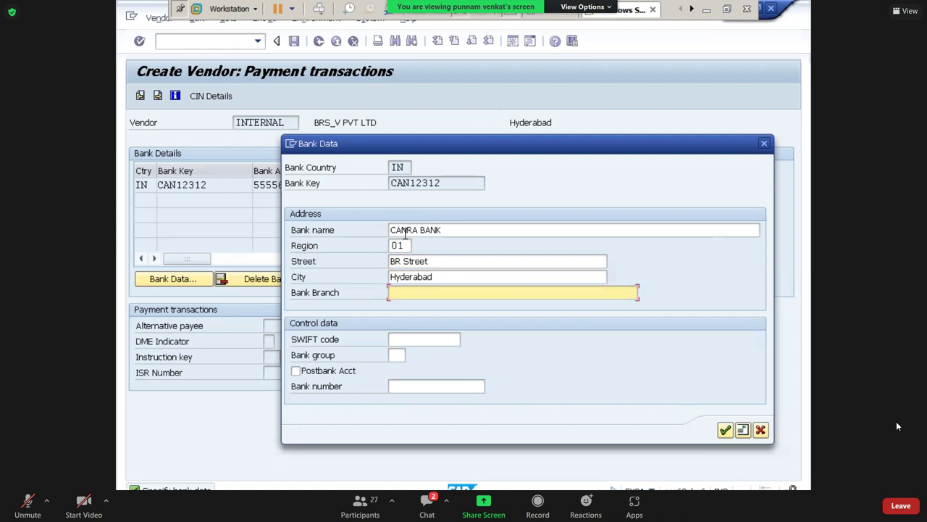
pyautogui.write('BR Branch')
pyautogui.press('Tab')
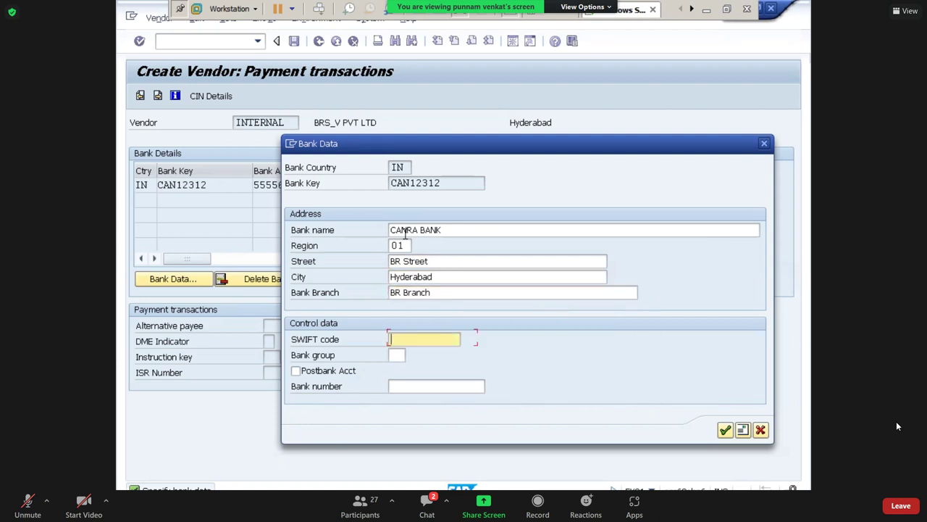
pyautogui.press('Tab')
pyautogui.hotkey('shift', 'Tab')
pyautogui.write('can')
pyautogui.press('BackSpace')
pyautogui.press('BackSpace')
pyautogui.press('BackSpace')
pyautogui.write('CAN')
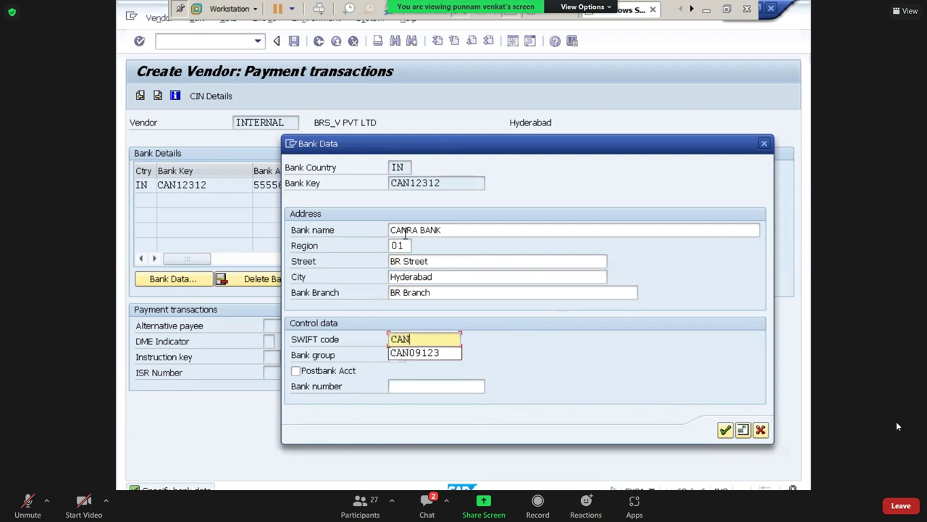
pyautogui.write('121314')
pyautogui.press('Tab')
pyautogui.press('Tab')
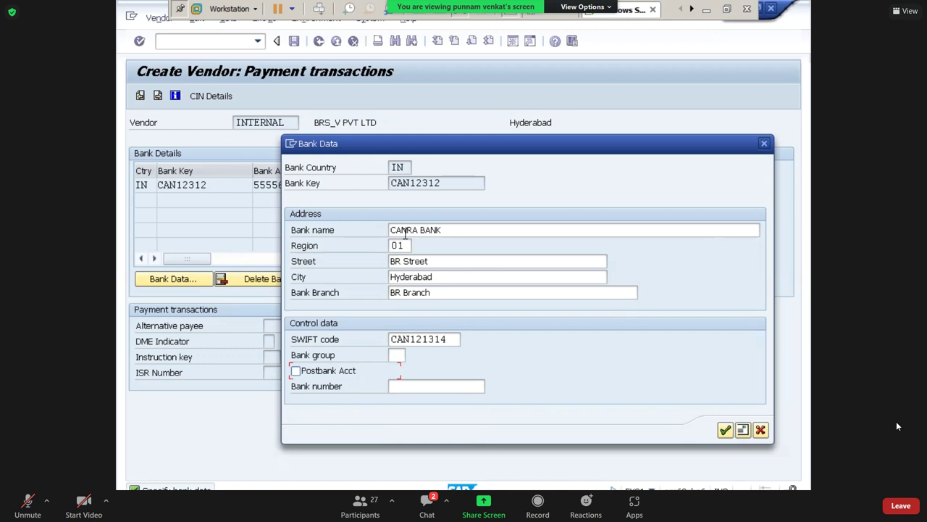
pyautogui.press('Tab')
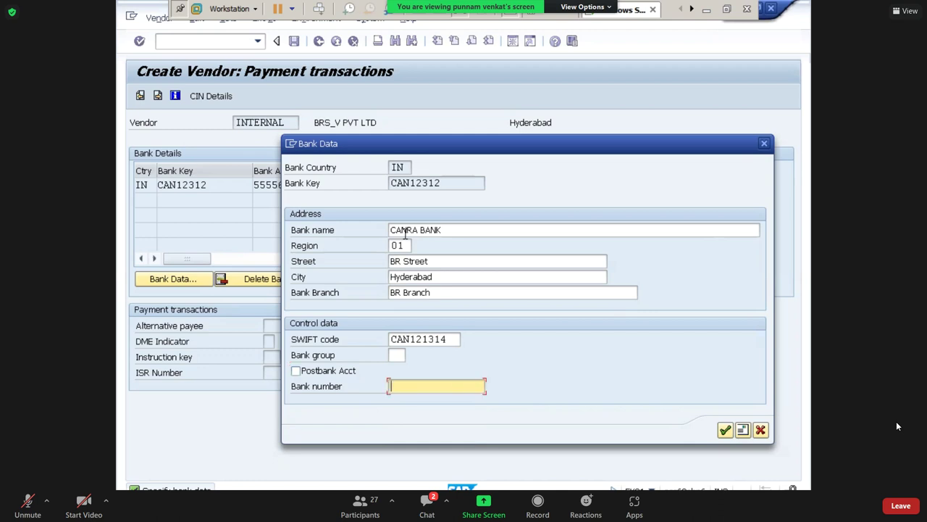
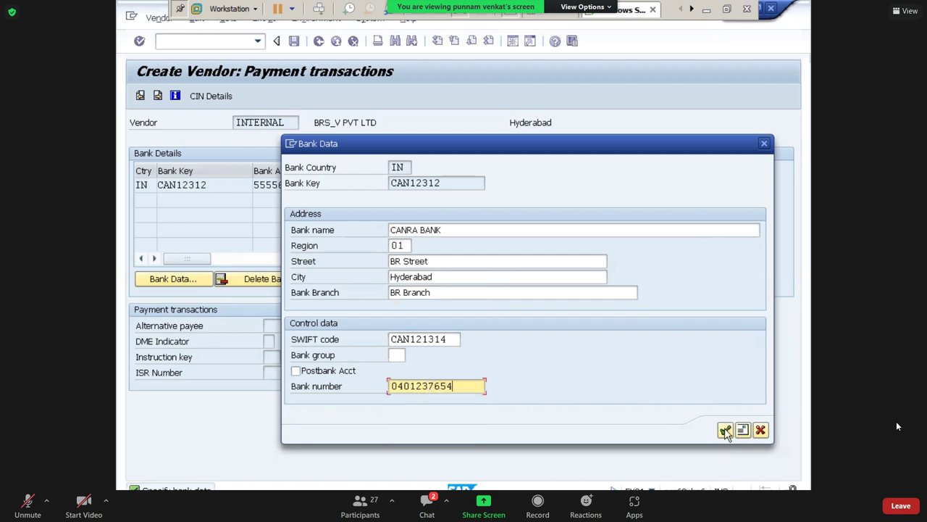
pyautogui.click(726, 431)
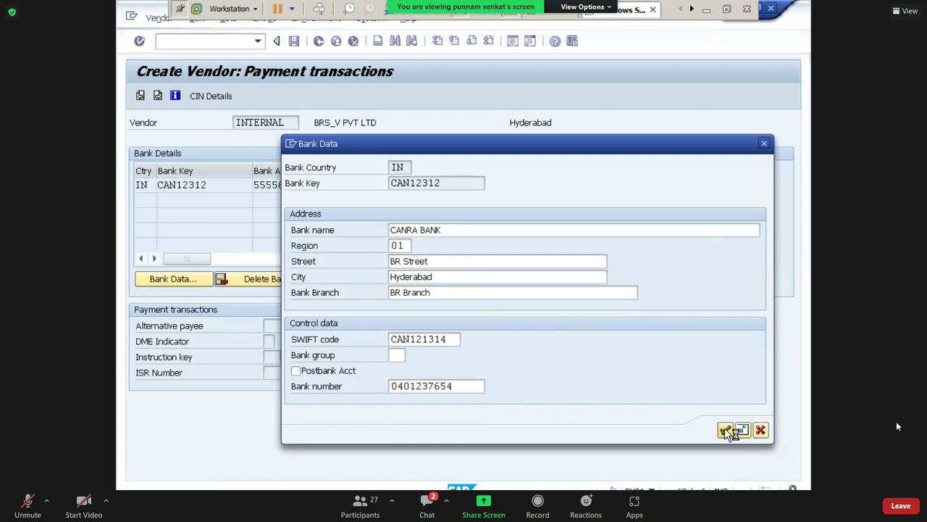
pyautogui.click(728, 431)
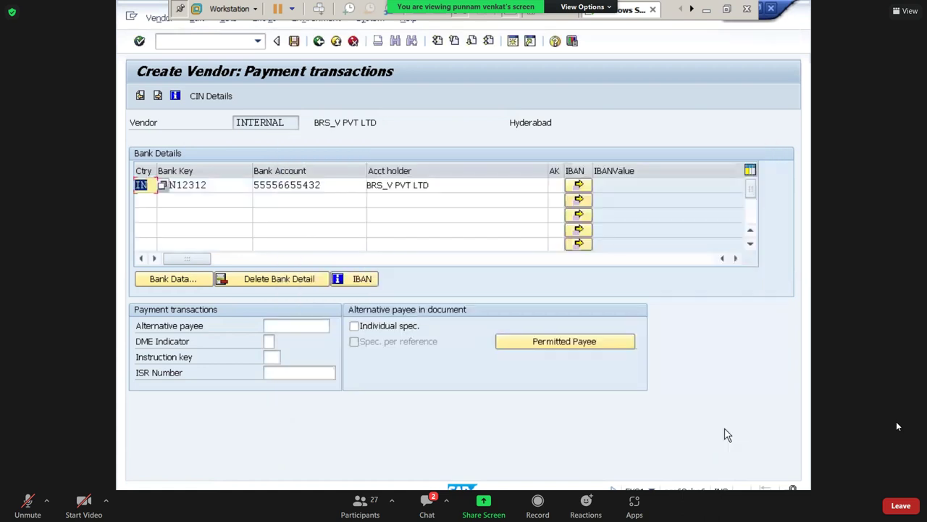
# Skip to accounting information and set reconciliation account 140000 (Dom-Vendors) with sort key 012.
pyautogui.press('Return')
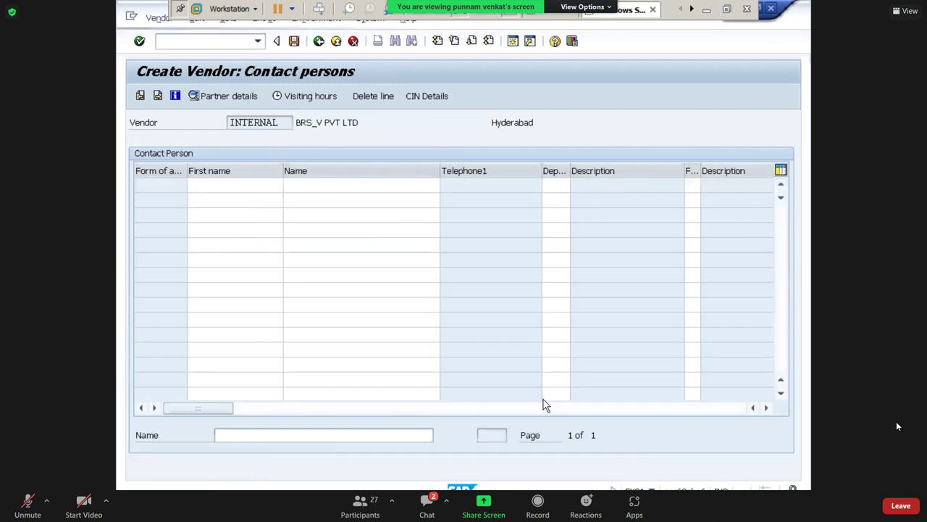
pyautogui.press('Return')
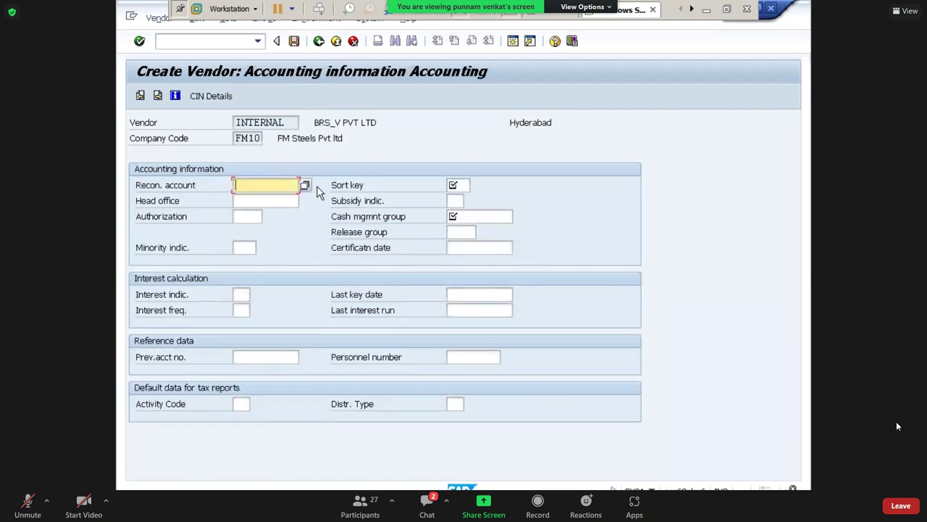
pyautogui.click(305, 185)
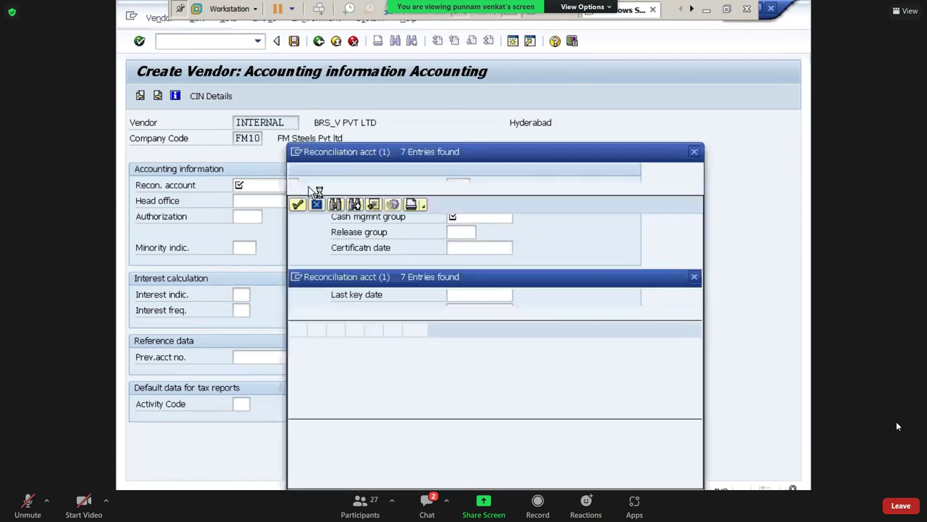
pyautogui.doubleClick(351, 238)
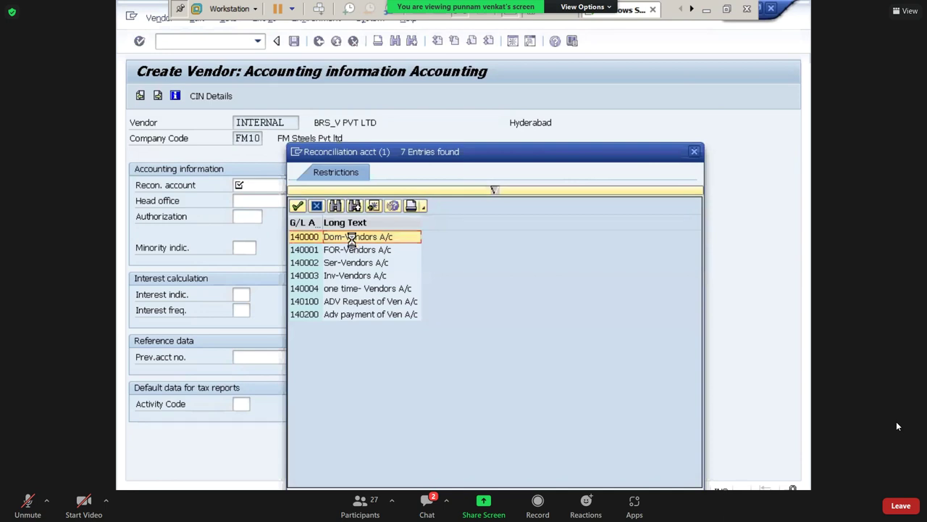
pyautogui.click(457, 186)
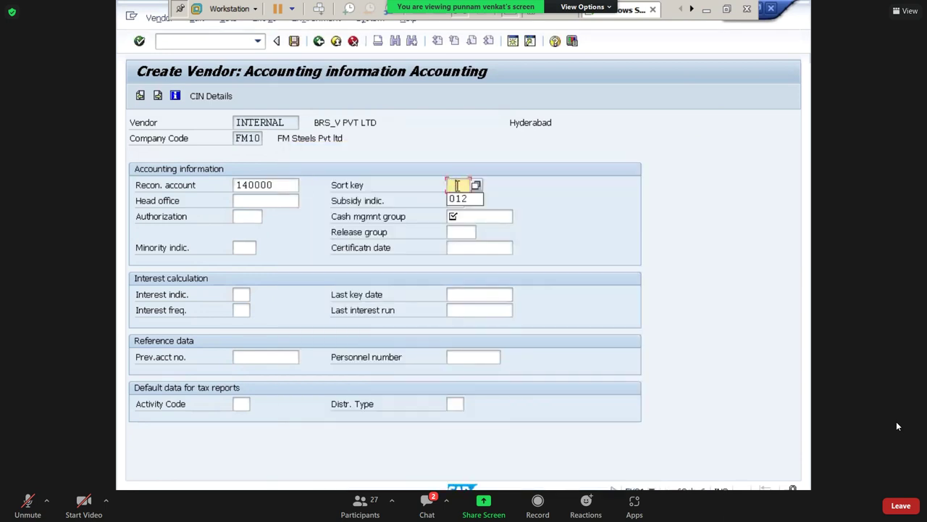
pyautogui.click(459, 199)
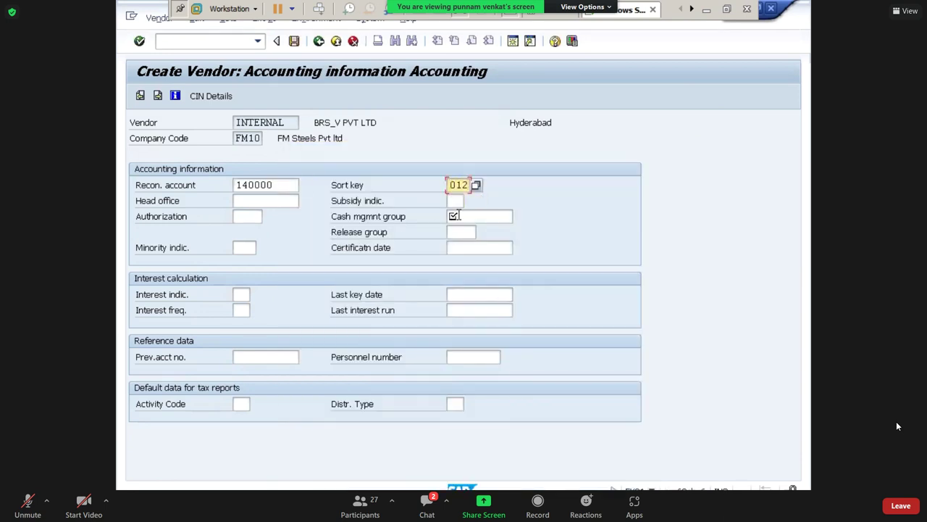
pyautogui.click(458, 216)
# Choose cash management group A1, then set payment terms 0001.
pyautogui.click(520, 216)
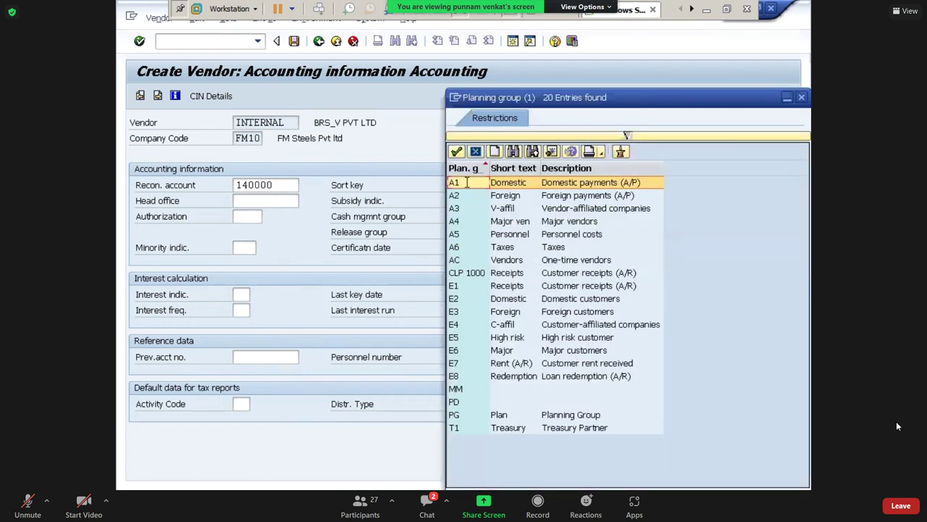
pyautogui.doubleClick(467, 184)
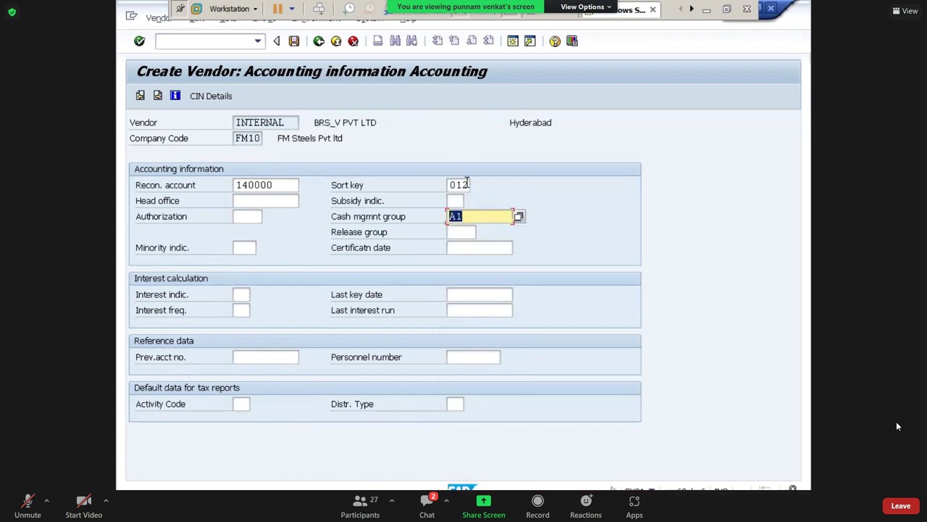
pyautogui.press('Return')
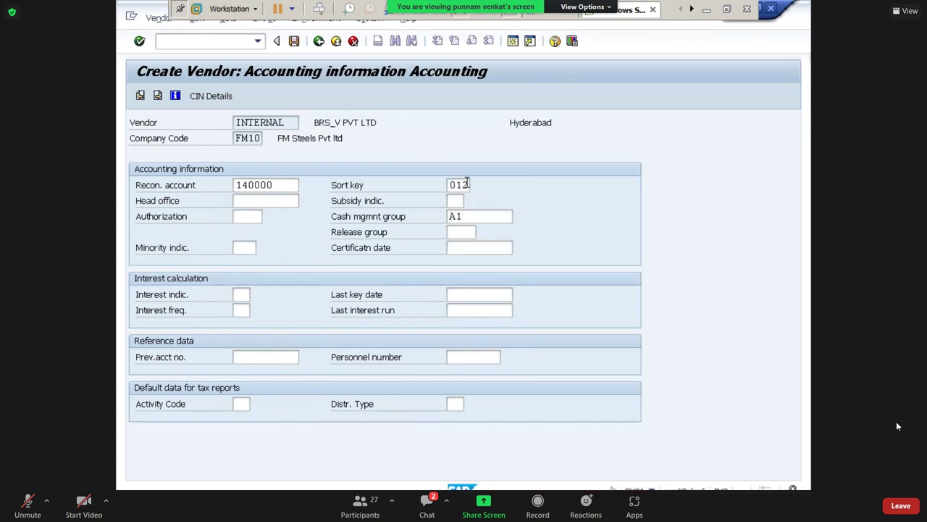
pyautogui.press('BackSpace')
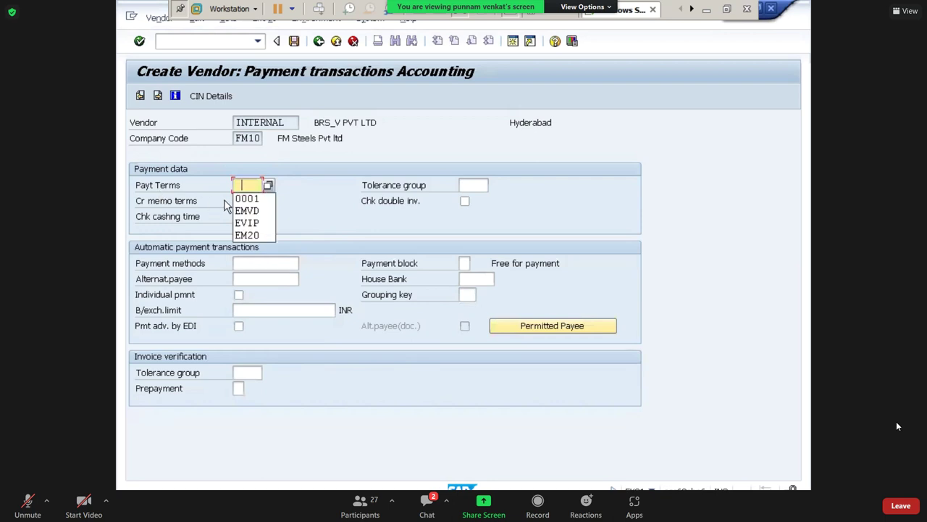
pyautogui.click(244, 197)
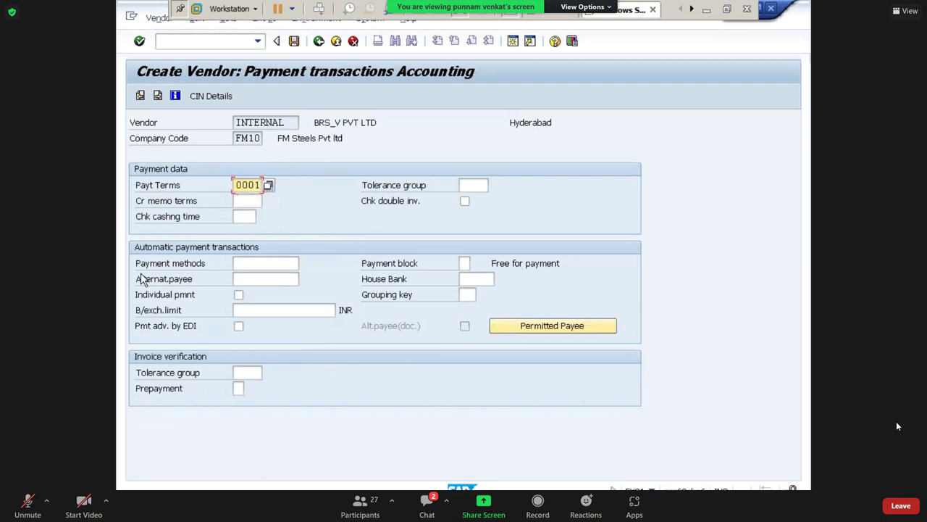
# Set payment methods C and T and advance through correspondence to withholding tax.
pyautogui.click(249, 263)
pyautogui.click(305, 263)
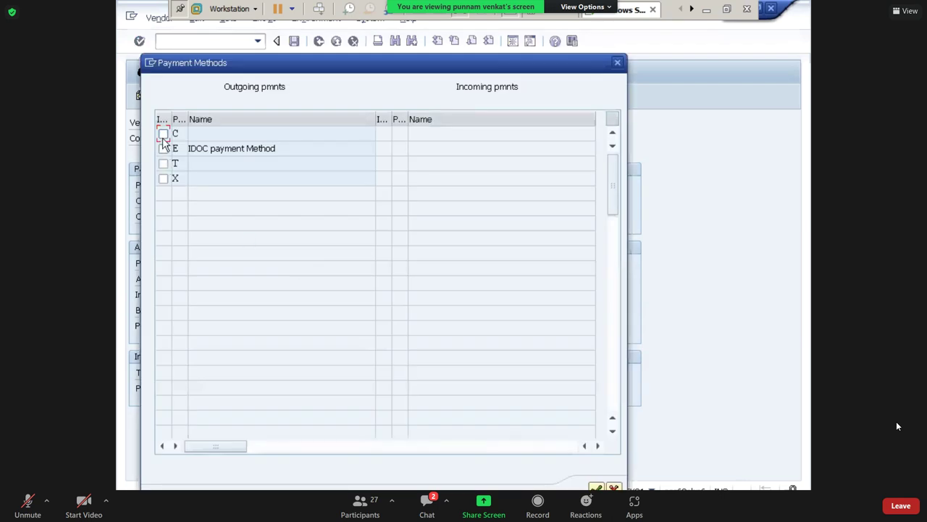
pyautogui.click(163, 134)
pyautogui.click(164, 164)
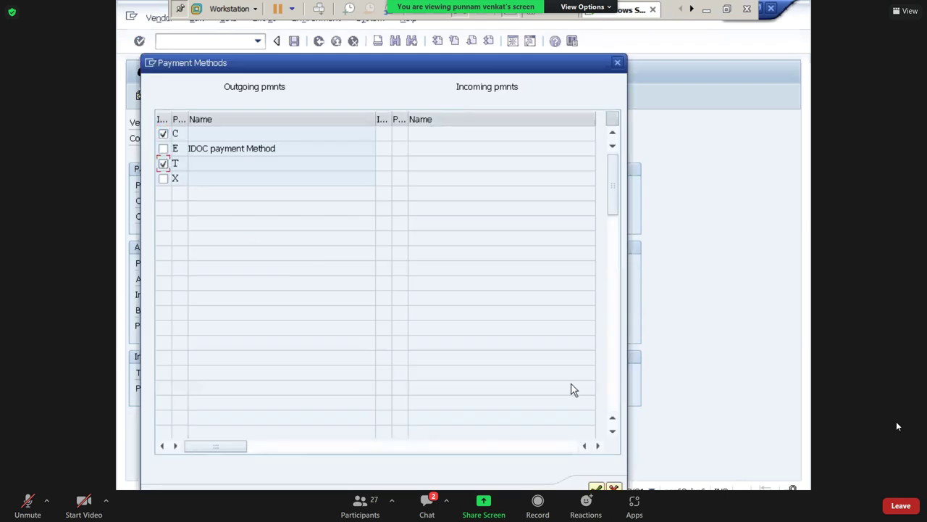
pyautogui.click(596, 487)
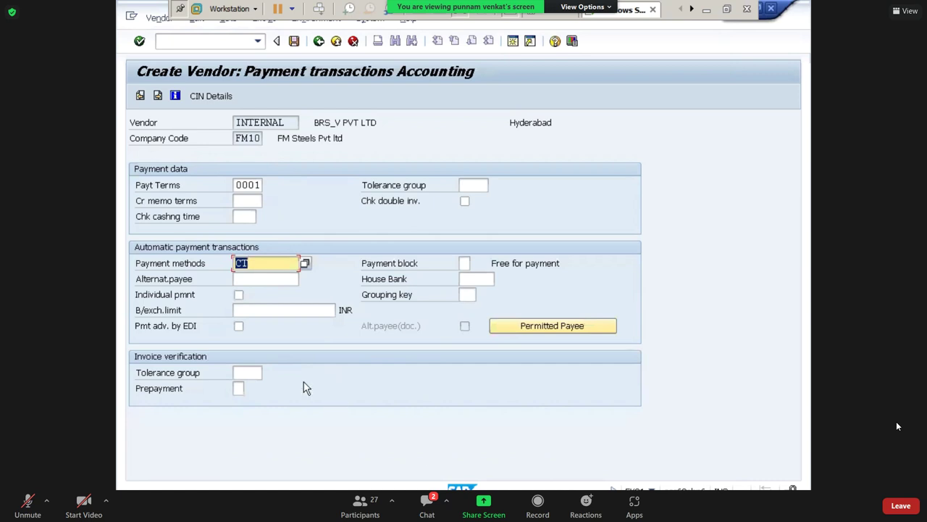
pyautogui.press('Return')
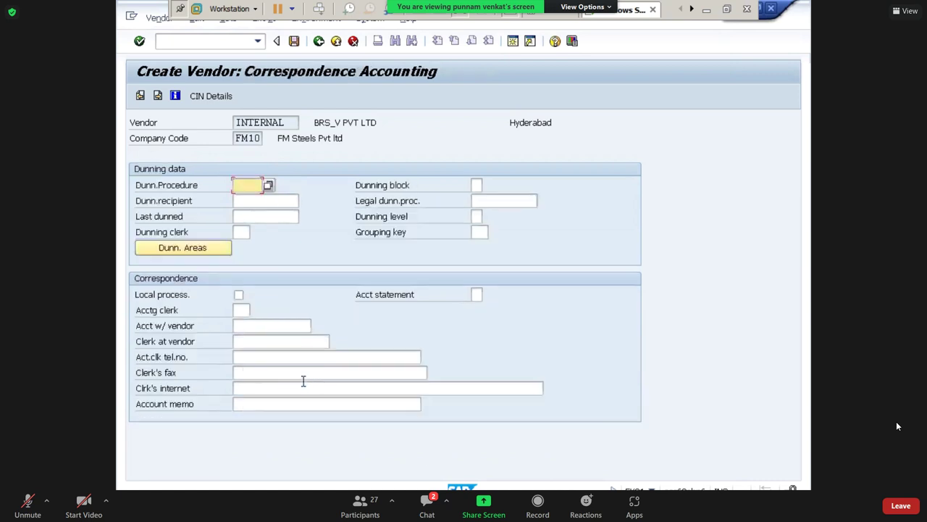
pyautogui.press('Return')
pyautogui.press('Return')
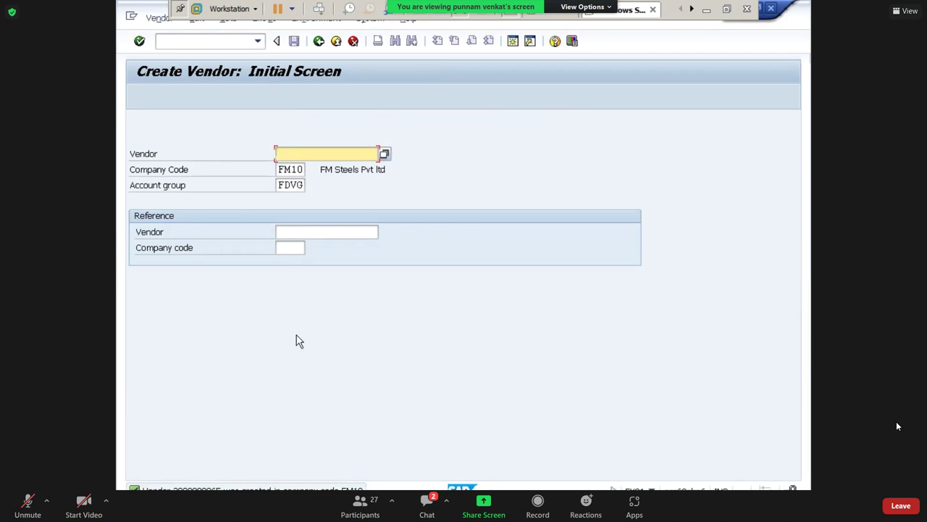
# Leave vendor creation with /n and minimize the SAP window to the desktop.
pyautogui.click(244, 44)
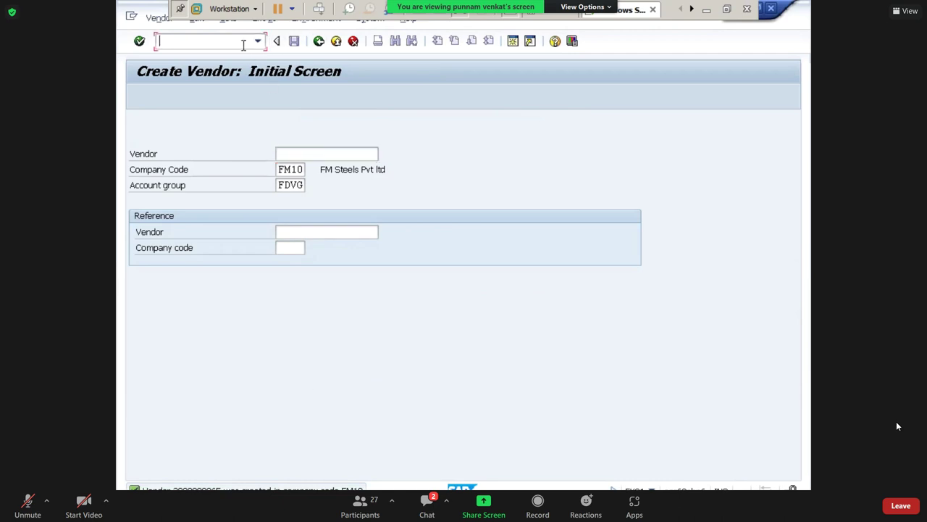
pyautogui.write('/n')
pyautogui.press('Return')
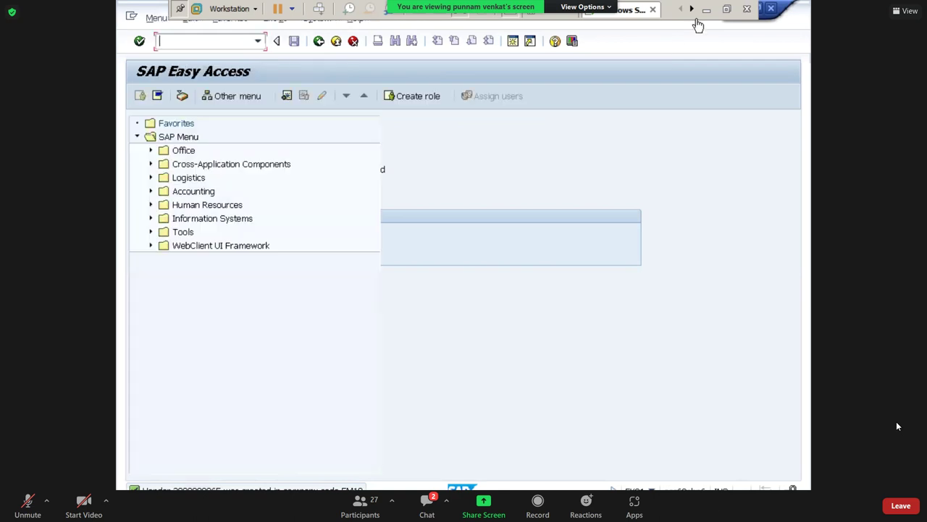
pyautogui.click(707, 10)
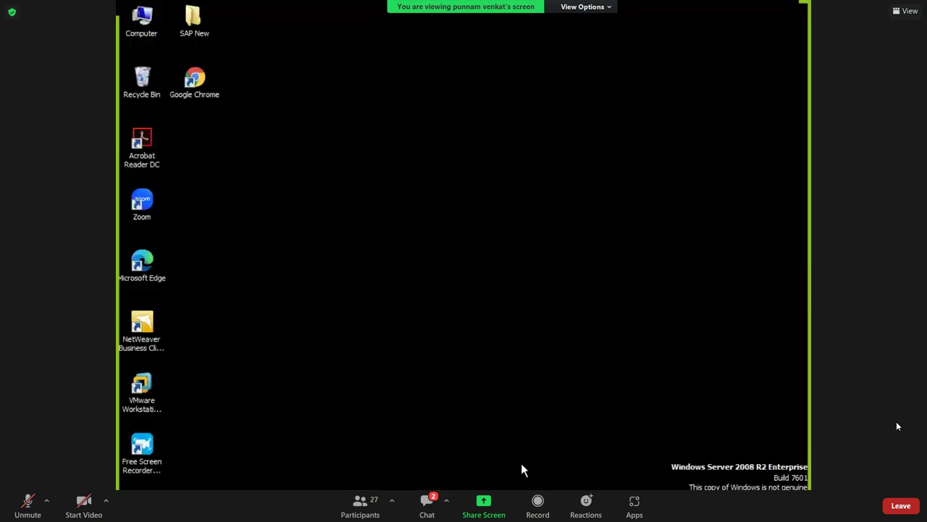
# Find transaction code FD01 in Word's 'Create Customers- FD01' line, then return to SAP.
pyautogui.hotkey('alt', 'Tab')
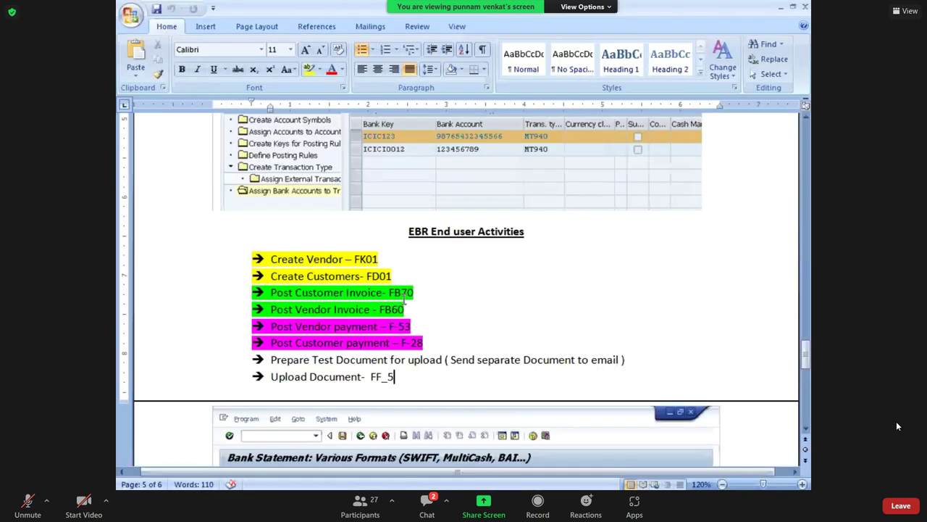
pyautogui.moveTo(395, 279); pyautogui.dragTo(231, 285)
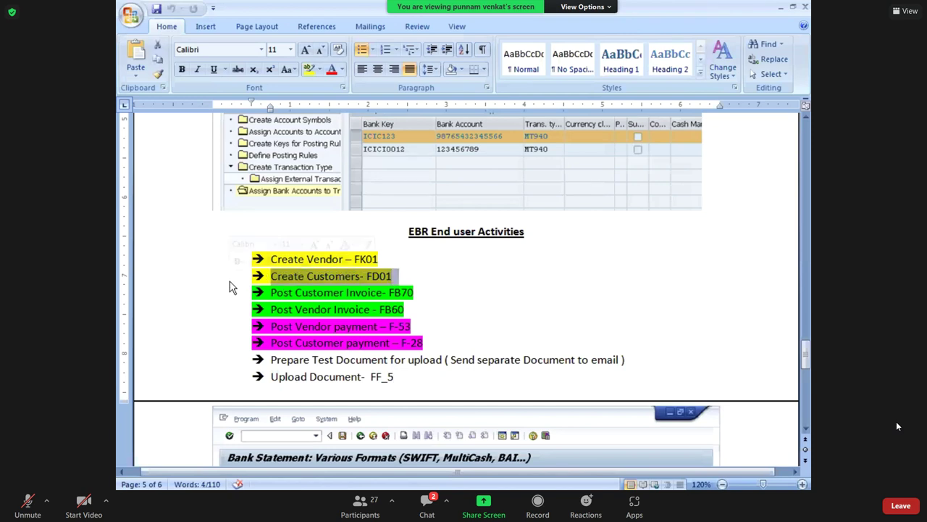
pyautogui.click(395, 276)
pyautogui.moveTo(398, 275); pyautogui.dragTo(366, 276)
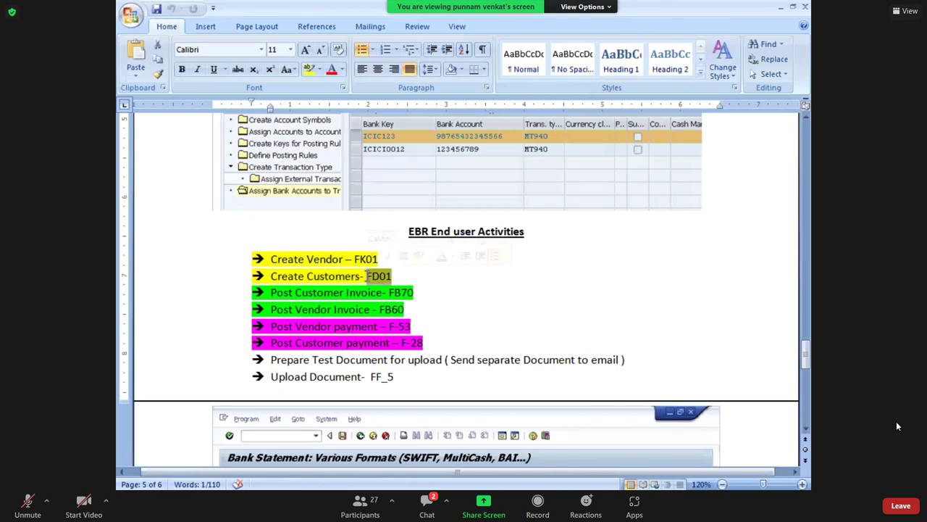
pyautogui.hotkey('alt', 'Tab')
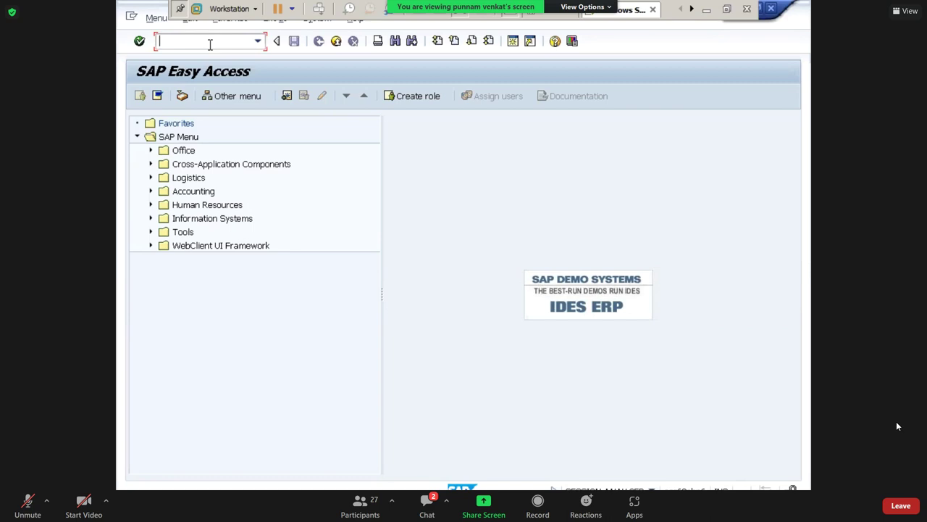
# Run FD01 with account group FM Domestic Customer Group and company code FM10, then continue.
pyautogui.write('FD01')
pyautogui.press('Return')
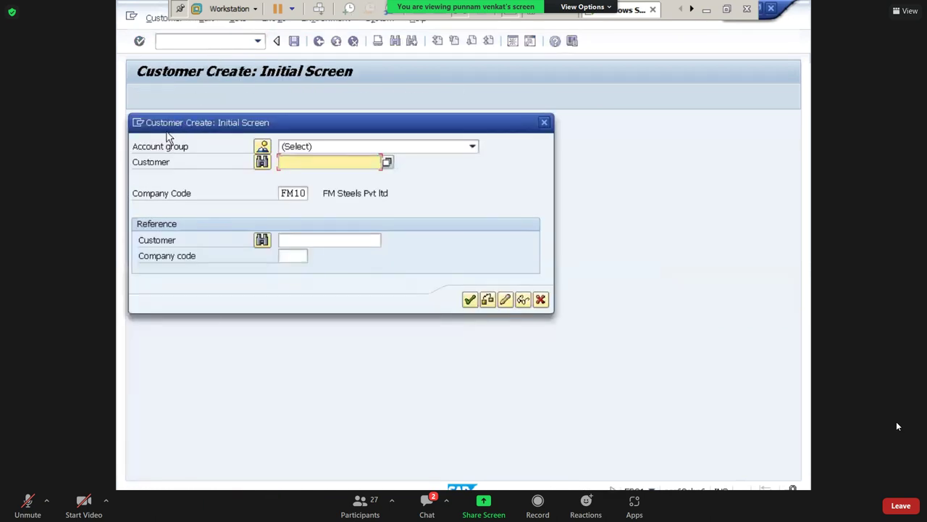
pyautogui.click(338, 146)
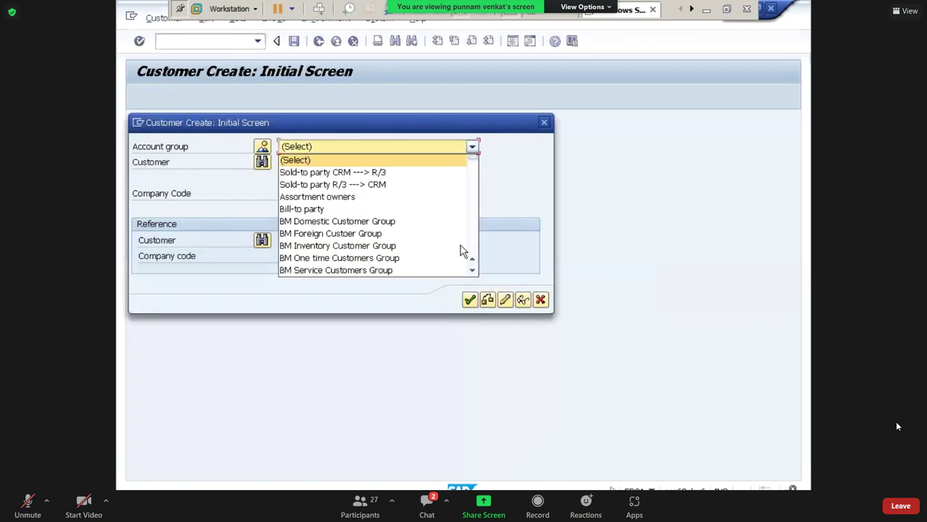
pyautogui.scroll(-5, 476, 278)
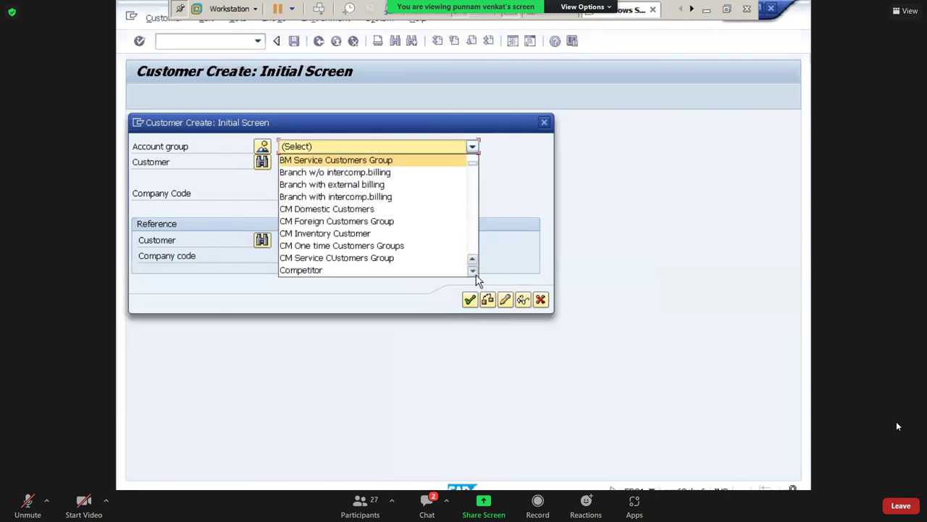
pyautogui.scroll(-8, 476, 277)
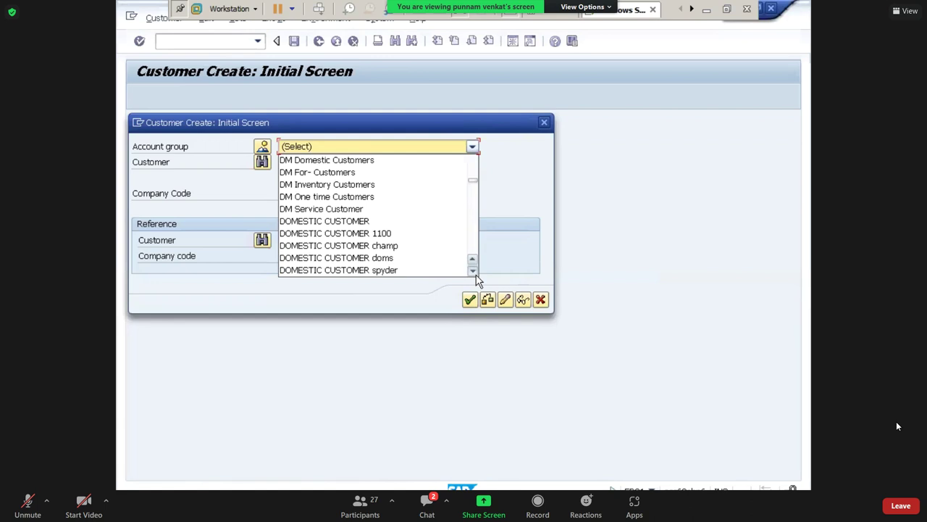
pyautogui.scroll(-4, 477, 279)
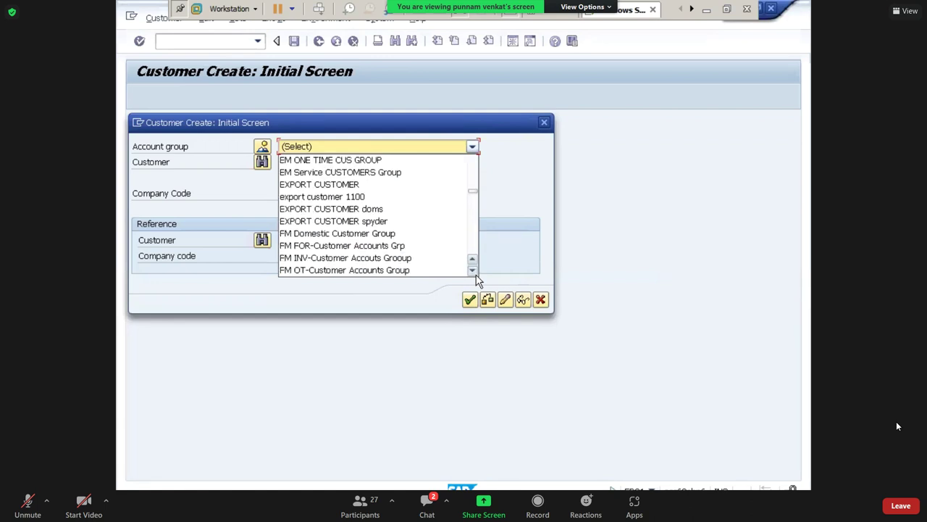
pyautogui.click(382, 235)
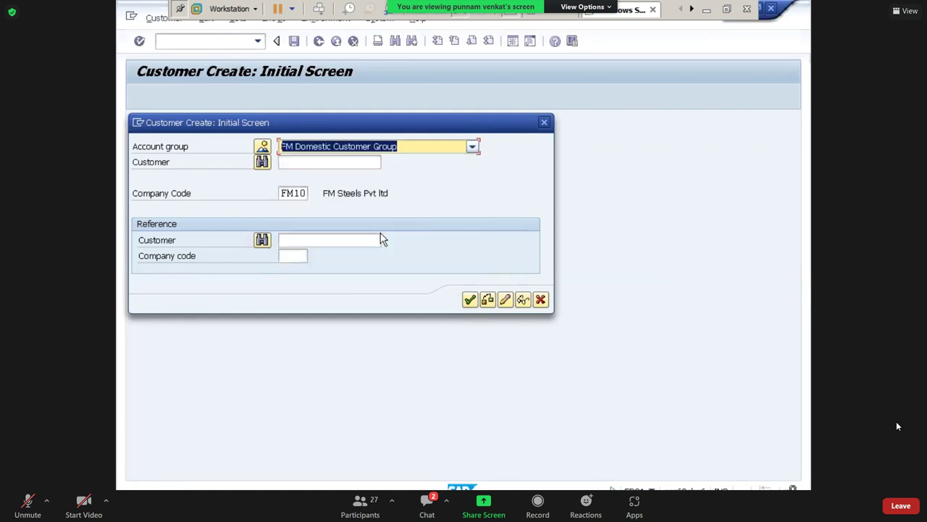
pyautogui.click(297, 199)
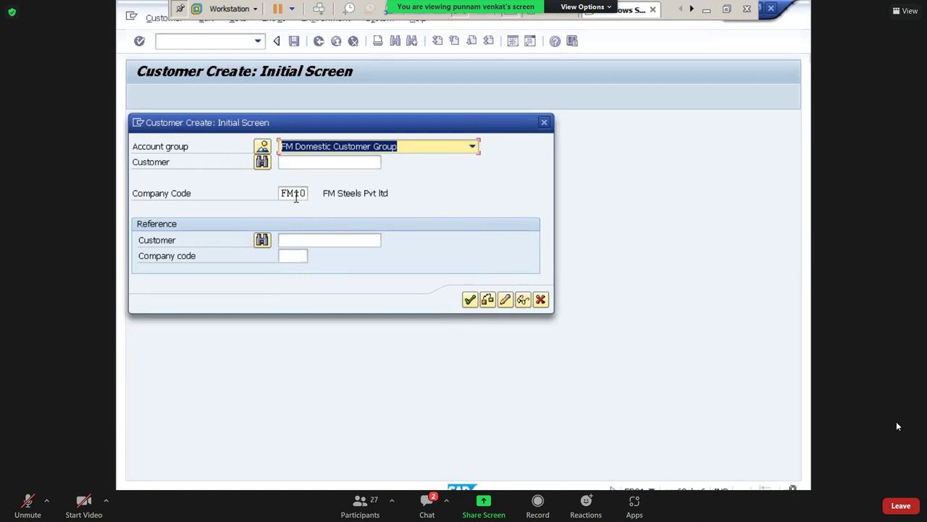
pyautogui.click(469, 300)
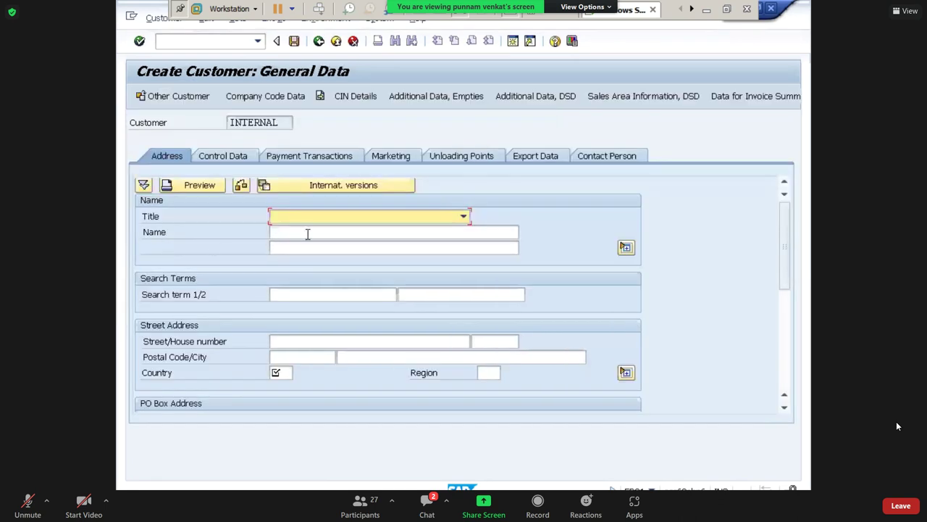
# Enter BRS_C PVT LTD on both customer name lines and search term BSPL.
pyautogui.click(307, 232)
pyautogui.write('BR')
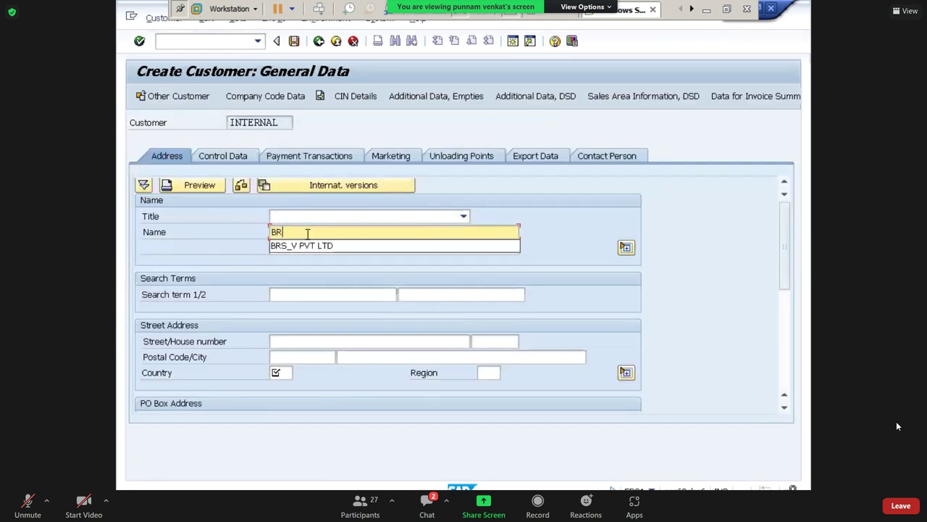
pyautogui.write('S_C')
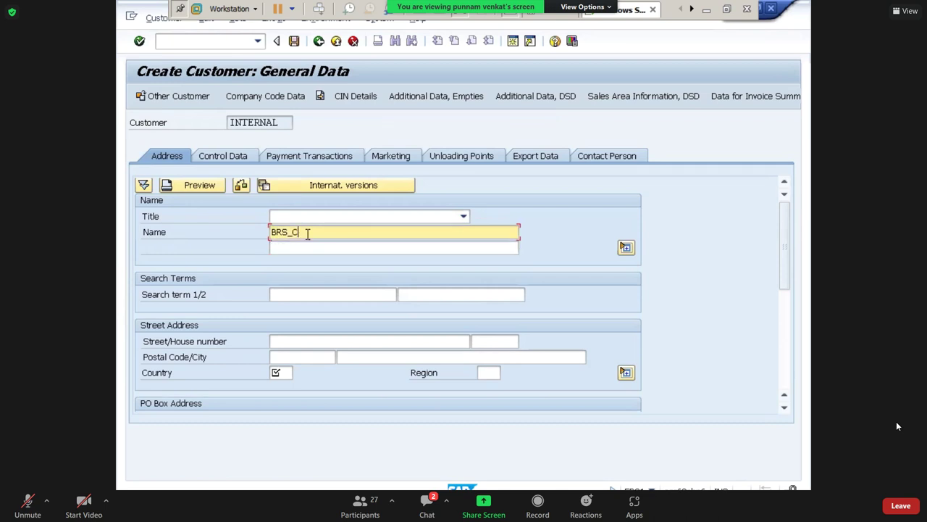
pyautogui.write(' PVT LTD')
pyautogui.press('Tab')
pyautogui.hotkey('shift', 'Tab')
pyautogui.hotkey('ctrl', 'c')
pyautogui.press('End')
pyautogui.press('Tab')
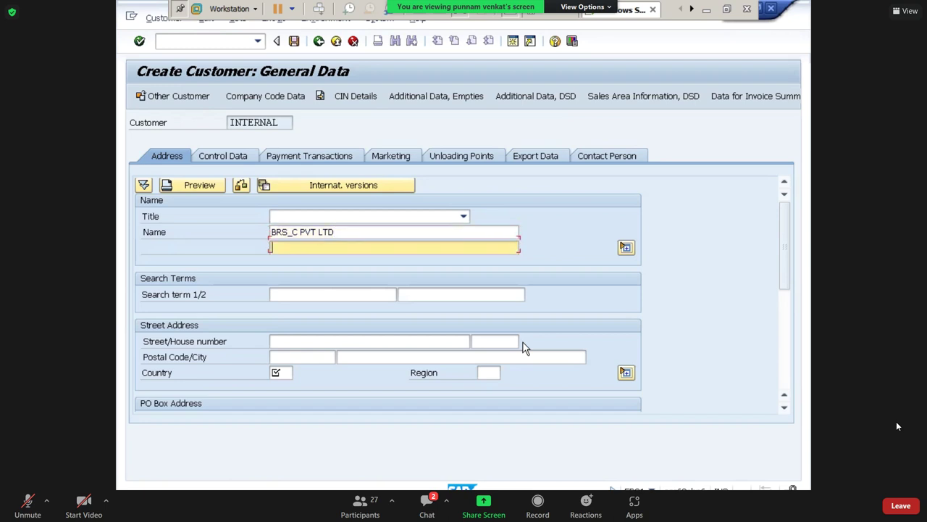
pyautogui.hotkey('ctrl', 'v')
pyautogui.press('Tab')
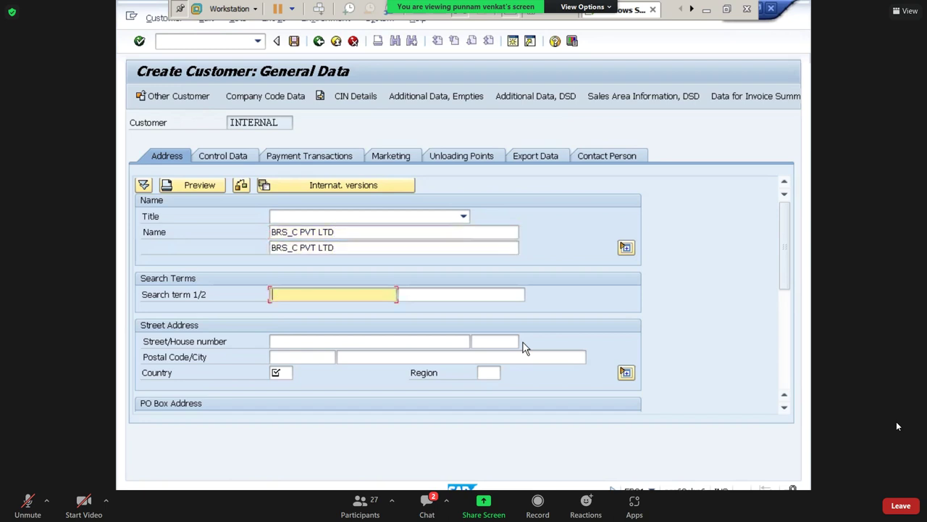
pyautogui.write('BSPL')
pyautogui.press('Tab')
pyautogui.press('Tab')
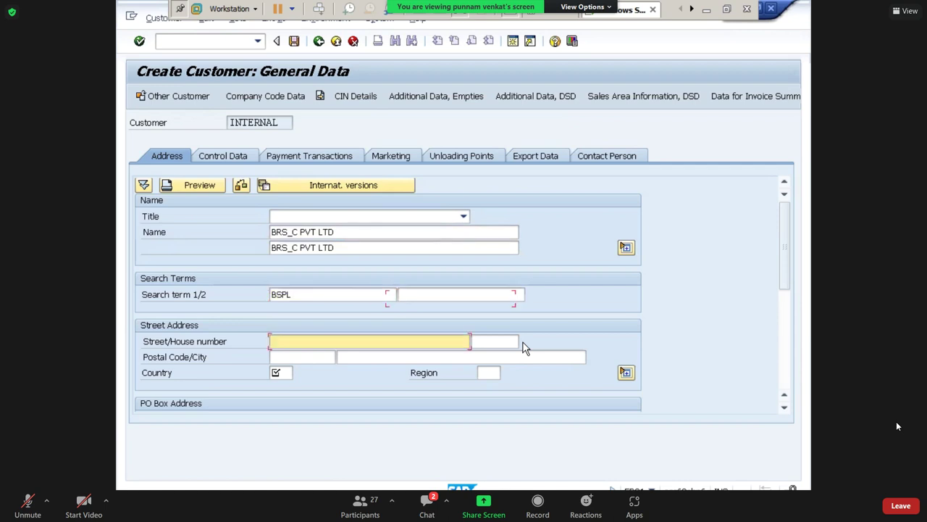
pyautogui.press('Tab')
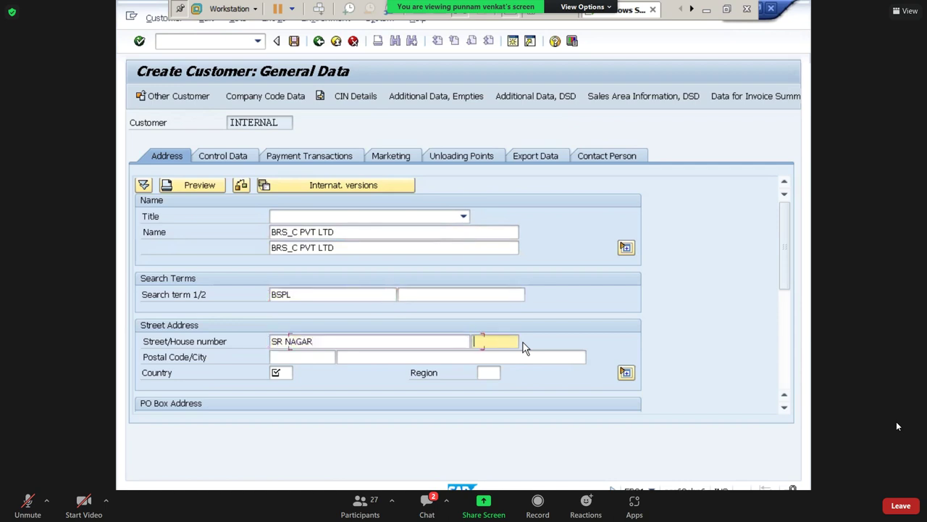
pyautogui.press('Tab')
pyautogui.write('5000')
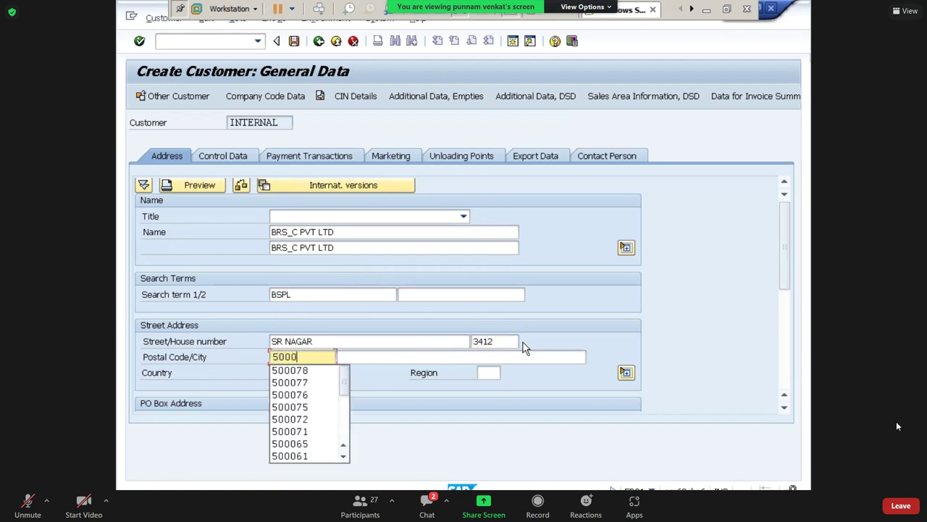
pyautogui.write('79')
pyautogui.press('Tab')
pyautogui.write('HY')
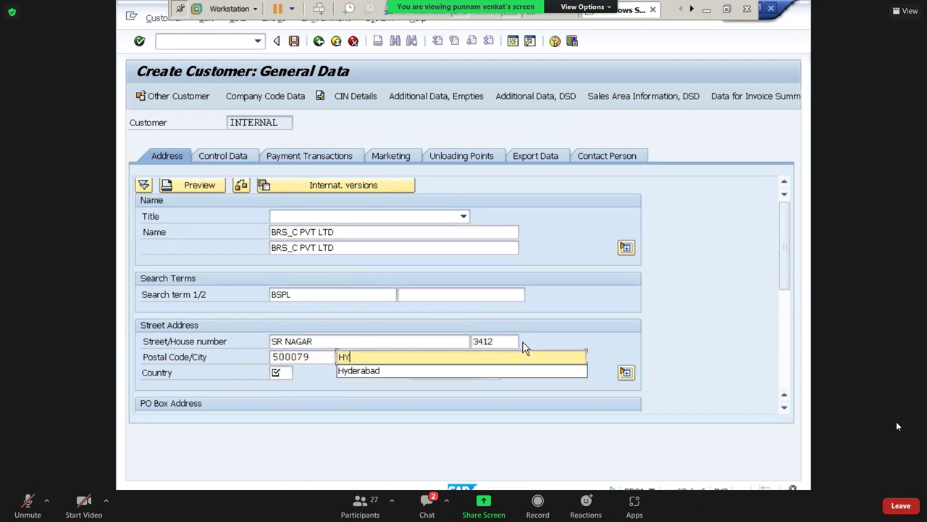
pyautogui.press('Down')
pyautogui.press('Tab')
pyautogui.write('in')
pyautogui.press('Tab')
pyautogui.write('01')
pyautogui.press('Tab')
# Fill the PO Box and PO Box postal code with 500079.
pyautogui.scroll(-2, 784, 279)
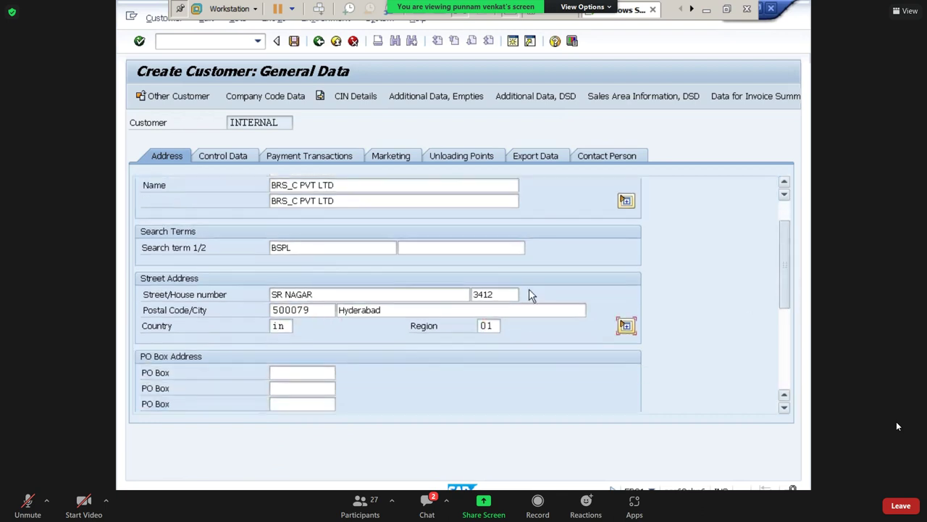
pyautogui.moveTo(323, 325); pyautogui.dragTo(265, 326)
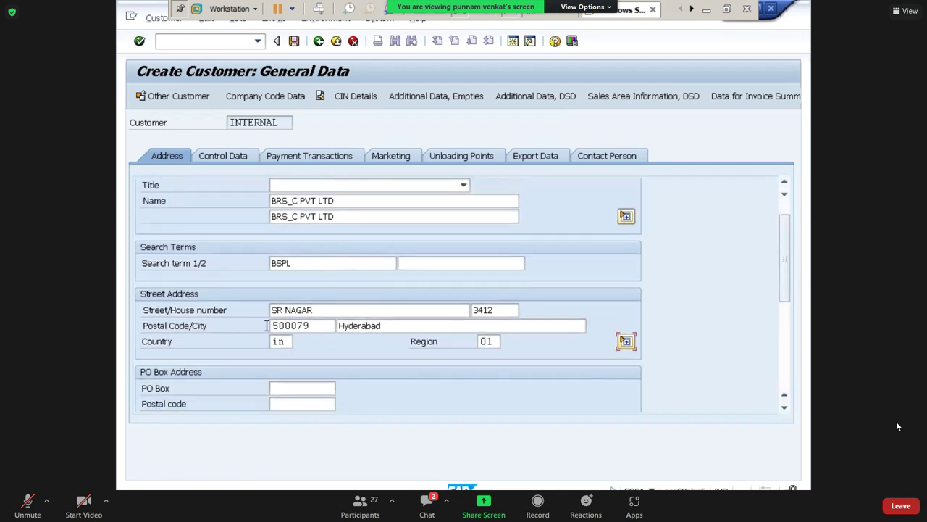
pyautogui.click(293, 391)
pyautogui.hotkey('ctrl', 'v')
pyautogui.click(295, 403)
pyautogui.hotkey('ctrl', 'v')
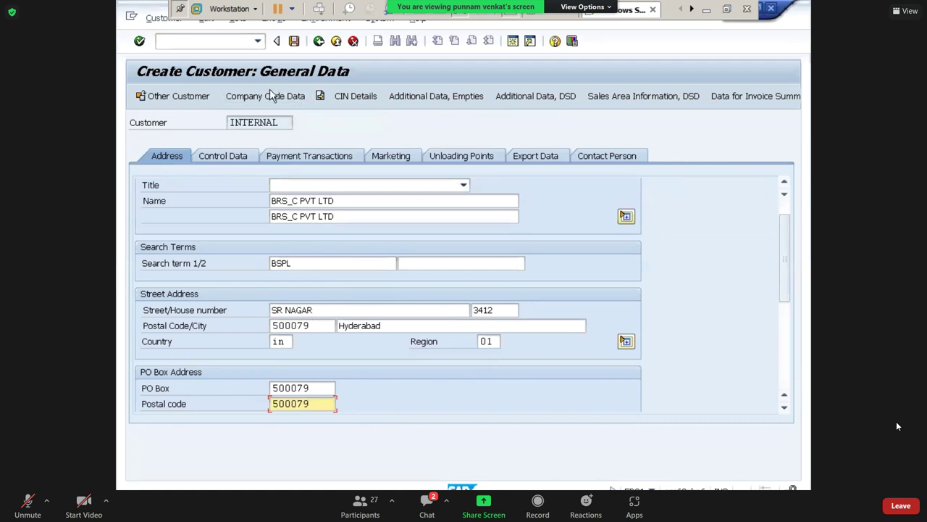
pyautogui.click(307, 163)
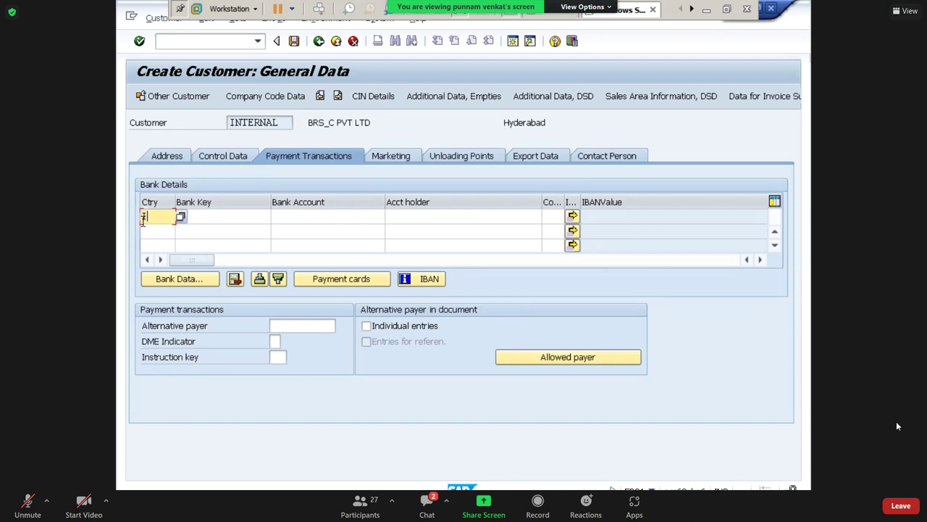
# Add a bank row: country IN, bank key ICIC67543, the account number, holder BRS_C PVT LTD.
pyautogui.write('IN')
pyautogui.press('Tab')
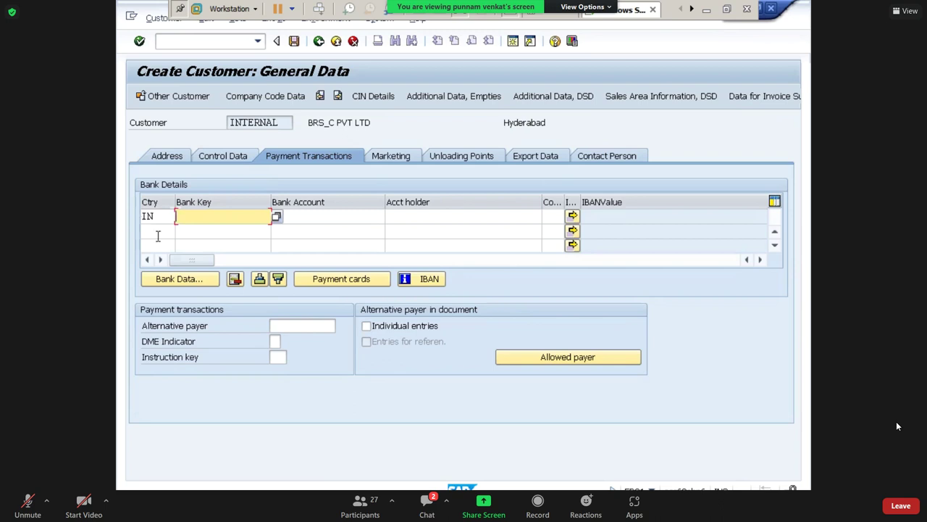
pyautogui.write('ICIC')
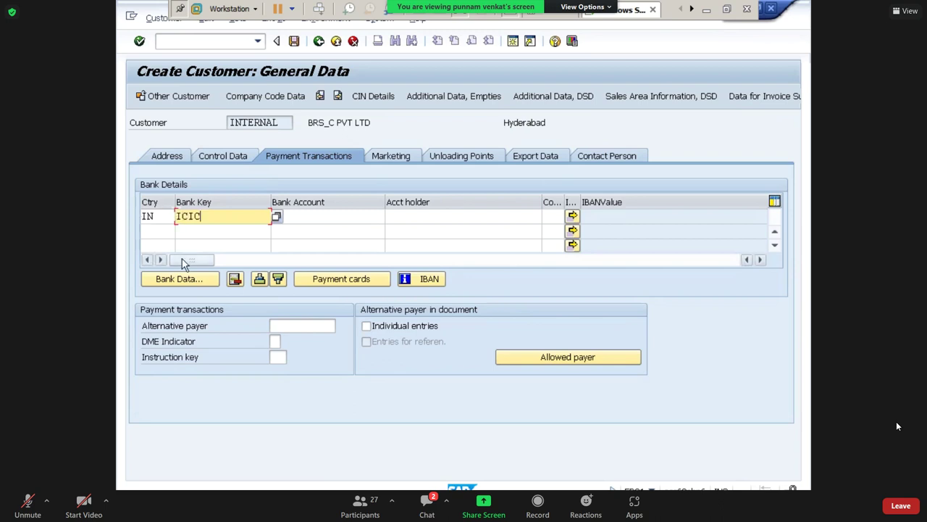
pyautogui.write('67543')
pyautogui.press('Tab')
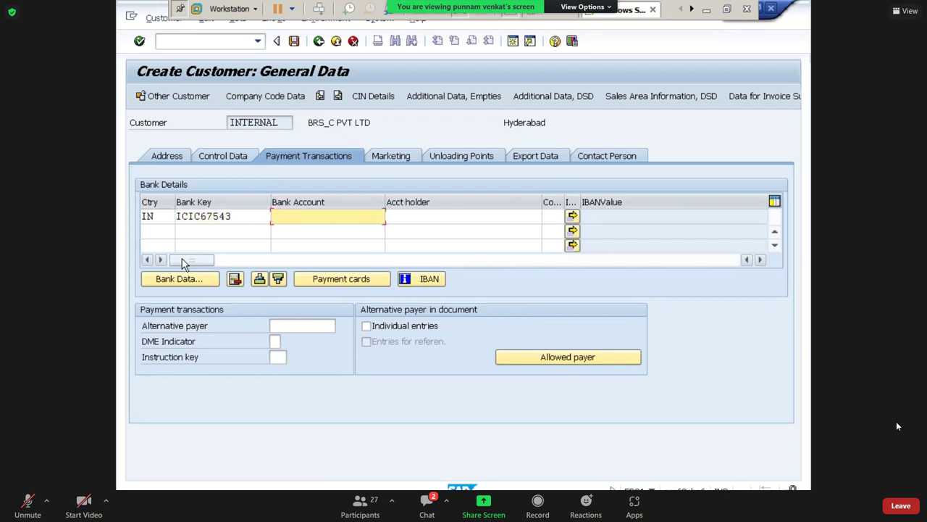
pyautogui.write('77665544332')
pyautogui.press('Left')
pyautogui.press('Left')
pyautogui.press('Left')
pyautogui.press('Left')
pyautogui.press('Left')
pyautogui.press('Left')
pyautogui.press('Left')
pyautogui.press('Left')
pyautogui.press('Left')
pyautogui.press('Left')
pyautogui.press('Left')
pyautogui.press('Tab')
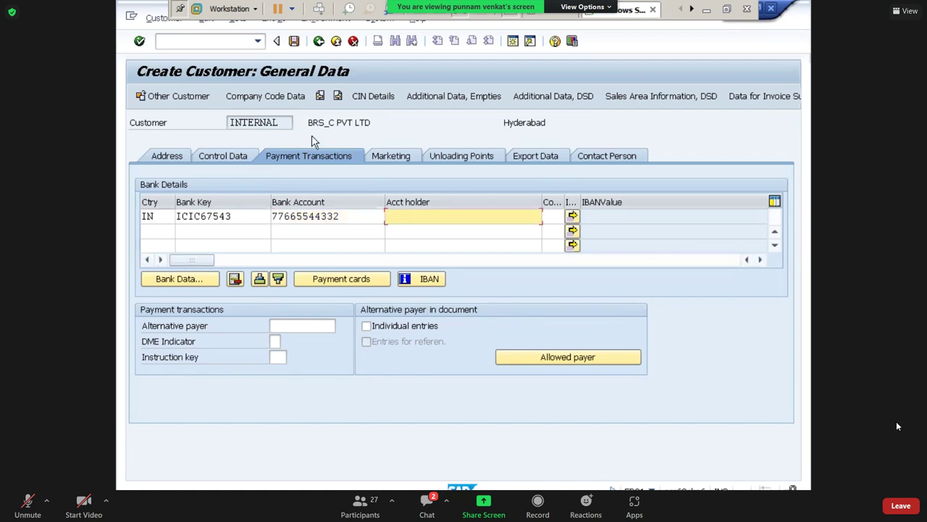
pyautogui.moveTo(320, 124); pyautogui.dragTo(376, 125)
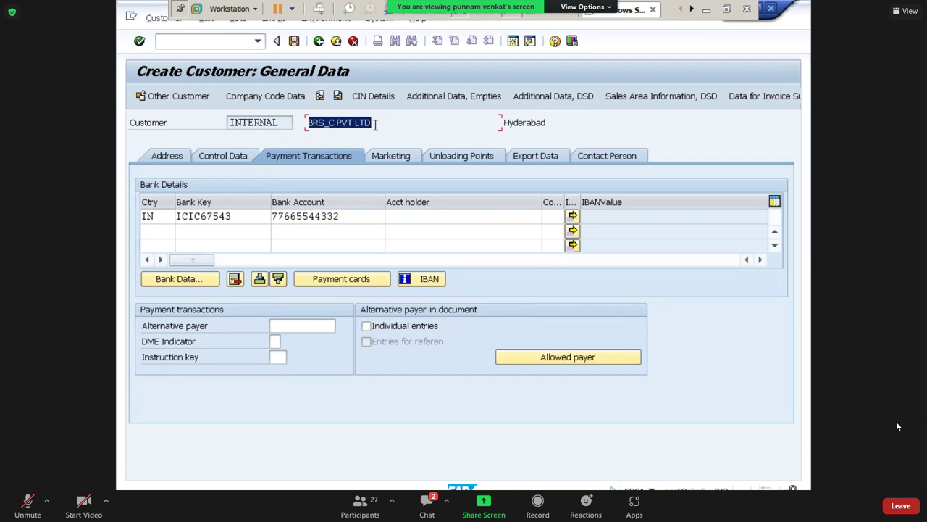
pyautogui.hotkey('ctrl', 'c')
pyautogui.click(428, 211)
pyautogui.hotkey('ctrl', 'v')
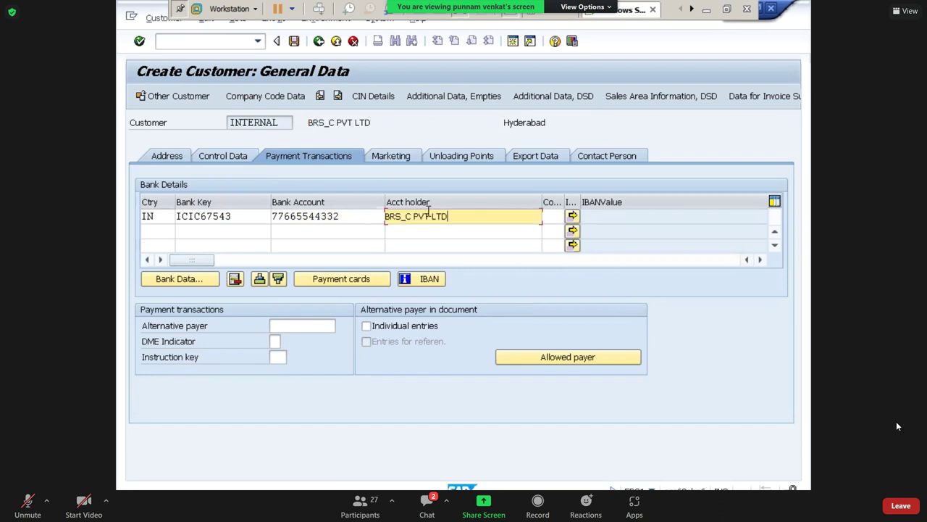
# Enter bank name ICICI, region 01 and street IC Street in the bank data.
pyautogui.click(173, 280)
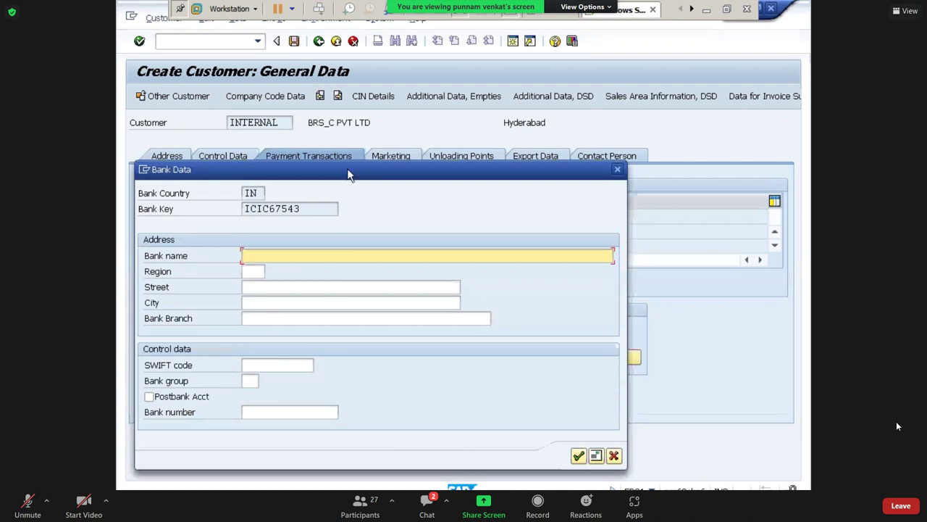
pyautogui.moveTo(348, 174); pyautogui.dragTo(515, 118)
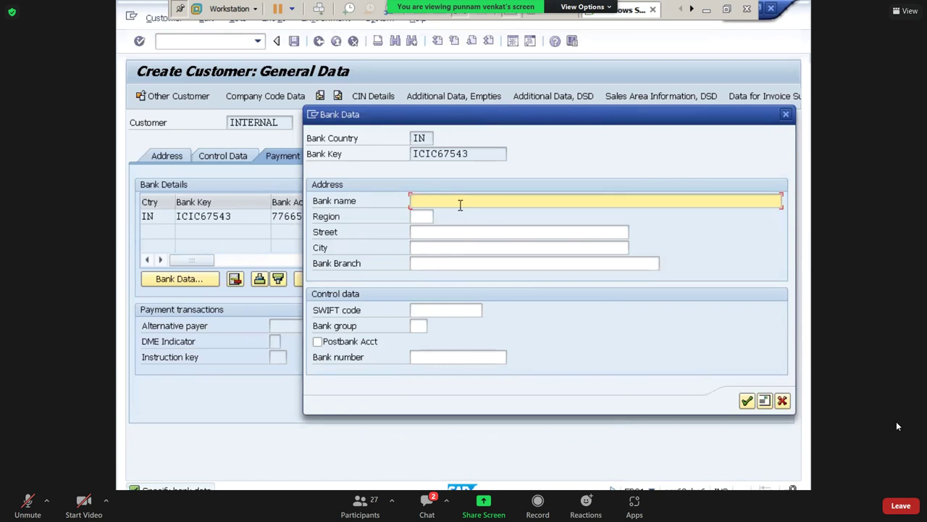
pyautogui.write('ICICI')
pyautogui.press('Tab')
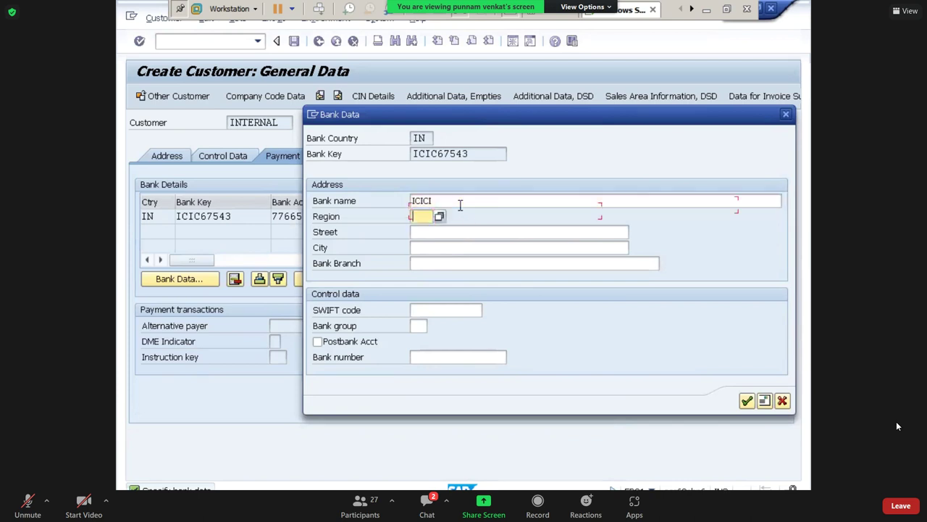
pyautogui.write('01')
pyautogui.press('Tab')
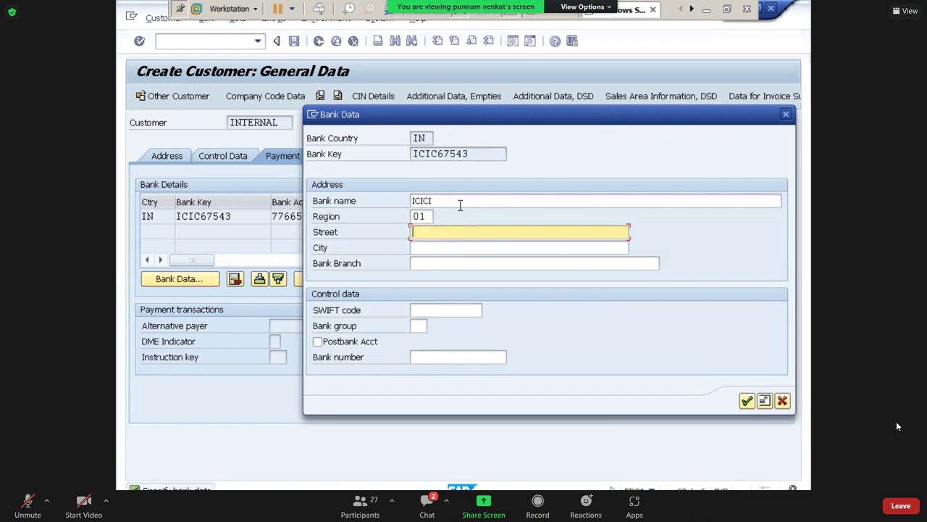
pyautogui.write('IC STREET')
pyautogui.press('Tab')
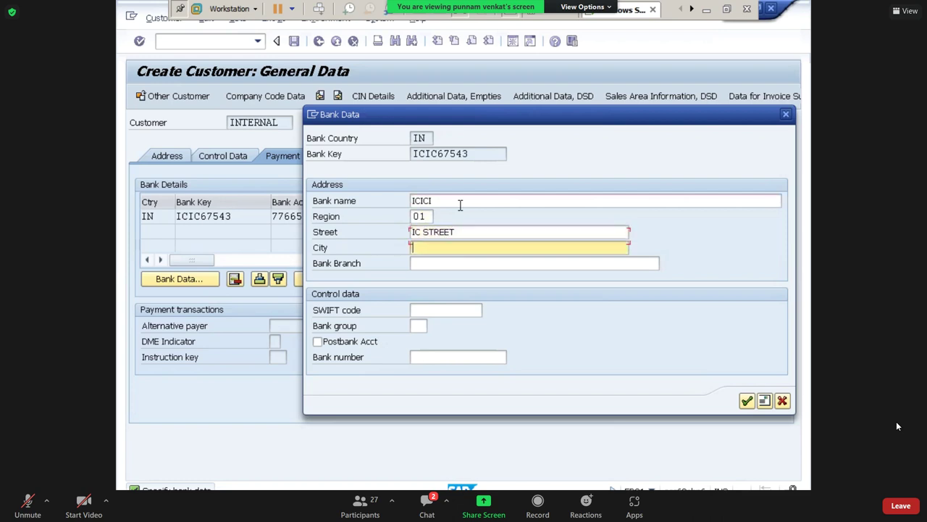
pyautogui.hotkey('shift', 'Tab')
pyautogui.press('End')
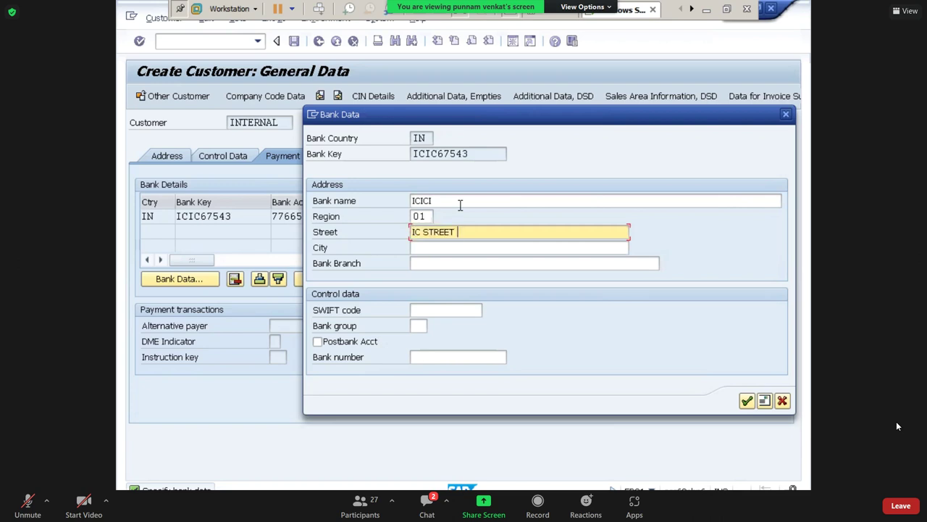
pyautogui.press('BackSpace')
pyautogui.press('BackSpace')
pyautogui.press('BackSpace')
pyautogui.press('BackSpace')
pyautogui.press('BackSpace')
pyautogui.press('BackSpace')
pyautogui.press('BackSpace')
pyautogui.write('Street')
pyautogui.press('Tab')
pyautogui.write('hY')
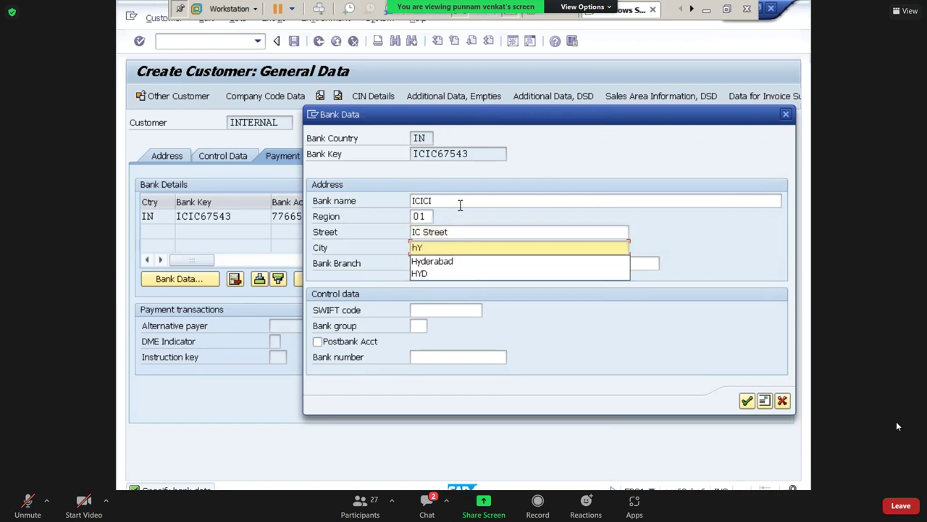
pyautogui.press('Down')
pyautogui.press('Tab')
pyautogui.write('IC Bra')
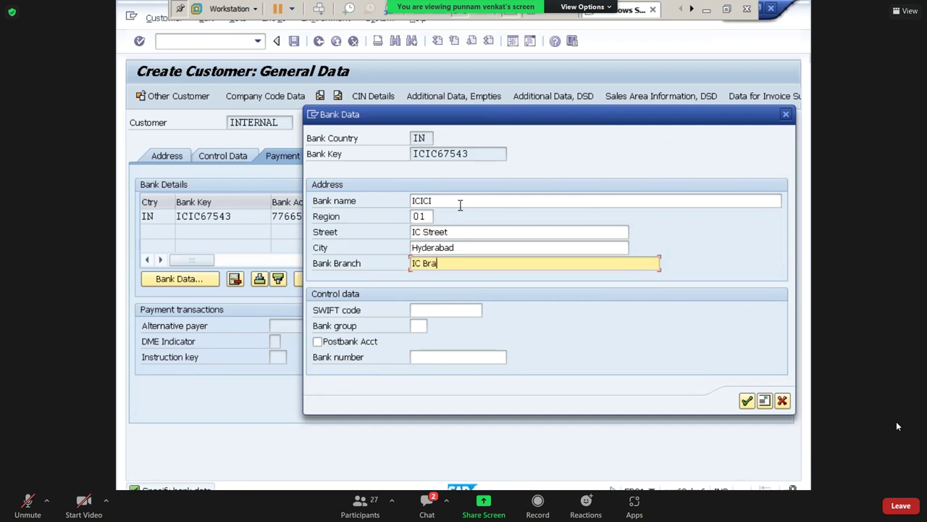
pyautogui.write('nch')
pyautogui.press('Tab')
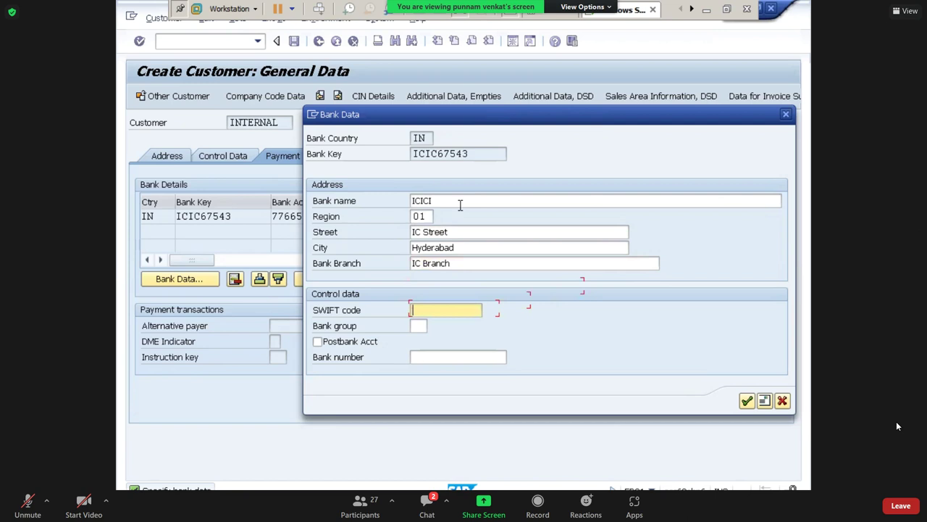
pyautogui.write('ICI')
pyautogui.press('BackSpace')
pyautogui.press('BackSpace')
pyautogui.press('BackSpace')
pyautogui.write('I')
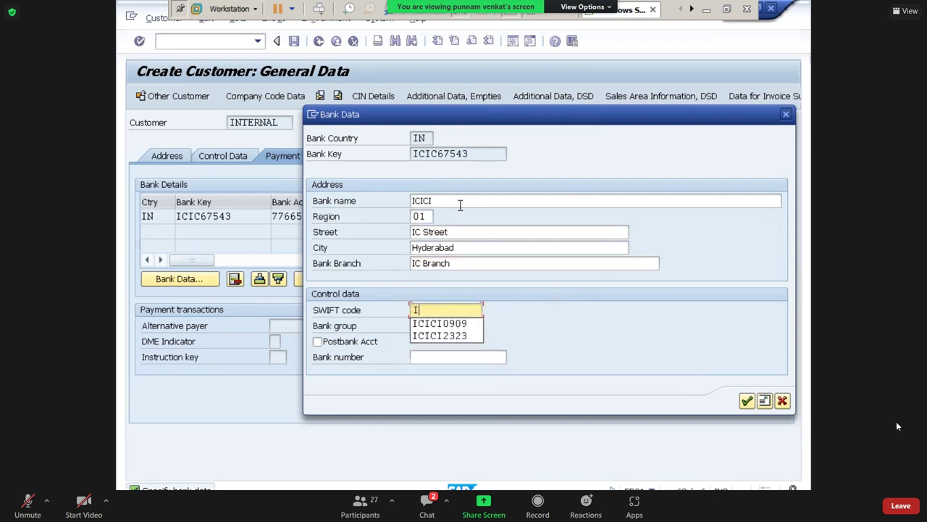
pyautogui.write('CIC78654')
pyautogui.press('Tab')
pyautogui.press('Tab')
pyautogui.press('Tab')
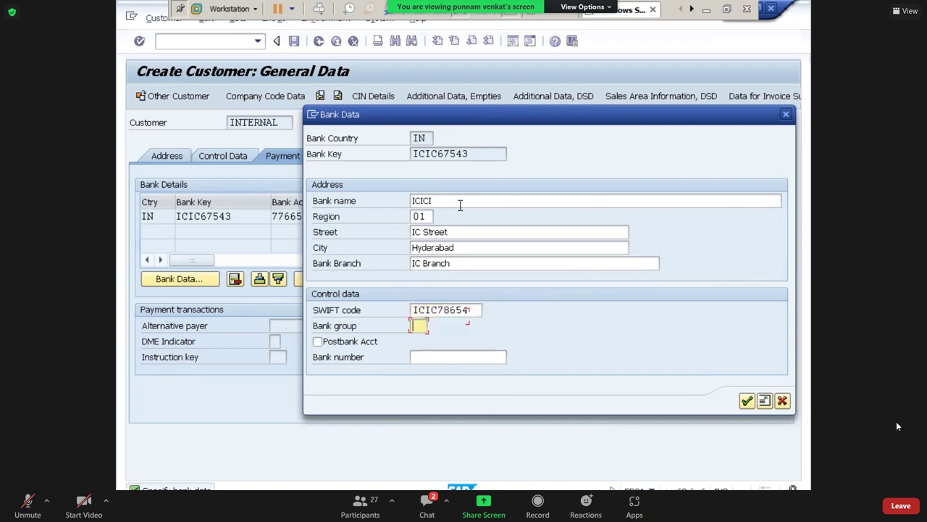
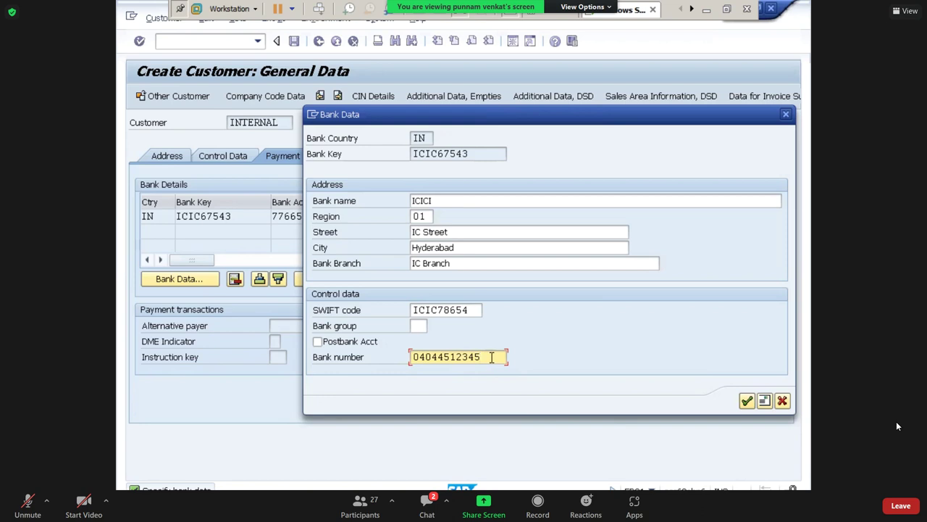
pyautogui.moveTo(493, 356); pyautogui.dragTo(349, 363)
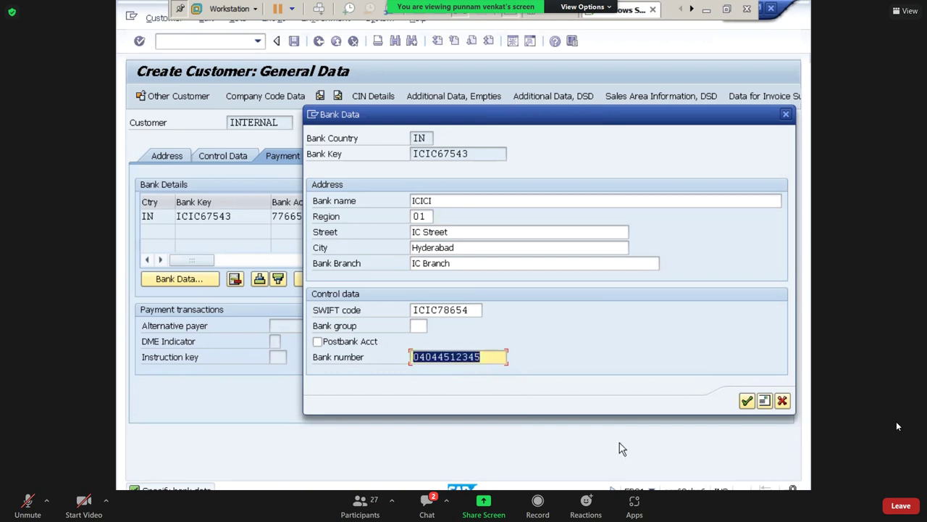
# Confirm the bank data and set reconciliation account 230000, sort key 031 and cash group A1.
pyautogui.click(748, 408)
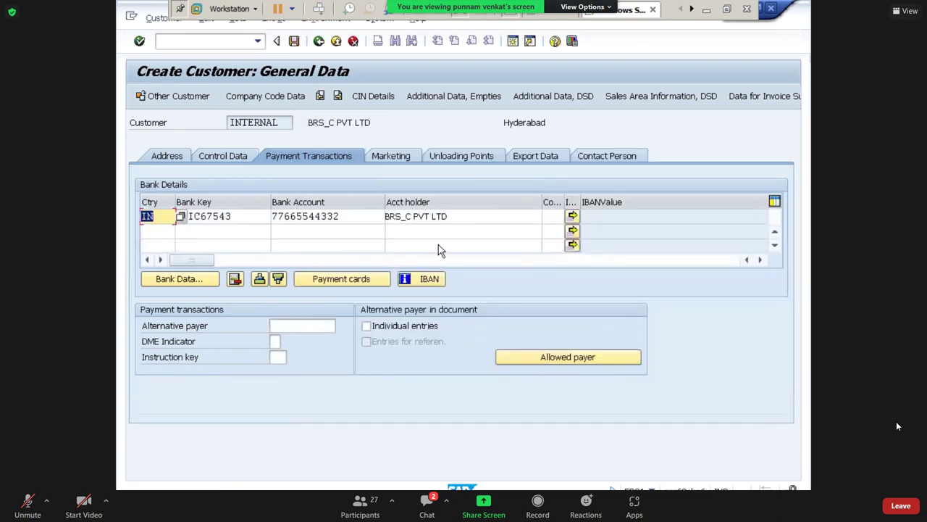
pyautogui.click(283, 102)
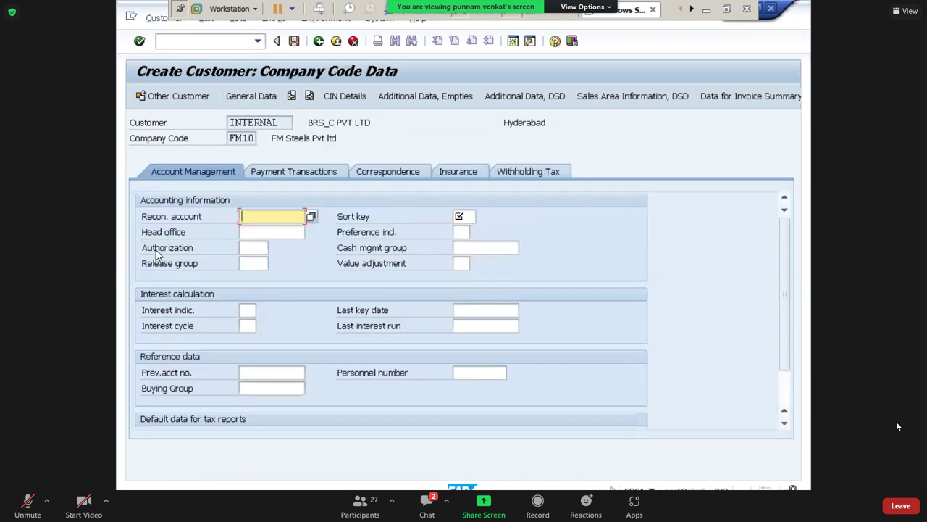
pyautogui.click(311, 217)
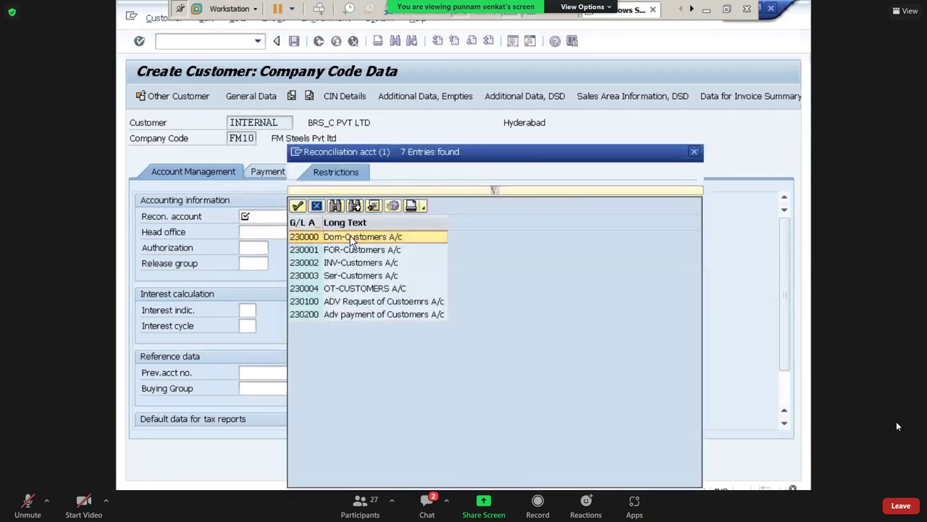
pyautogui.click(463, 216)
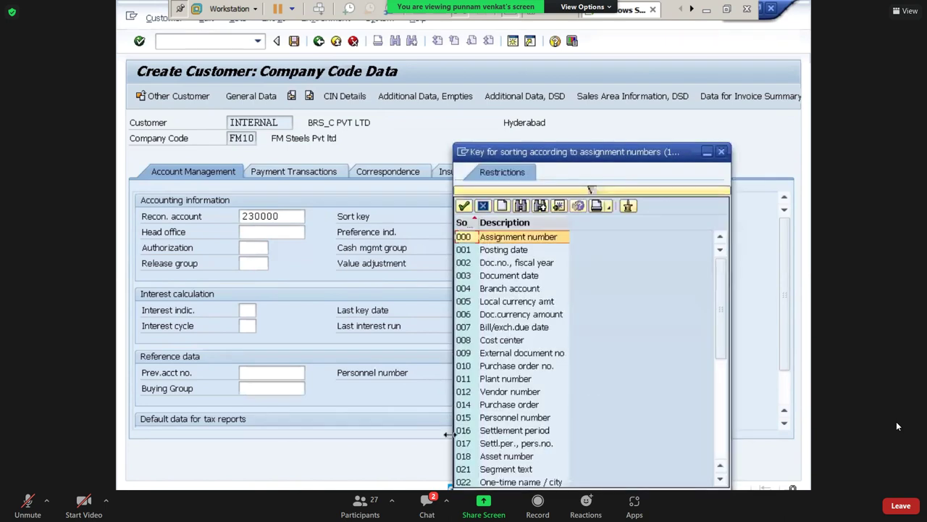
pyautogui.click(720, 480)
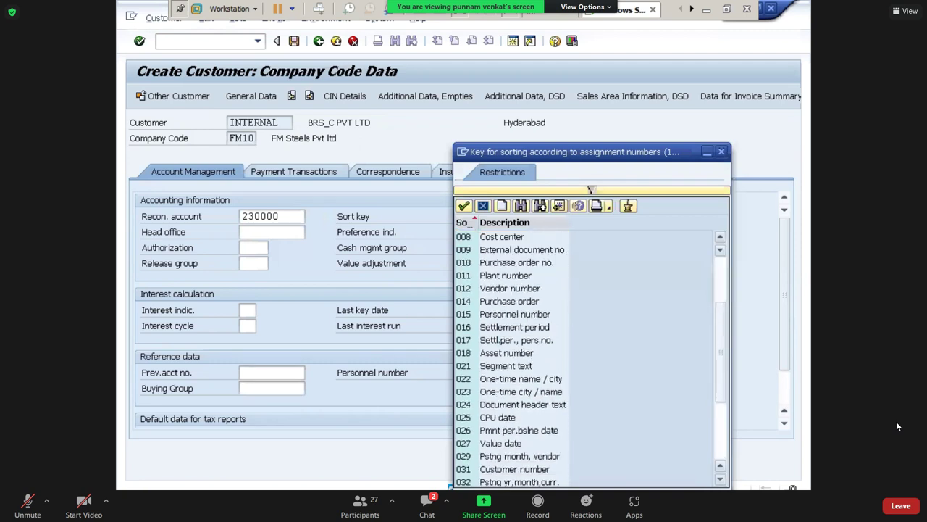
pyautogui.doubleClick(491, 470)
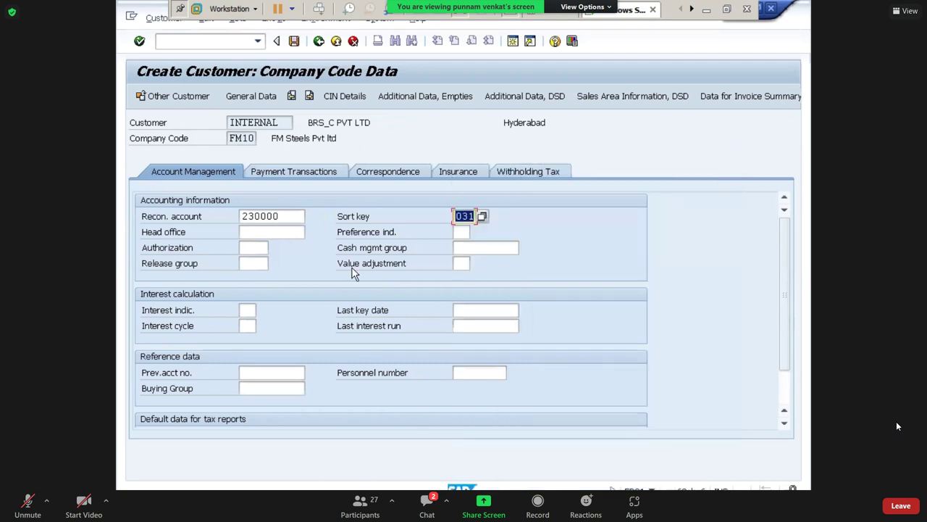
pyautogui.click(478, 247)
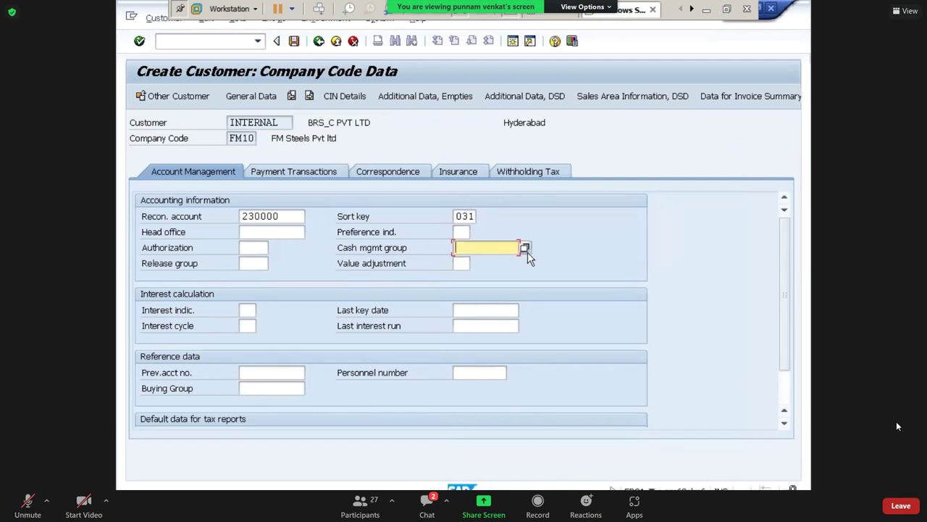
pyautogui.click(526, 249)
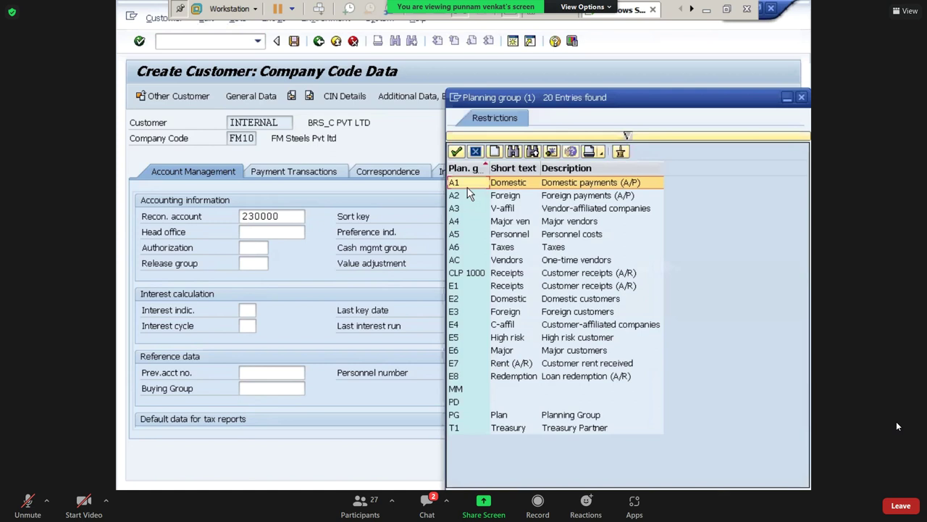
pyautogui.doubleClick(467, 185)
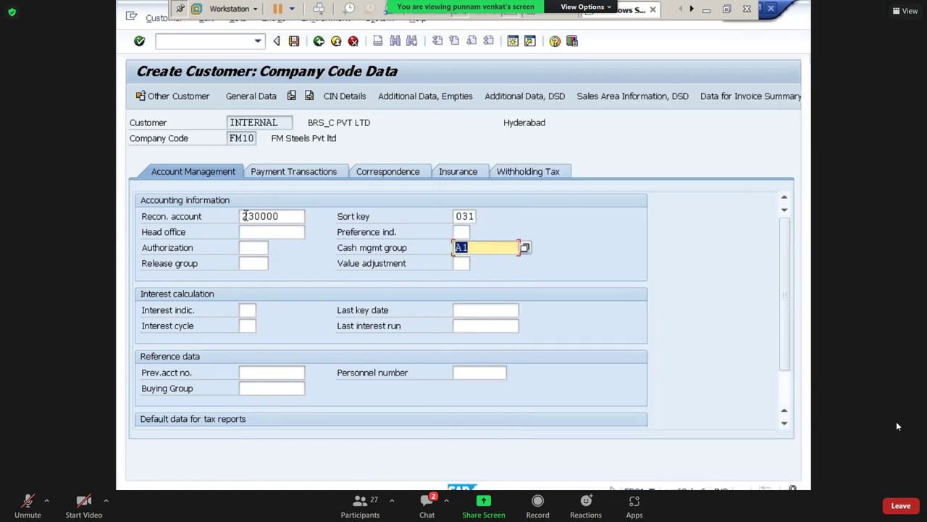
# Set payment terms 0001 and save the new customer.
pyautogui.click(280, 172)
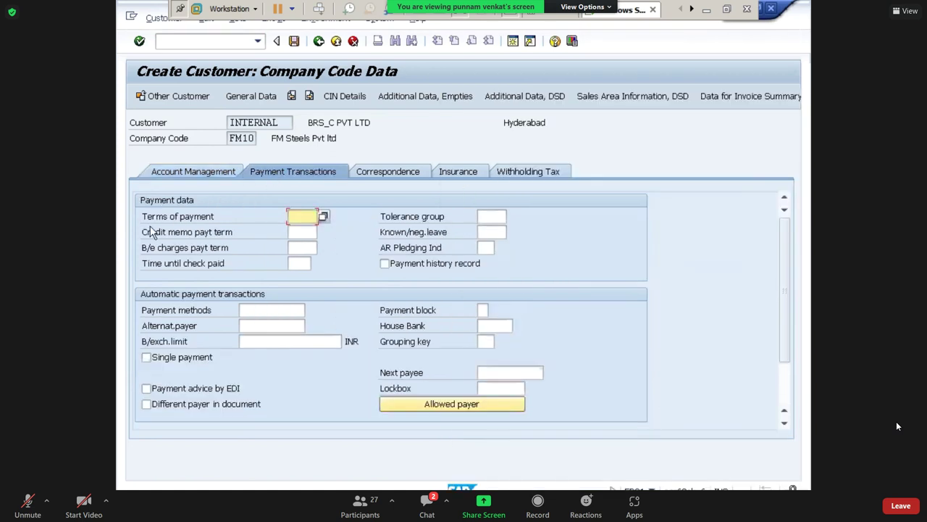
pyautogui.click(323, 216)
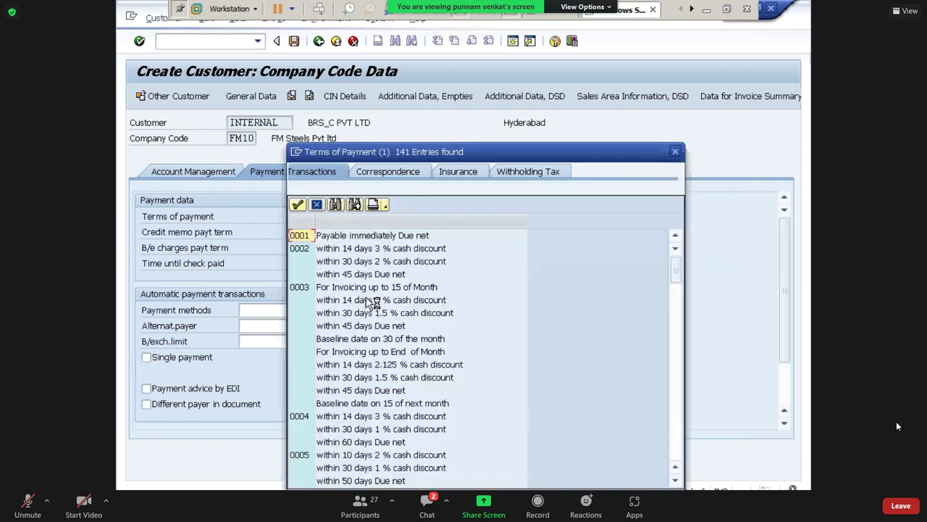
pyautogui.doubleClick(303, 239)
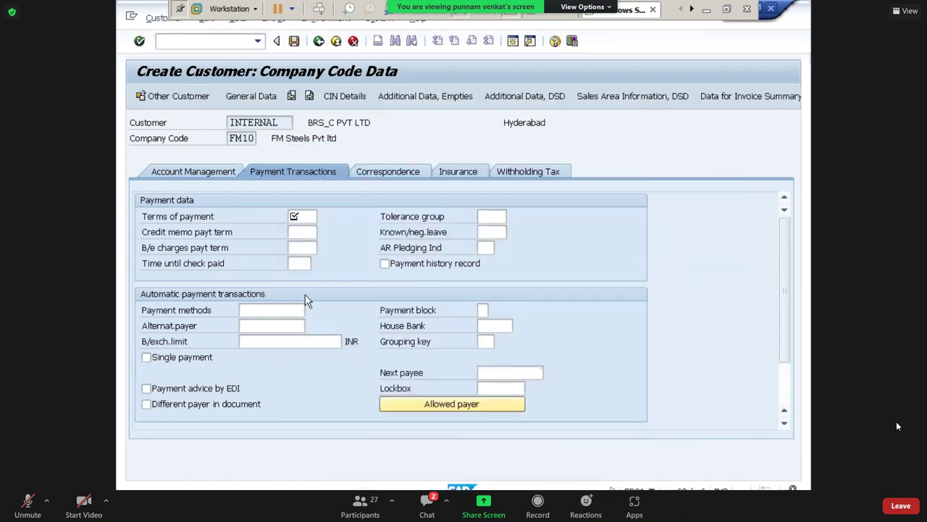
pyautogui.click(294, 42)
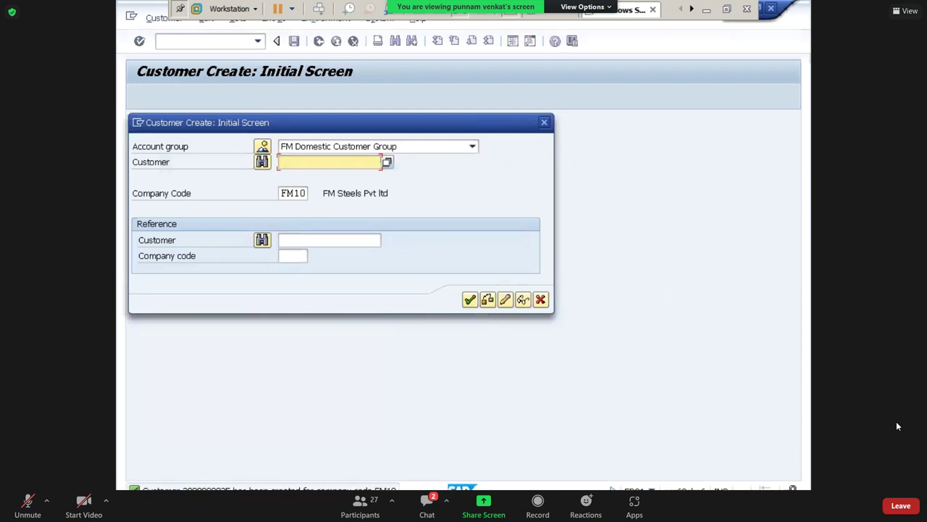
pyautogui.click(540, 300)
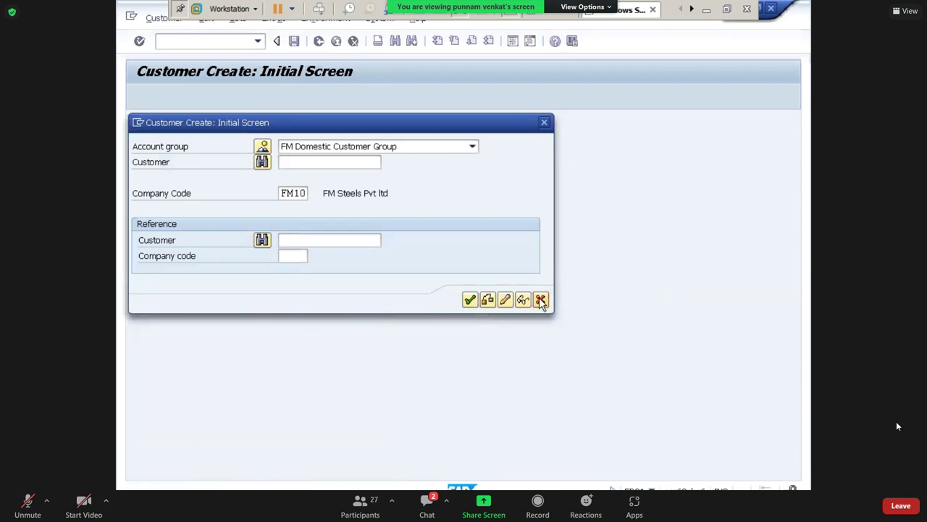
# Select the 'Post Customer Invoice- FB70' line in the Word activity list.
pyautogui.click(707, 9)
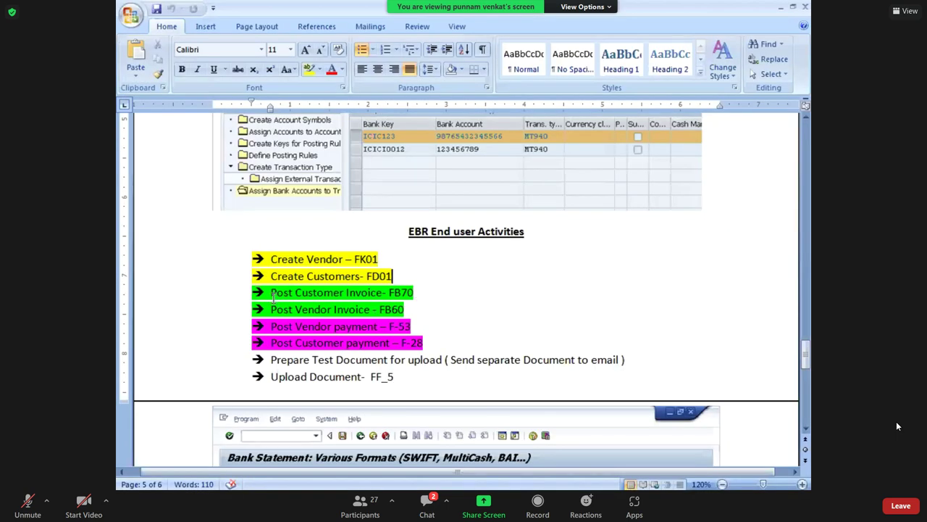
pyautogui.moveTo(271, 293); pyautogui.dragTo(413, 291)
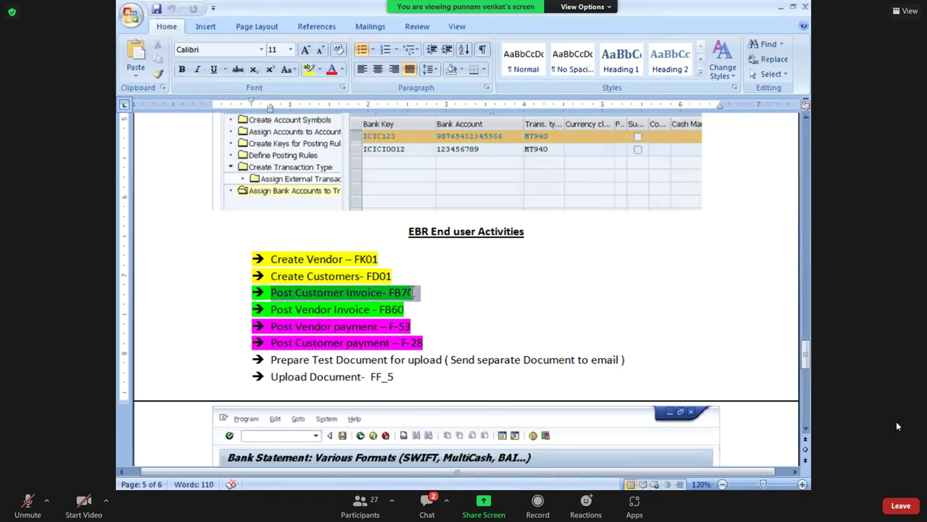
pyautogui.click(272, 293)
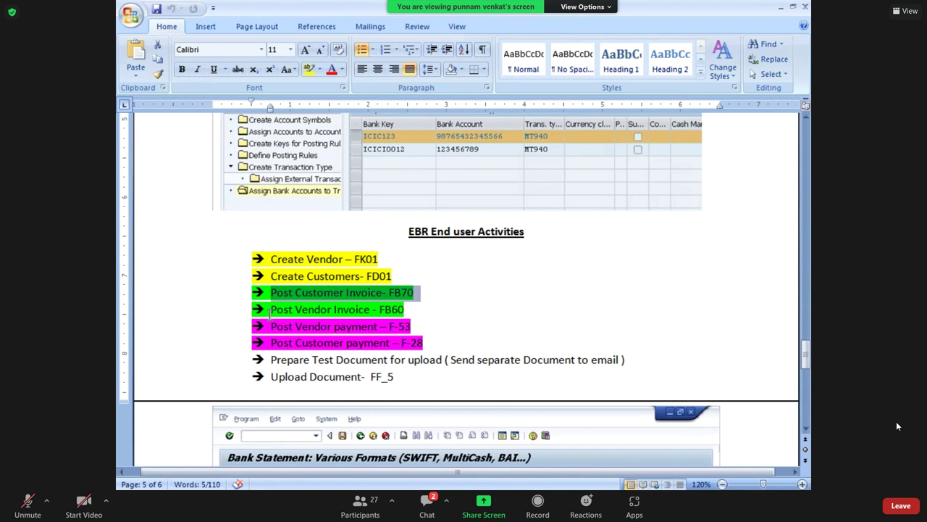
pyautogui.moveTo(272, 309); pyautogui.dragTo(400, 310)
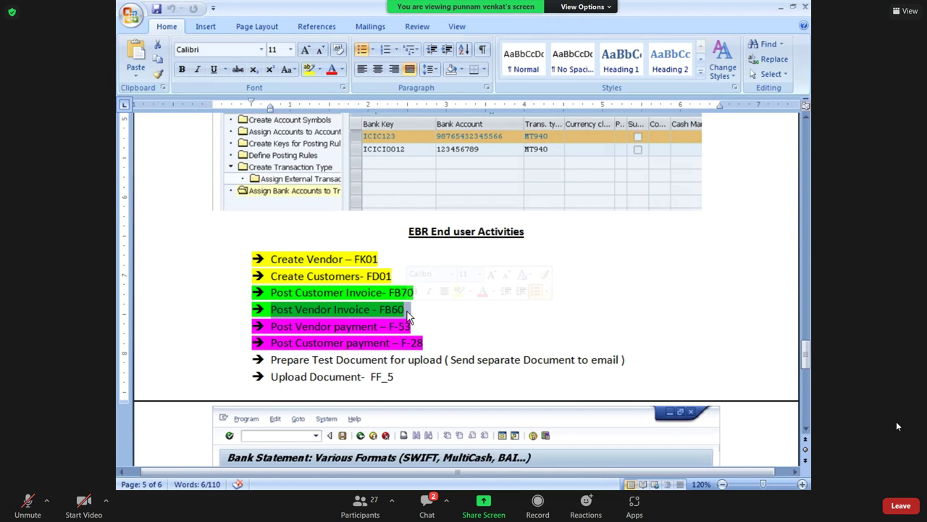
pyautogui.click(271, 292)
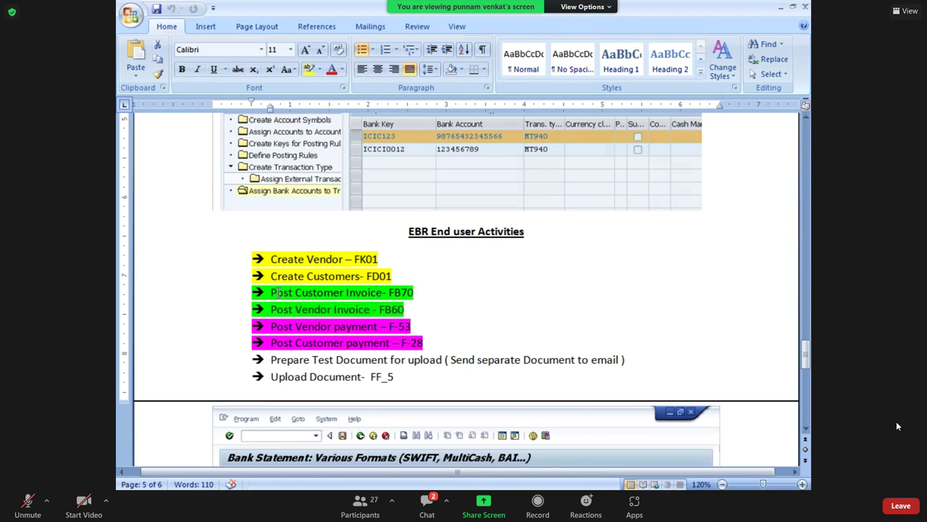
pyautogui.moveTo(271, 292); pyautogui.dragTo(439, 292)
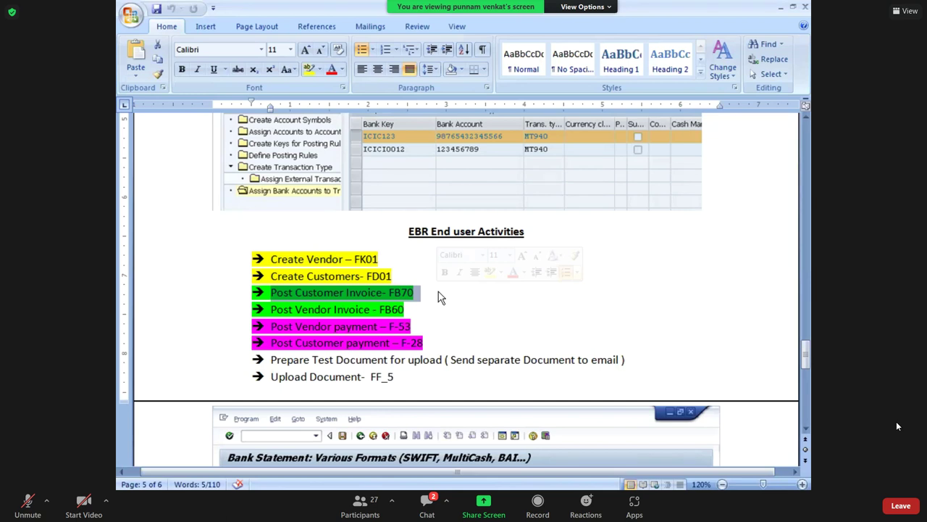
# Switch to SAP and start transaction FB70.
pyautogui.click(439, 291)
pyautogui.hotkey('alt', 'Tab')
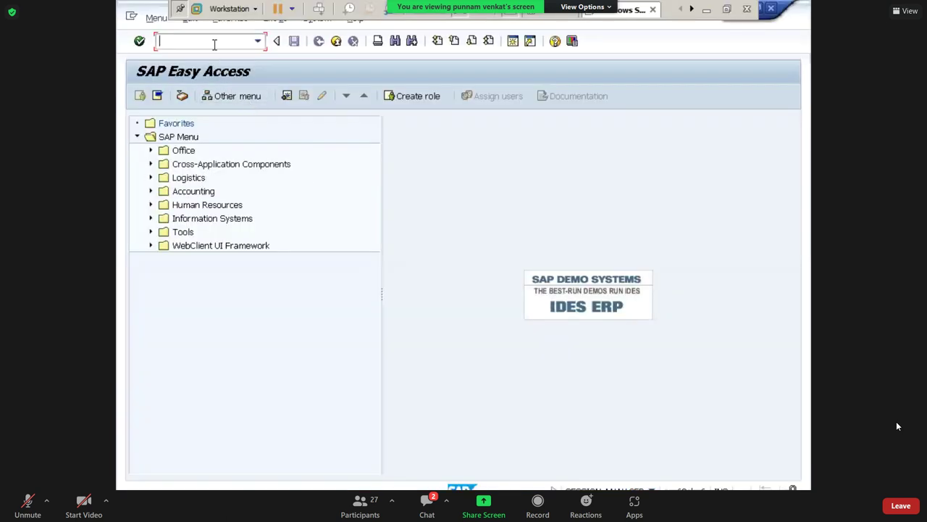
pyautogui.write('FB70')
pyautogui.press('Return')
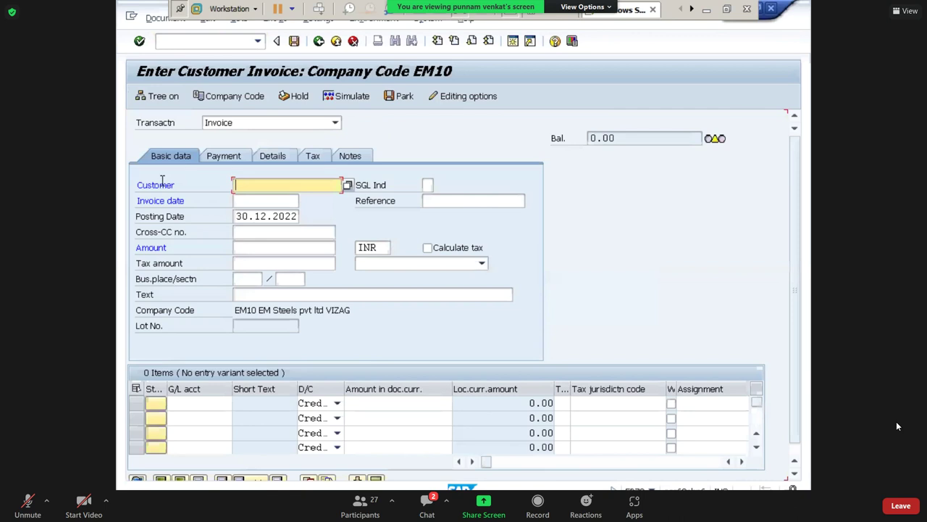
# Browse the customer list, then request a company code change.
pyautogui.click(348, 186)
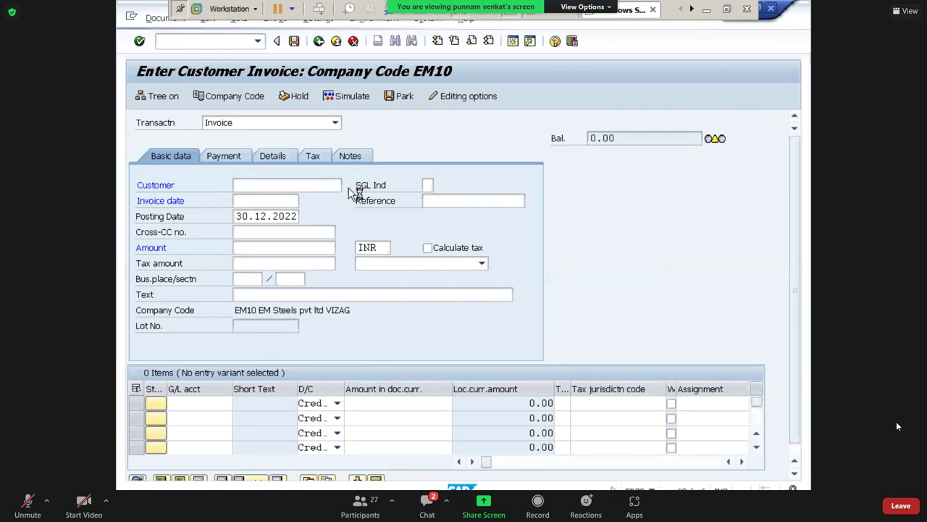
pyautogui.click(369, 157)
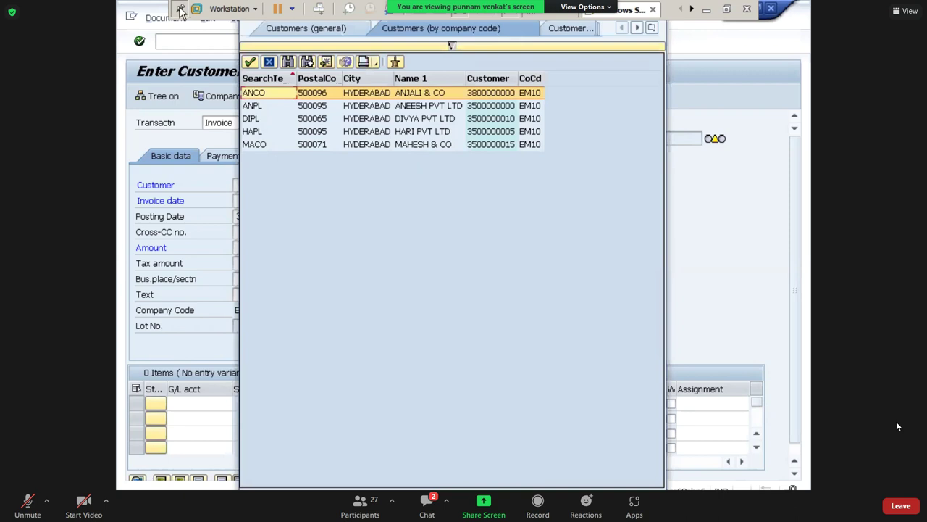
pyautogui.press('Escape')
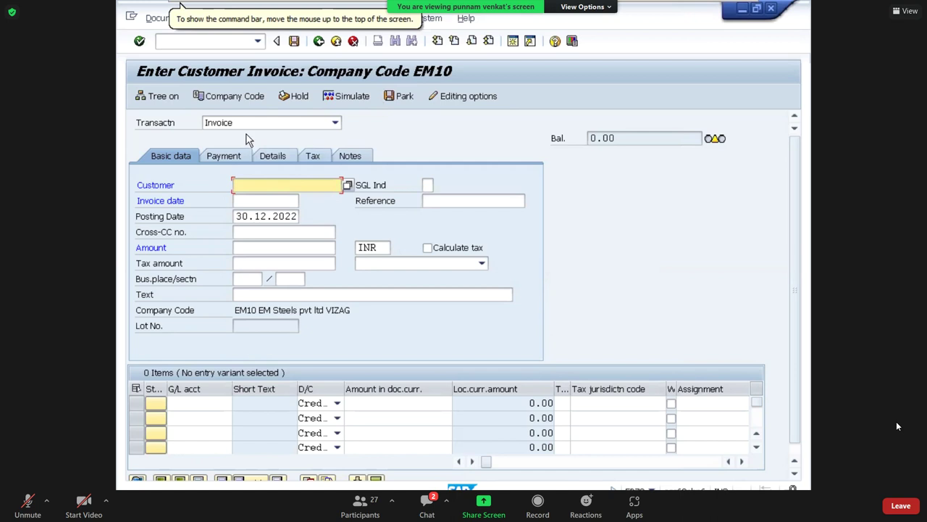
pyautogui.click(234, 99)
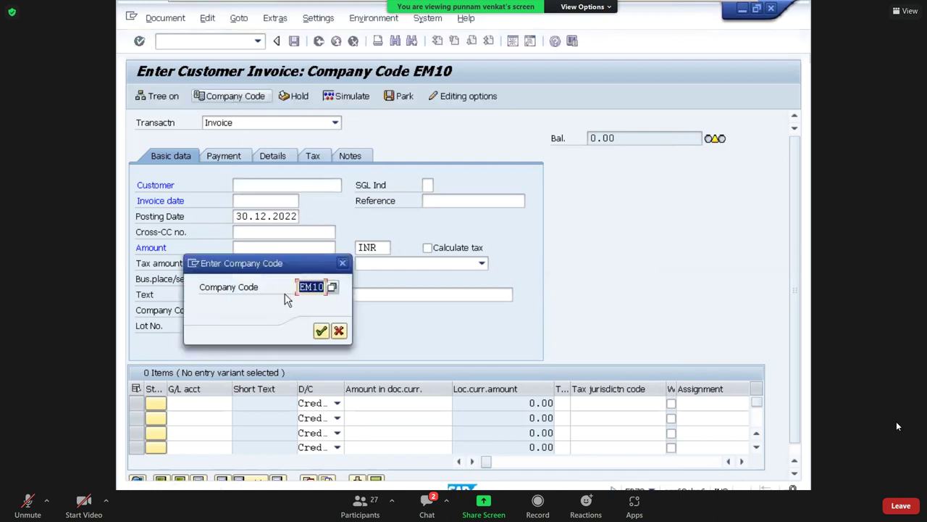
pyautogui.click(321, 331)
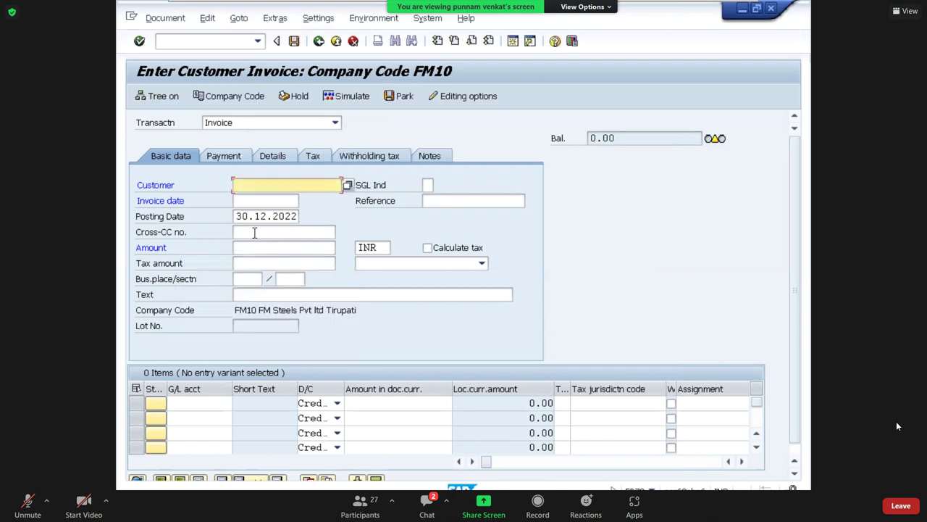
# Search FM10 customers and choose BRS_C PVT LTD for the invoice.
pyautogui.click(348, 187)
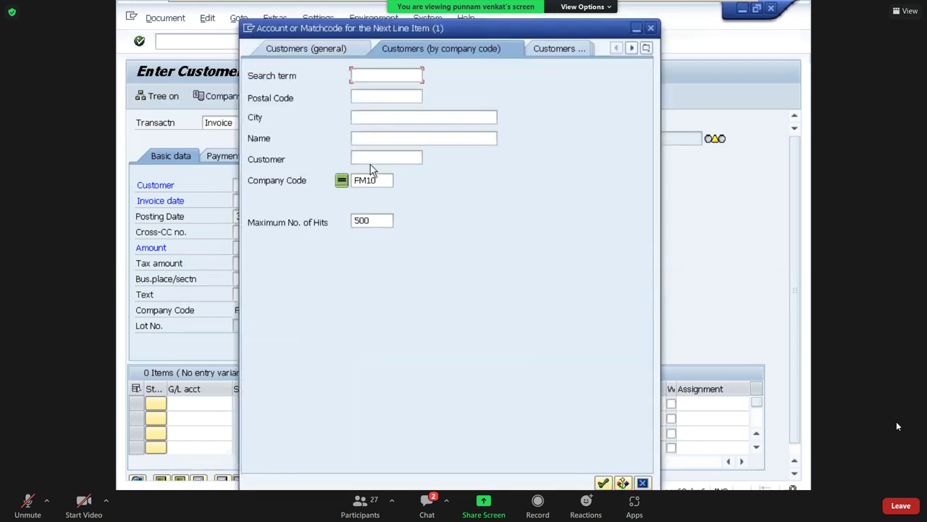
pyautogui.click(369, 160)
pyautogui.press('Return')
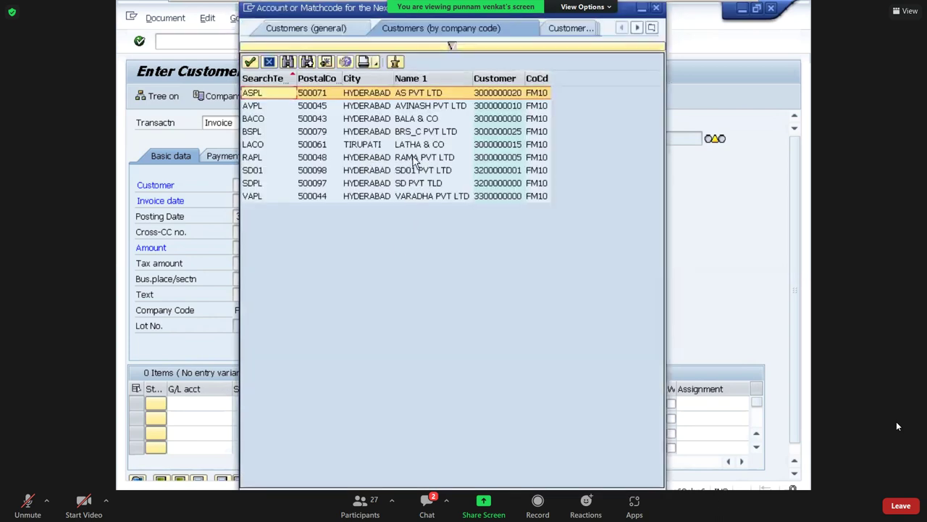
pyautogui.click(397, 134)
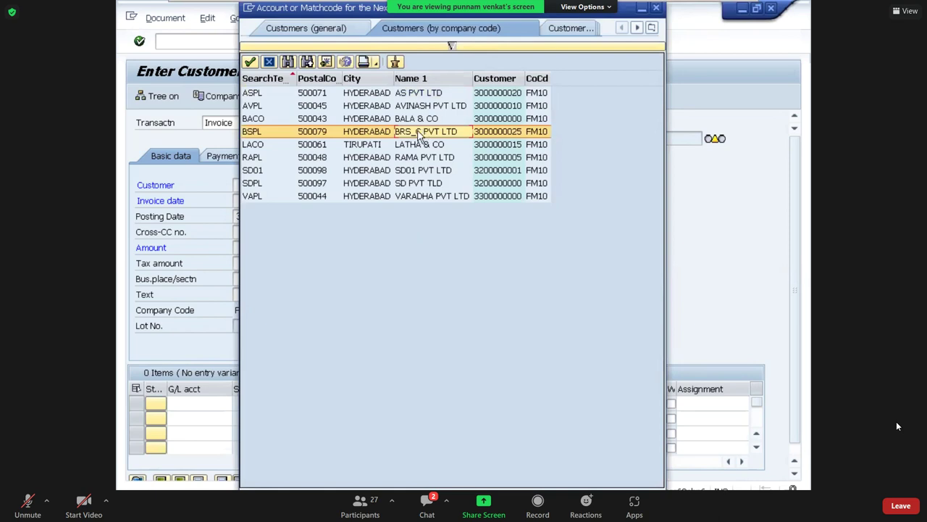
pyautogui.doubleClick(432, 136)
pyautogui.hotkey('ctrl', 'c')
pyautogui.press('Tab')
pyautogui.press('Tab')
pyautogui.press('Tab')
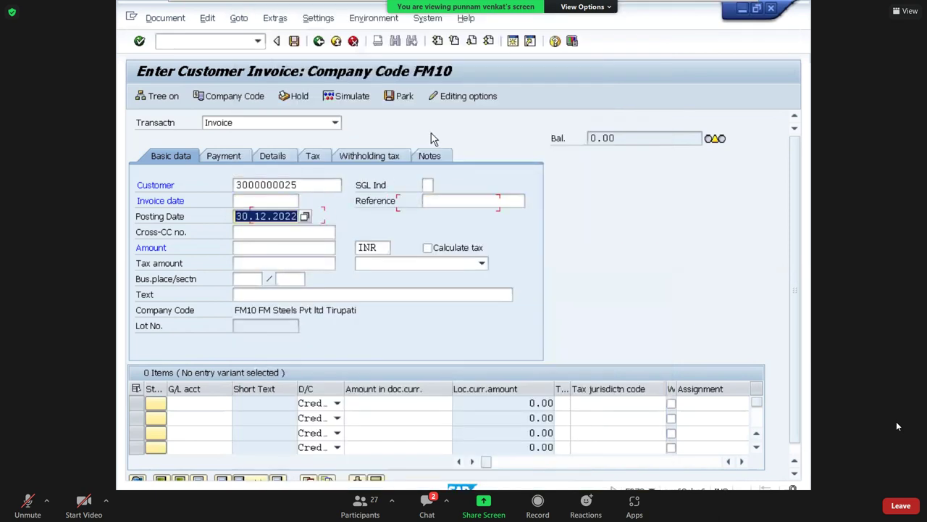
# Enter invoice date 30.12.2022, reference INV POST and header text 'Being Customer Invoce posting'.
pyautogui.hotkey('shift', 'Tab')
pyautogui.hotkey('shift', 'Tab')
pyautogui.hotkey('ctrl', 'v')
pyautogui.press('Tab')
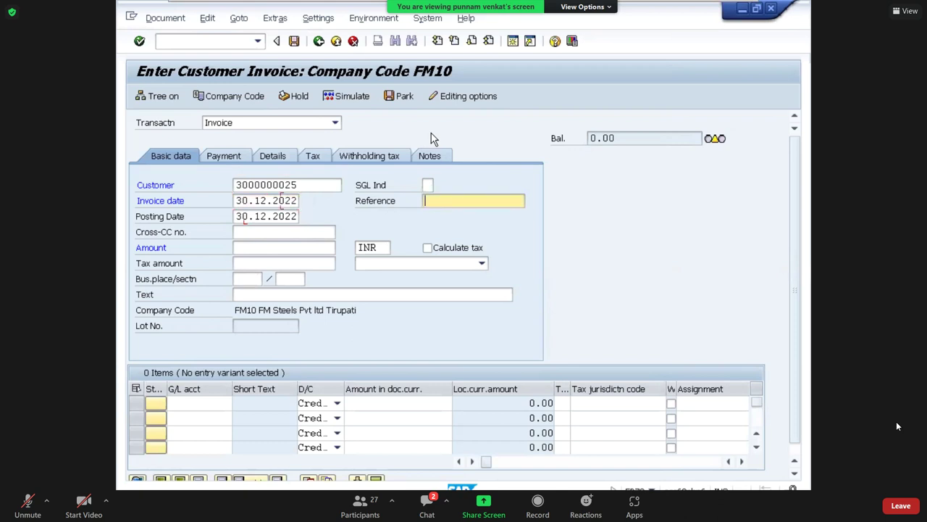
pyautogui.write('INV POST')
pyautogui.press('Tab')
pyautogui.press('Tab')
pyautogui.press('Tab')
pyautogui.press('Tab')
pyautogui.press('Tab')
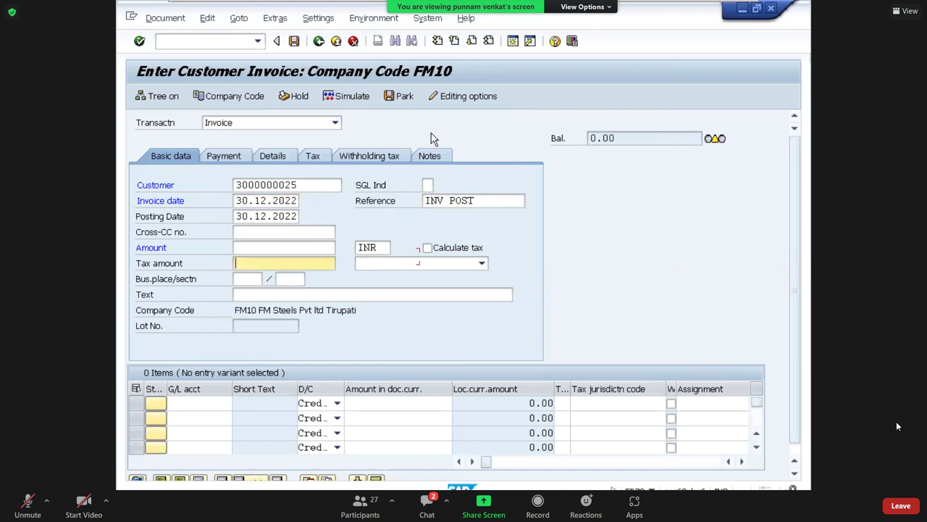
pyautogui.press('Tab')
pyautogui.press('Tab')
pyautogui.press('Tab')
pyautogui.press('Tab')
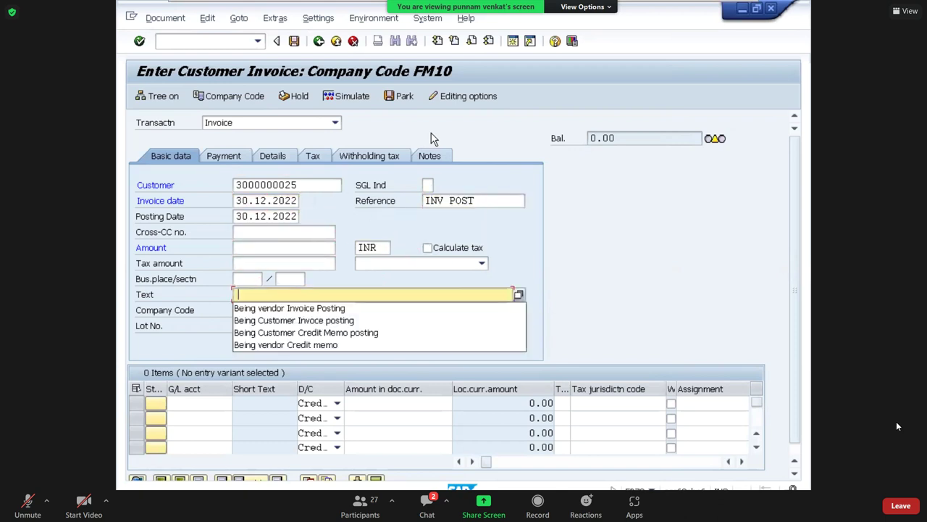
pyautogui.press('Down')
pyautogui.press('Down')
pyautogui.press('Return')
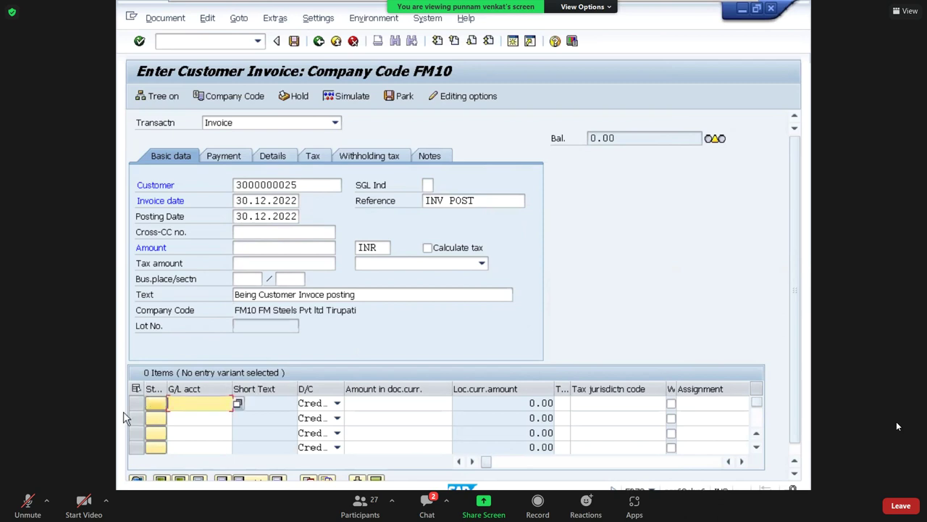
# Set the line item to G/L account 320000 with amount 120000.
pyautogui.click(203, 405)
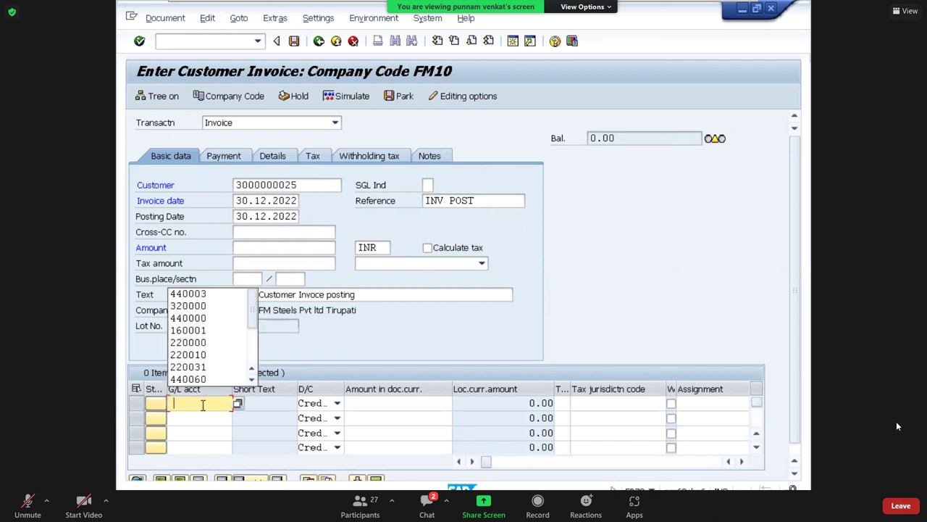
pyautogui.click(194, 310)
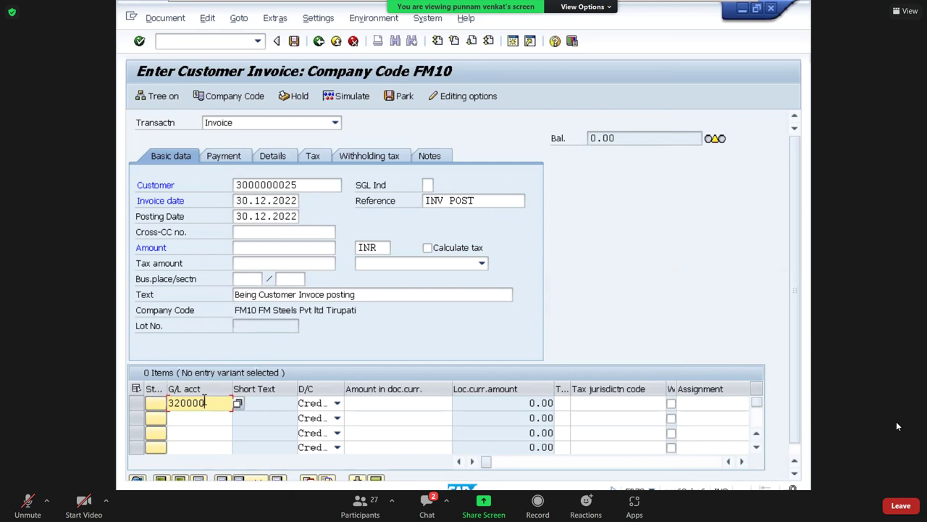
pyautogui.press('Tab')
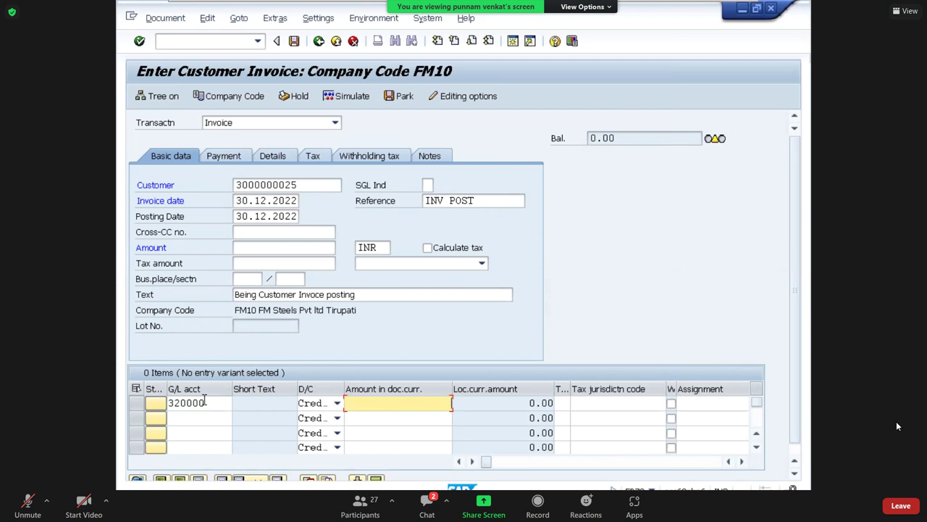
pyautogui.write('120000')
# Give the line business area FMHB and profit center FM100, then confirm it.
pyautogui.press('Tab')
pyautogui.press('Tab')
pyautogui.press('Tab')
pyautogui.press('Tab')
pyautogui.press('Tab')
pyautogui.press('Tab')
pyautogui.press('Tab')
pyautogui.press('Tab')
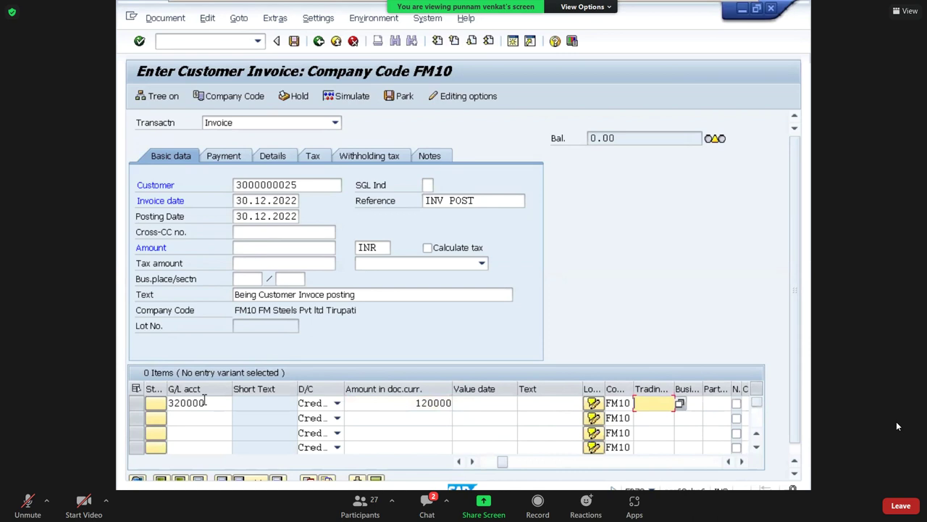
pyautogui.press('Tab')
pyautogui.press('Return')
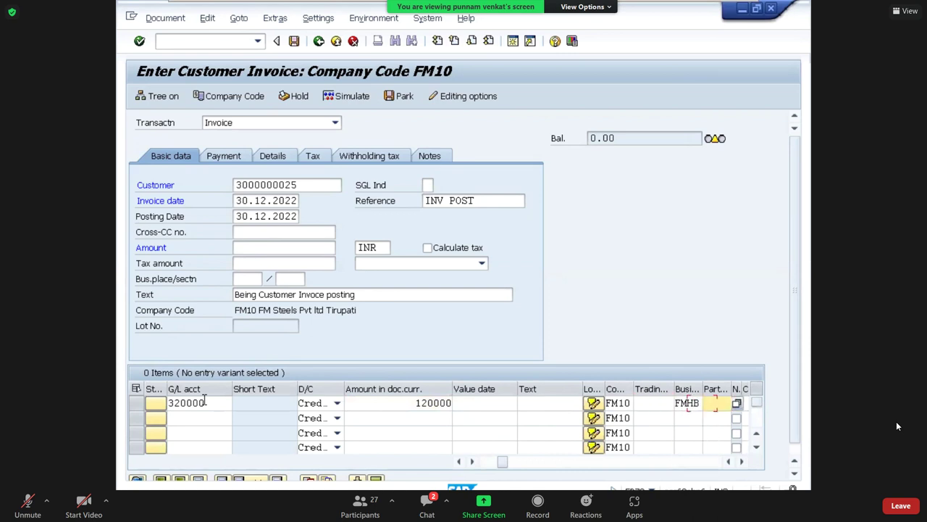
pyautogui.press('Tab')
pyautogui.press('Tab')
pyautogui.press('Tab')
pyautogui.press('Tab')
pyautogui.press('Tab')
pyautogui.press('Tab')
pyautogui.press('Tab')
pyautogui.press('Tab')
pyautogui.press('Tab')
pyautogui.press('Tab')
pyautogui.press('Tab')
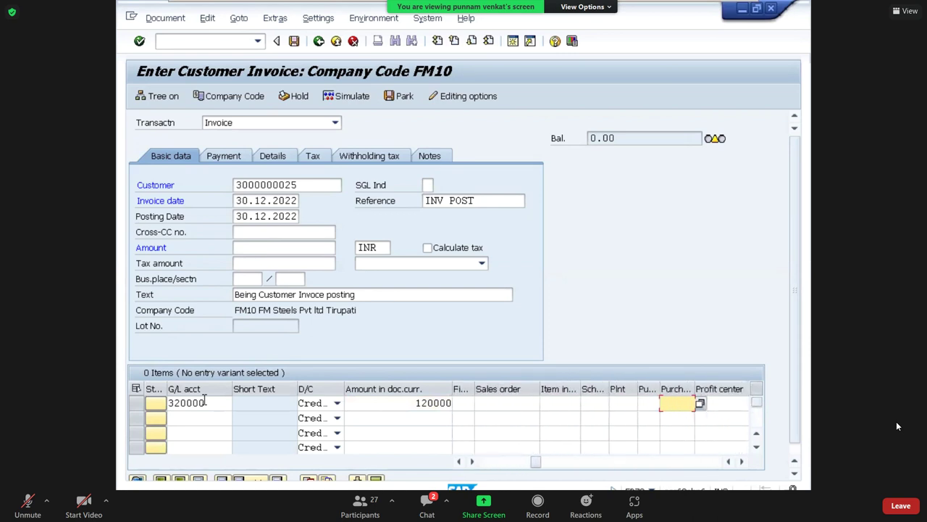
pyautogui.press('BackSpace')
pyautogui.press('Down')
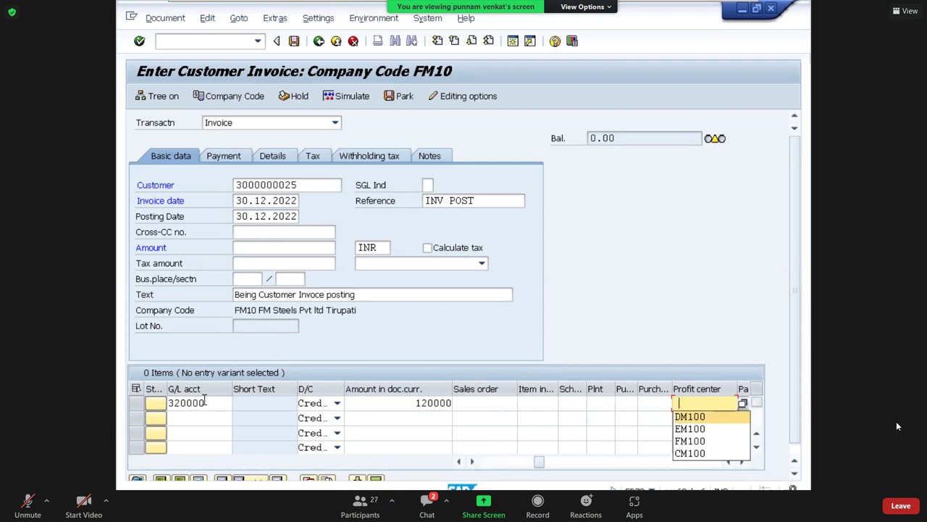
pyautogui.press('Down')
pyautogui.press('Down')
pyautogui.press('Return')
pyautogui.press('Tab')
pyautogui.press('Return')
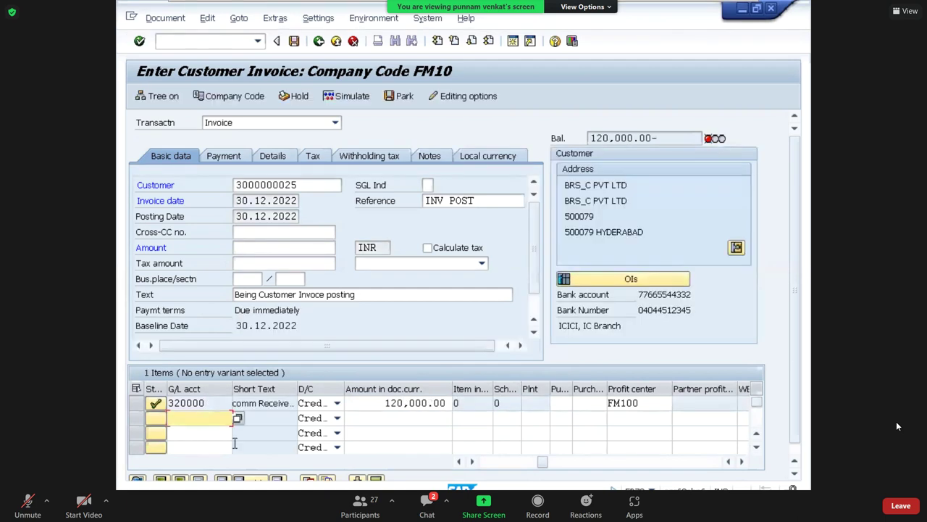
# Enter the 120,000.00 balance as the invoice amount so it balances.
pyautogui.click(236, 403)
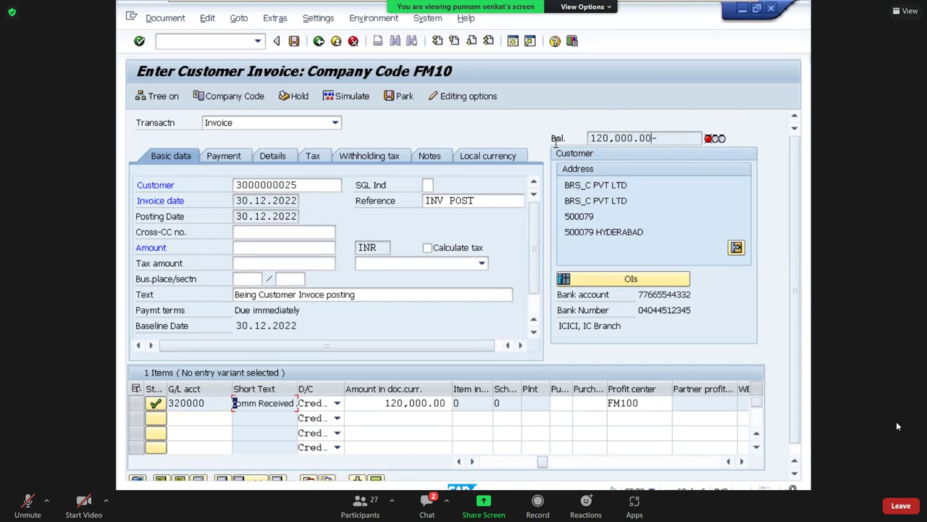
pyautogui.doubleClick(565, 139)
pyautogui.hotkey('ctrl', 'c')
pyautogui.click(350, 227)
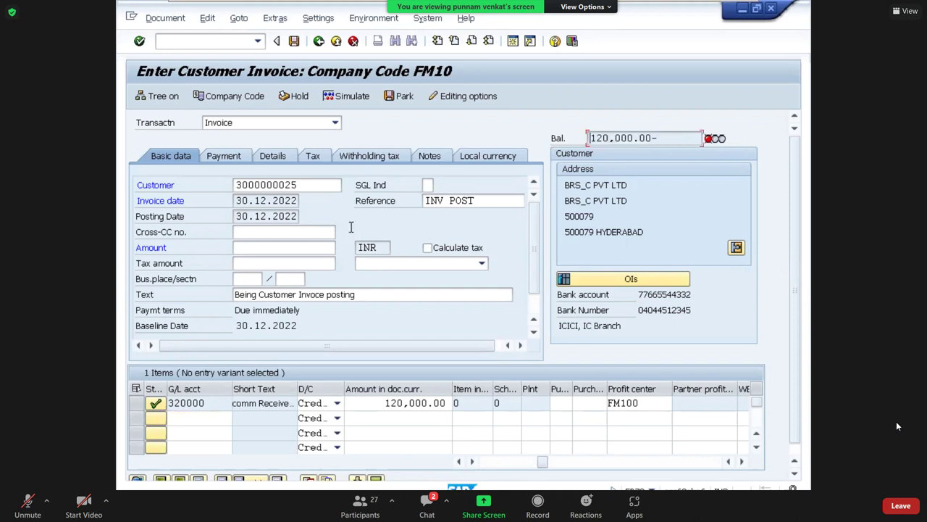
pyautogui.click(273, 247)
pyautogui.hotkey('ctrl', 'v')
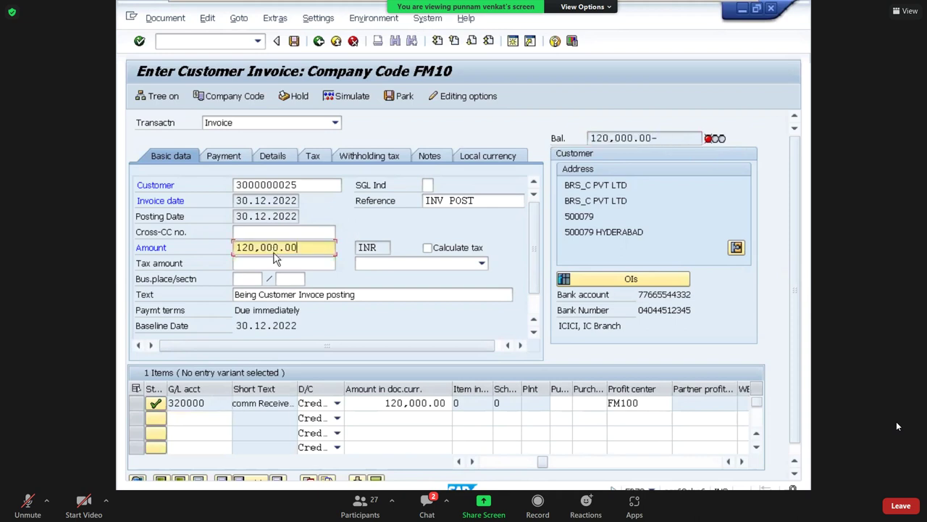
pyautogui.press('Return')
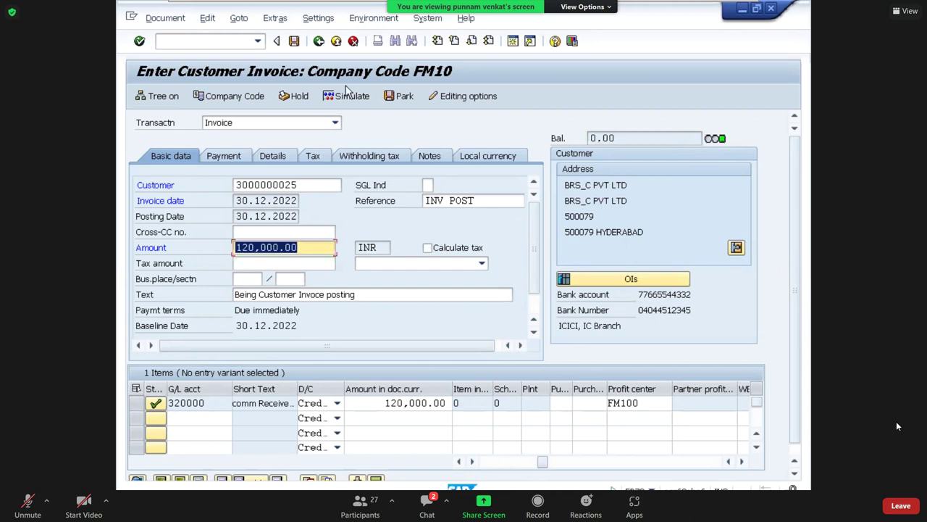
# Simulate and post the invoice, then return to the main menu with /n.
pyautogui.click(346, 98)
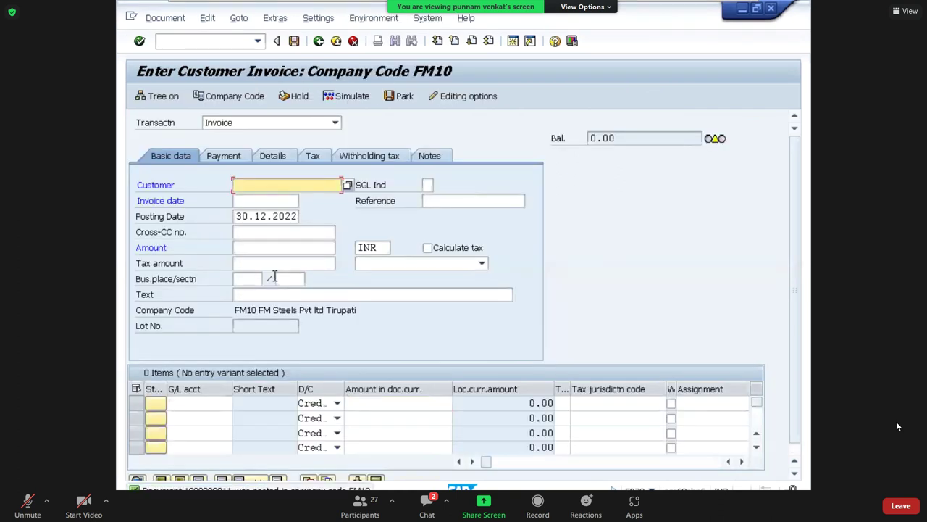
pyautogui.click(206, 41)
pyautogui.write('/n')
pyautogui.press('Return')
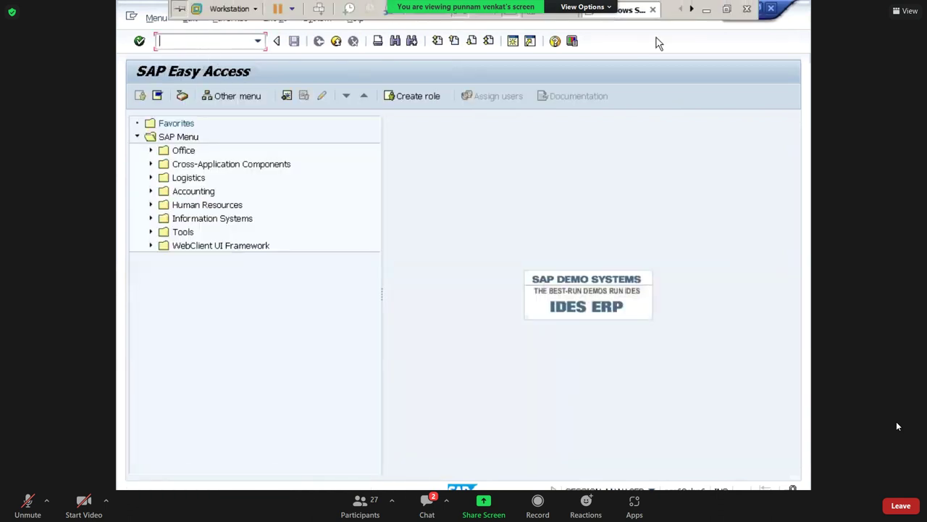
# Highlight the Post Vendor Invoice - FB60 line in Word, then go back to SAP.
pyautogui.click(712, 16)
pyautogui.scroll(-10, 486, 348)
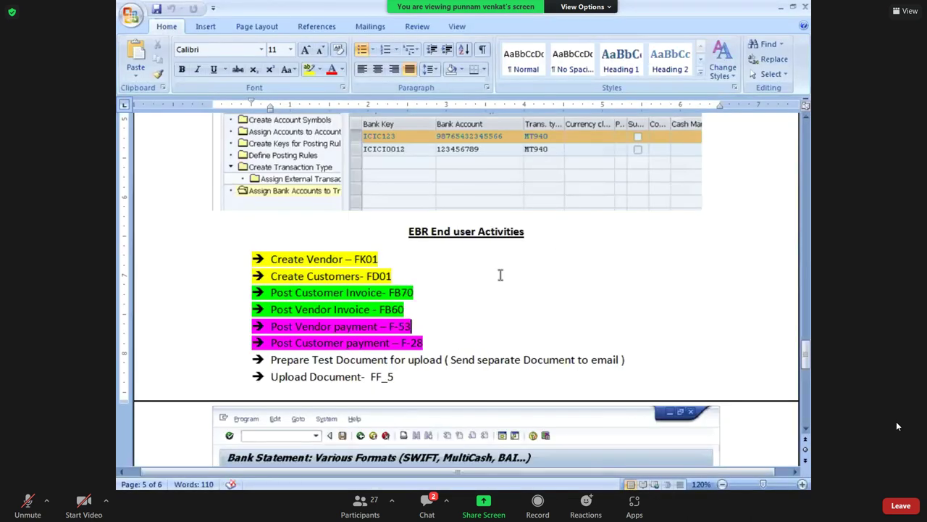
pyautogui.click(406, 326)
pyautogui.moveTo(272, 310); pyautogui.dragTo(380, 311)
pyautogui.hotkey('ctrl', 'c')
pyautogui.click(413, 310)
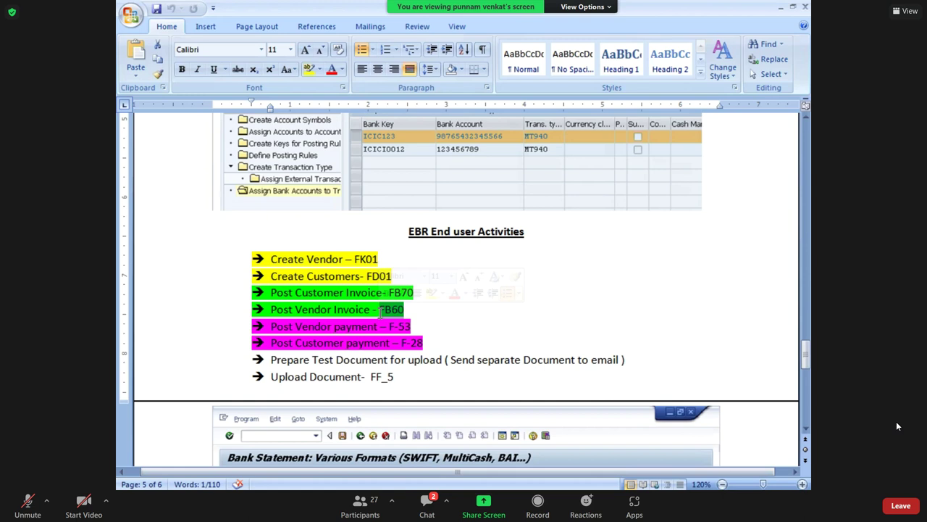
pyautogui.moveTo(380, 312)
pyautogui.mouseDown()
pyautogui.moveTo(391, 310)
pyautogui.moveTo(381, 310)
pyautogui.mouseUp()
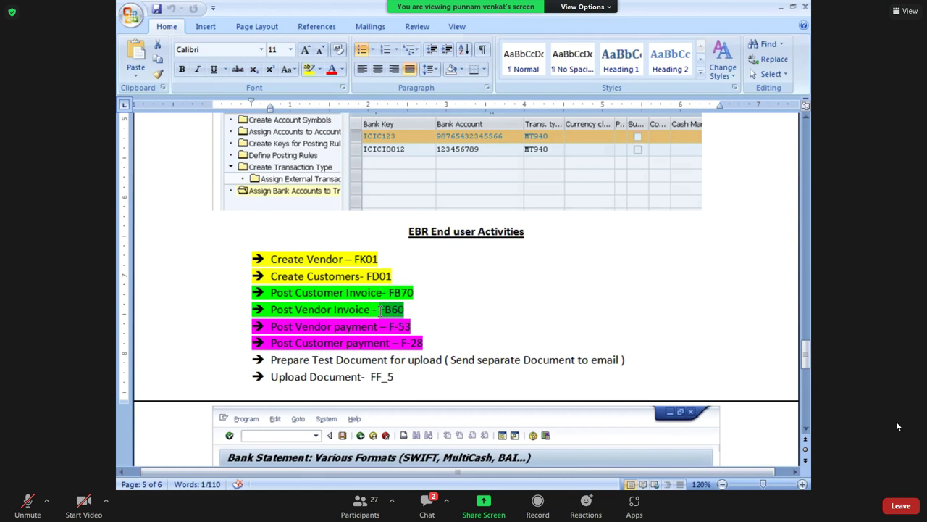
pyautogui.hotkey('alt', 'Tab')
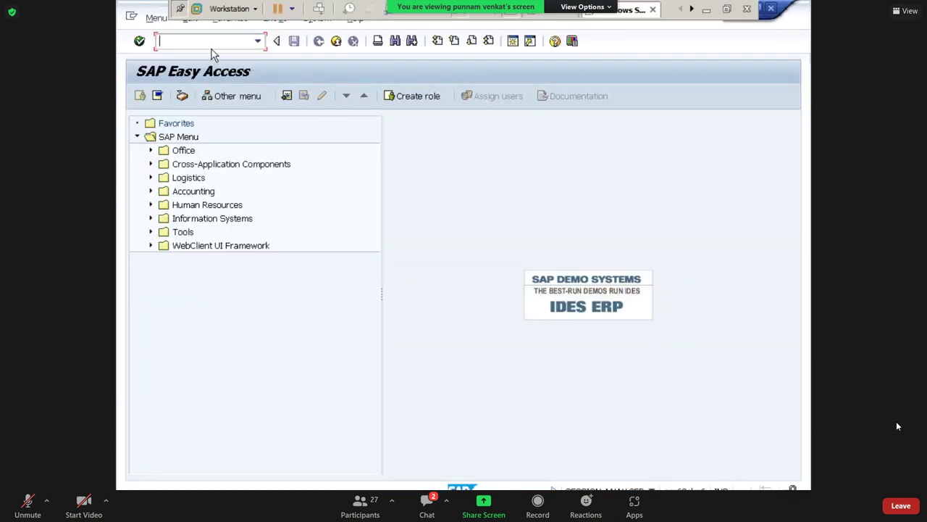
# Start FB60, switch to company code FM10, and search FM10's vendors.
pyautogui.hotkey('ctrl', 'v')
pyautogui.press('Return')
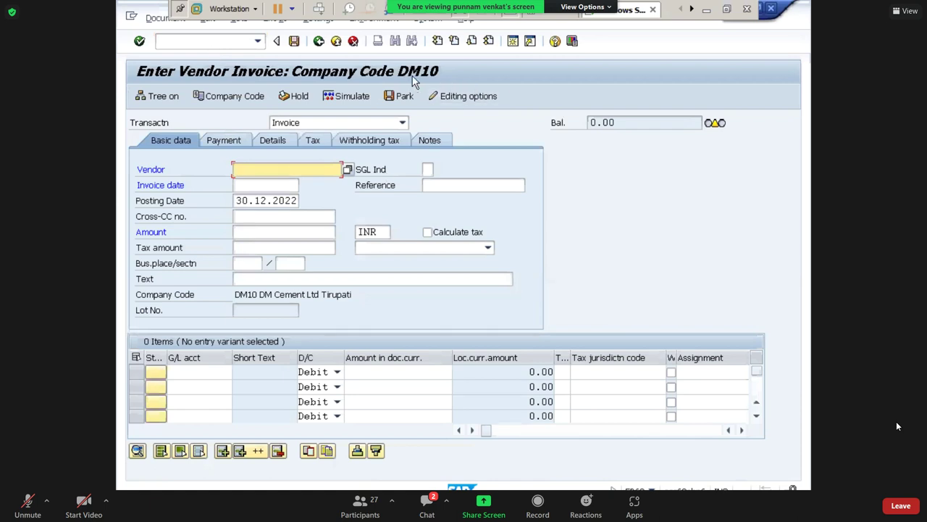
pyautogui.click(235, 96)
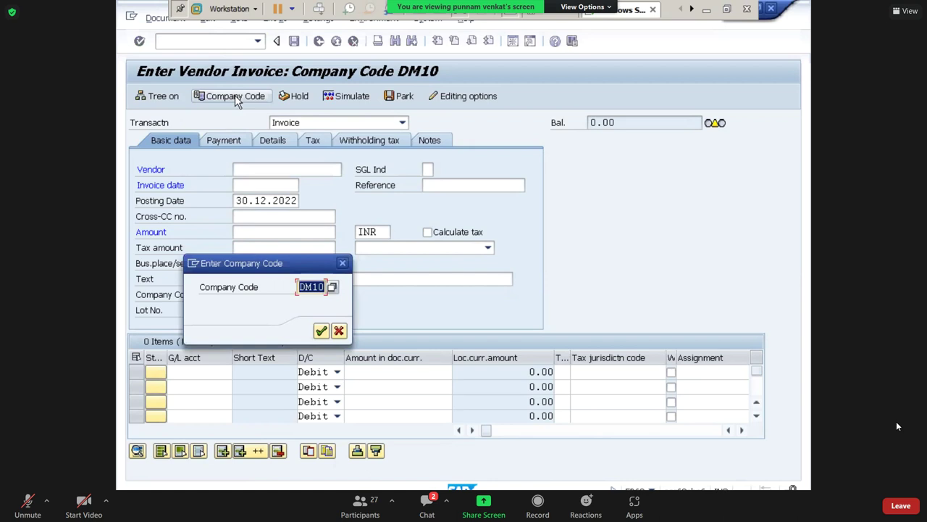
pyautogui.write('FM10')
pyautogui.press('Return')
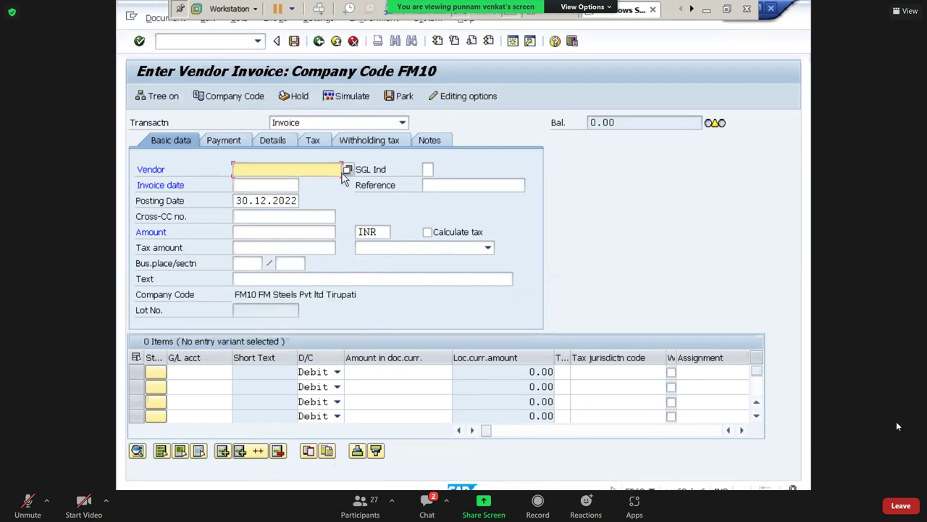
pyautogui.click(347, 169)
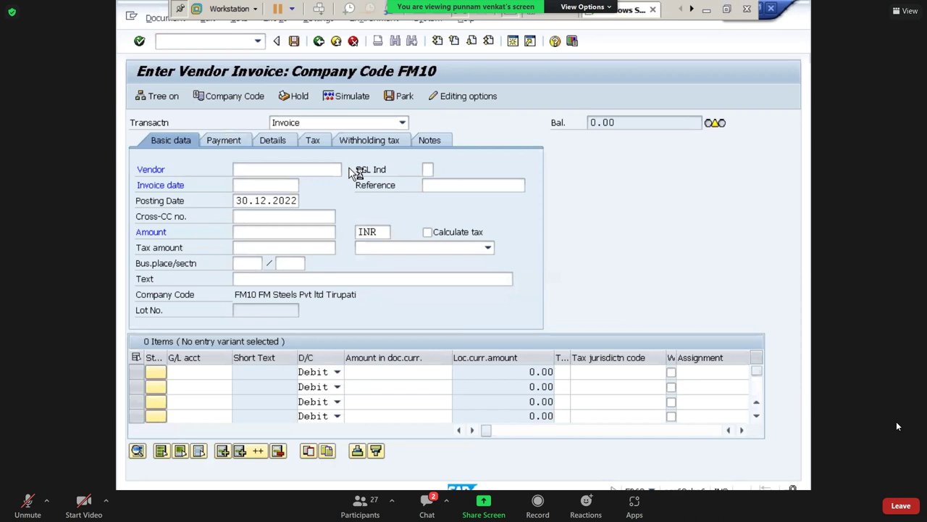
pyautogui.click(372, 286)
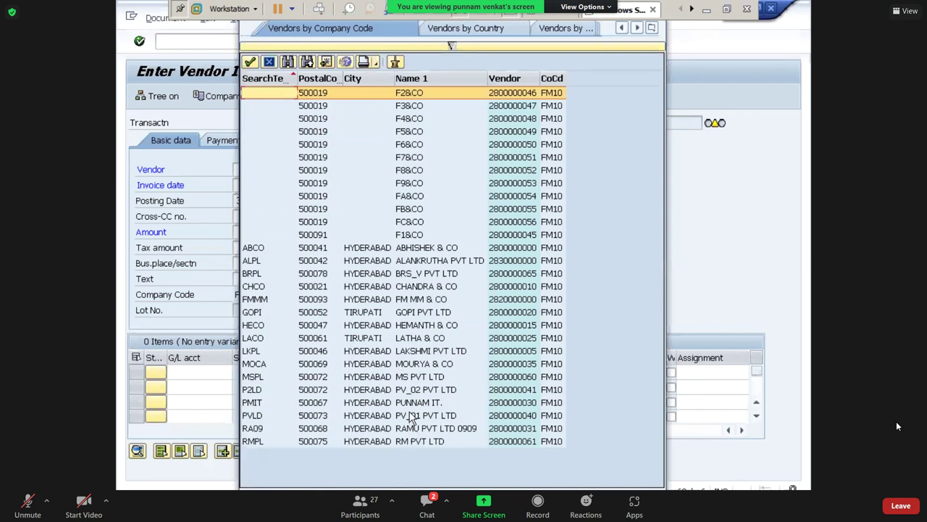
# Choose vendor BRS_V PVT LTD, invoice date 30.12.2022 and reference INV POST.
pyautogui.click(407, 276)
pyautogui.doubleClick(406, 278)
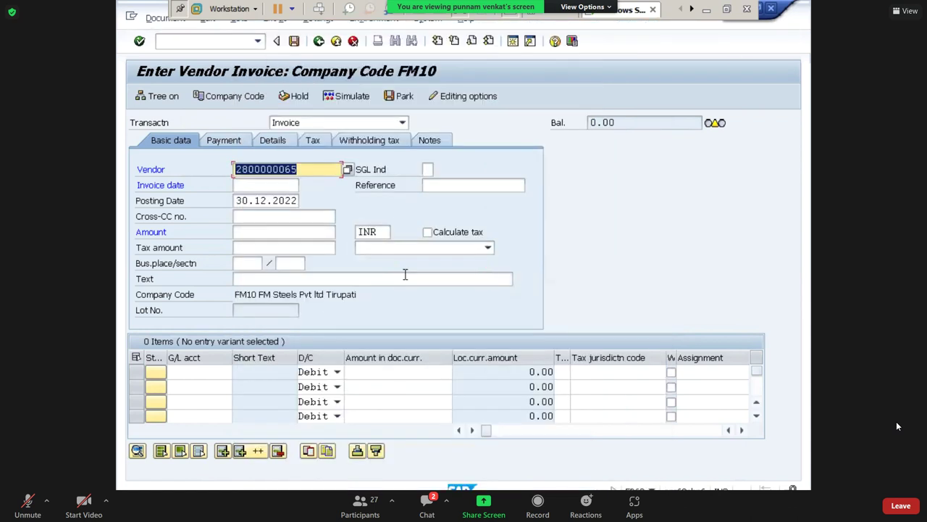
pyautogui.press('Tab')
pyautogui.write('30.12.2022')
pyautogui.press('Tab')
pyautogui.press('Return')
pyautogui.press('Tab')
pyautogui.press('Tab')
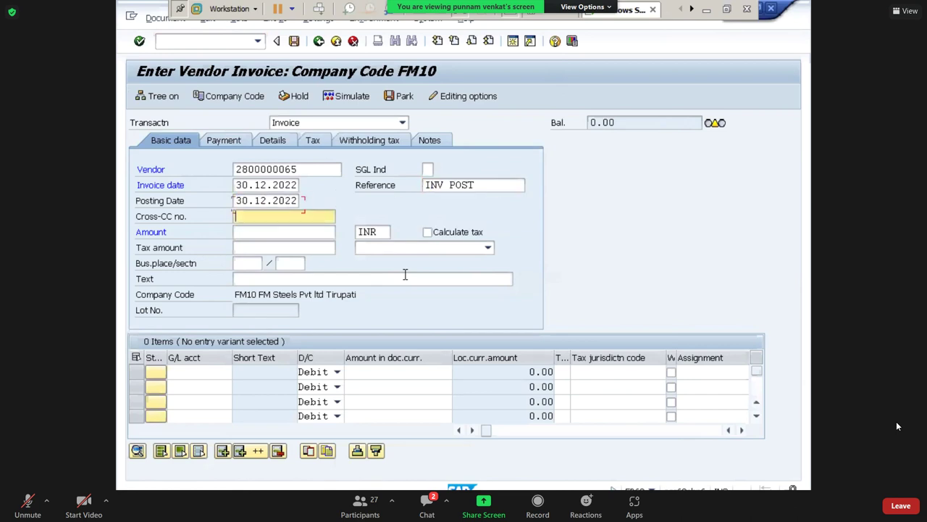
# Set the header text to TEST, replacing the suggested vendor posting text.
pyautogui.press('Tab')
pyautogui.press('Tab')
pyautogui.press('Tab')
pyautogui.press('Tab')
pyautogui.press('Tab')
pyautogui.press('Tab')
pyautogui.press('Tab')
pyautogui.press('Tab')
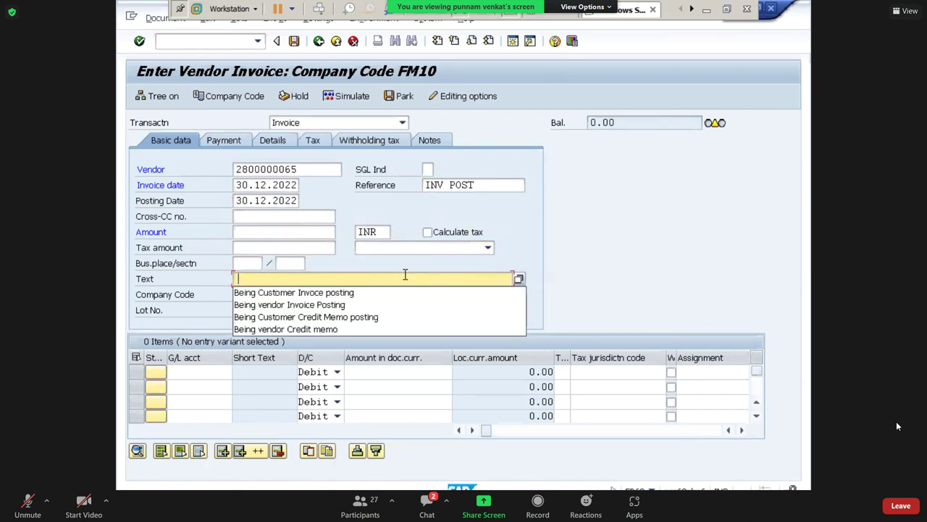
pyautogui.press('Down')
pyautogui.press('Down')
pyautogui.press('Return')
pyautogui.press('Tab')
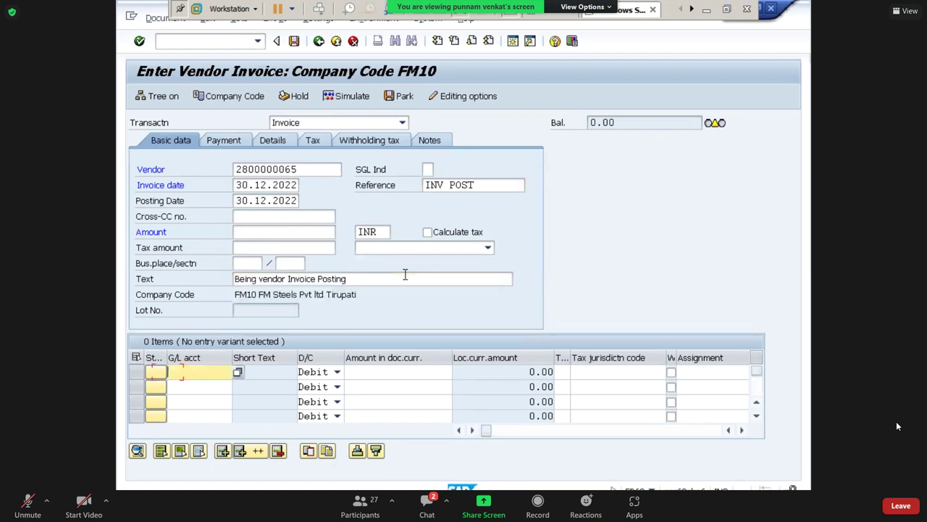
pyautogui.hotkey('shift', 'Tab')
pyautogui.hotkey('shift', 'Tab')
pyautogui.press('Tab')
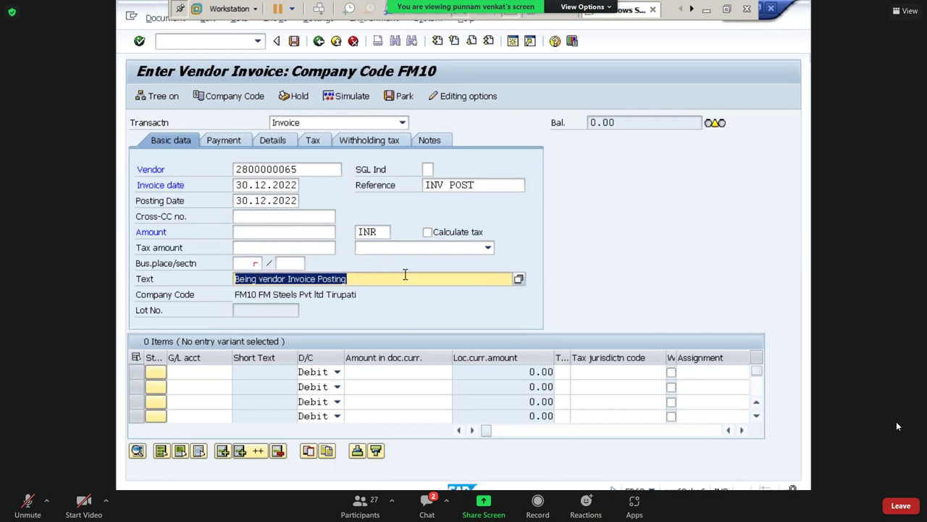
pyautogui.write('TEST')
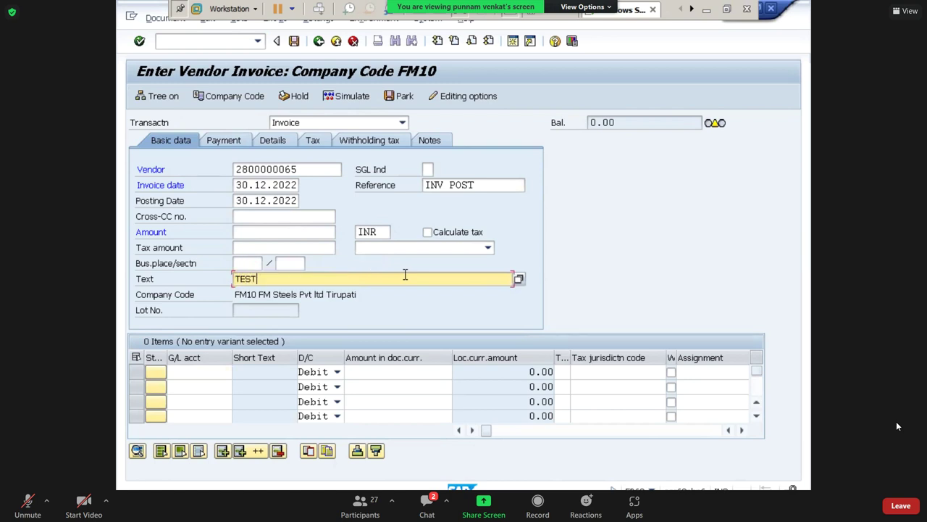
pyautogui.press('Tab')
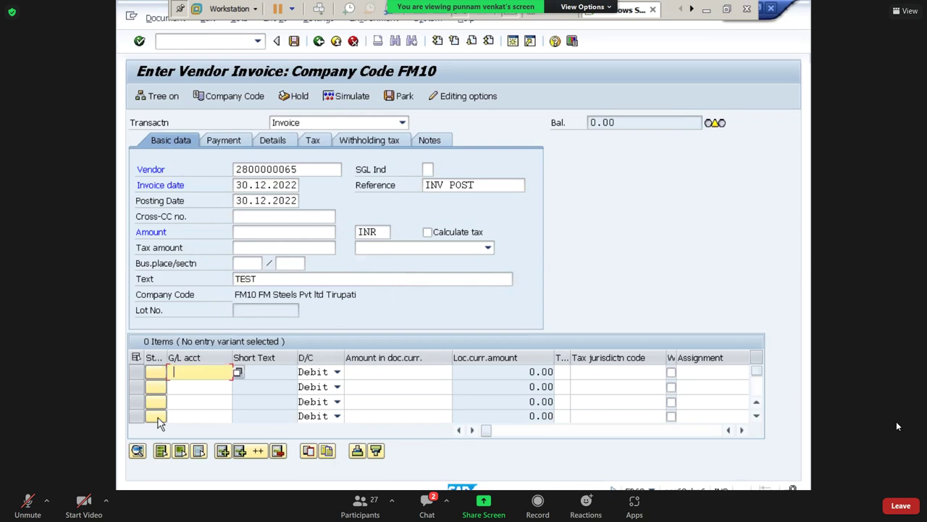
# Choose commission account 440000 (Commssion Paid A/c) for the first line item.
pyautogui.press('BackSpace')
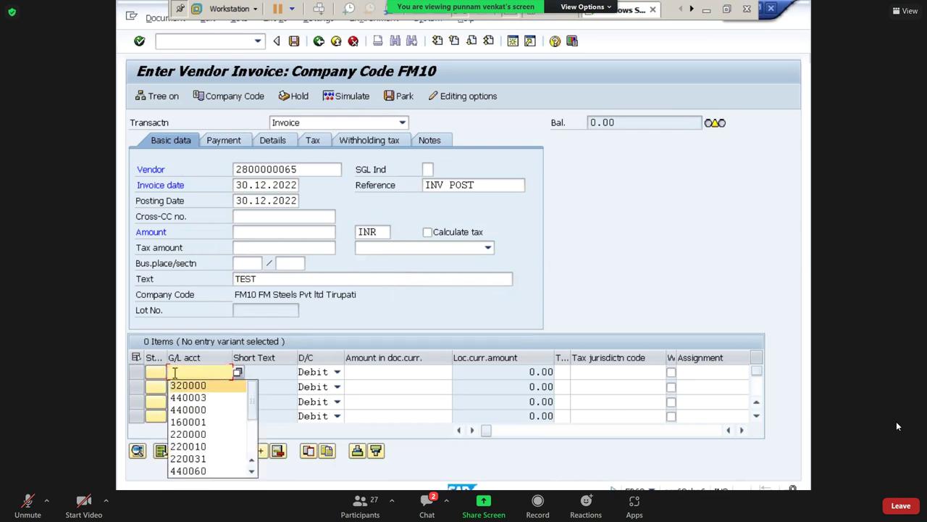
pyautogui.click(237, 372)
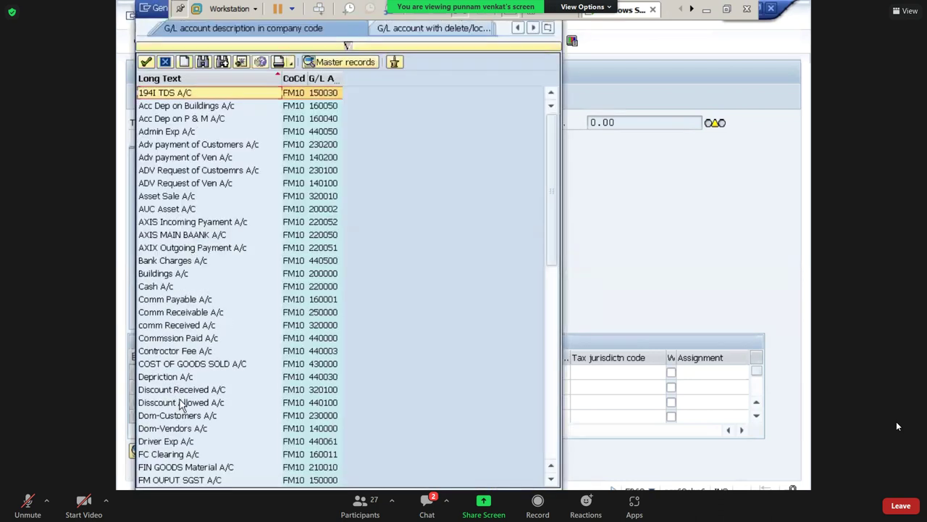
pyautogui.click(194, 341)
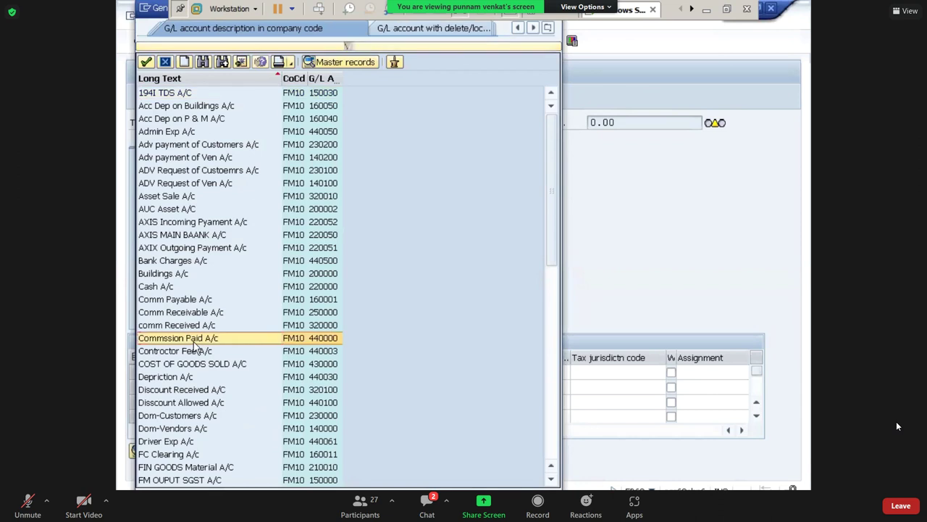
pyautogui.doubleClick(194, 341)
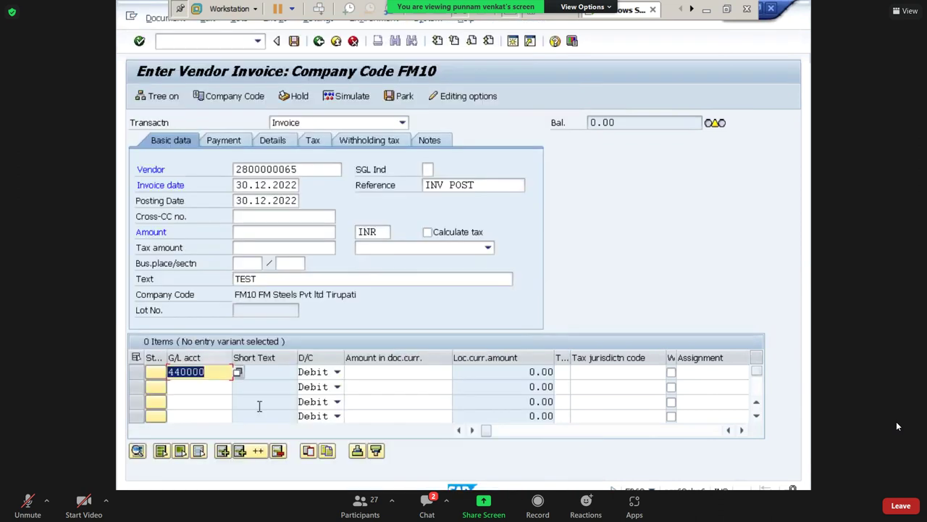
# Complete the 440000 line with amount 100,000, business area FMHB and profit center FM100.
pyautogui.click(380, 372)
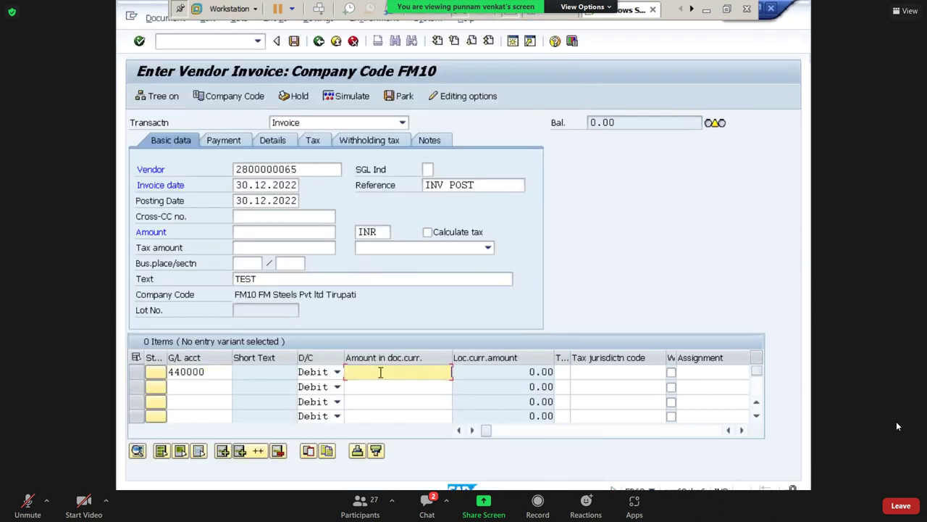
pyautogui.write('100000')
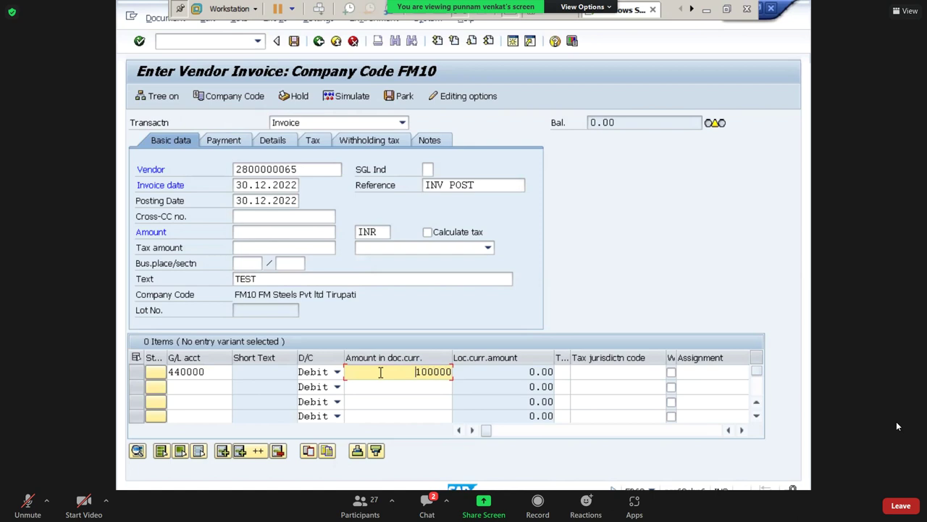
pyautogui.press('Tab')
pyautogui.press('Tab')
pyautogui.press('Tab')
pyautogui.press('Tab')
pyautogui.press('Tab')
pyautogui.press('Tab')
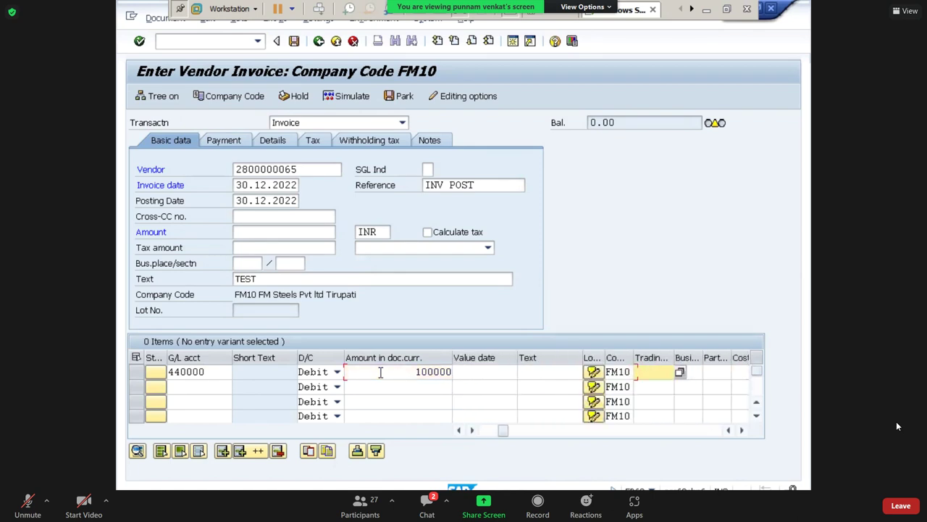
pyautogui.press('Tab')
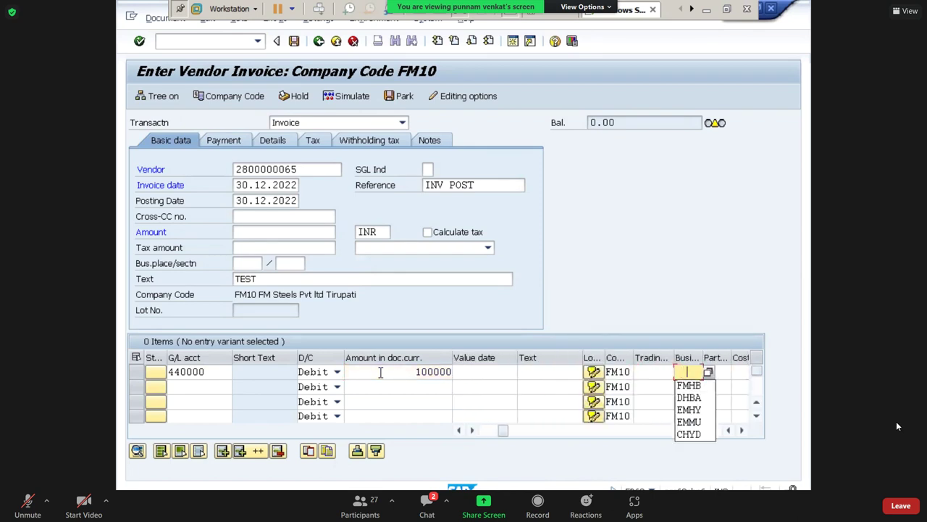
pyautogui.press('Down')
pyautogui.press('Tab')
pyautogui.press('Tab')
pyautogui.press('Tab')
pyautogui.press('Tab')
pyautogui.press('Tab')
pyautogui.press('Tab')
pyautogui.press('Tab')
pyautogui.press('Tab')
pyautogui.press('Tab')
pyautogui.press('Tab')
pyautogui.press('Tab')
pyautogui.press('Down')
pyautogui.press('Tab')
pyautogui.press('Return')
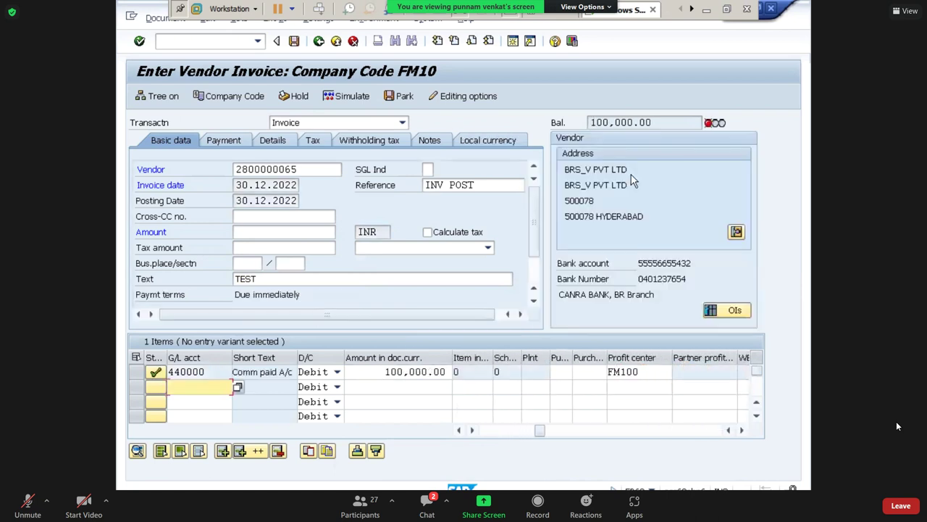
# Set the invoice amount to 100,000.00 so the balance is 0.00, then simulate the document.
pyautogui.click(558, 125)
pyautogui.hotkey('ctrl', 'c')
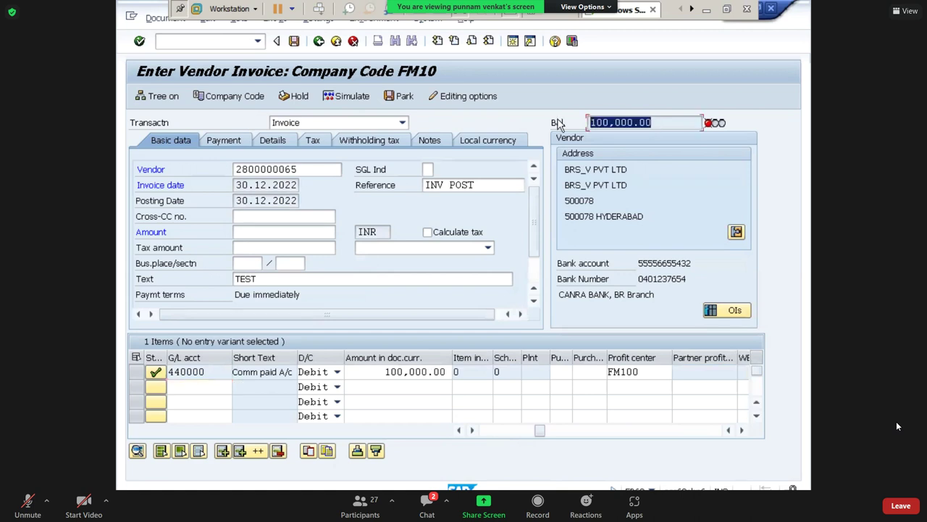
pyautogui.click(288, 229)
pyautogui.hotkey('ctrl', 'v')
pyautogui.press('Return')
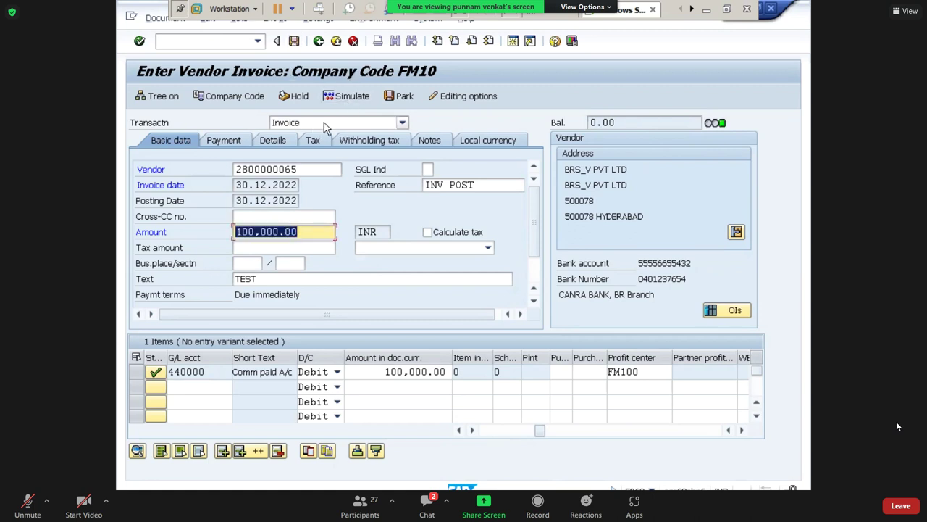
pyautogui.click(348, 98)
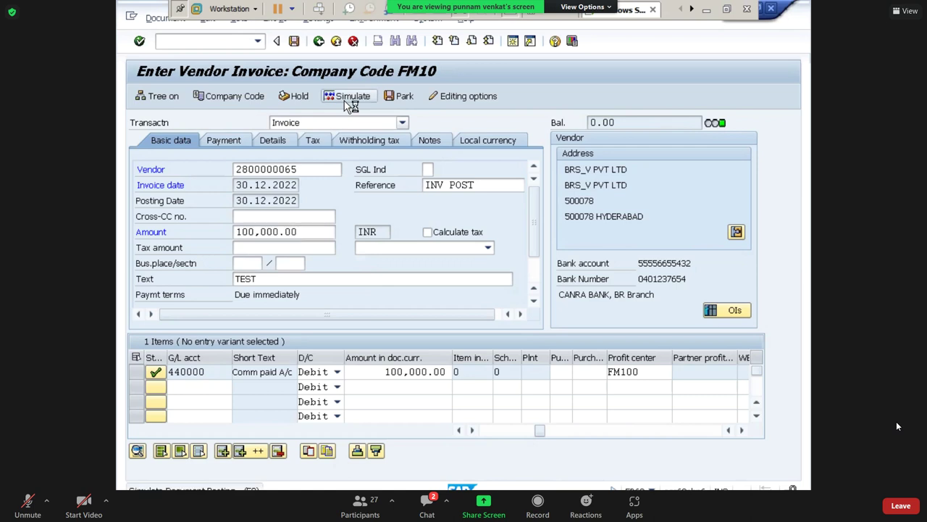
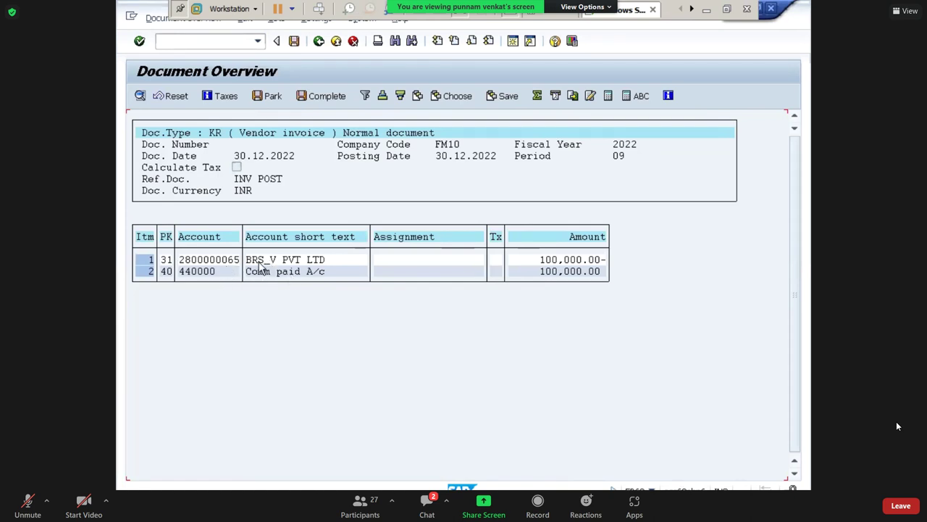
# Post the 100,000.00 vendor invoice and display the posted document's line items.
pyautogui.click(295, 42)
pyautogui.click(165, 18)
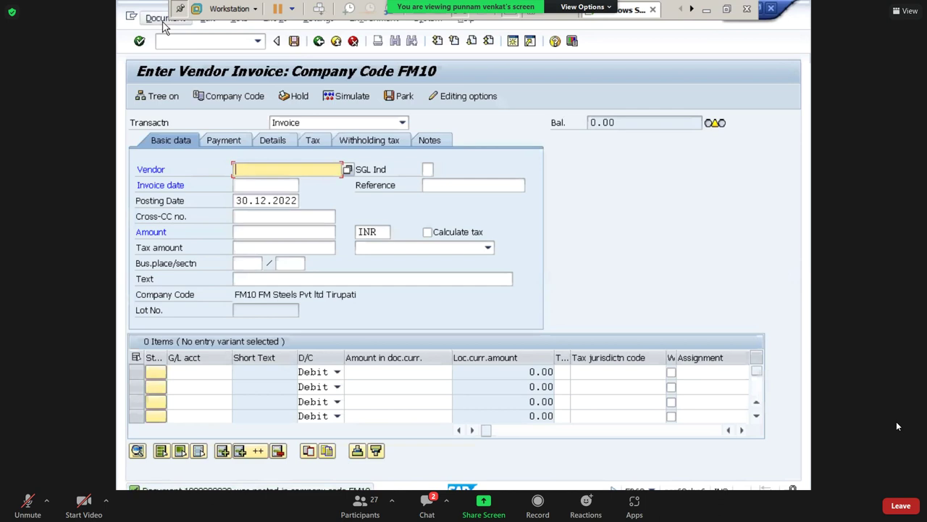
pyautogui.click(169, 52)
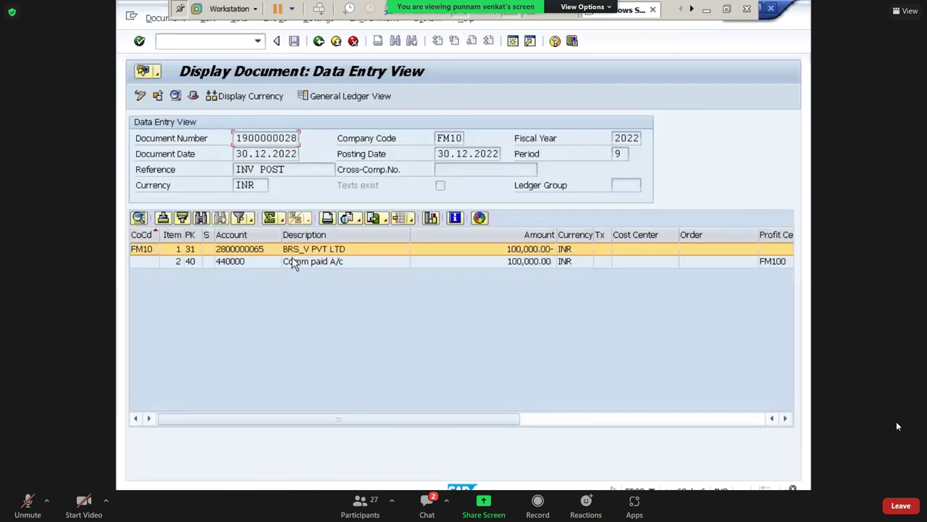
pyautogui.click(293, 262)
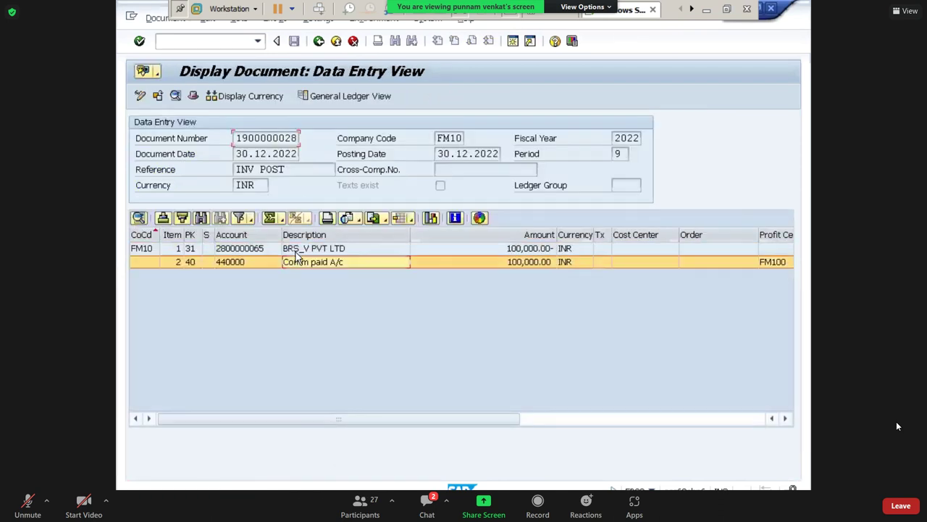
pyautogui.click(295, 252)
pyautogui.click(296, 265)
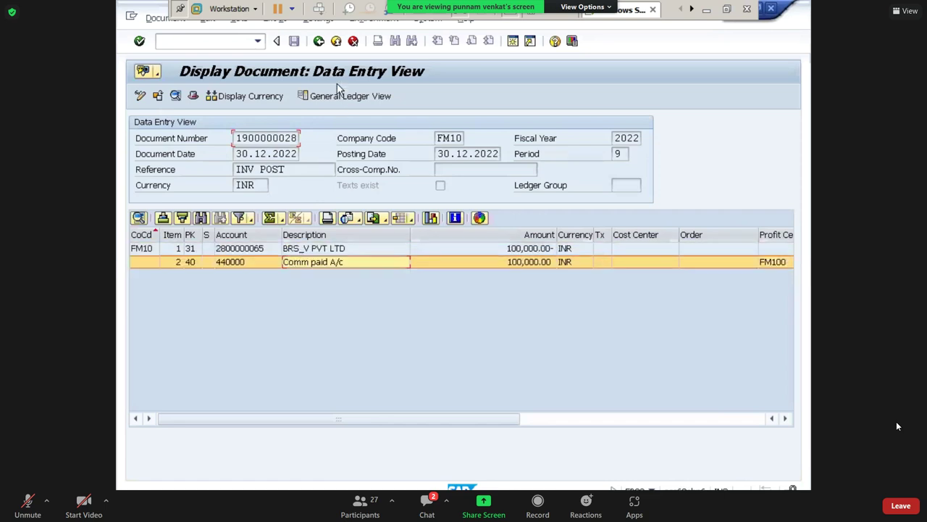
# Return to the SAP Easy Access menu with /N.
pyautogui.click(238, 41)
pyautogui.write('/N')
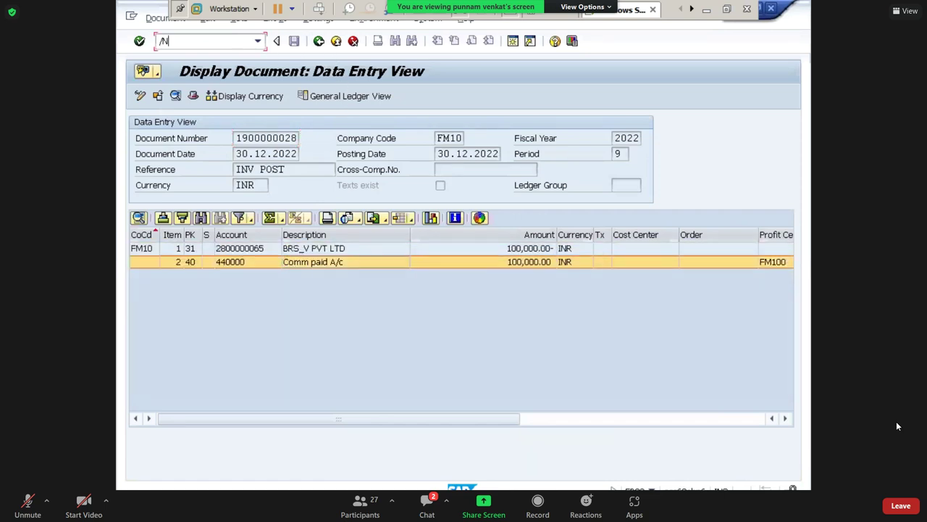
pyautogui.press('Return')
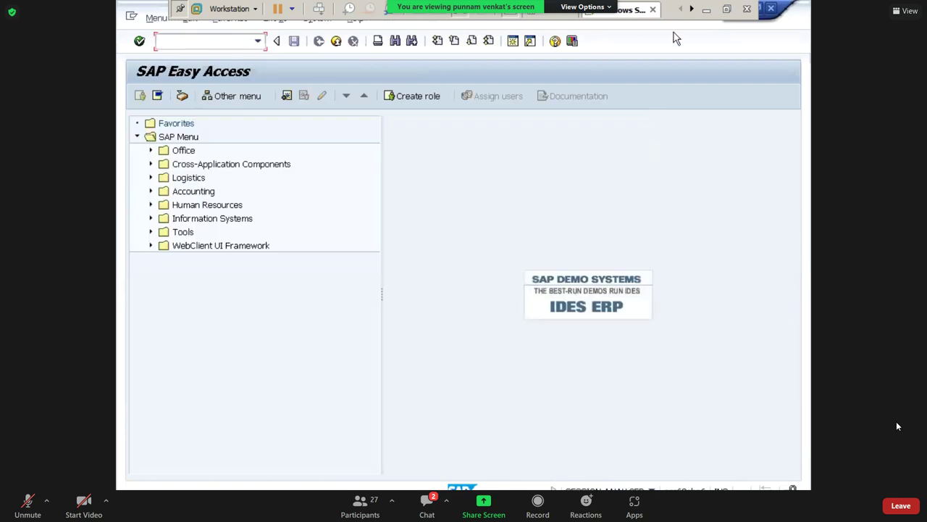
pyautogui.click(705, 13)
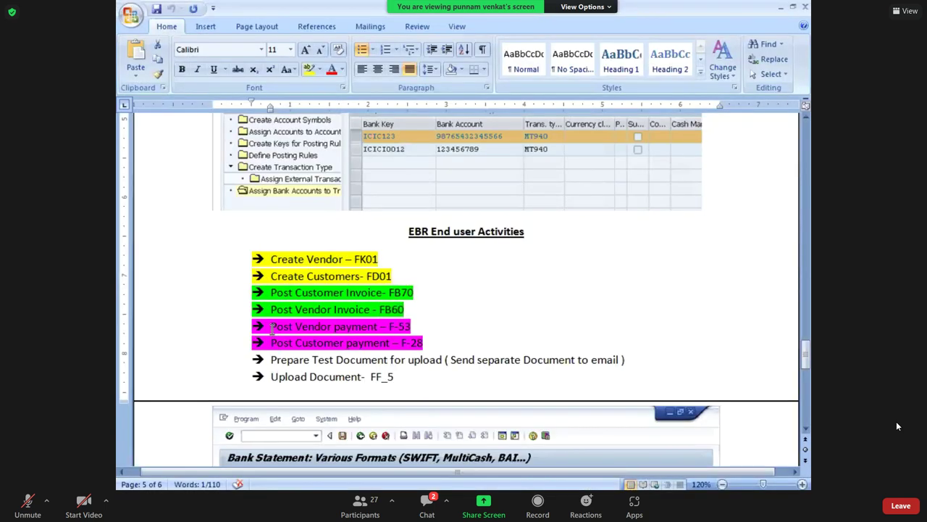
pyautogui.moveTo(297, 326); pyautogui.dragTo(415, 325)
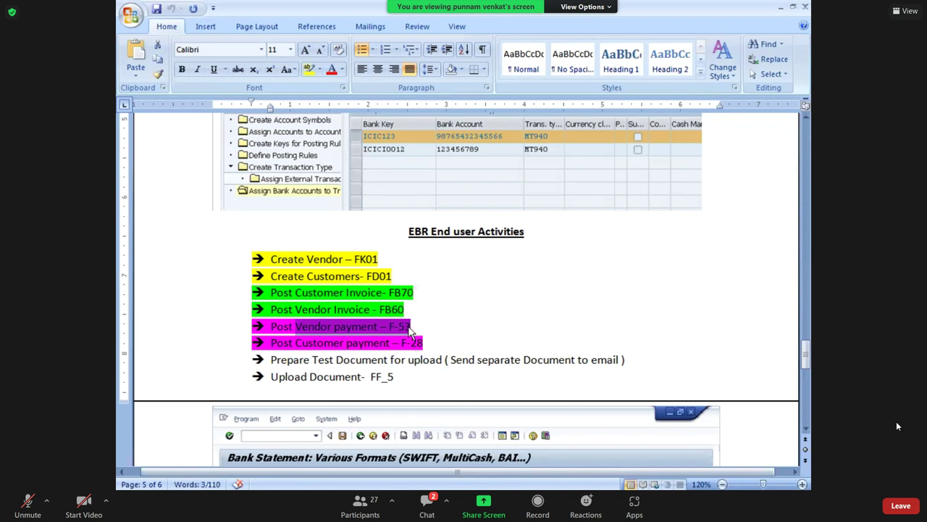
pyautogui.click(405, 328)
pyautogui.moveTo(389, 327); pyautogui.dragTo(413, 328)
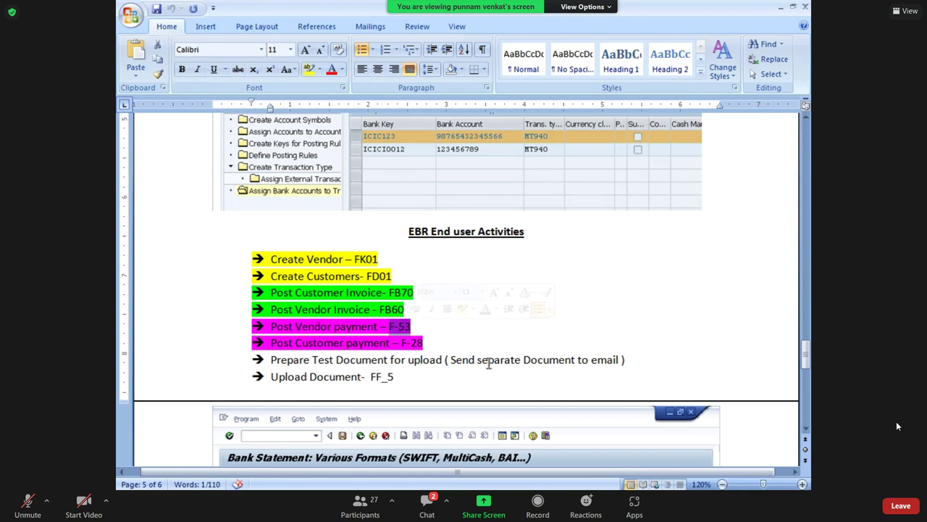
pyautogui.hotkey('alt', 'Tab')
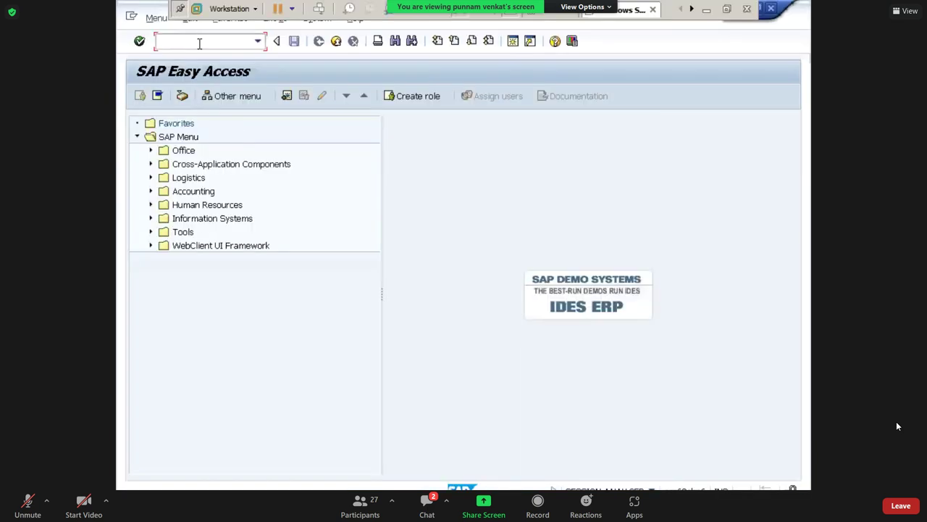
# Start an F-53 outgoing payment dated 30.12.2022 with reference 'Vendor pay'.
pyautogui.write('F-53')
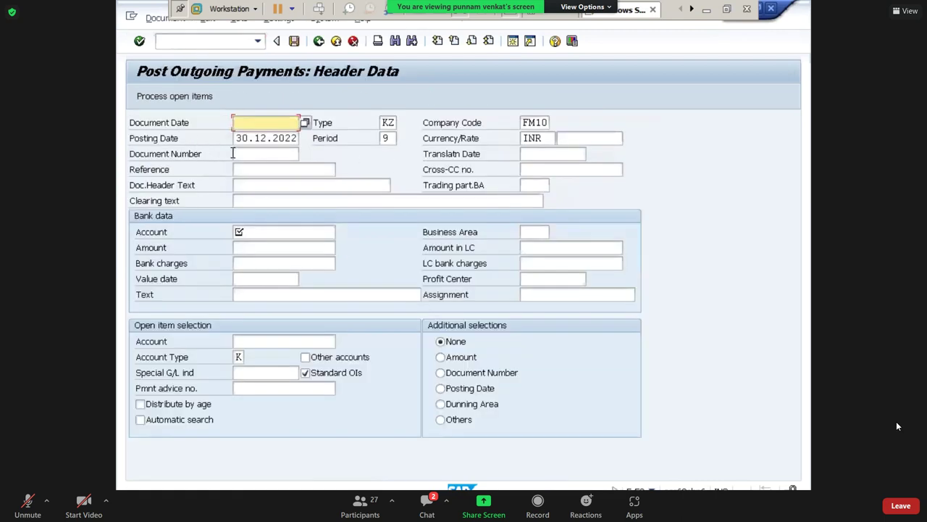
pyautogui.press('Down')
pyautogui.hotkey('ctrl', 'c')
pyautogui.hotkey('shift', 'Tab')
pyautogui.hotkey('shift', 'Tab')
pyautogui.hotkey('shift', 'Tab')
pyautogui.hotkey('ctrl', 'v')
pyautogui.press('Tab')
pyautogui.press('Tab')
pyautogui.press('Tab')
pyautogui.press('Tab')
pyautogui.press('Tab')
pyautogui.press('Tab')
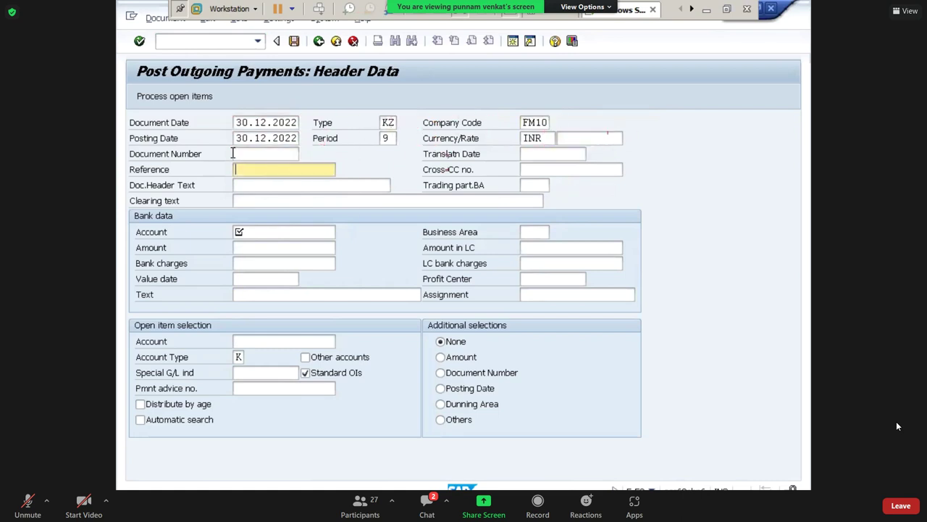
pyautogui.press('BackSpace')
pyautogui.press('Down')
# Bring up the G/L account search for the bank data account.
pyautogui.press('Tab')
pyautogui.press('Tab')
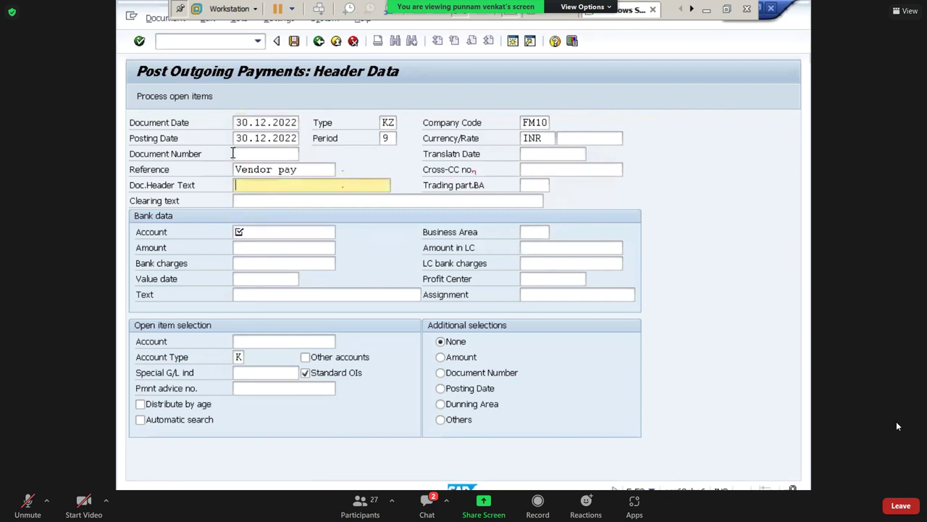
pyautogui.press('Tab')
pyautogui.press('Tab')
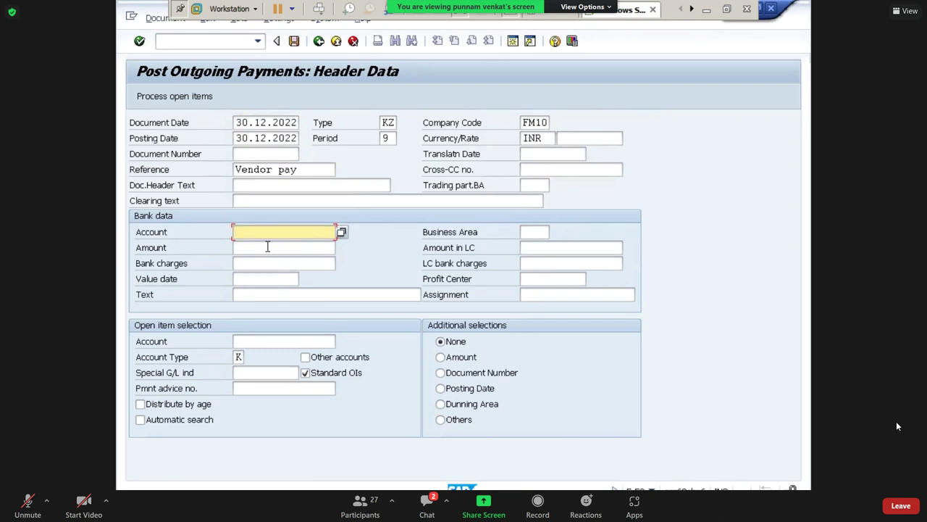
pyautogui.click(341, 232)
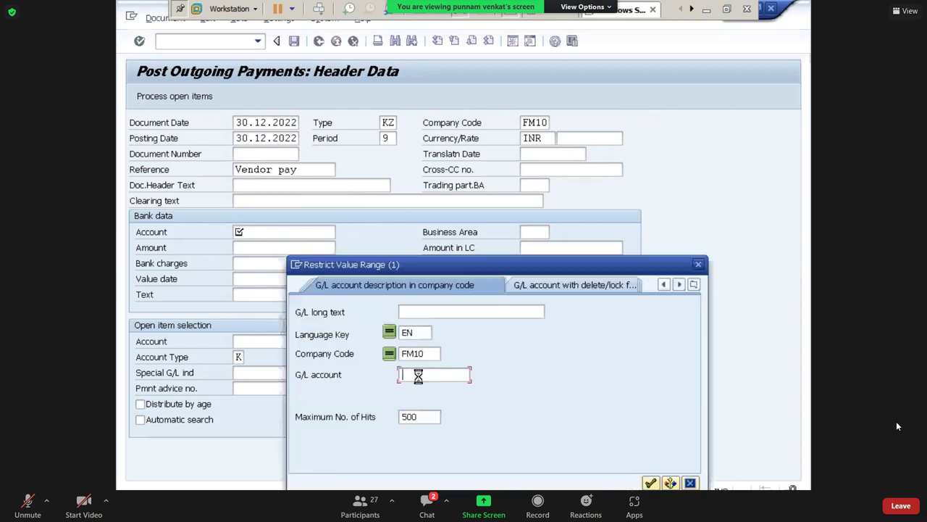
# Run the G/L account search and pick HDFC Outgoing payment account 220031.
pyautogui.press('Return')
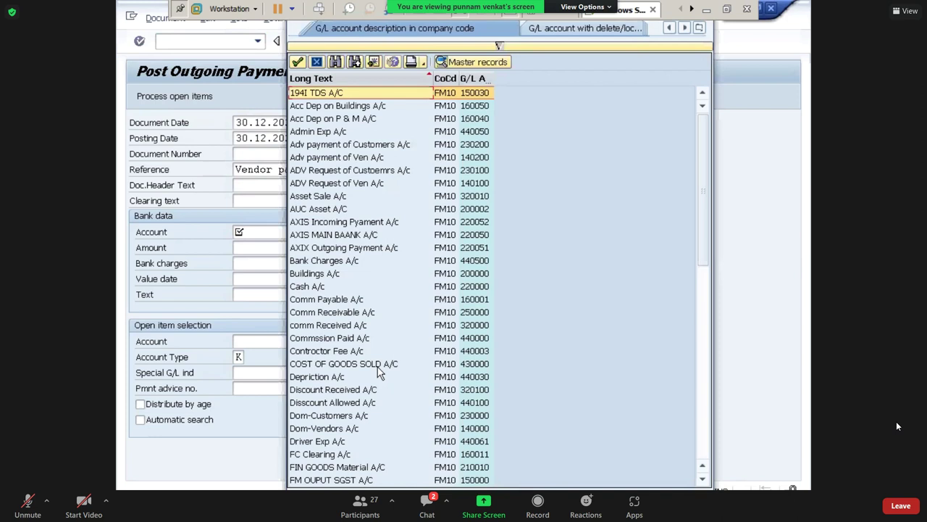
pyautogui.scroll(-10, 380, 371)
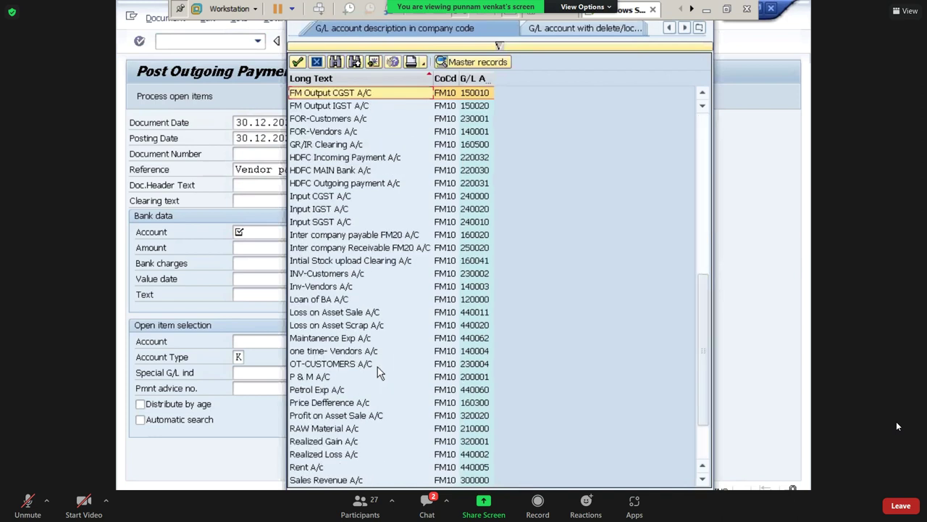
pyautogui.press('pagedown')
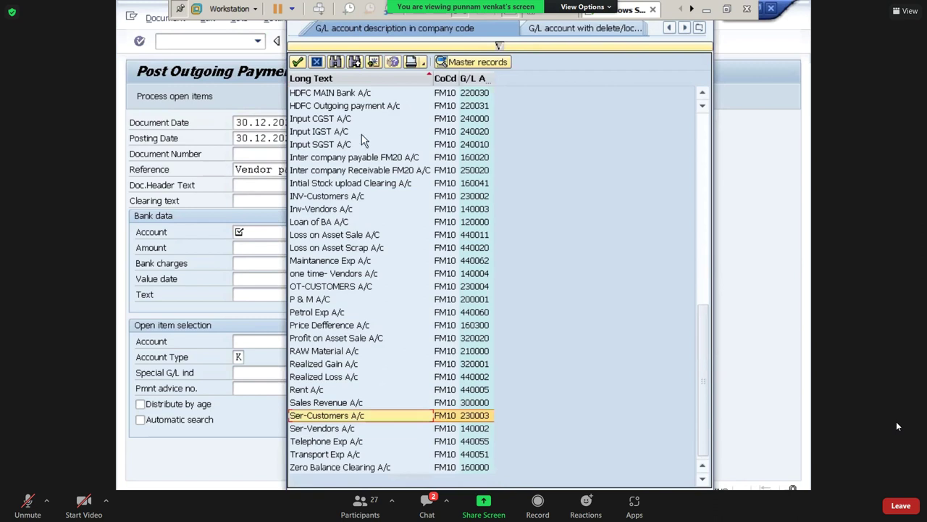
pyautogui.click(348, 109)
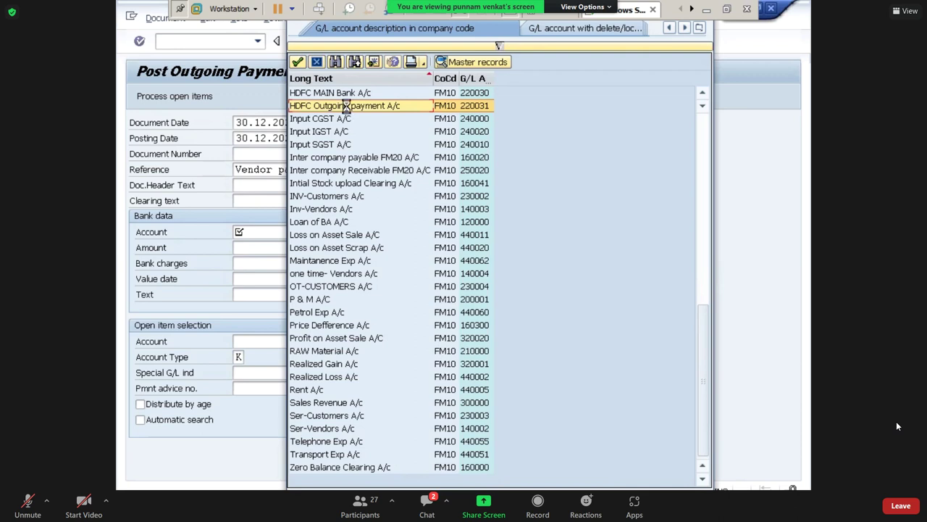
pyautogui.doubleClick(347, 106)
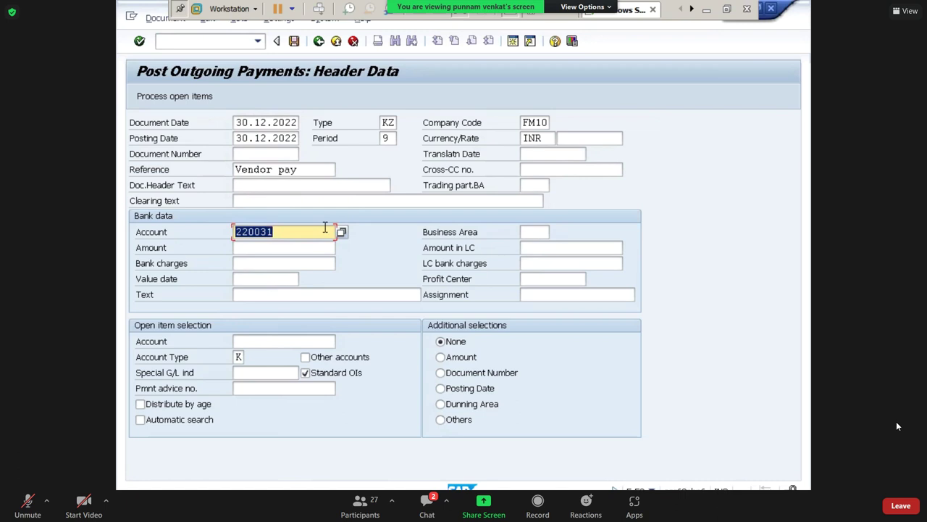
# Replace it with AXIX Outgoing Payment A/c 220051 from a fresh search.
pyautogui.press('BackSpace')
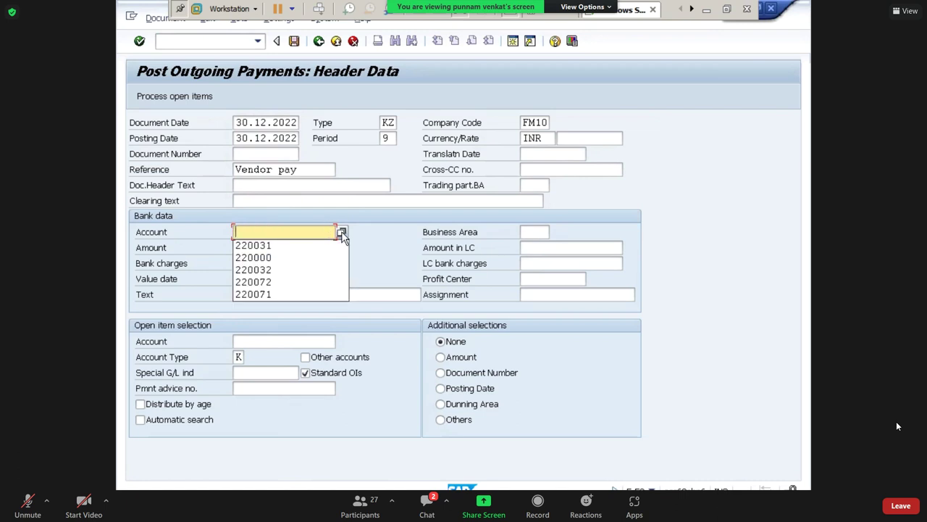
pyautogui.click(343, 239)
pyautogui.press('F4')
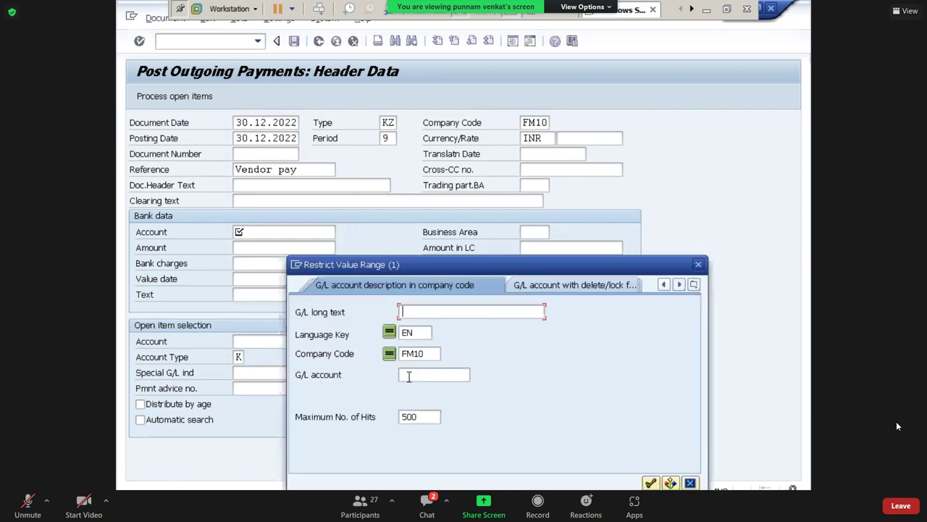
pyautogui.click(408, 375)
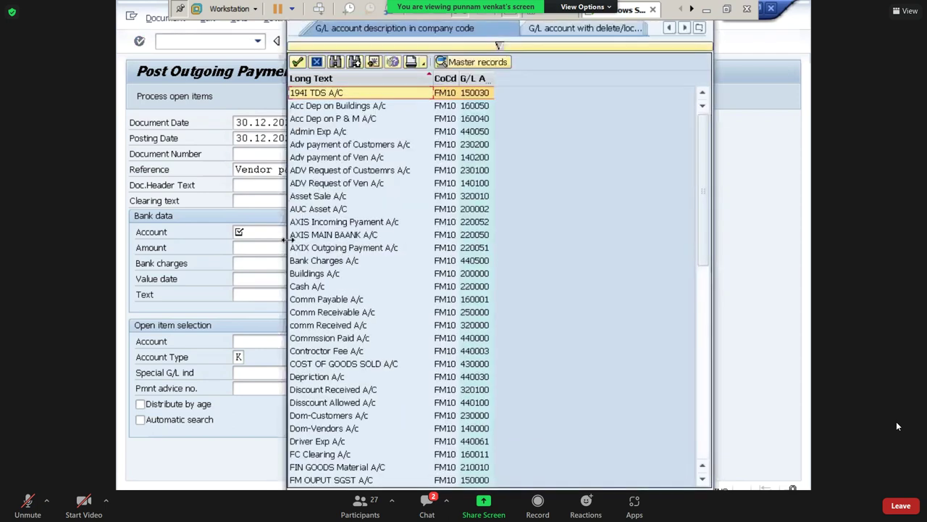
pyautogui.click(315, 251)
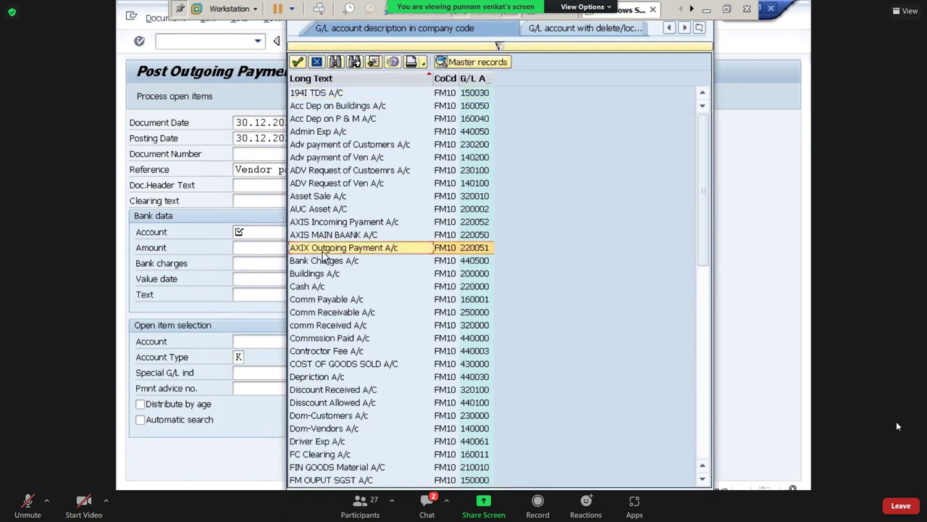
pyautogui.doubleClick(379, 249)
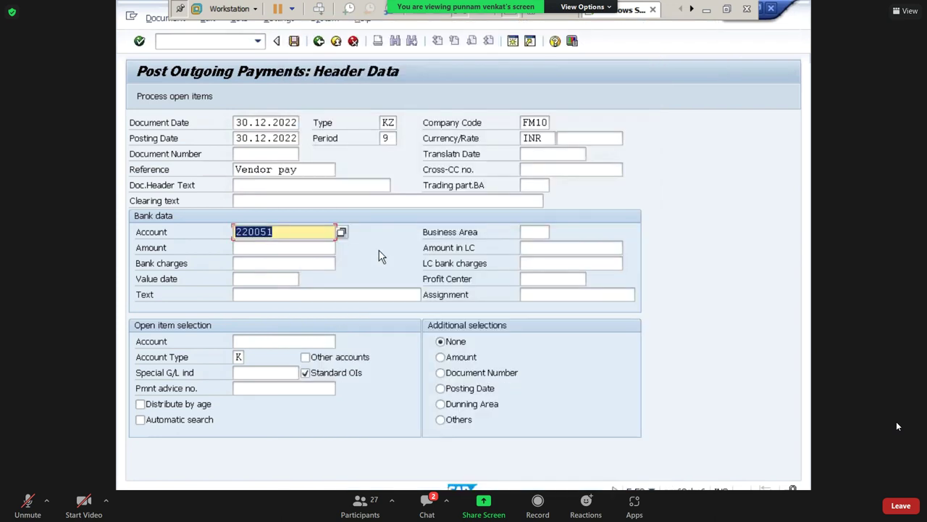
pyautogui.press('Tab')
# Enter amount 100000, choose vendor BRS_V PVT LTD from the FM10 search, and process open items.
pyautogui.write('100')
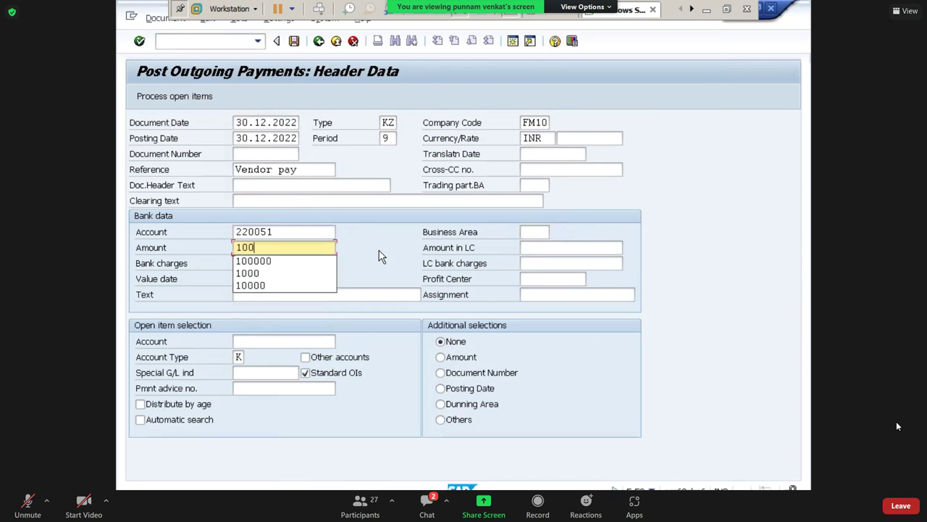
pyautogui.write('000')
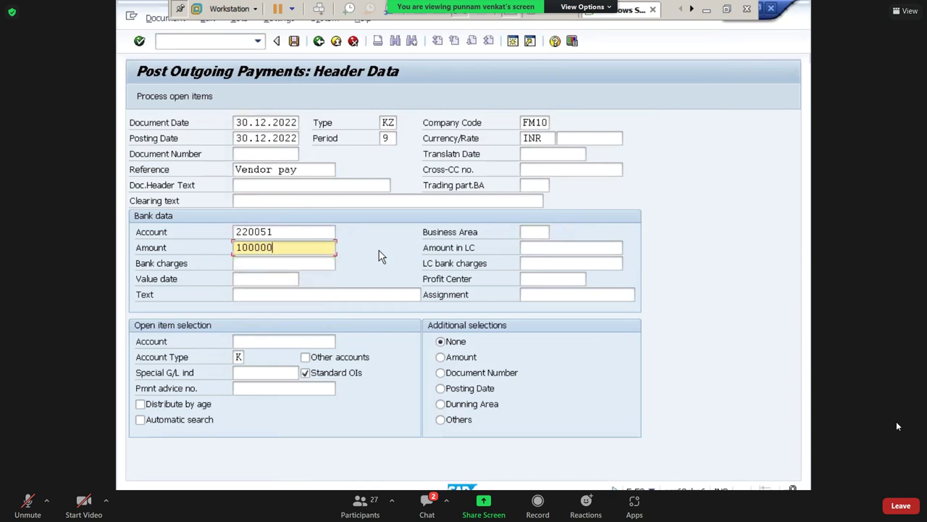
pyautogui.press('Tab')
pyautogui.press('Tab')
pyautogui.press('Tab')
pyautogui.press('Tab')
pyautogui.press('Tab')
pyautogui.press('Tab')
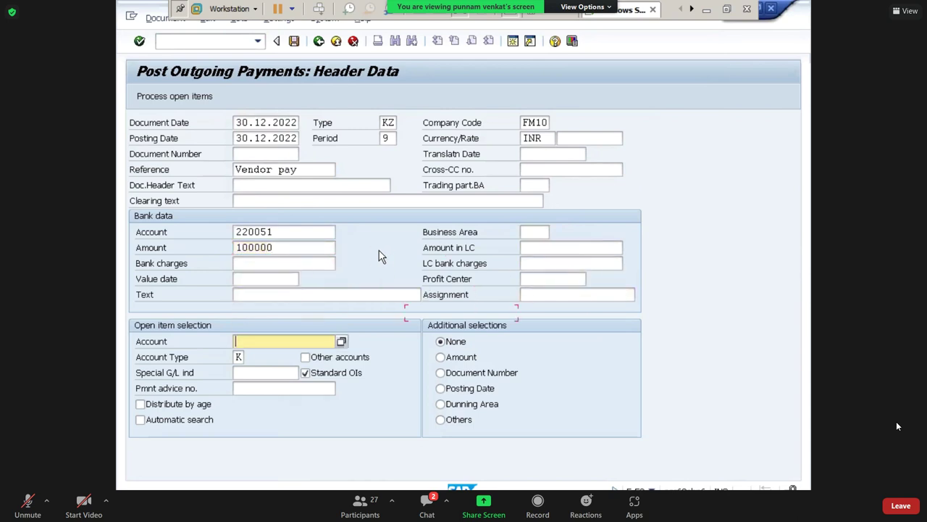
pyautogui.click(342, 342)
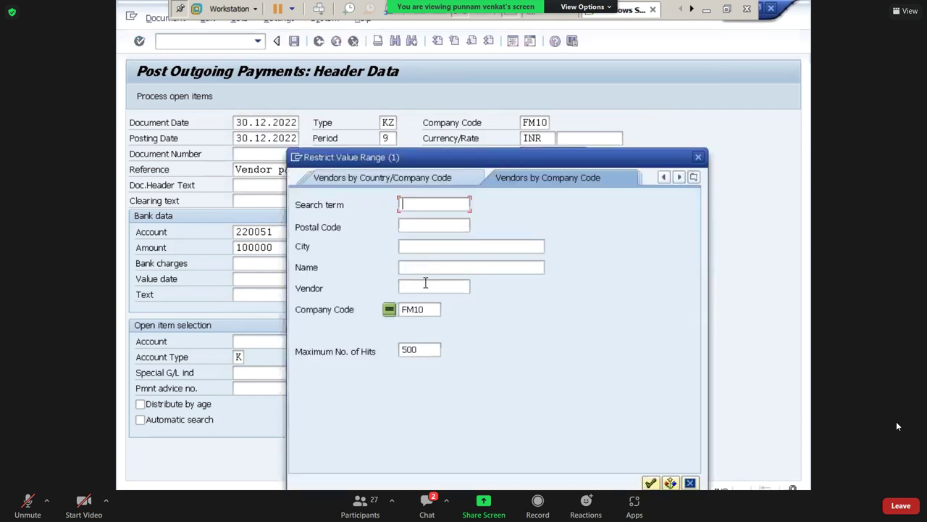
pyautogui.click(425, 282)
pyautogui.press('Return')
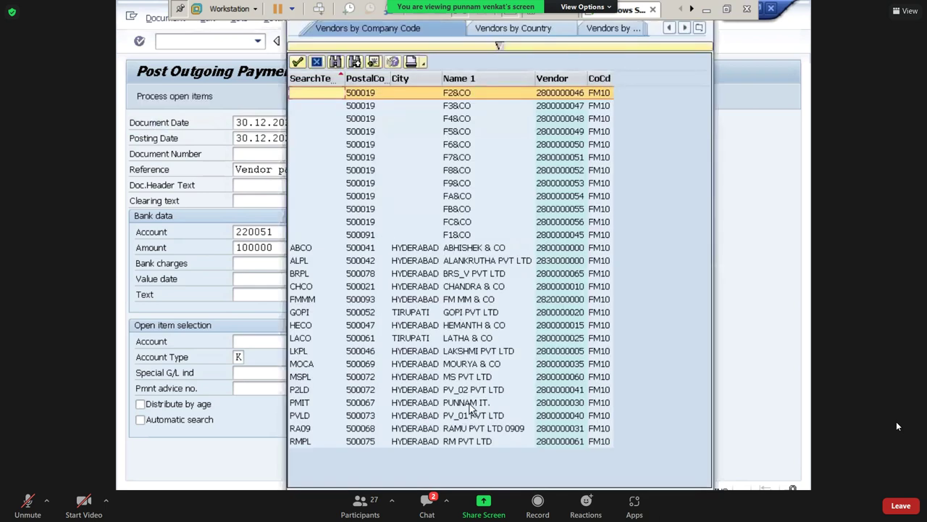
pyautogui.doubleClick(456, 275)
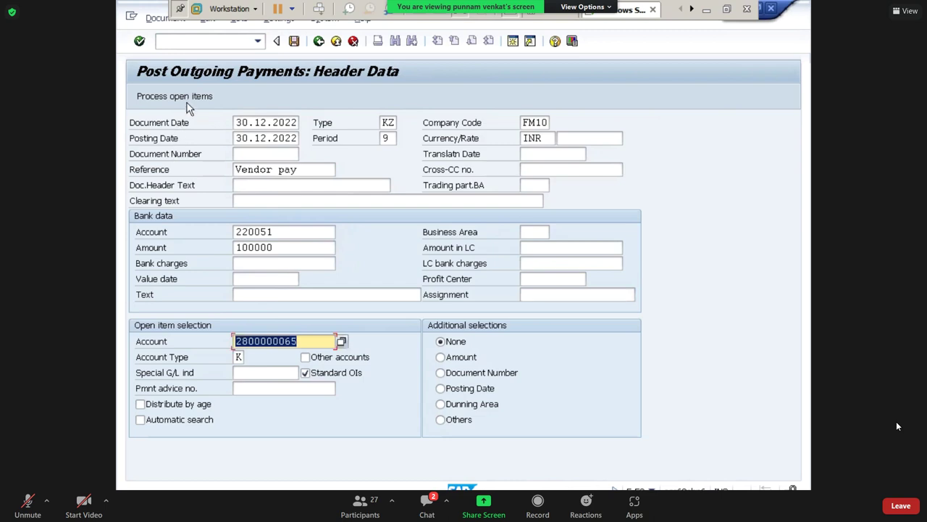
pyautogui.click(194, 102)
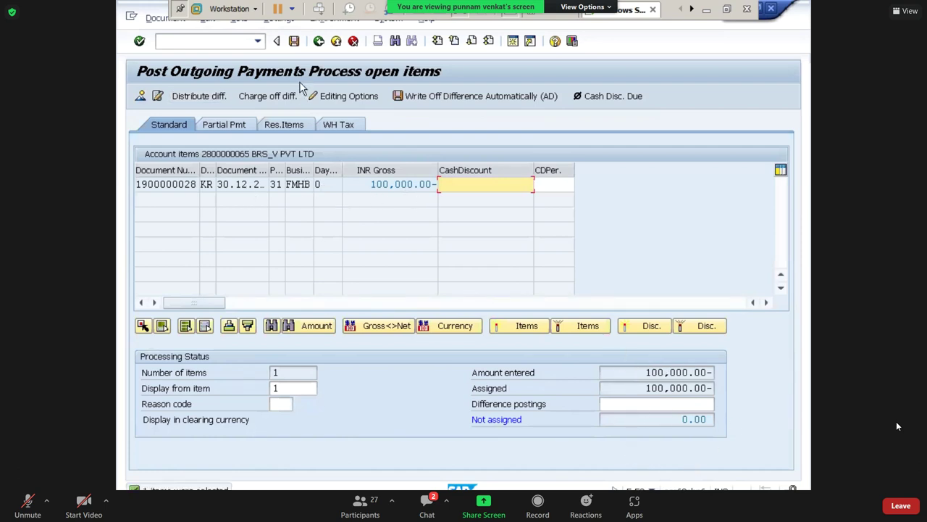
pyautogui.click(294, 42)
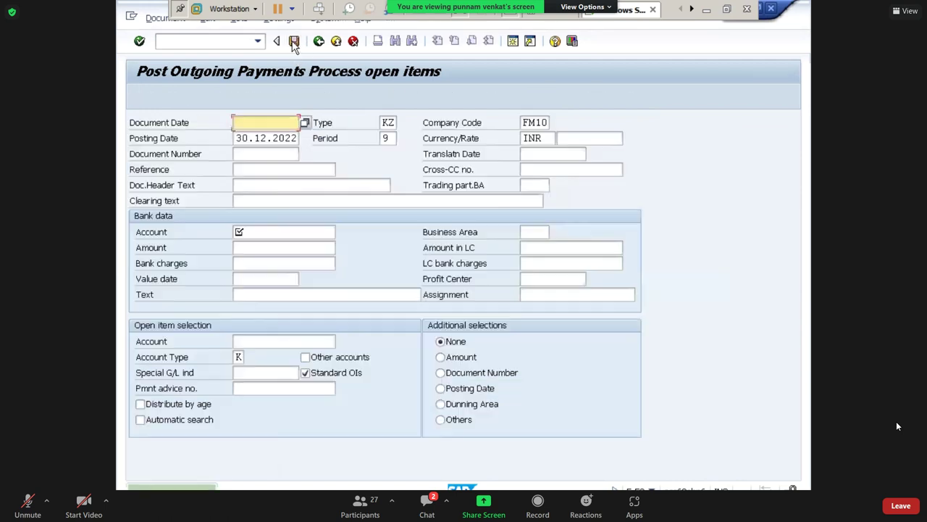
pyautogui.click(165, 17)
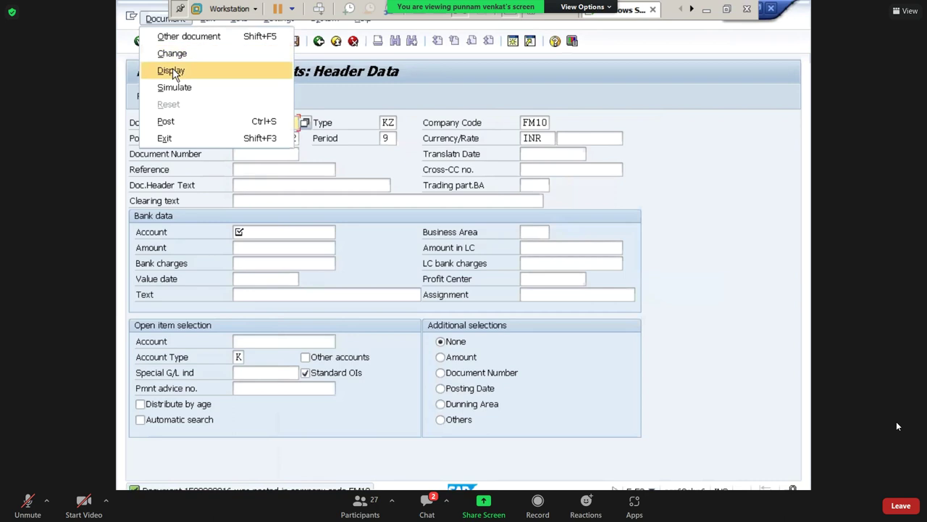
pyautogui.click(169, 68)
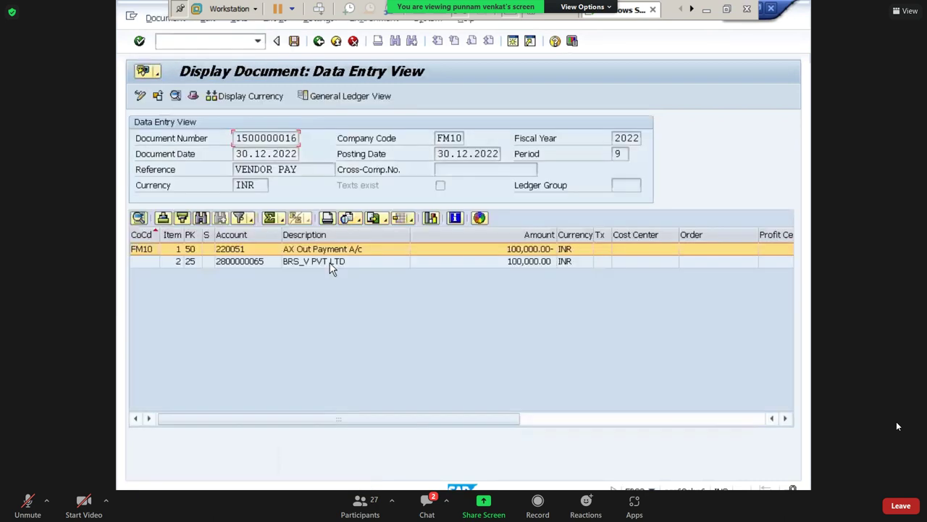
# Review the 220051 bank line and the BRS_V PVT LTD vendor line.
pyautogui.click(332, 261)
pyautogui.press('Up')
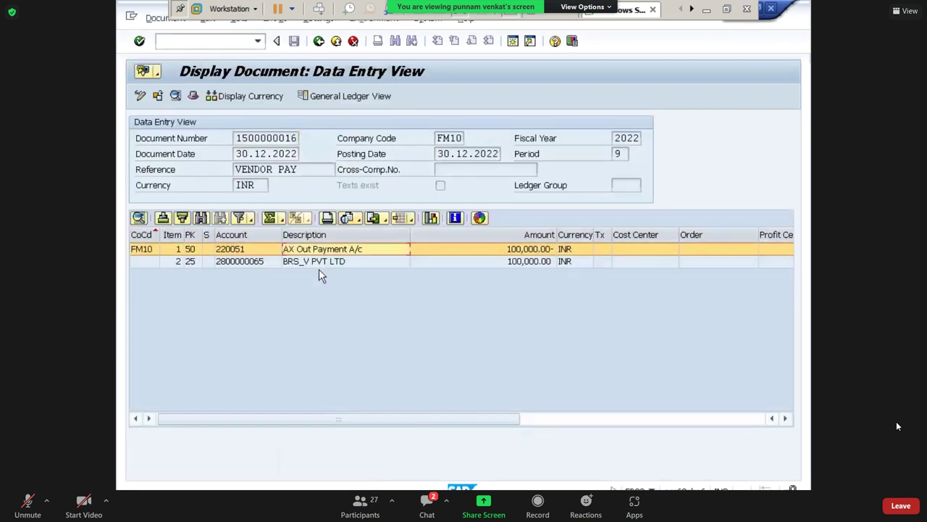
pyautogui.click(279, 263)
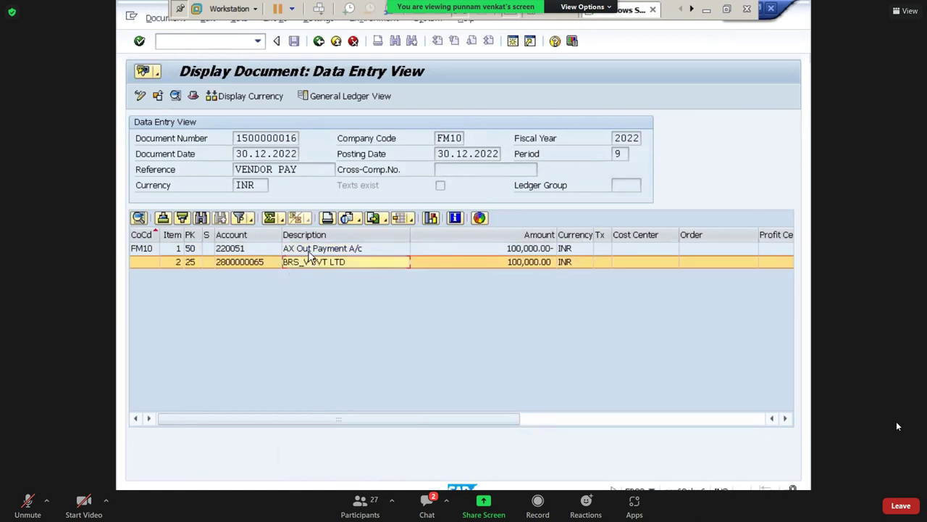
pyautogui.click(307, 252)
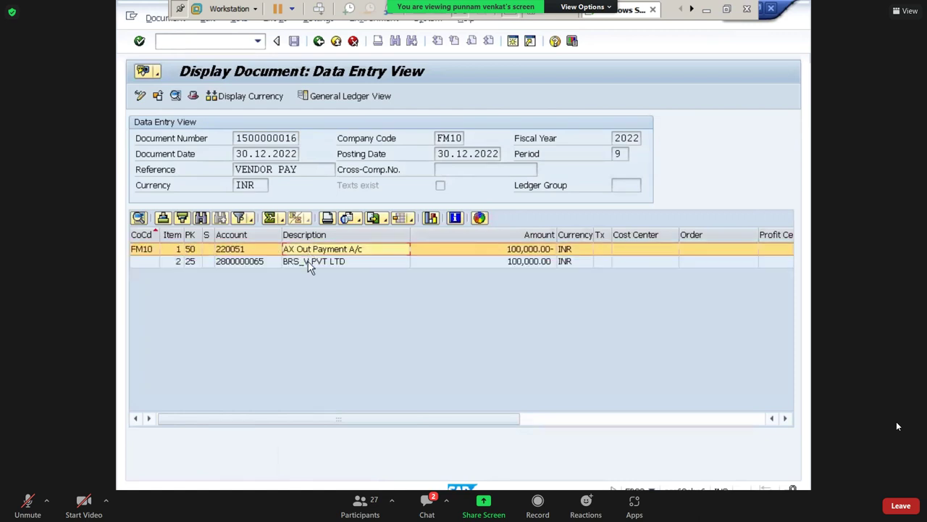
pyautogui.click(308, 259)
pyautogui.click(305, 253)
# Back at the main menu, start an F-28 payment dated 30.12.2022 with reference CUST PAY.
pyautogui.write('n')
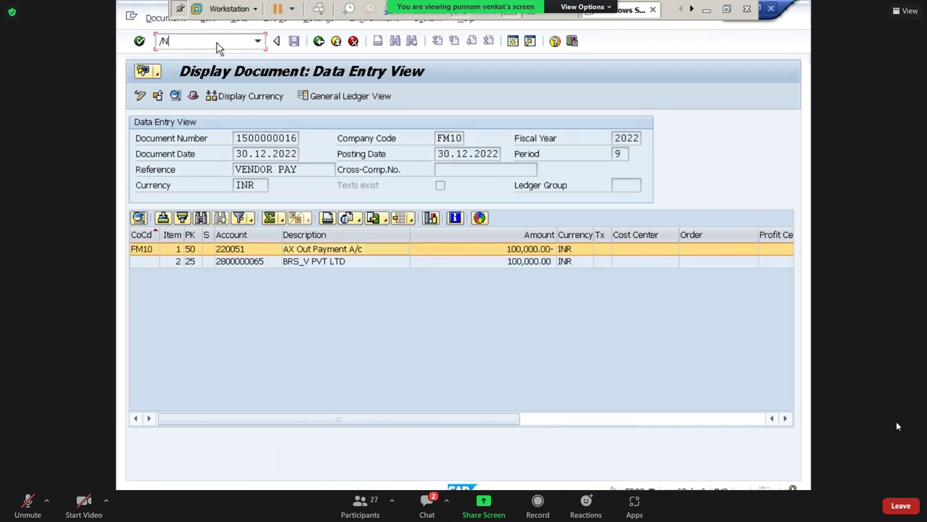
pyautogui.press('Return')
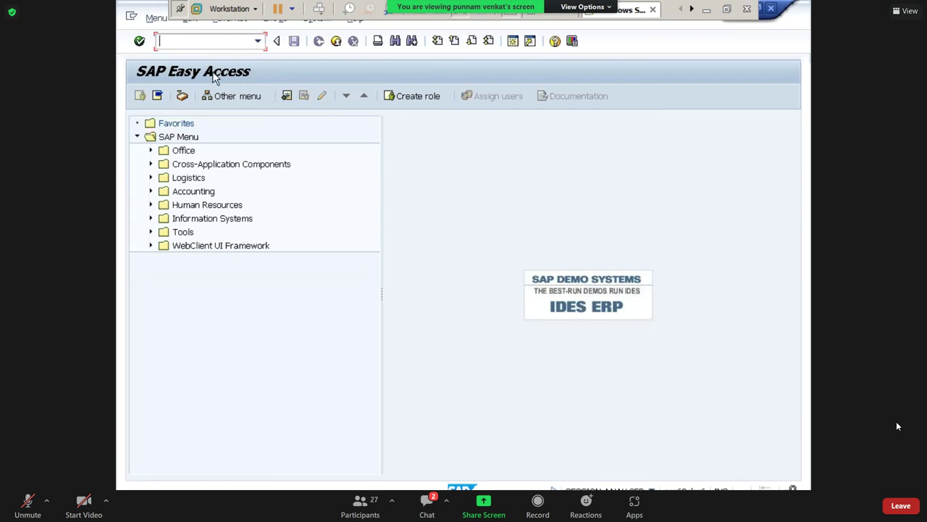
pyautogui.write('F-28')
pyautogui.press('Return')
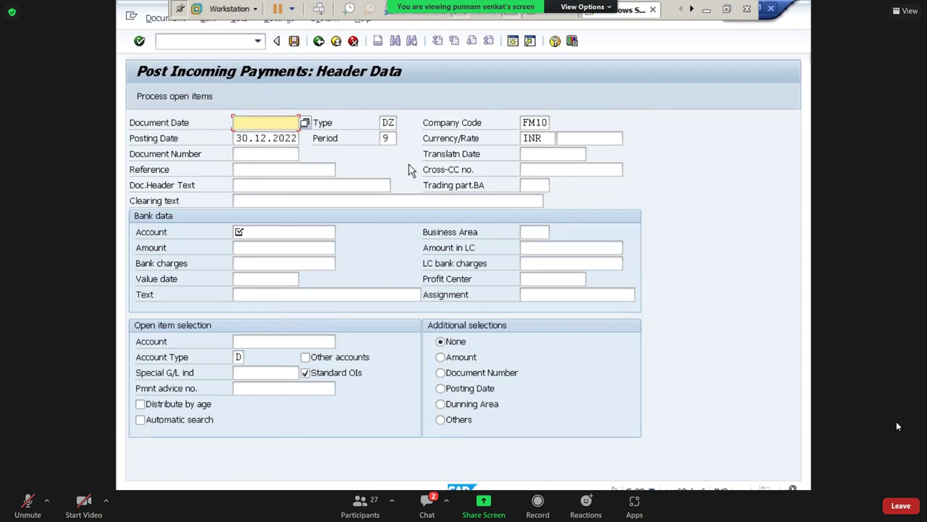
pyautogui.press('Tab')
pyautogui.hotkey('ctrl', 'c')
pyautogui.hotkey('shift', 'Tab')
pyautogui.hotkey('shift', 'Tab')
pyautogui.hotkey('shift', 'Tab')
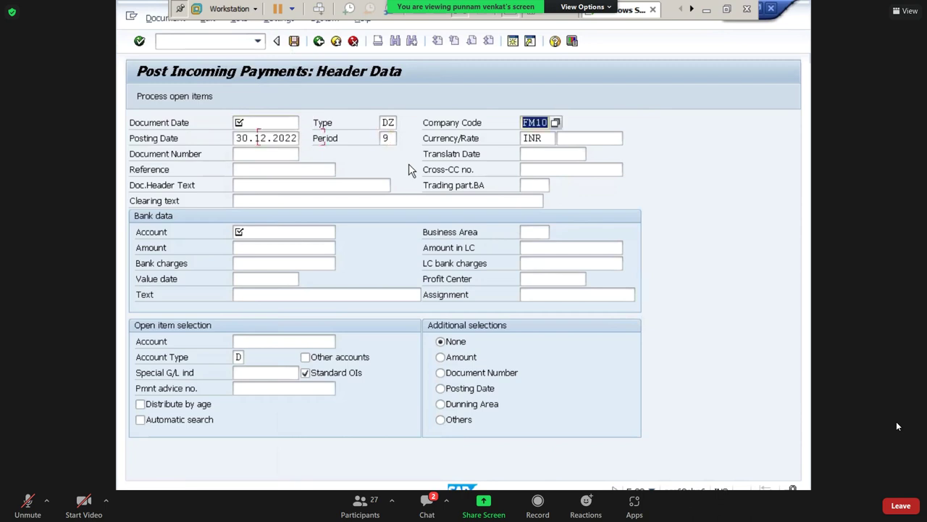
pyautogui.hotkey('ctrl', 'v')
pyautogui.press('Tab')
pyautogui.press('Tab')
pyautogui.press('Tab')
pyautogui.press('Tab')
pyautogui.press('Tab')
pyautogui.press('Tab')
pyautogui.press('Tab')
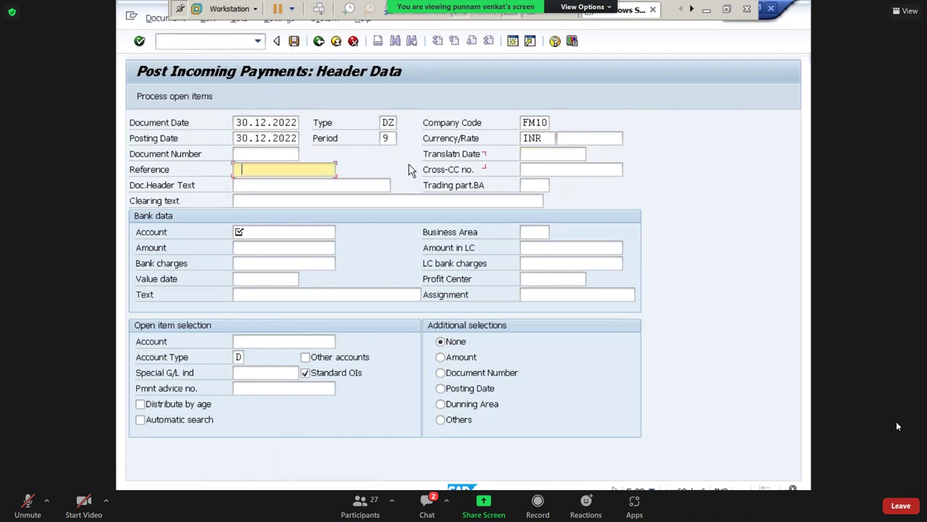
pyautogui.press('BackSpace')
pyautogui.write('CU')
pyautogui.press('Down')
pyautogui.press('Tab')
pyautogui.press('Tab')
pyautogui.press('Tab')
pyautogui.press('Tab')
pyautogui.press('Tab')
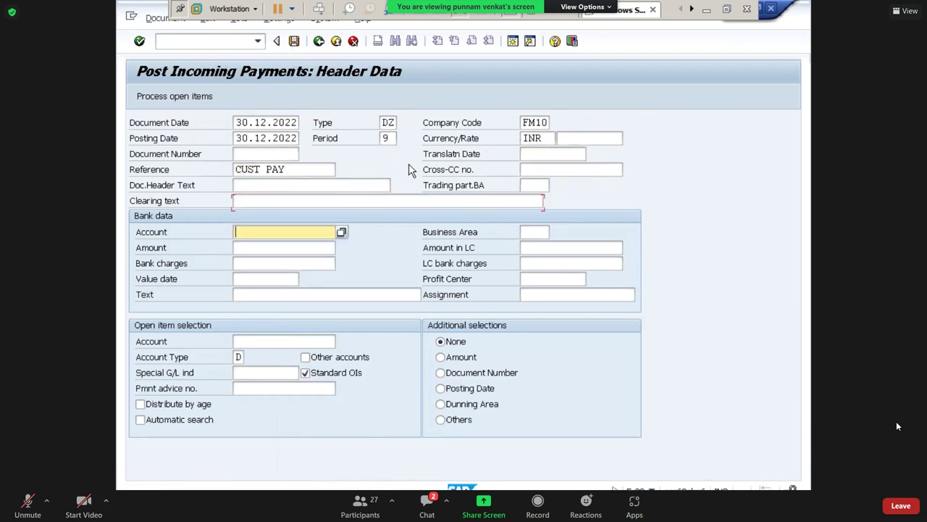
# Set bank account 220052 and payment amount 120000.
pyautogui.click(341, 233)
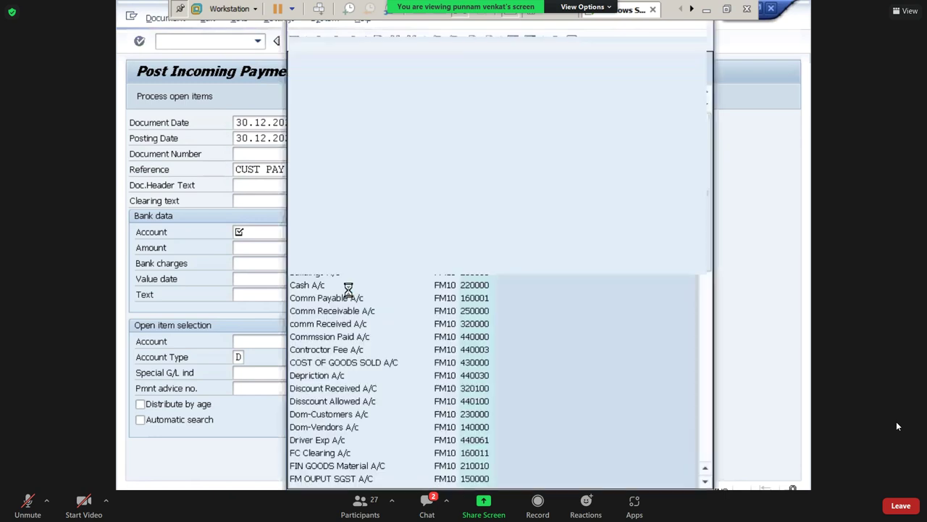
pyautogui.doubleClick(337, 221)
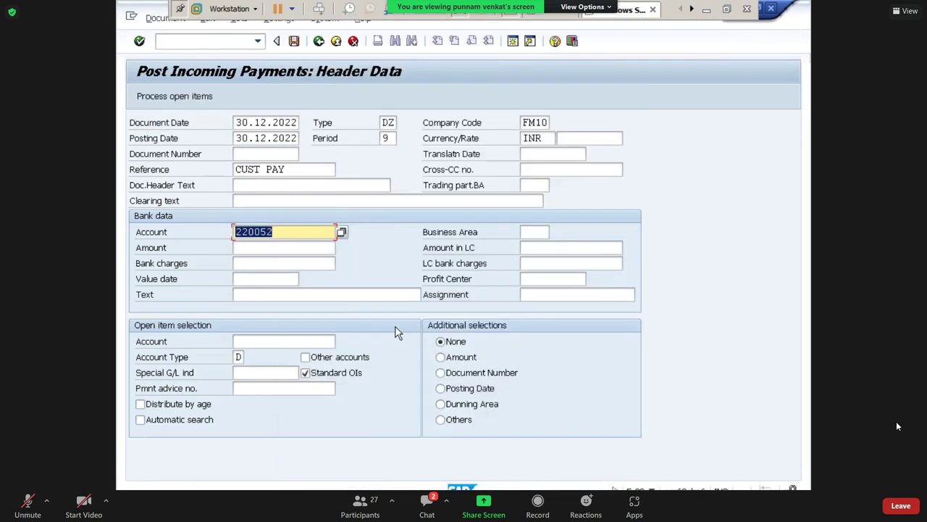
pyautogui.press('Tab')
pyautogui.write('1')
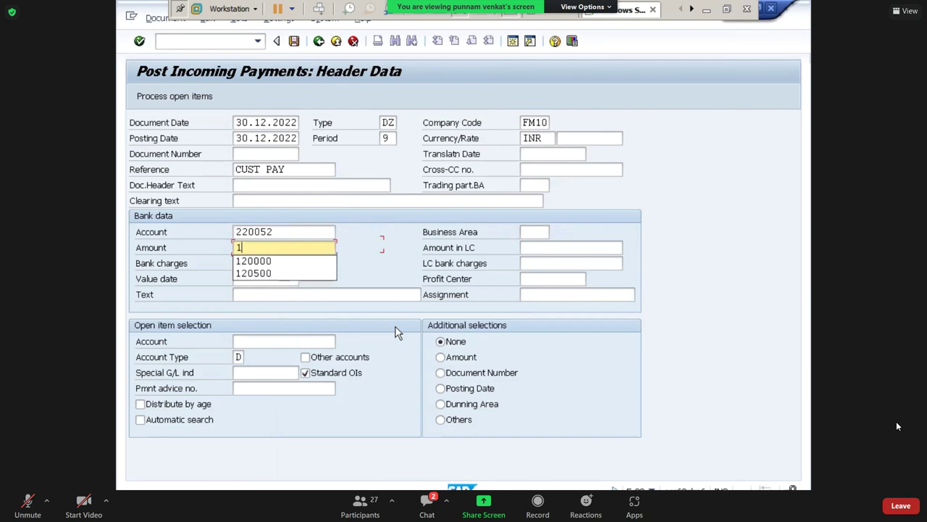
pyautogui.write('20000')
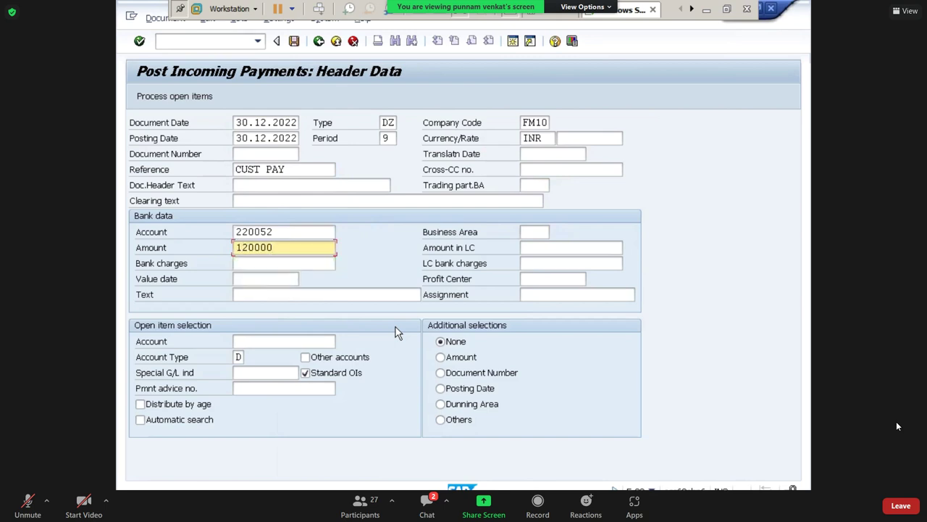
pyautogui.press('Tab')
pyautogui.hotkey('shift', 'Tab')
pyautogui.press('Left')
pyautogui.press('Left')
pyautogui.press('Left')
pyautogui.press('Left')
pyautogui.press('Left')
pyautogui.press('Tab')
pyautogui.press('Tab')
pyautogui.press('Tab')
pyautogui.press('Tab')
pyautogui.press('Tab')
pyautogui.press('Tab')
pyautogui.press('Tab')
pyautogui.press('Tab')
pyautogui.press('Tab')
pyautogui.hotkey('shift', 'Tab')
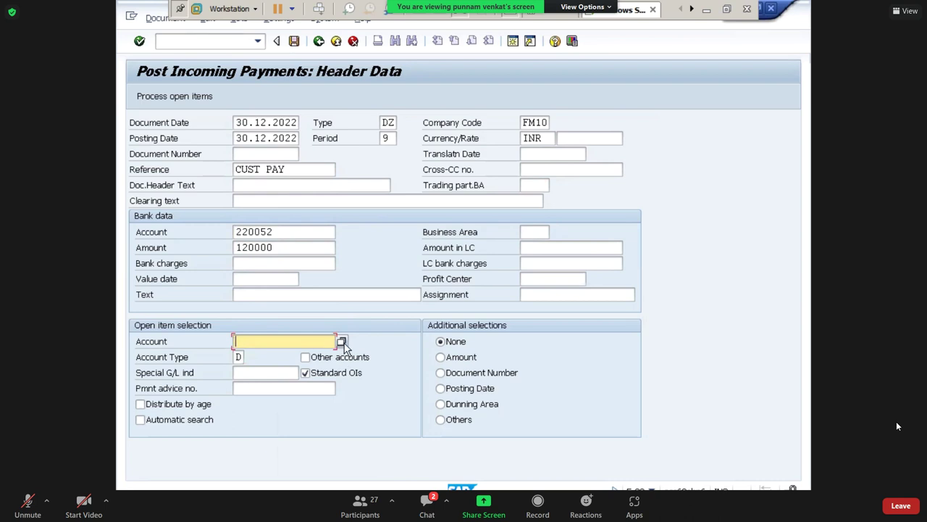
# Select customer BRS_C PVT LTD via search and process its open items.
pyautogui.click(341, 341)
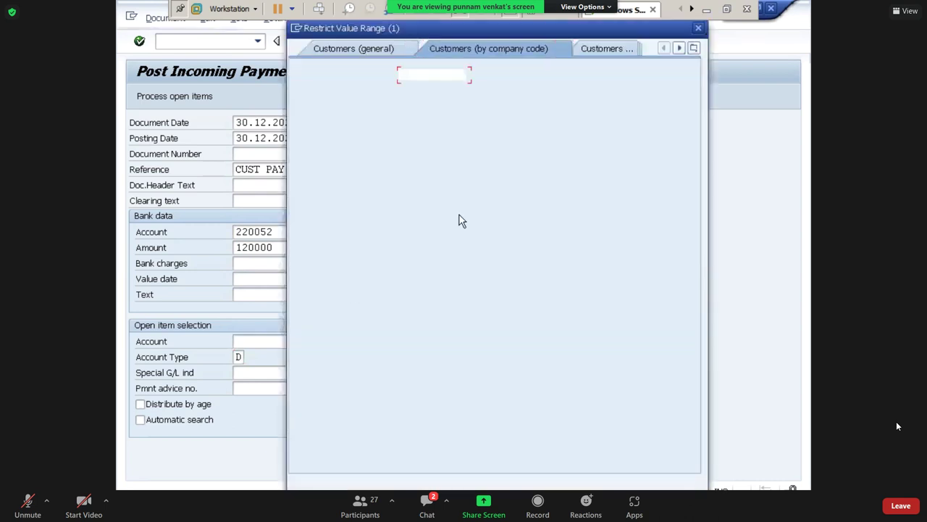
pyautogui.click(423, 155)
pyautogui.press('Return')
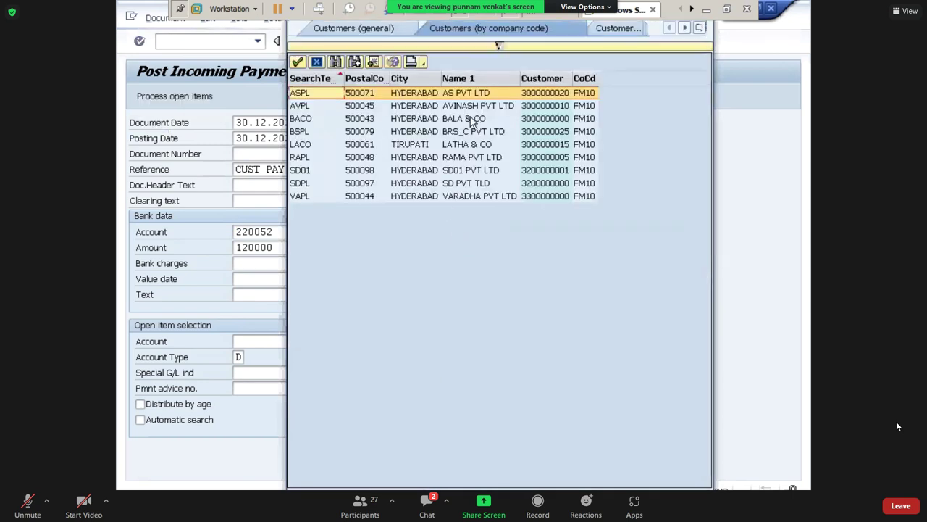
pyautogui.doubleClick(465, 137)
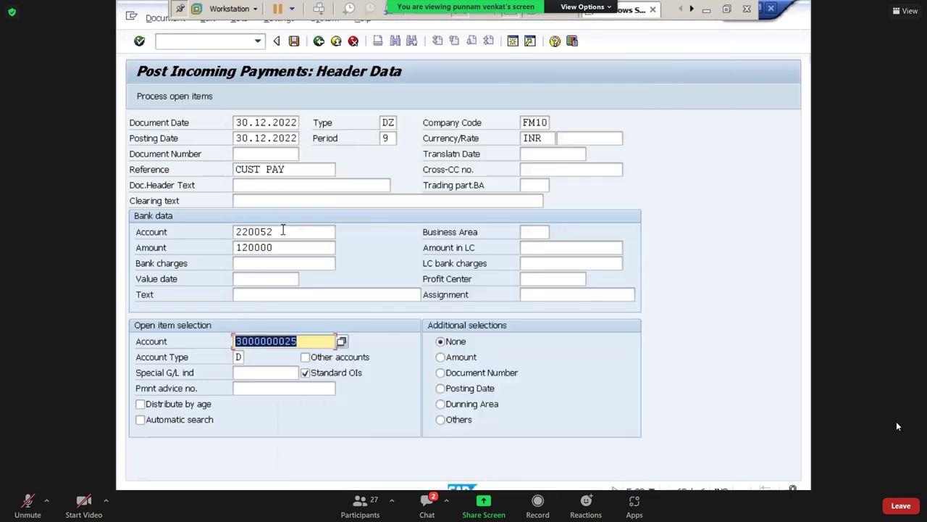
pyautogui.click(178, 97)
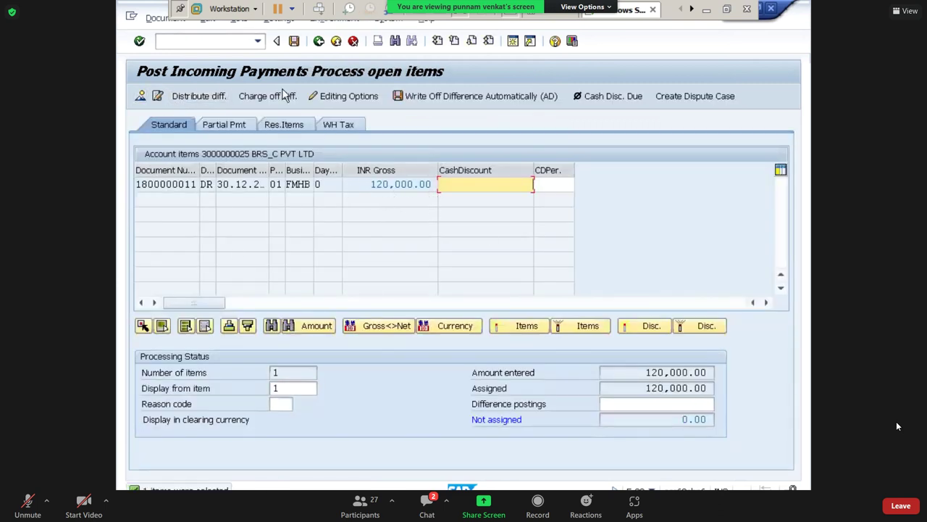
pyautogui.click(294, 40)
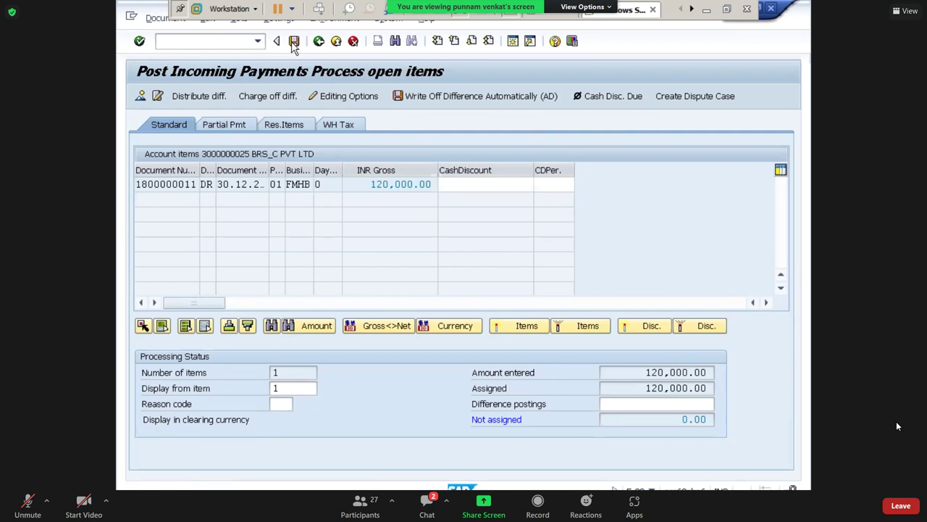
pyautogui.click(165, 17)
pyautogui.click(182, 69)
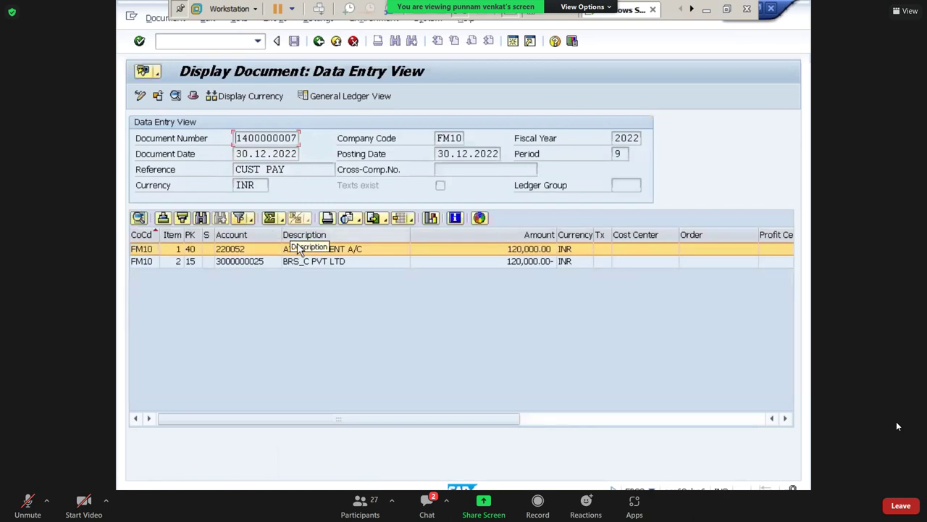
pyautogui.click(308, 266)
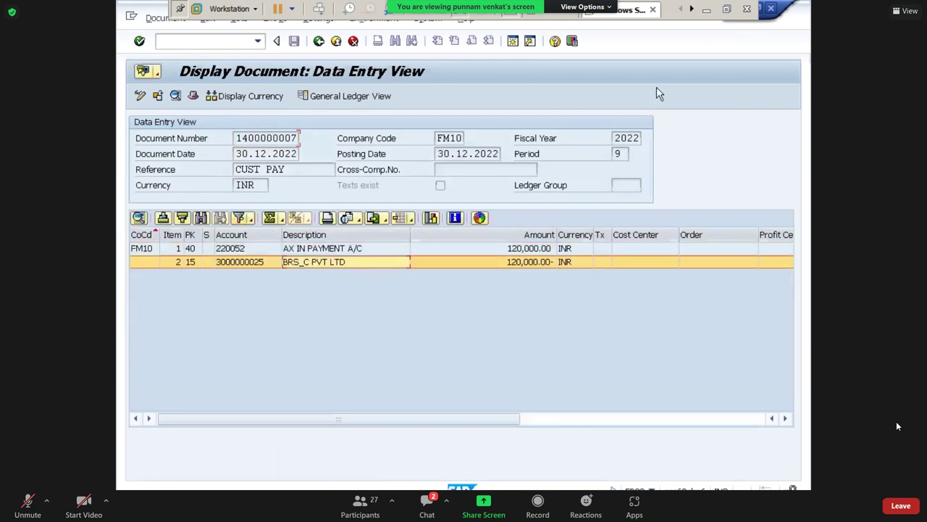
pyautogui.click(706, 10)
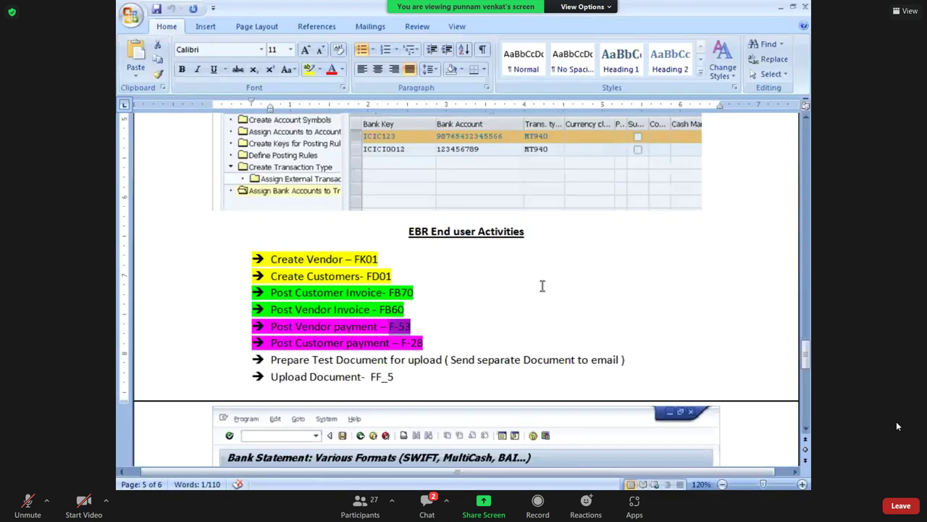
# Launch Excel from the Windows Run prompt.
pyautogui.click(542, 285)
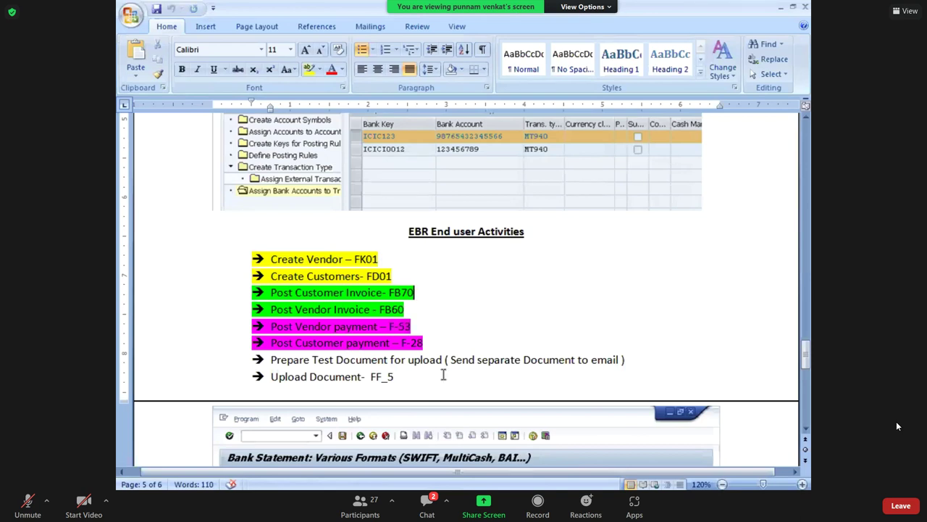
pyautogui.press('super+r')
pyautogui.press('Return')
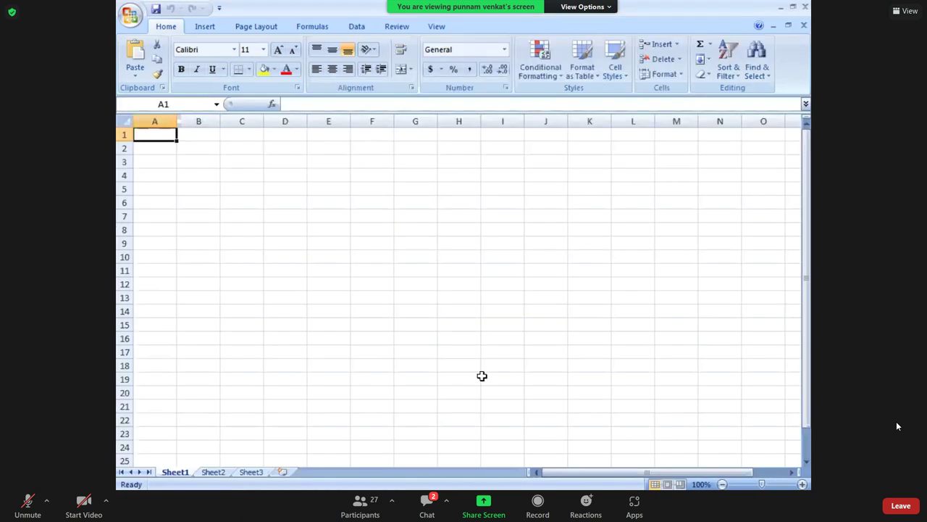
# Maximize the sheet and enter 'Open Balance ( Main Bank )' with amount 0 in row 6.
pyautogui.click(477, 369)
pyautogui.click(802, 484)
pyautogui.click(802, 483)
pyautogui.click(802, 484)
pyautogui.click(802, 484)
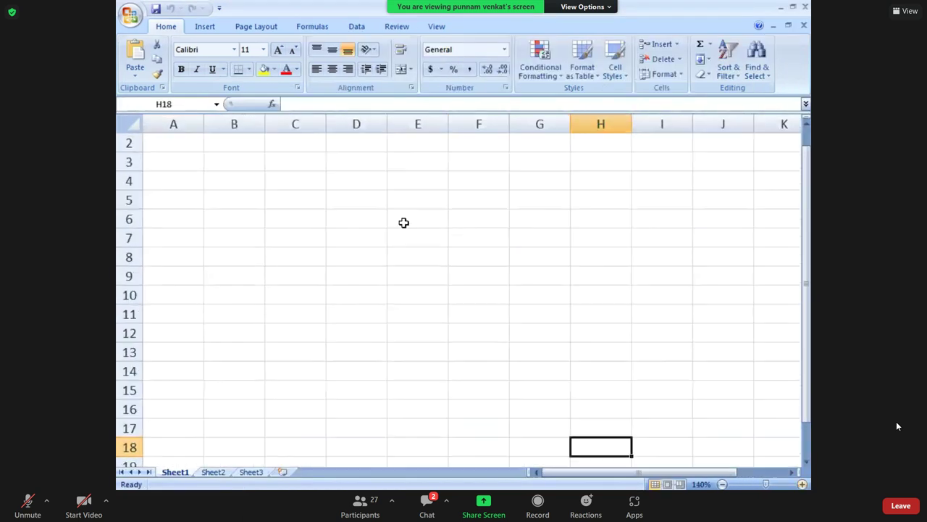
pyautogui.click(392, 225)
pyautogui.click(361, 225)
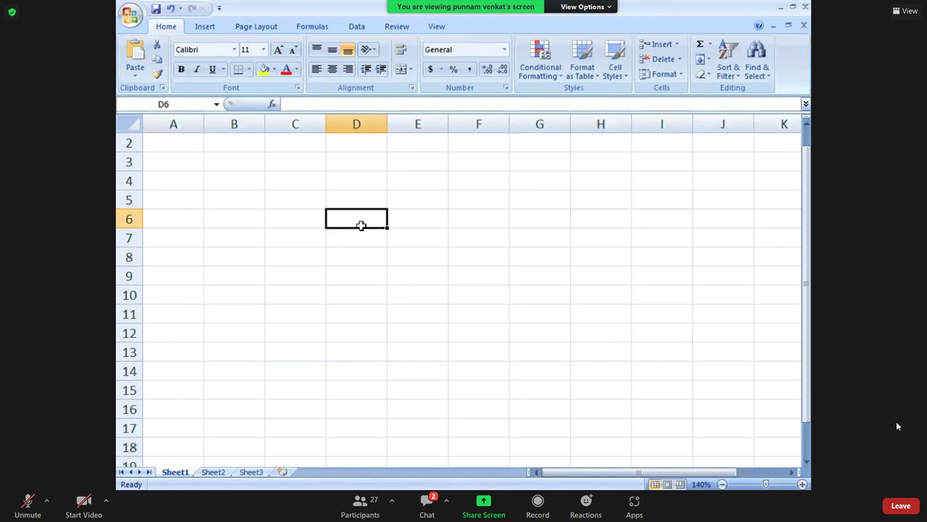
pyautogui.write('Open Balance ')
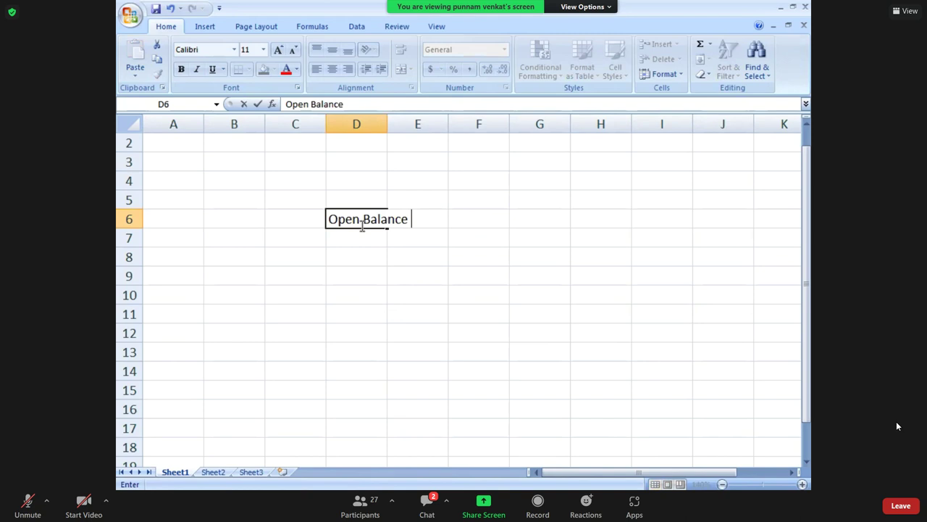
pyautogui.write('( Main Bank')
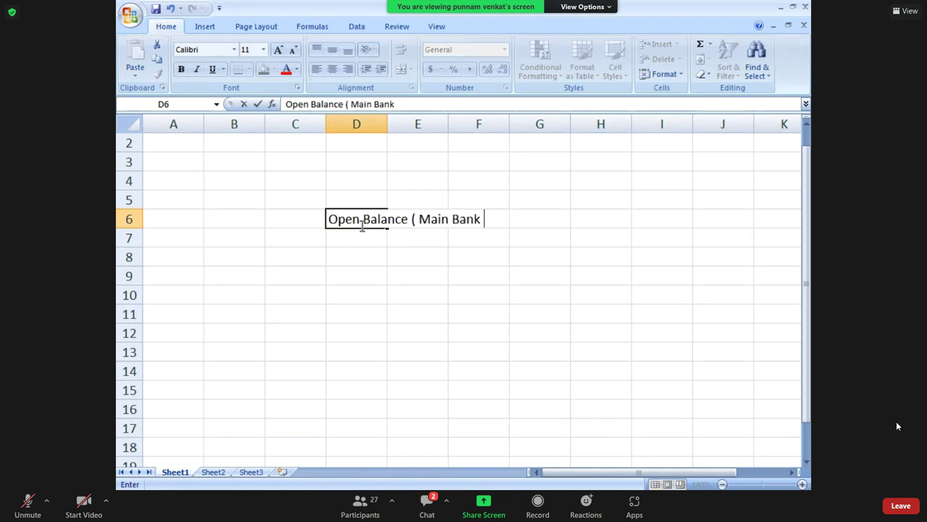
pyautogui.write(' )')
pyautogui.press('Tab')
pyautogui.press('Tab')
pyautogui.press('Tab')
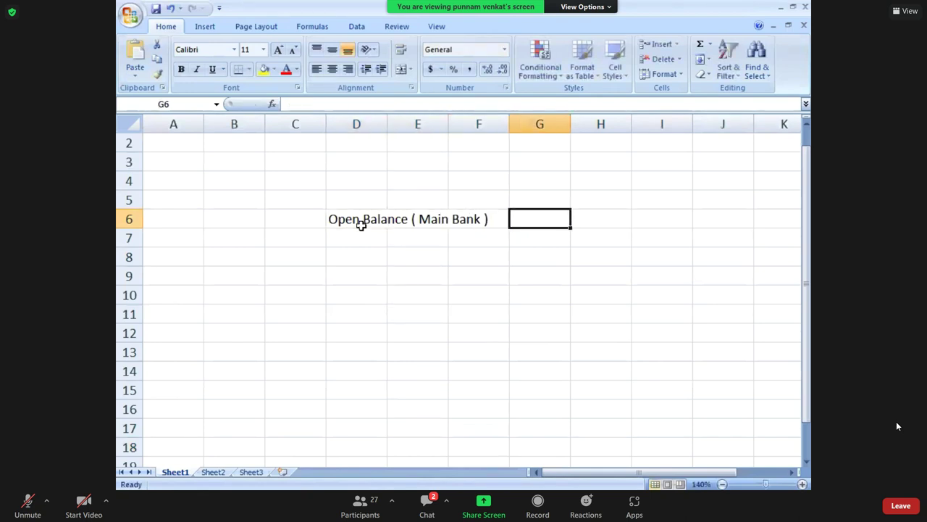
pyautogui.write("'0")
pyautogui.press('Return')
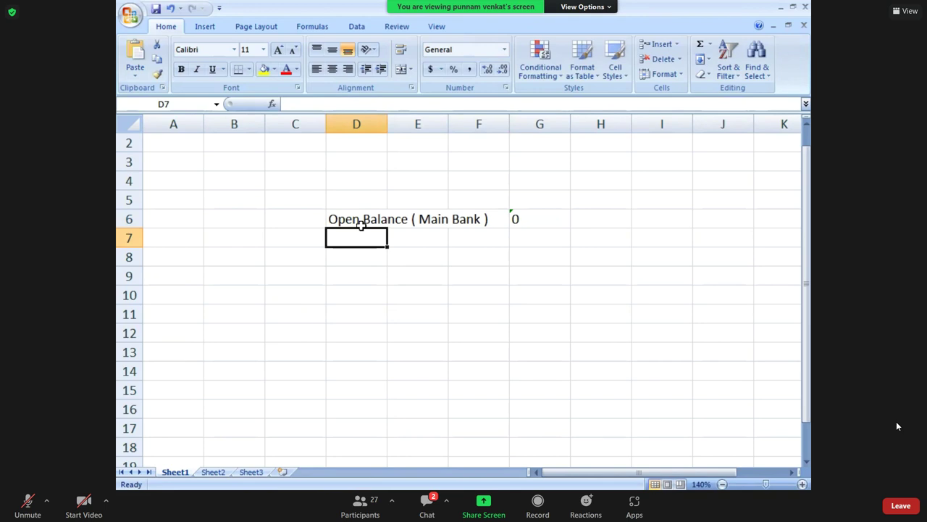
# Add the 'Income payment' row with amount 120000.
pyautogui.click(360, 252)
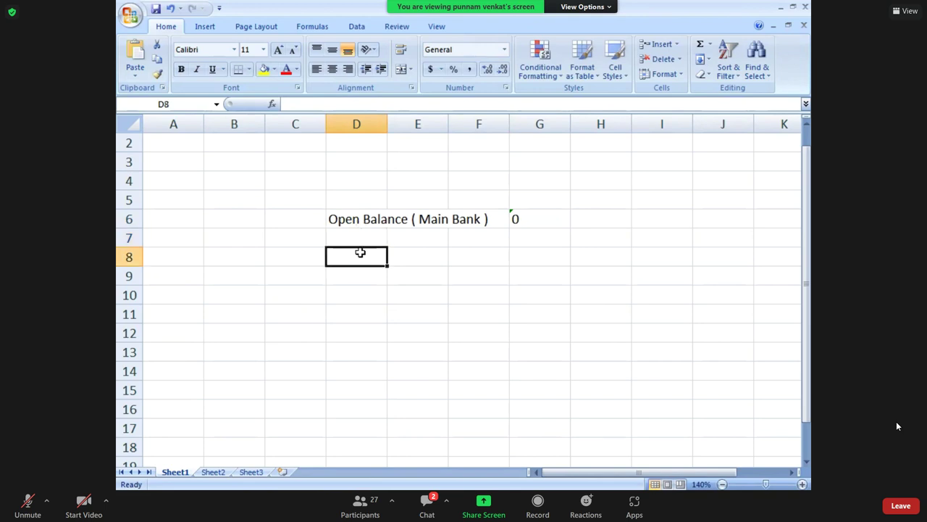
pyautogui.write('In')
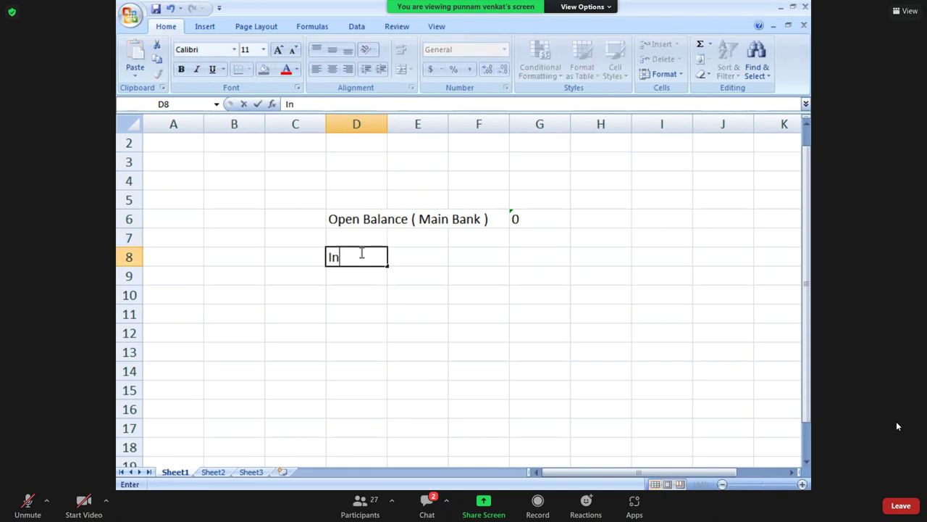
pyautogui.write('come payment')
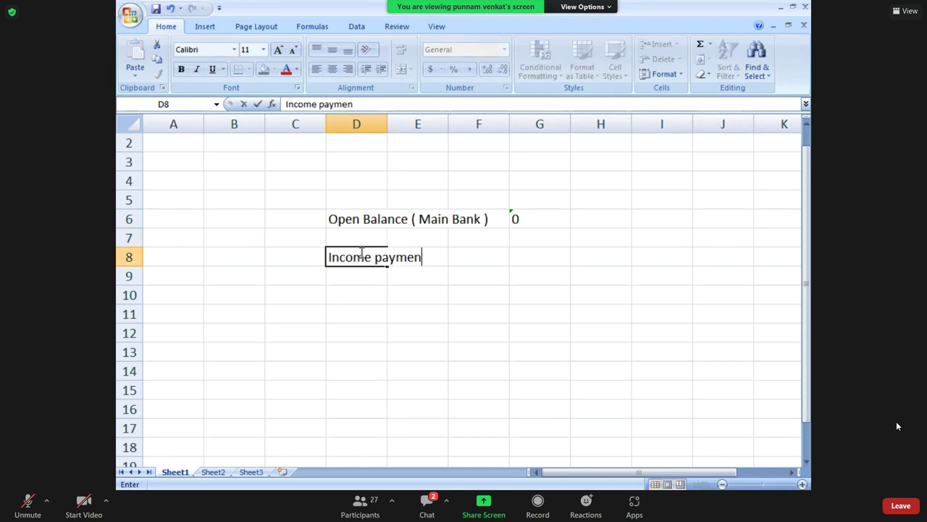
pyautogui.press('Right')
pyautogui.press('Right')
pyautogui.press('Right')
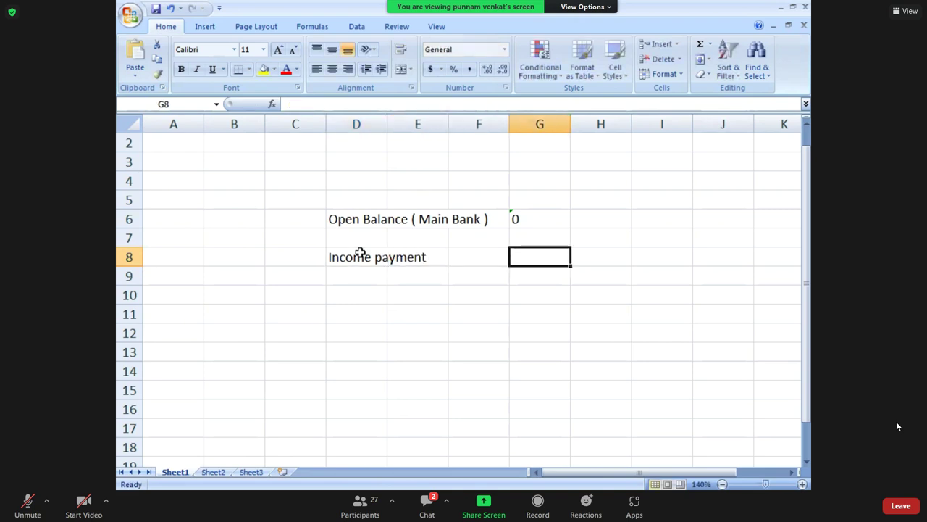
pyautogui.write('120000')
pyautogui.press('Return')
pyautogui.press('Return')
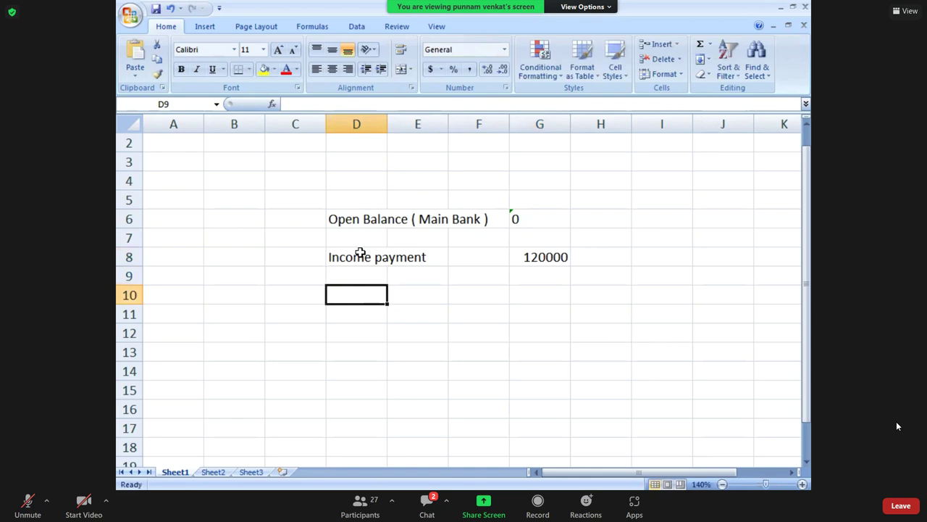
# Add the 'Outgoing Payment' row with amount 100000.
pyautogui.write('Outgoing Payment')
pyautogui.press('Tab')
pyautogui.press('Tab')
pyautogui.press('Tab')
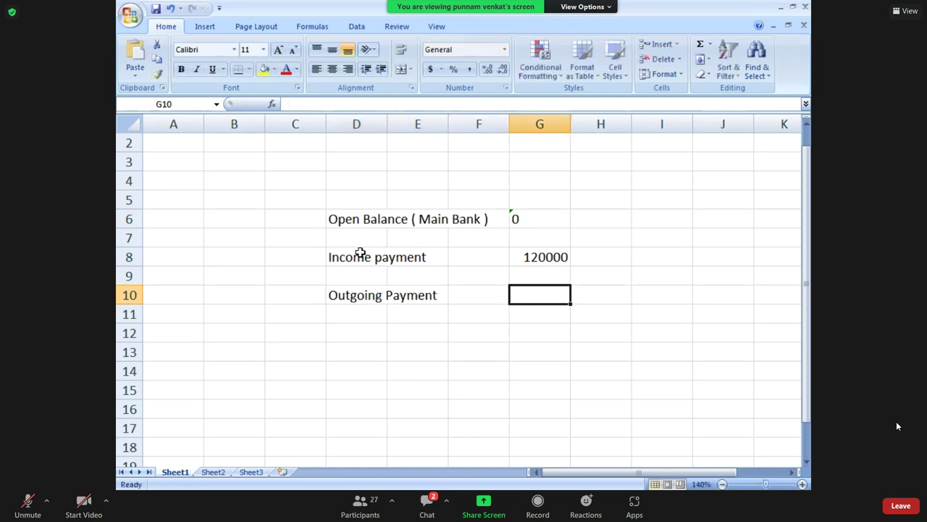
pyautogui.write('100000')
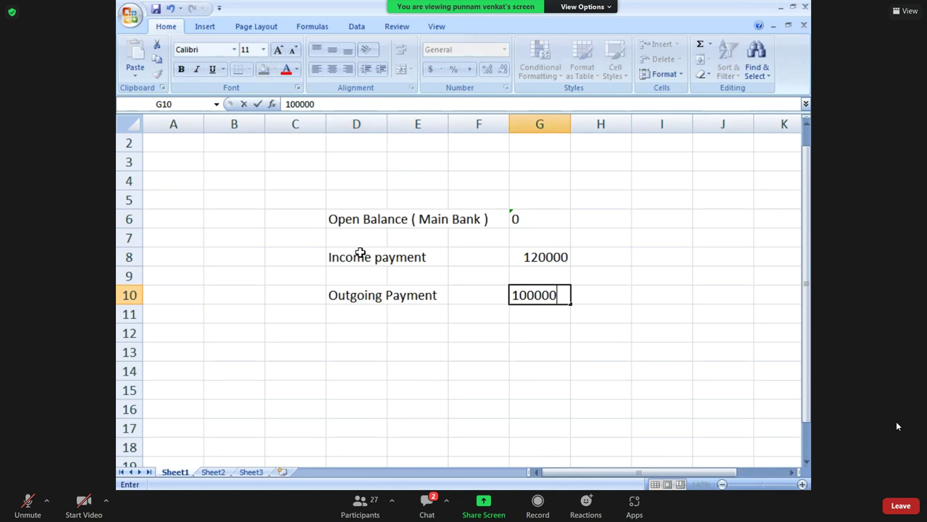
pyautogui.press('Return')
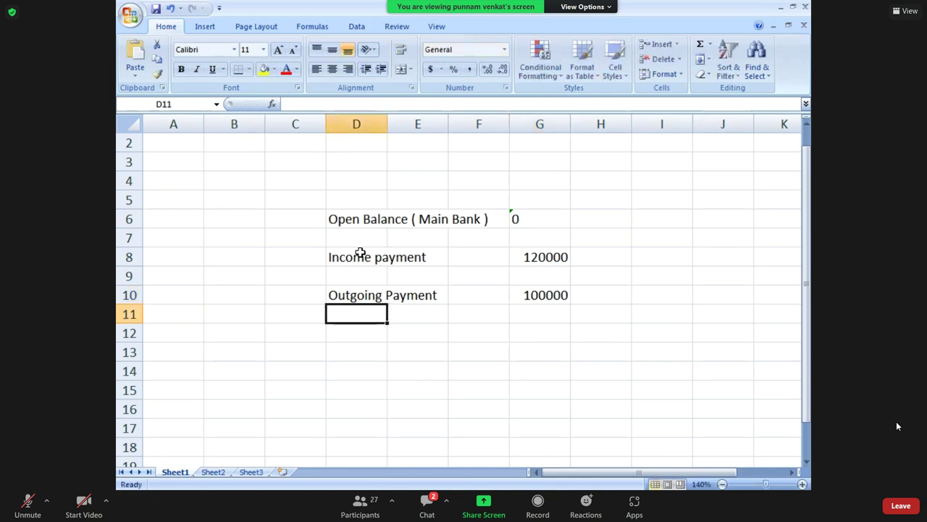
# Add 'Closing Balance ( Main Bank)' computed as =G8-G10, then show the desktop.
pyautogui.press('Return')
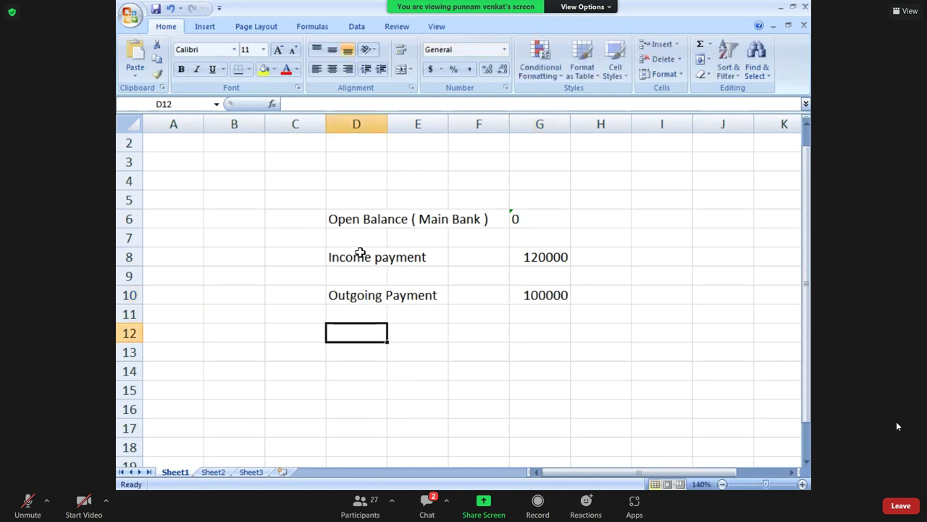
pyautogui.write('Closi')
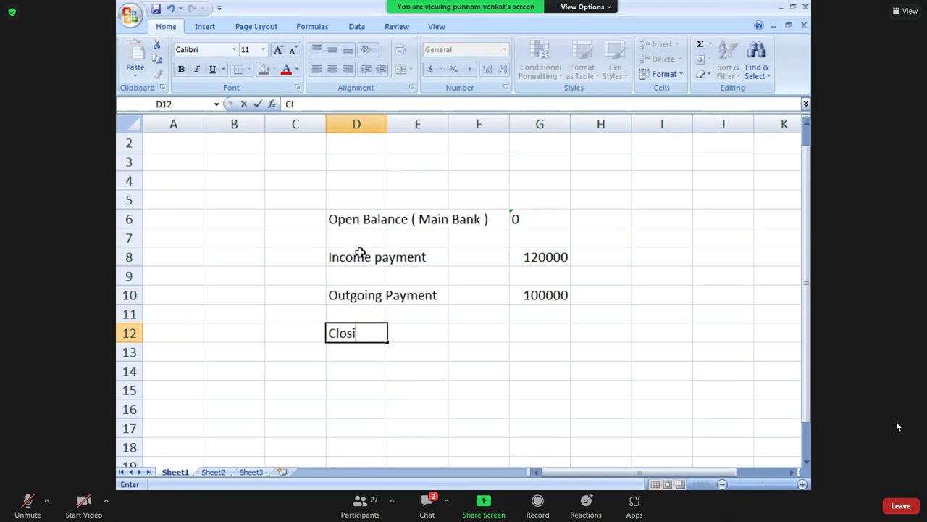
pyautogui.write('ng Balance')
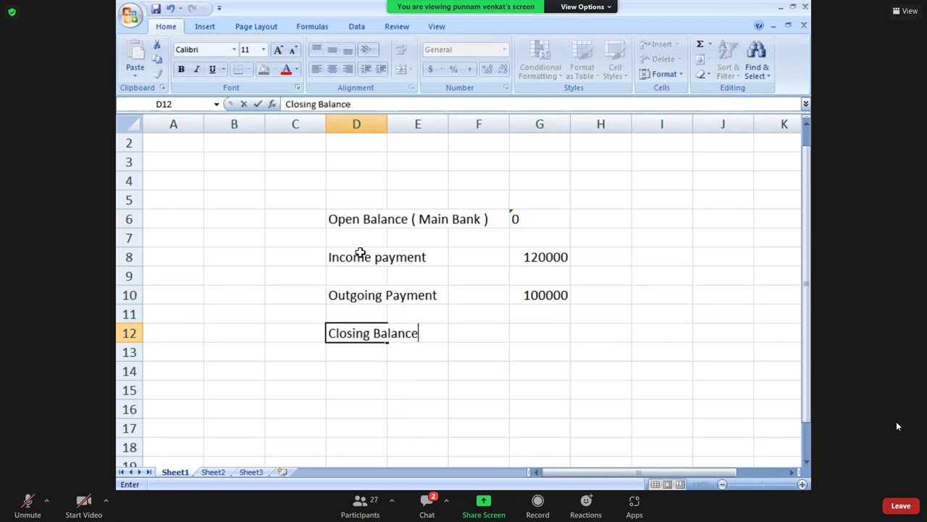
pyautogui.write(' ( Main Bank')
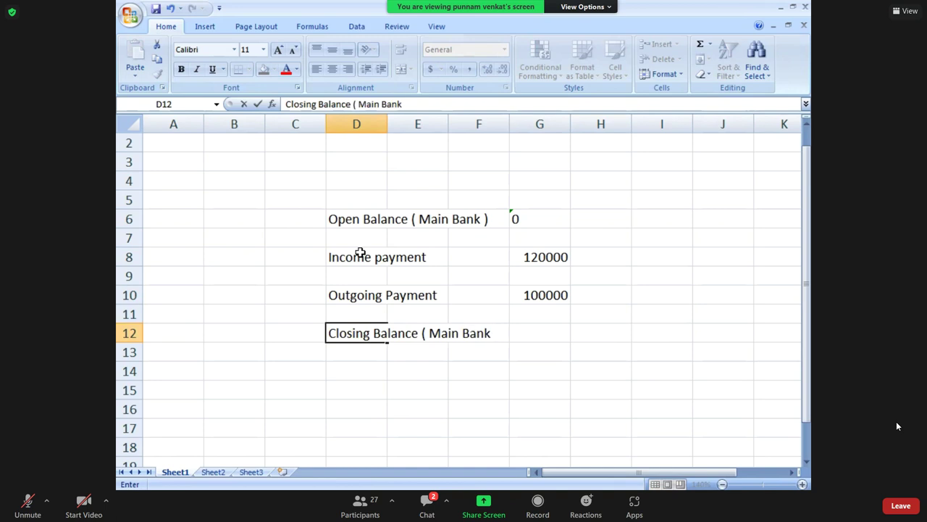
pyautogui.write(')')
pyautogui.press('Return')
pyautogui.press('Up')
pyautogui.press('Right')
pyautogui.press('Right')
pyautogui.press('Right')
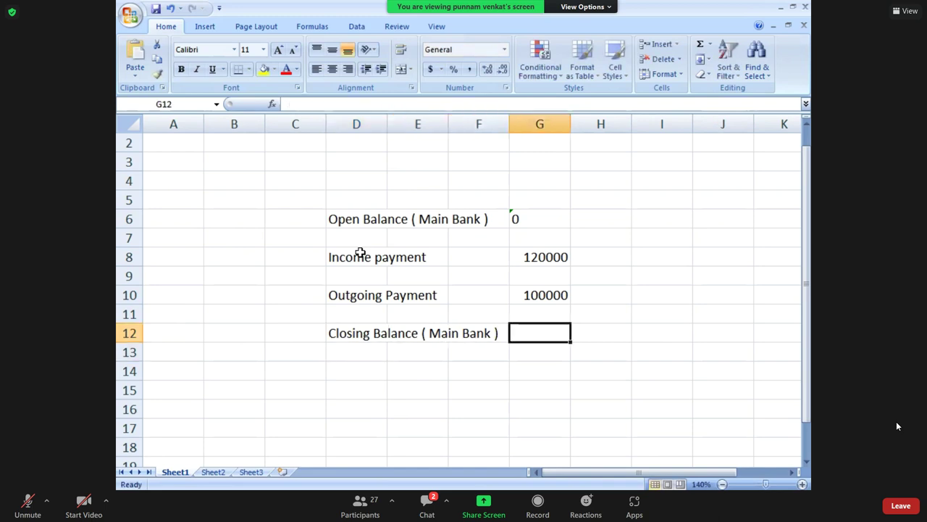
pyautogui.write('=')
pyautogui.press('Up')
pyautogui.press('Up')
pyautogui.press('Up')
pyautogui.press('Up')
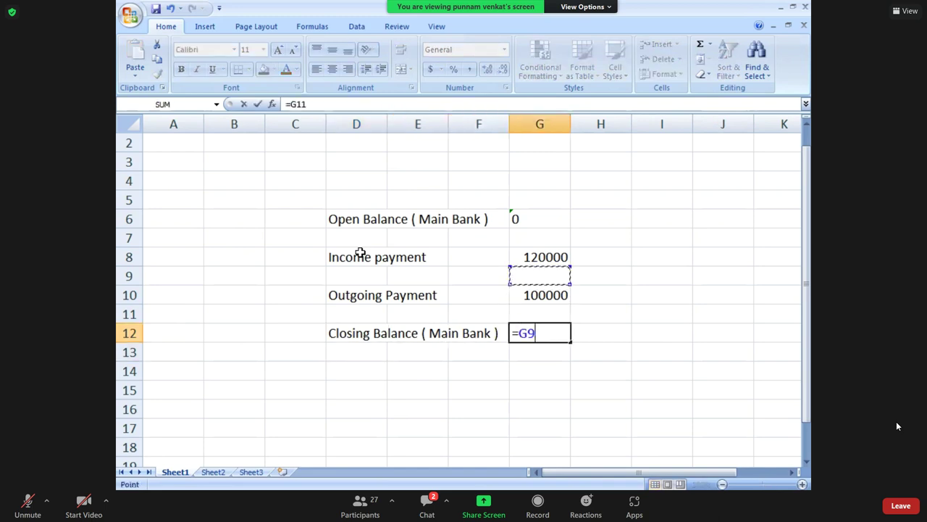
pyautogui.write('-')
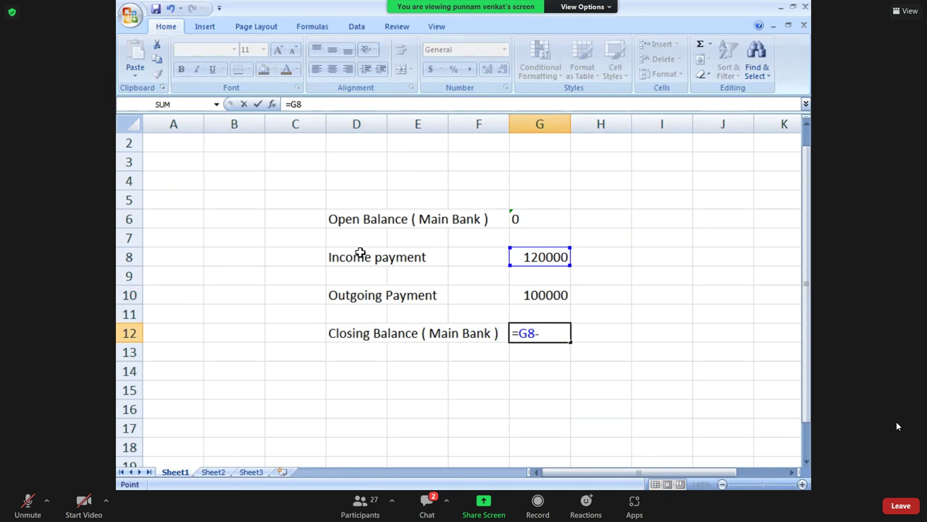
pyautogui.press('Up')
pyautogui.press('Up')
pyautogui.press('Return')
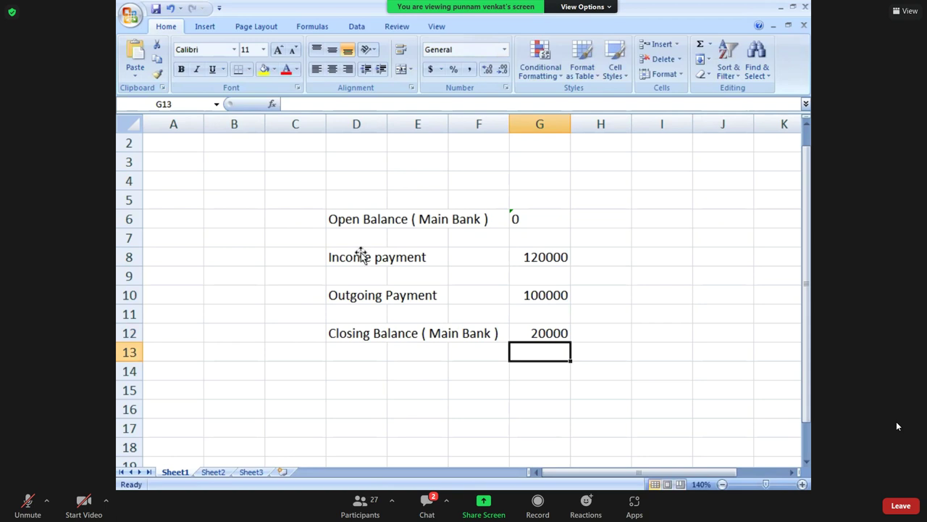
pyautogui.press('super+d')
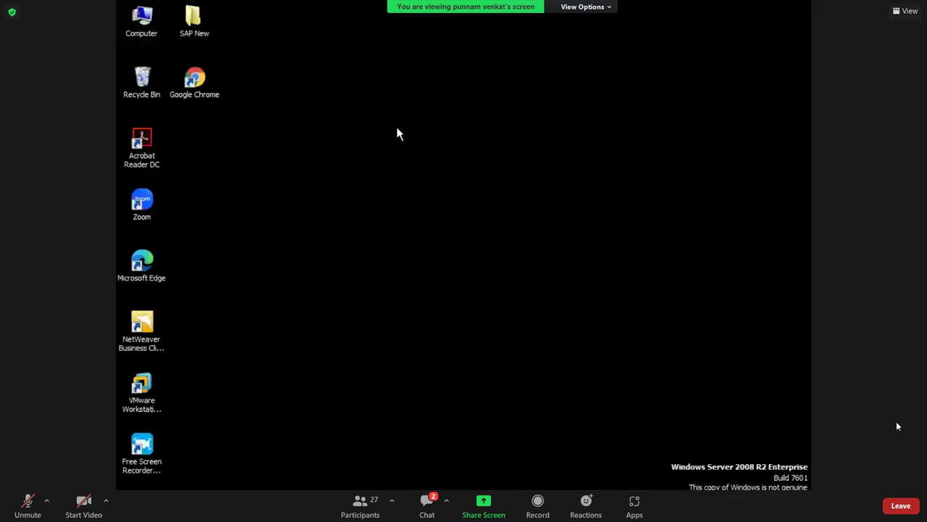
# Refresh the desktop and open EBRS Document from SAP New > EBRS.
pyautogui.rightClick(397, 127)
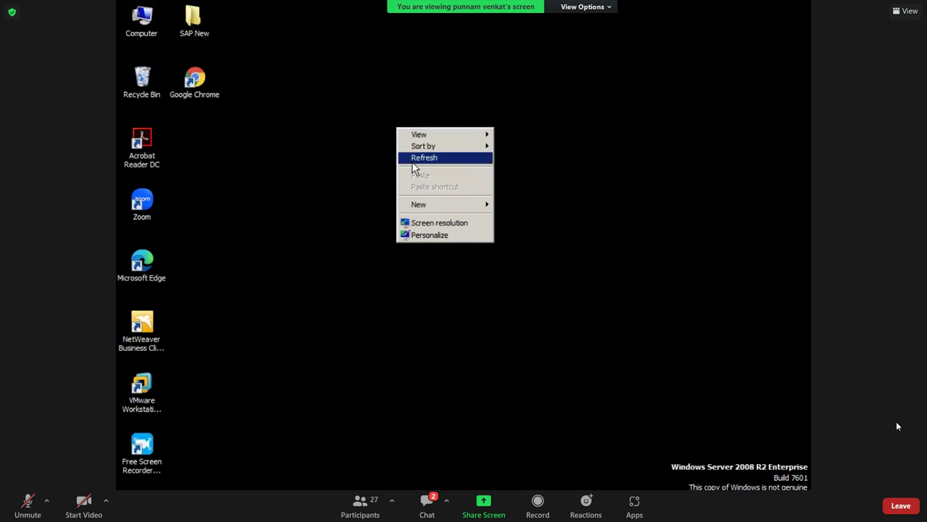
pyautogui.click(424, 157)
pyautogui.click(202, 31)
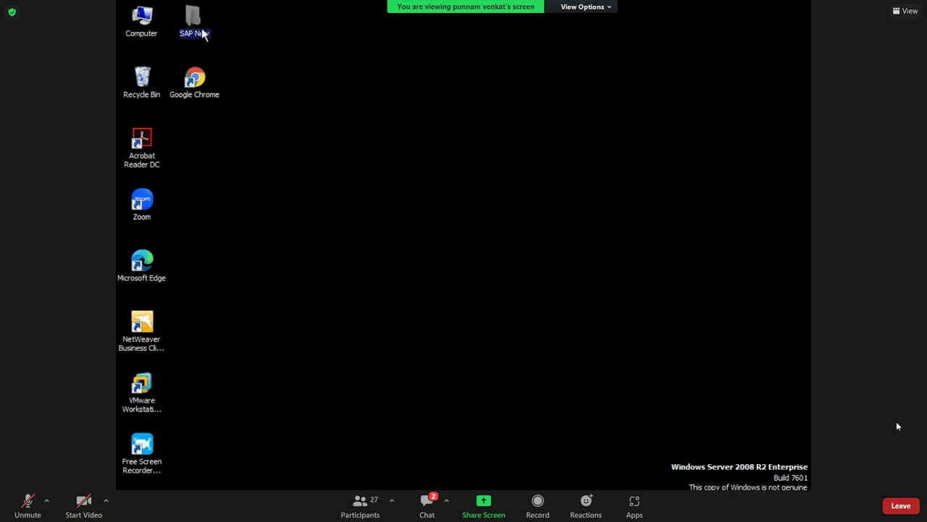
pyautogui.doubleClick(202, 31)
pyautogui.doubleClick(347, 85)
pyautogui.doubleClick(346, 90)
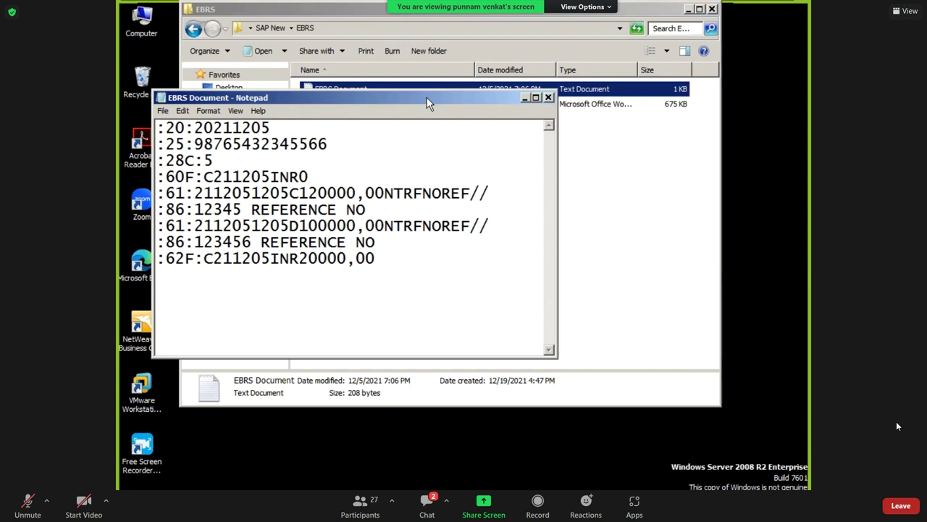
# Close Explorer, maximize Notepad, and select the :20: tag on the first line.
pyautogui.moveTo(426, 97); pyautogui.dragTo(555, 131)
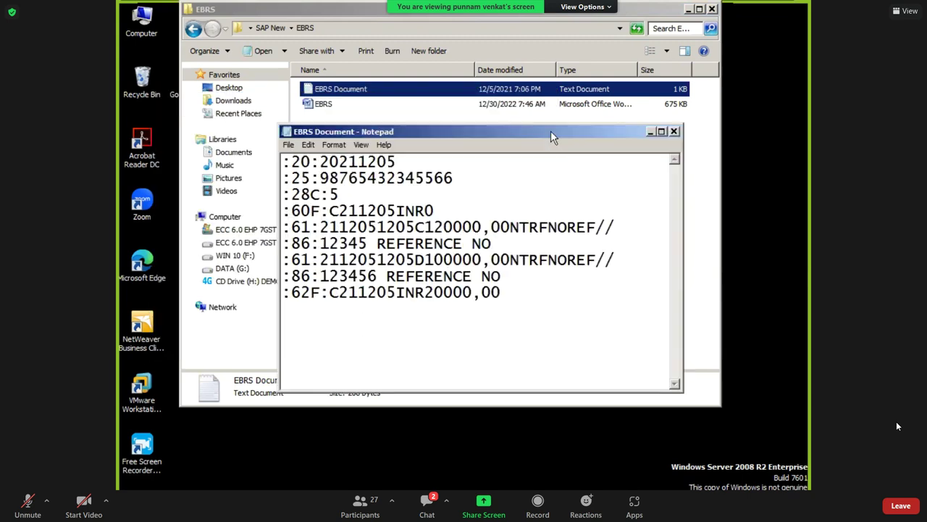
pyautogui.click(711, 10)
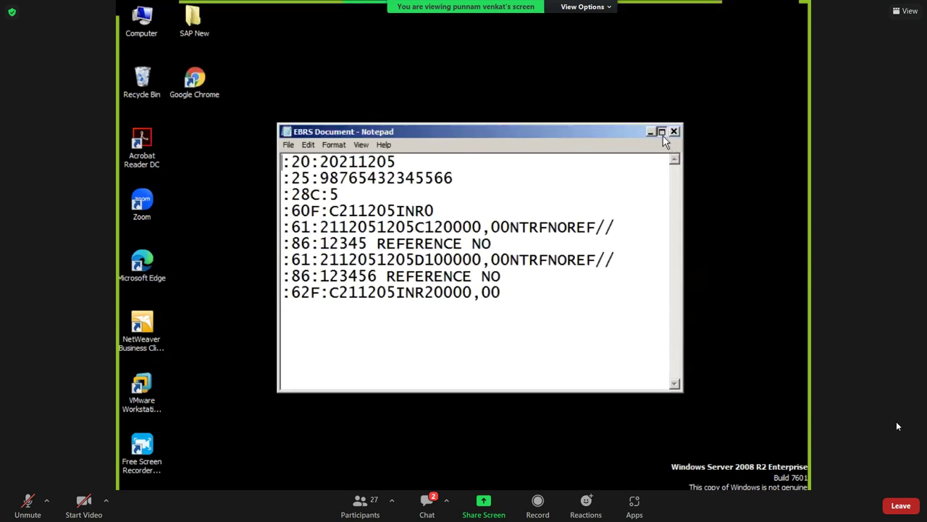
pyautogui.click(661, 133)
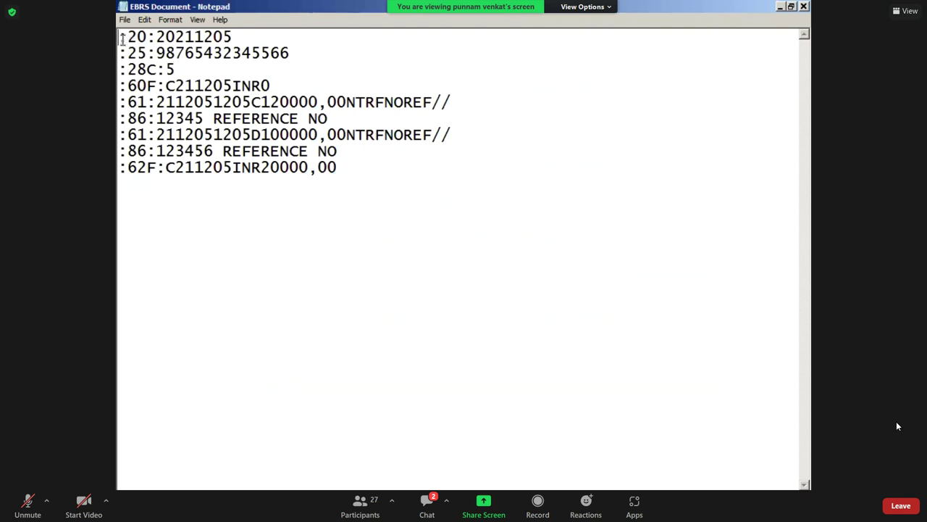
pyautogui.moveTo(120, 37); pyautogui.dragTo(154, 37)
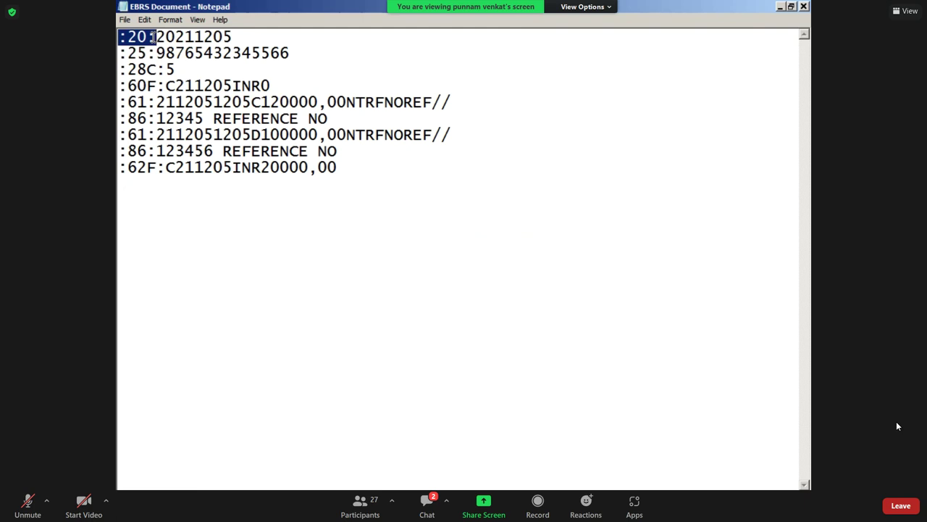
pyautogui.click(158, 67)
pyautogui.moveTo(122, 38); pyautogui.dragTo(156, 37)
pyautogui.moveTo(156, 37); pyautogui.dragTo(240, 38)
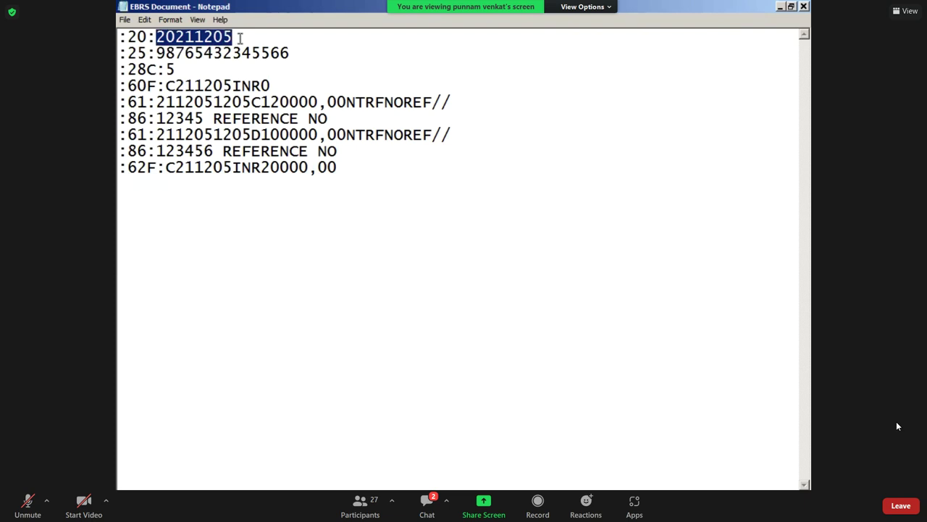
pyautogui.click(154, 154)
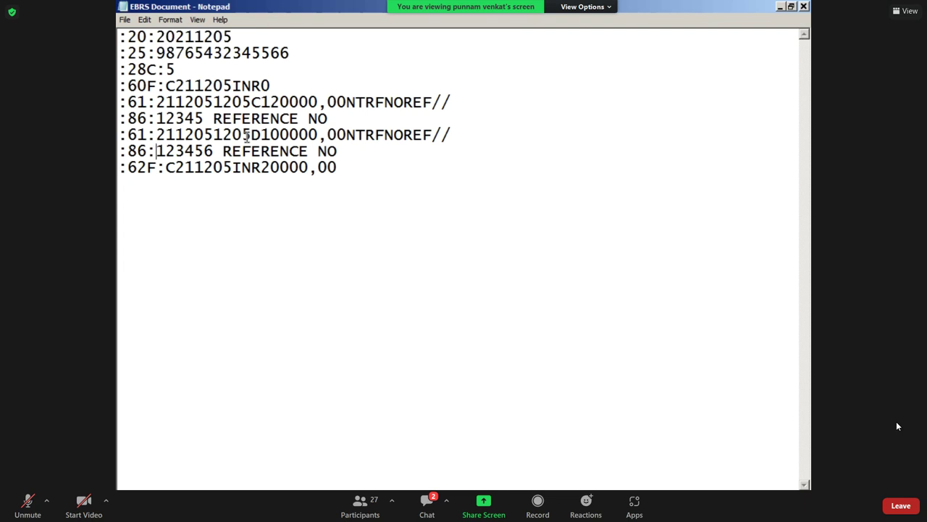
pyautogui.moveTo(121, 38); pyautogui.dragTo(156, 37)
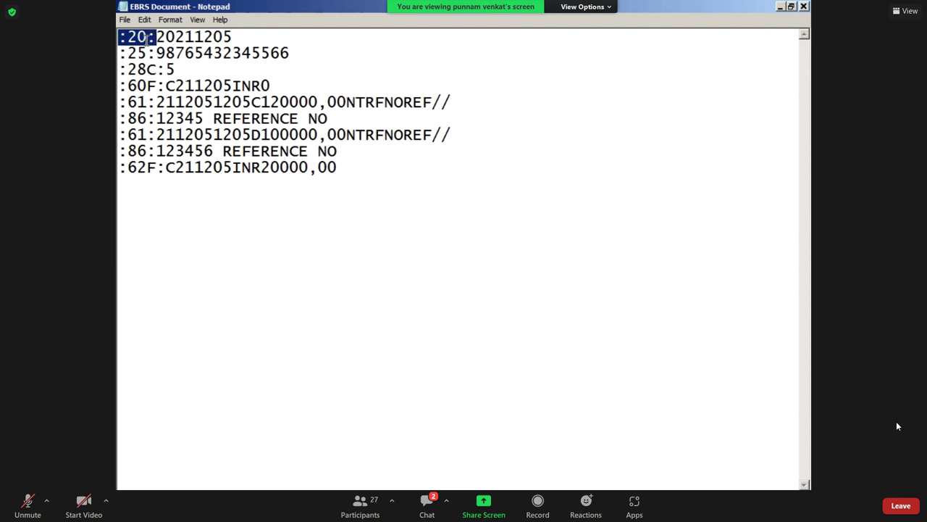
pyautogui.click(139, 53)
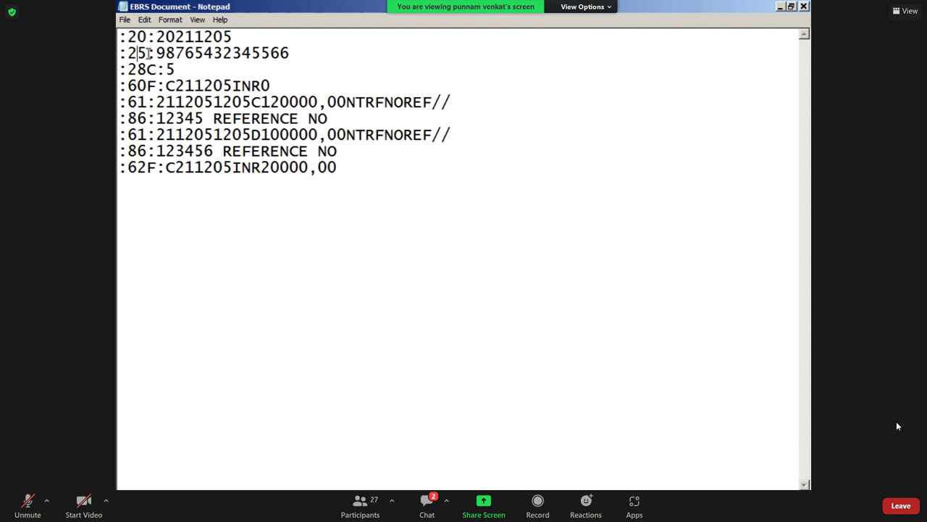
pyautogui.click(147, 53)
pyautogui.click(175, 53)
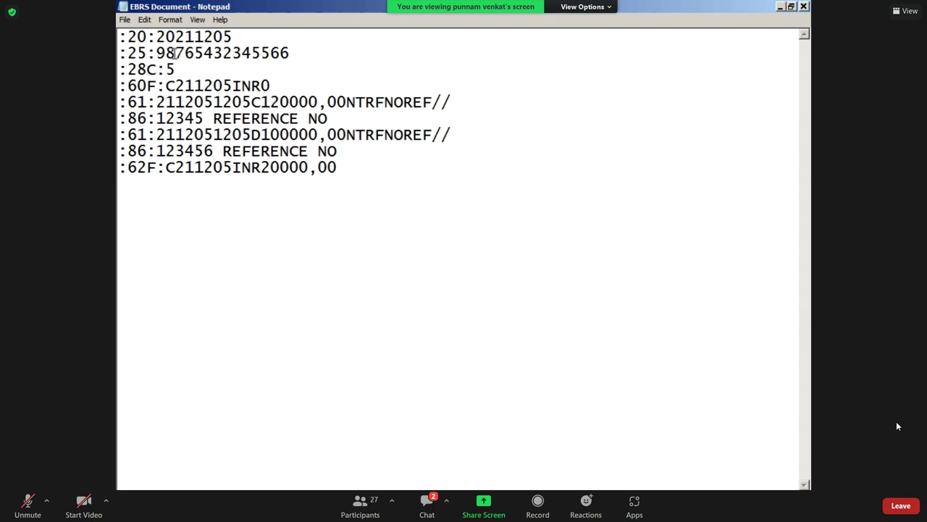
pyautogui.click(128, 53)
pyautogui.click(135, 70)
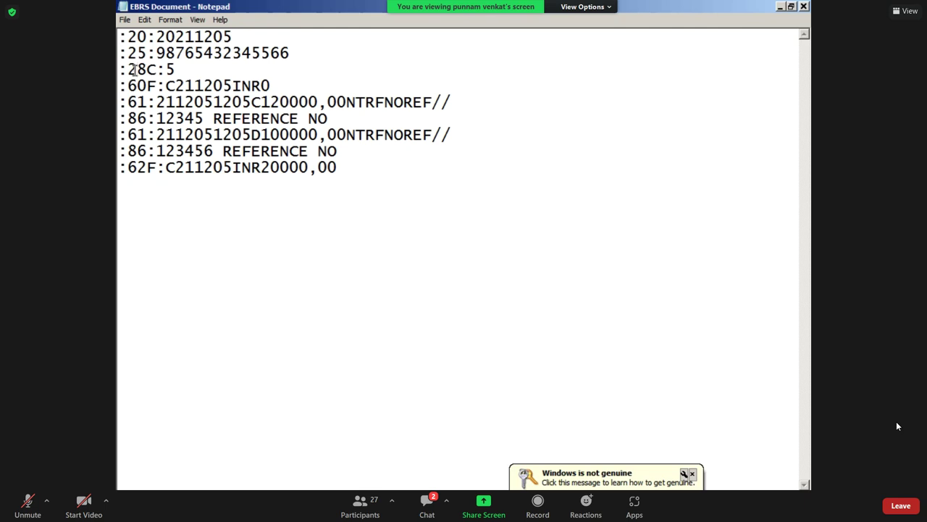
pyautogui.click(137, 87)
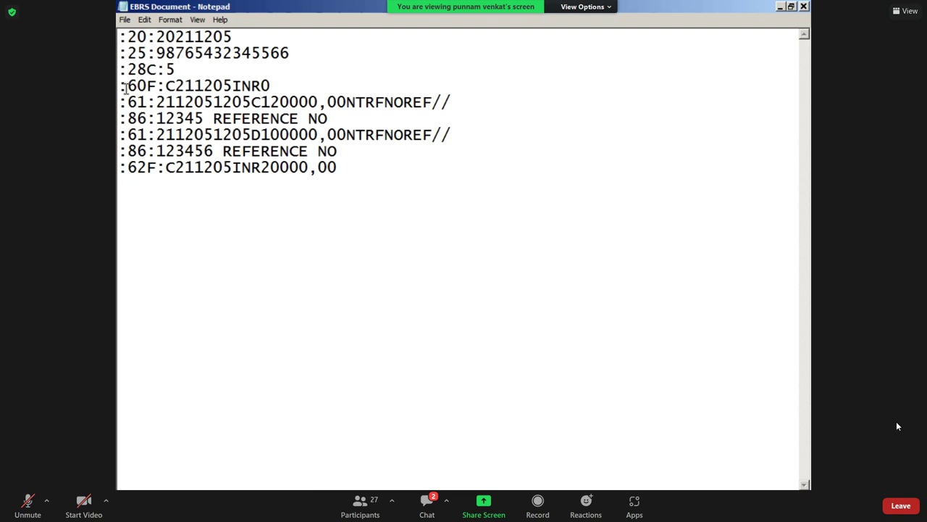
pyautogui.click(137, 101)
pyautogui.click(131, 118)
pyautogui.click(187, 118)
pyautogui.click(134, 119)
pyautogui.press('Right')
pyautogui.click(333, 120)
pyautogui.moveTo(334, 120); pyautogui.dragTo(156, 119)
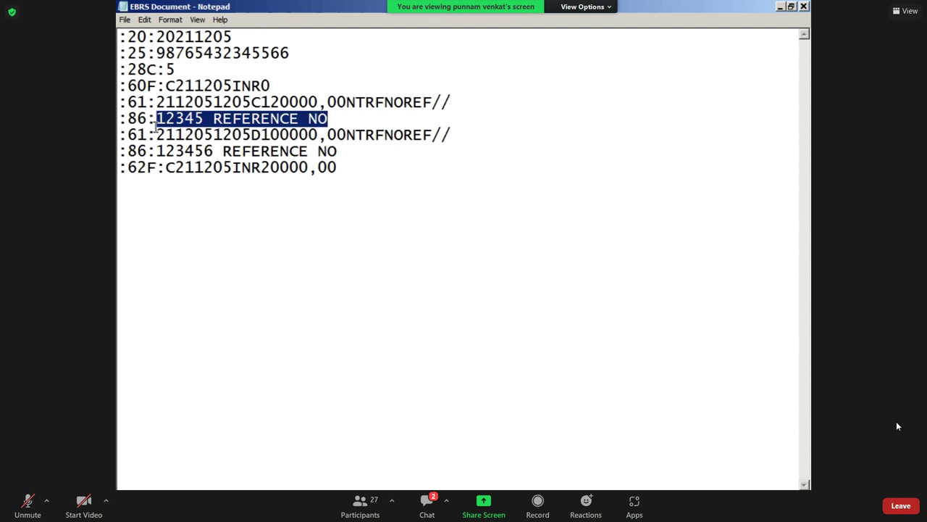
pyautogui.click(194, 152)
pyautogui.click(163, 216)
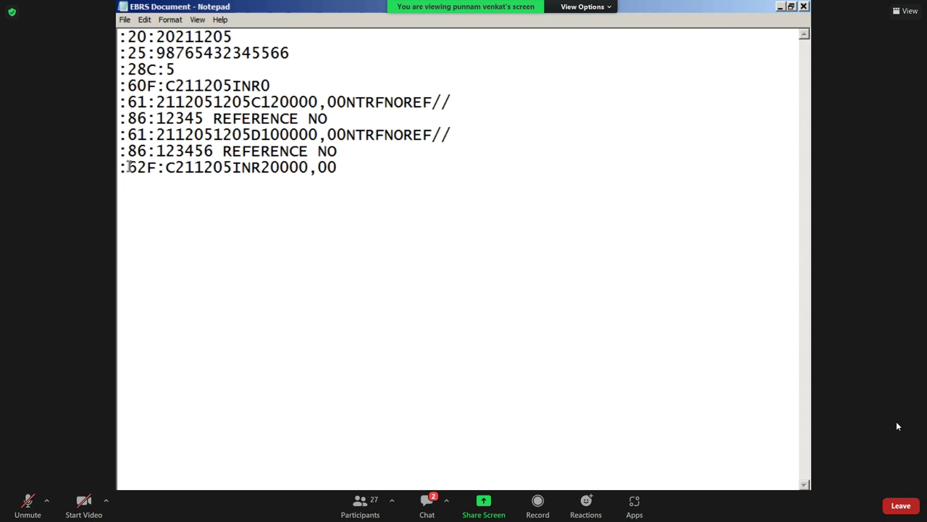
pyautogui.click(150, 168)
# Restore the Notepad statement window and place the caret before the :20 reference value.
pyautogui.click(791, 9)
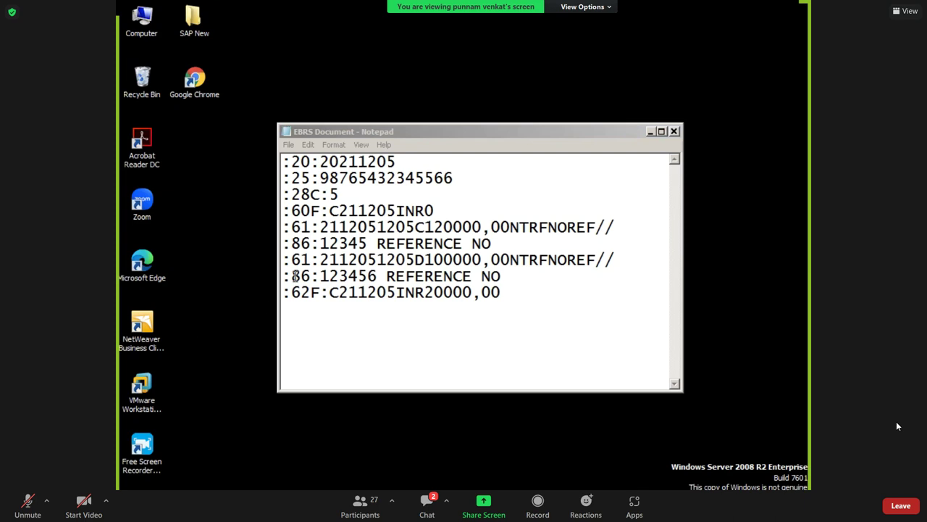
pyautogui.click(302, 231)
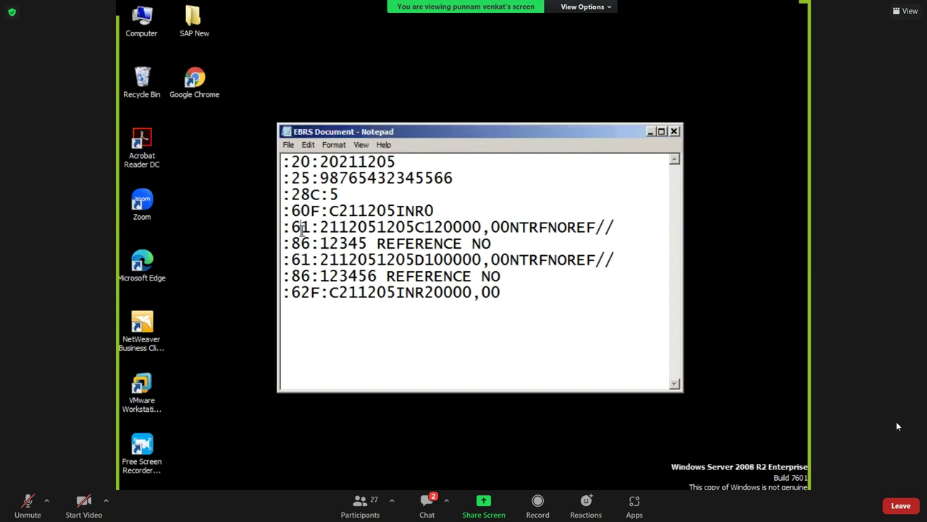
pyautogui.click(302, 244)
pyautogui.click(301, 275)
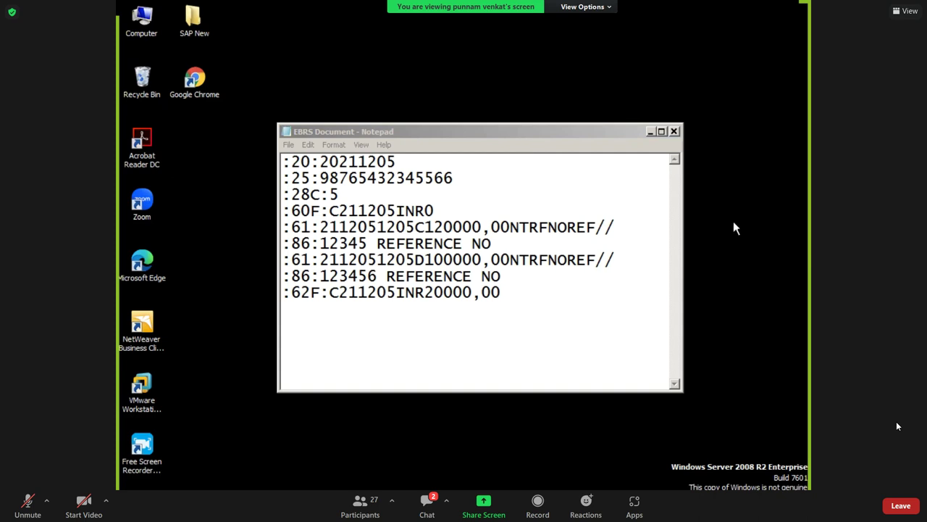
pyautogui.click(310, 162)
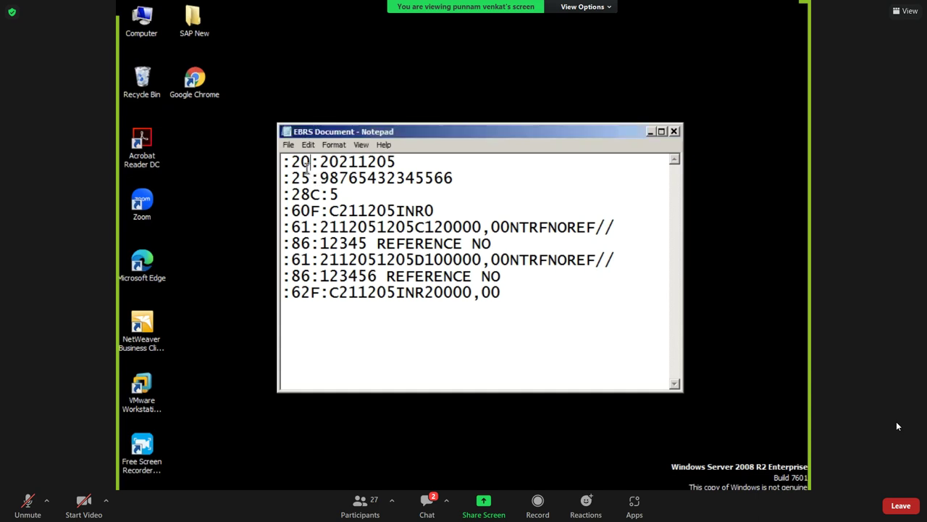
pyautogui.click(292, 167)
# Change the year in the :20 reference from 2021 to 2022.
pyautogui.moveTo(319, 163); pyautogui.dragTo(357, 162)
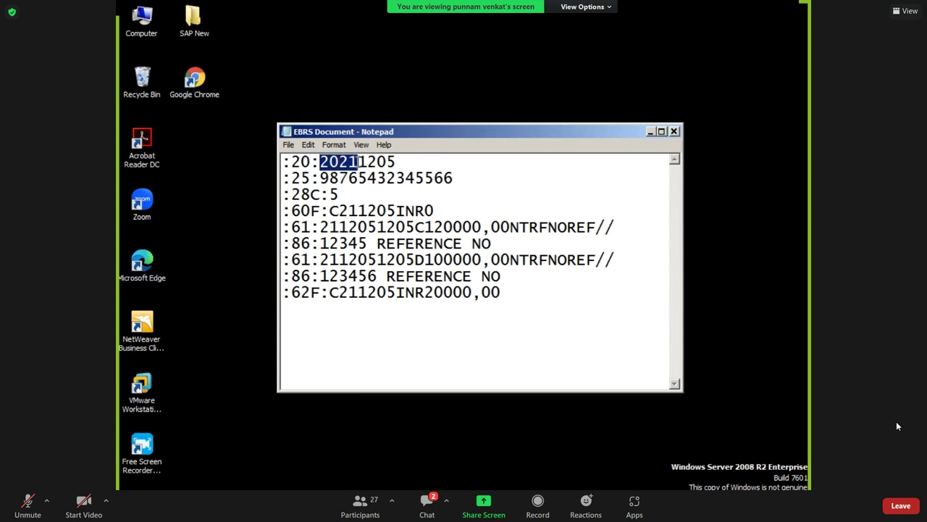
pyautogui.click(357, 161)
pyautogui.press('BackSpace')
pyautogui.write('2')
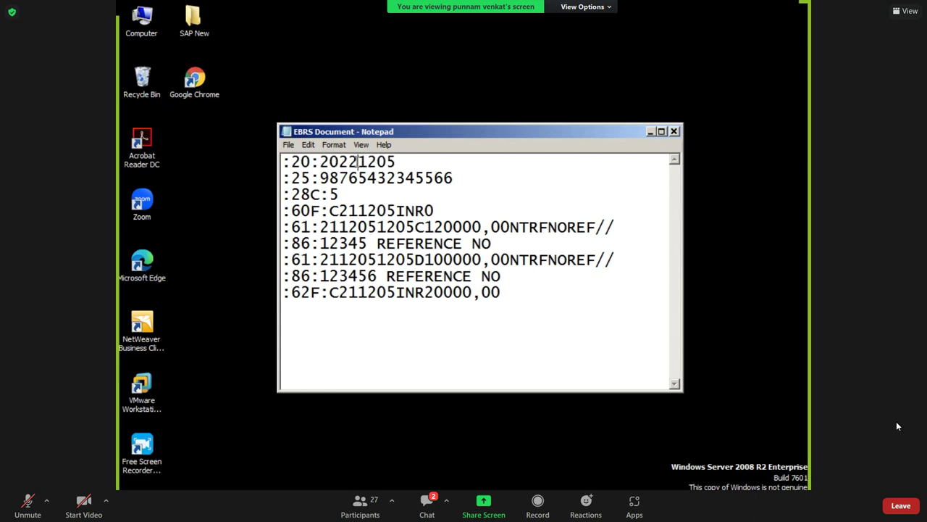
pyautogui.moveTo(357, 162); pyautogui.dragTo(320, 162)
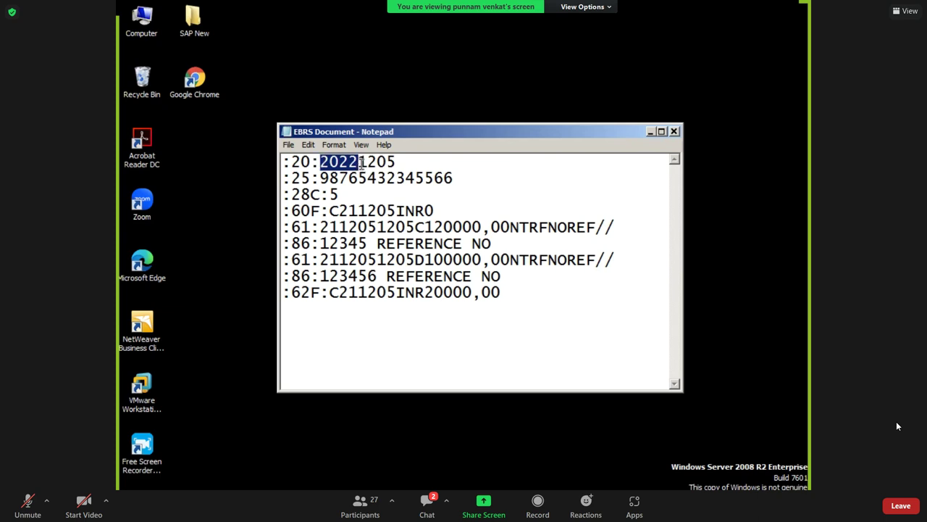
pyautogui.click(360, 161)
# Change the :20 reference day from 05 to 30, making it :20:20221230.
pyautogui.moveTo(359, 161); pyautogui.dragTo(375, 161)
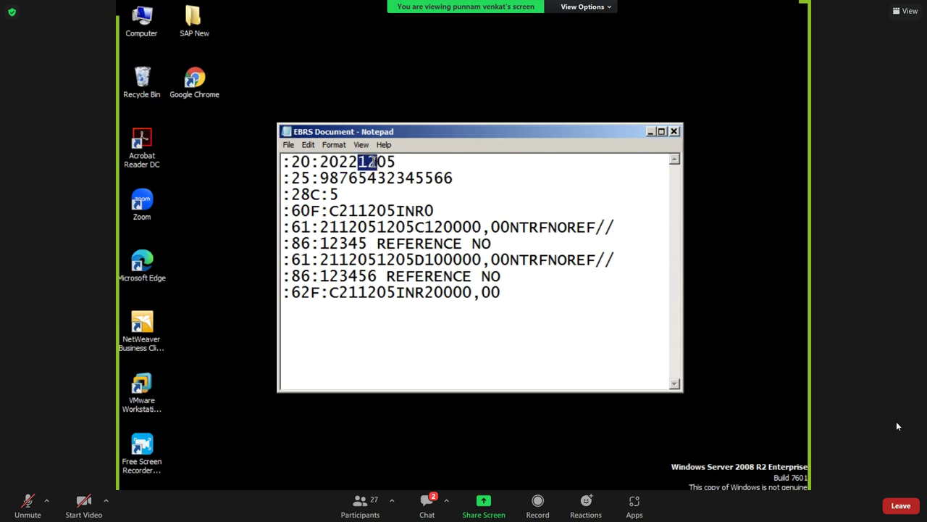
pyautogui.moveTo(377, 162); pyautogui.dragTo(397, 161)
pyautogui.doubleClick(396, 161)
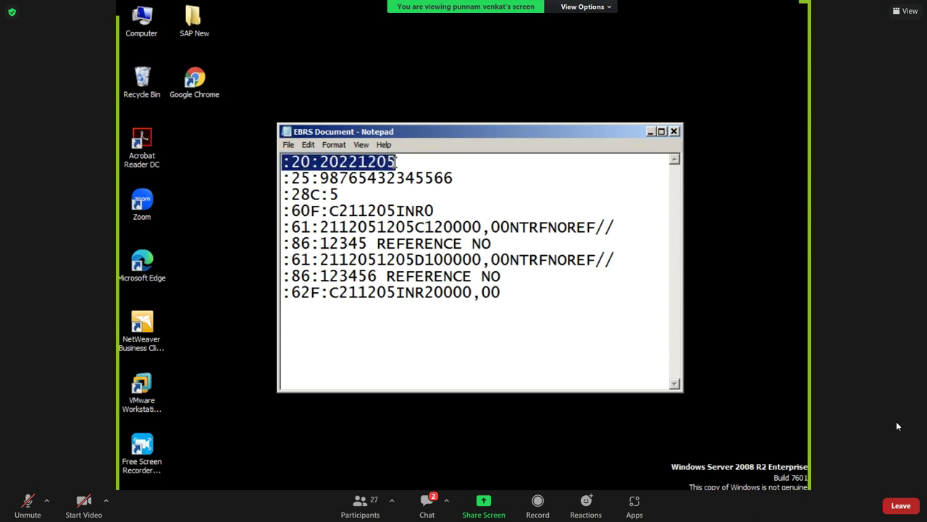
pyautogui.click(396, 162)
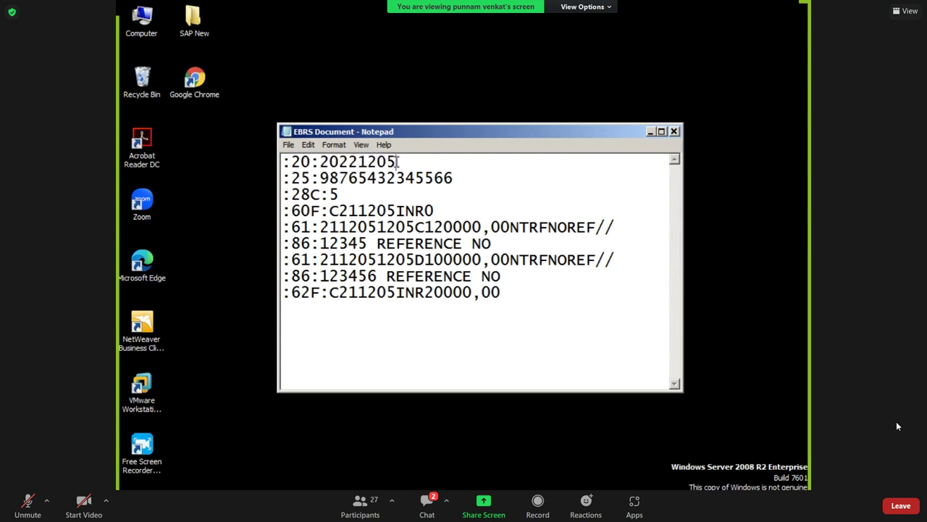
pyautogui.press('BackSpace')
pyautogui.press('BackSpace')
pyautogui.write('30')
pyautogui.moveTo(320, 162); pyautogui.dragTo(397, 161)
pyautogui.click(368, 162)
# Select the :25 account number value and switch to the SAP window.
pyautogui.moveTo(282, 178); pyautogui.dragTo(330, 178)
pyautogui.click(348, 178)
pyautogui.moveTo(319, 179); pyautogui.dragTo(454, 181)
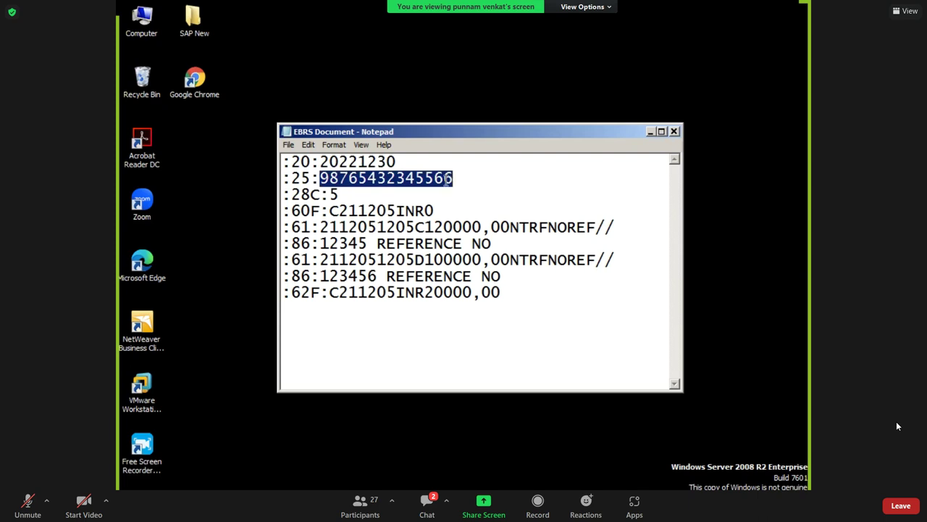
pyautogui.click(410, 180)
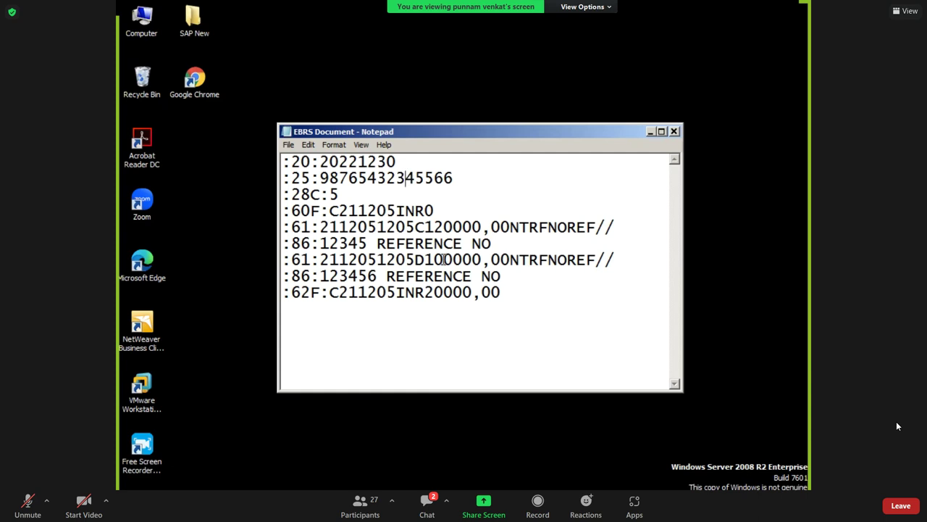
pyautogui.hotkey('alt', 'Tab')
pyautogui.press('Tab')
pyautogui.press('Tab')
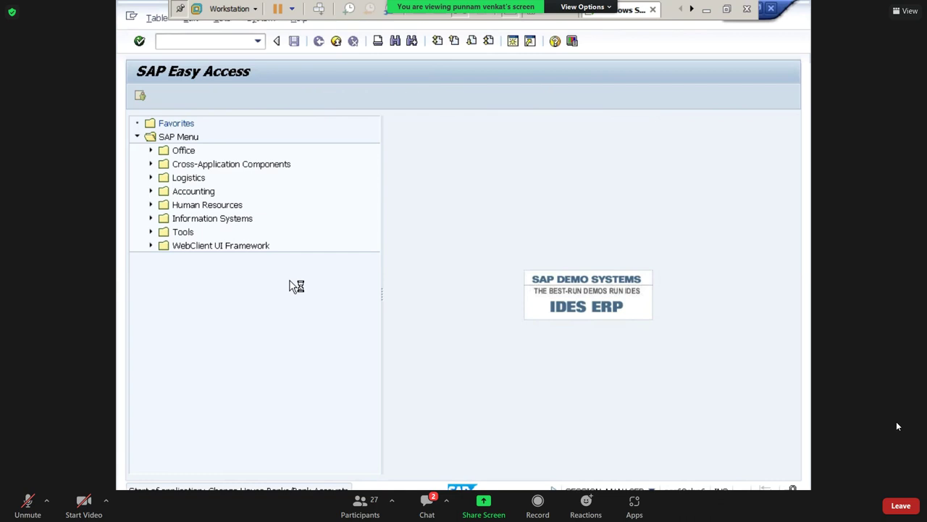
pyautogui.click(300, 258)
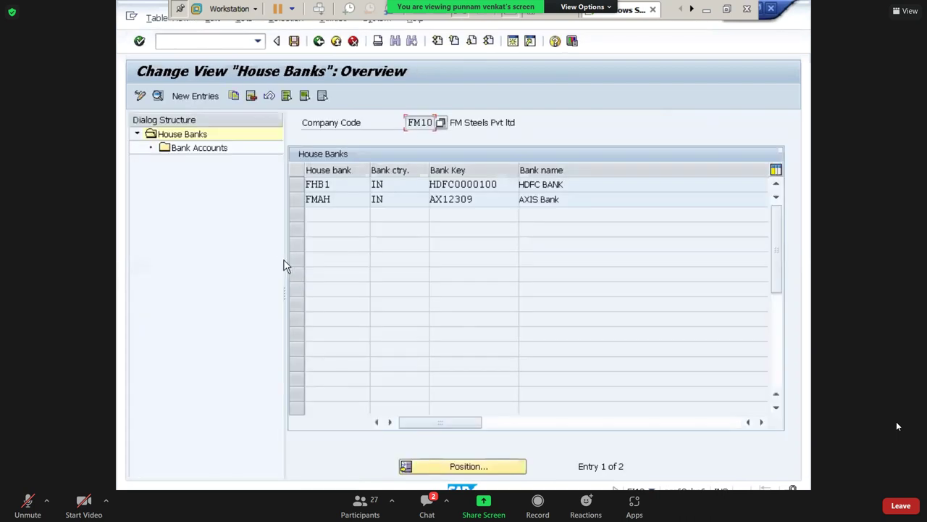
pyautogui.doubleClick(319, 200)
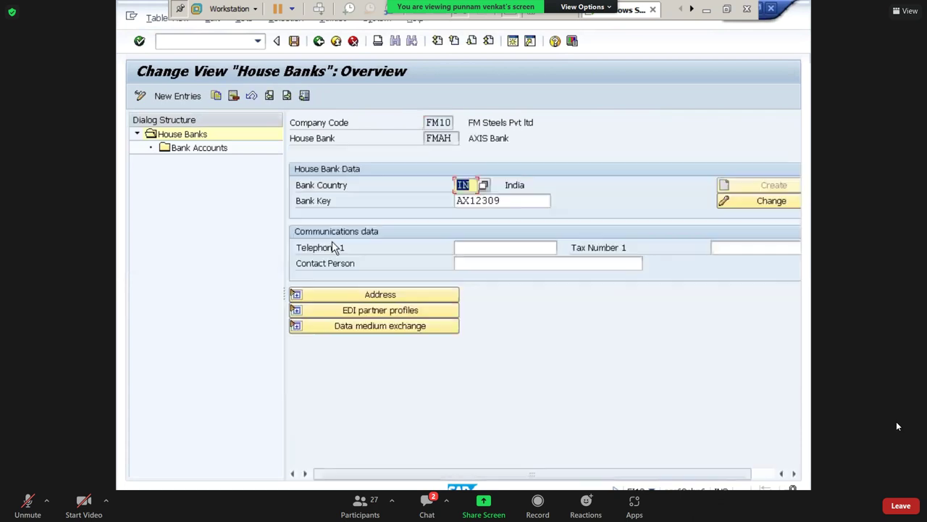
pyautogui.doubleClick(205, 151)
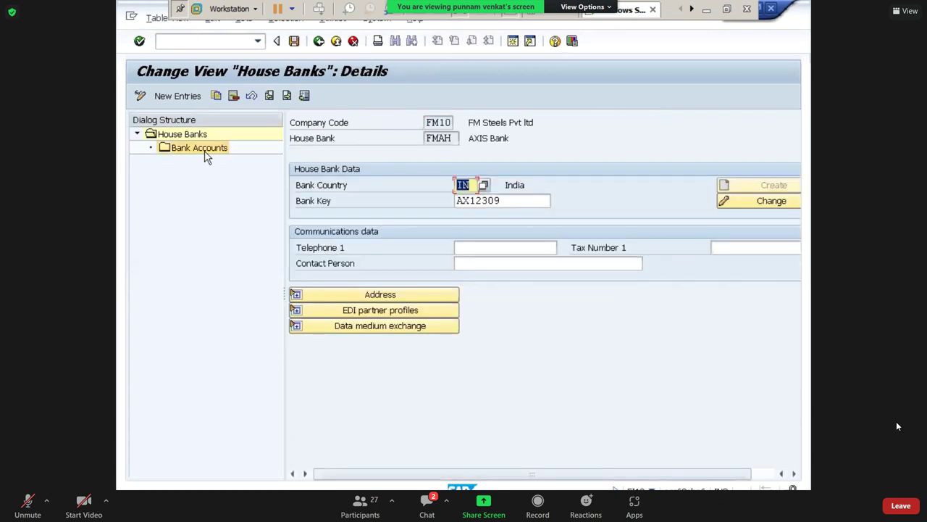
pyautogui.doubleClick(502, 217)
pyautogui.hotkey('ctrl', 'c')
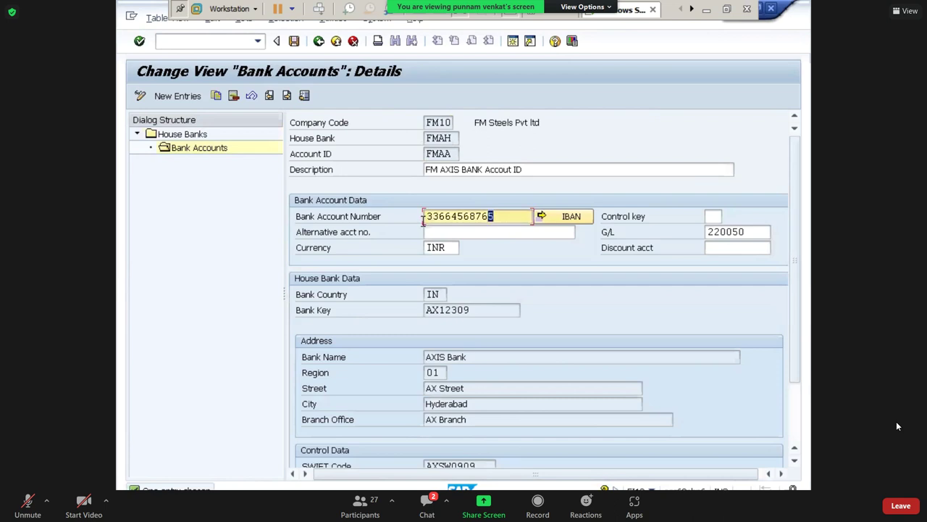
pyautogui.click(427, 218)
pyautogui.click(704, 10)
pyautogui.moveTo(454, 179); pyautogui.dragTo(324, 179)
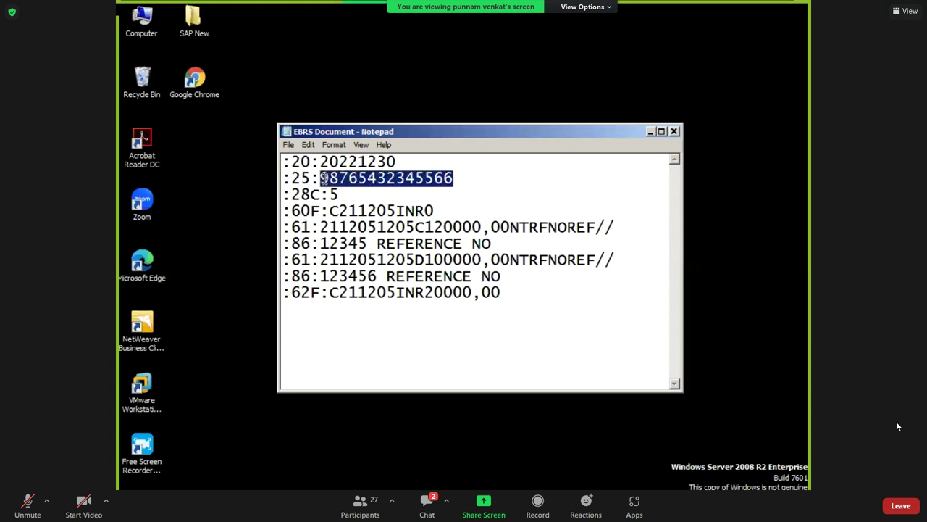
pyautogui.hotkey('ctrl', 'v')
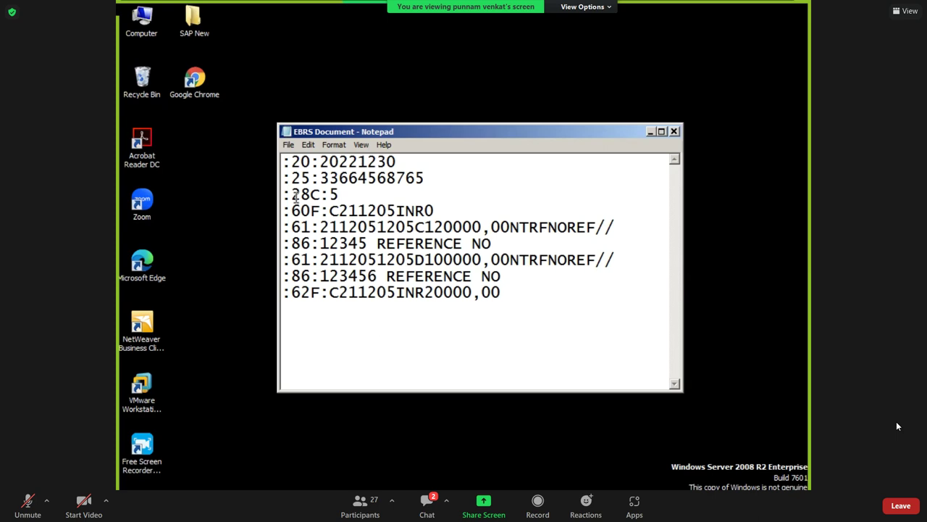
pyautogui.press('BackSpace')
pyautogui.write('8')
# Change the :60F: opening balance year from 21 to 22.
pyautogui.click(435, 210)
pyautogui.keyDown('shift'); pyautogui.click(424, 211); pyautogui.keyUp('shift')
pyautogui.click(330, 210)
pyautogui.hotkey('shift', 'Right')
pyautogui.click(339, 210)
pyautogui.moveTo(341, 211); pyautogui.dragTo(356, 210)
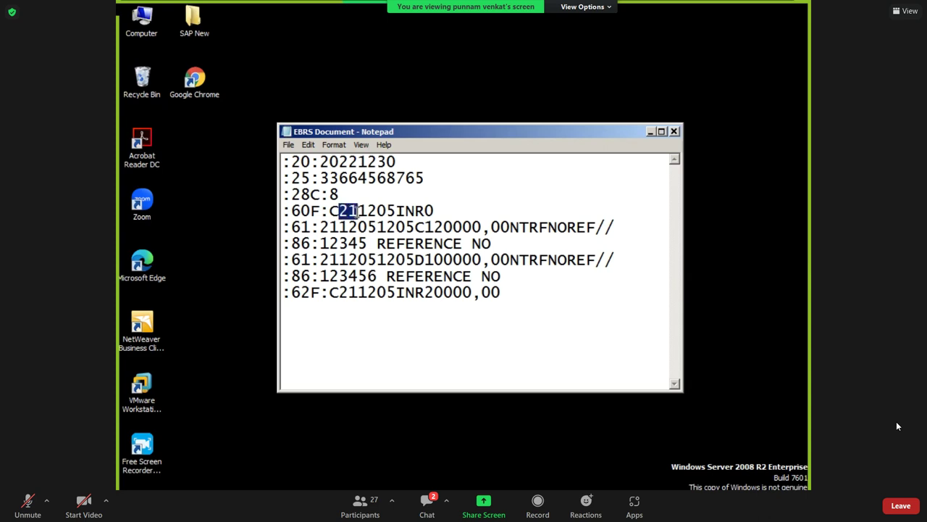
pyautogui.click(357, 211)
pyautogui.moveTo(362, 210); pyautogui.dragTo(375, 211)
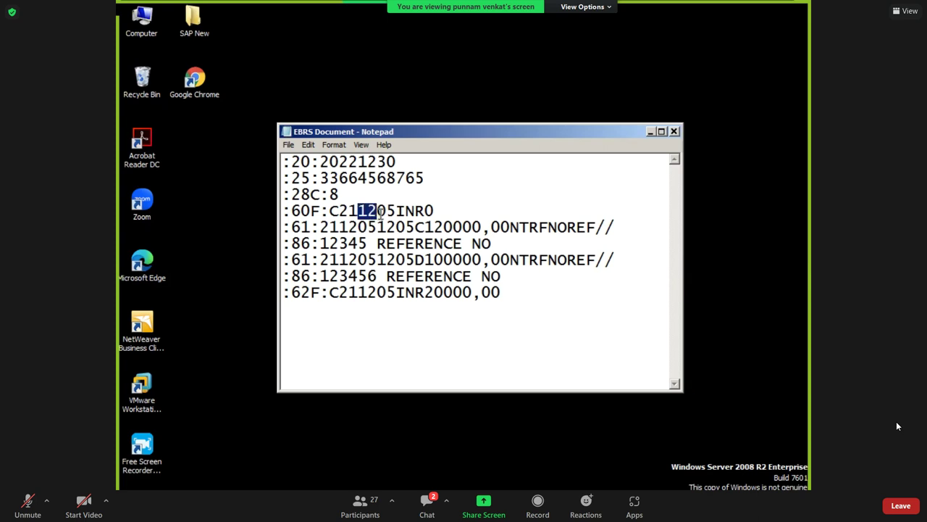
pyautogui.click(382, 210)
pyautogui.moveTo(377, 211); pyautogui.dragTo(396, 211)
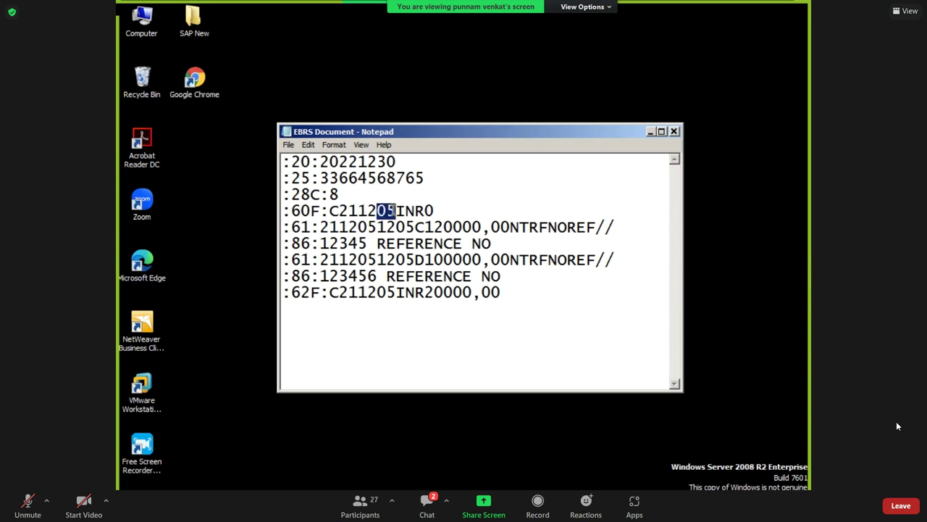
pyautogui.click(357, 210)
pyautogui.press('Delete')
pyautogui.write('2')
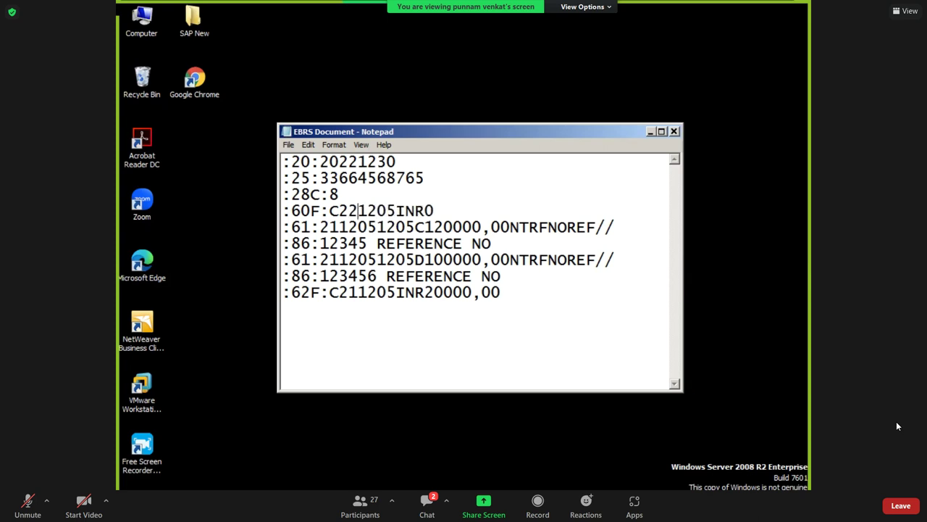
# Change the :60F: day from 05 to 30, giving C221230INR0.
pyautogui.moveTo(358, 211); pyautogui.dragTo(339, 210)
pyautogui.moveTo(359, 211); pyautogui.dragTo(386, 211)
pyautogui.click(395, 211)
pyautogui.press('BackSpace')
pyautogui.press('BackSpace')
pyautogui.write('30')
pyautogui.click(434, 211)
pyautogui.moveTo(396, 211); pyautogui.dragTo(434, 211)
# Highlight opening balance cell G6 in yellow in Excel, then return to SAP.
pyautogui.hotkey('alt', 'Tab')
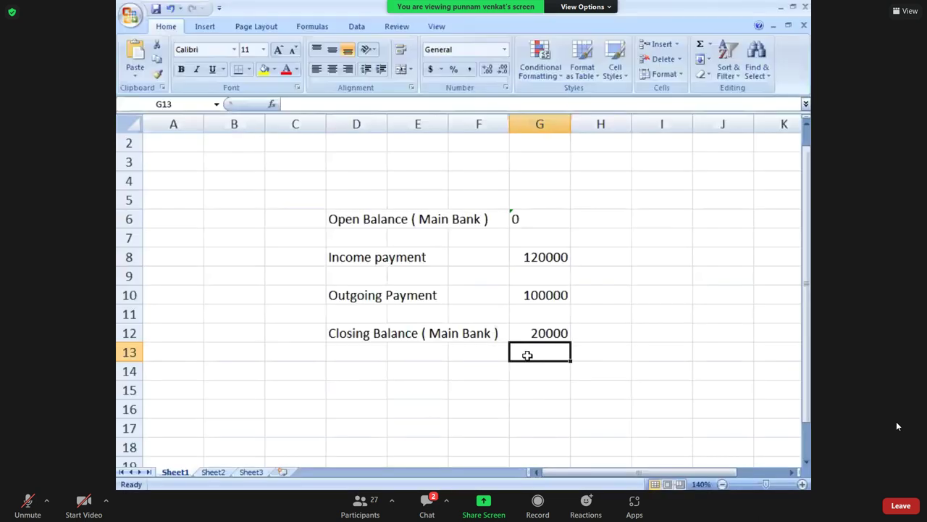
pyautogui.click(522, 230)
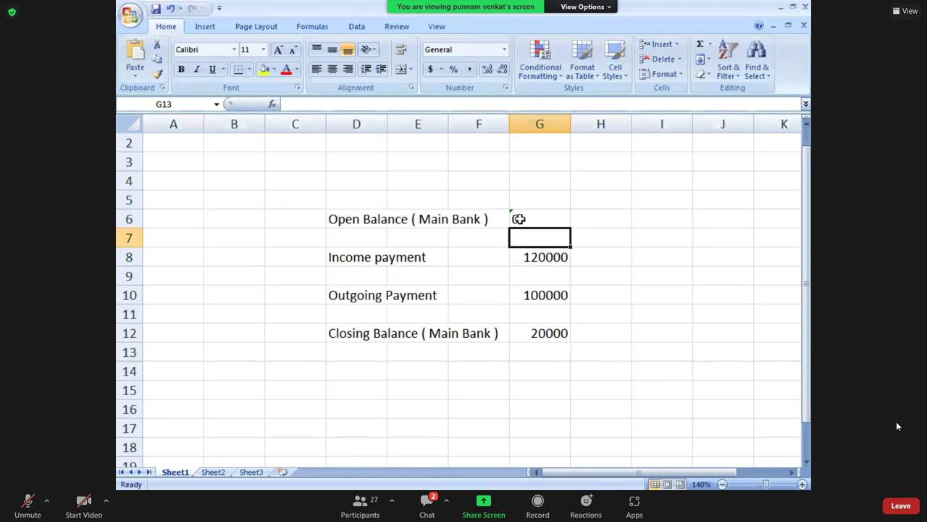
pyautogui.click(519, 219)
pyautogui.click(265, 69)
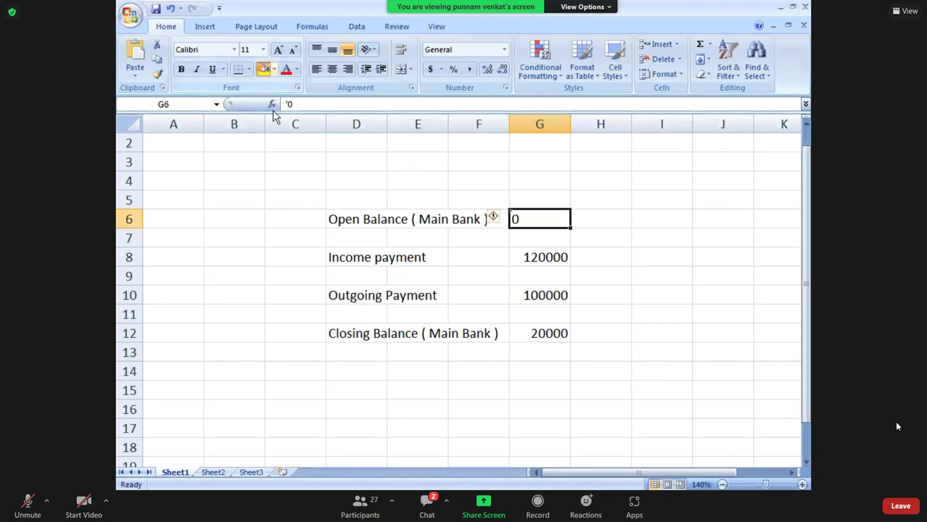
pyautogui.click(295, 194)
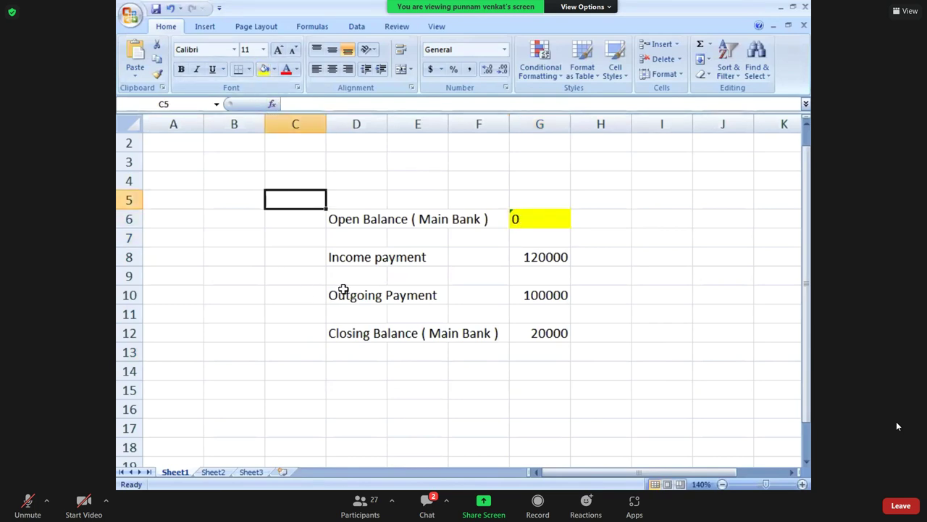
pyautogui.click(353, 258)
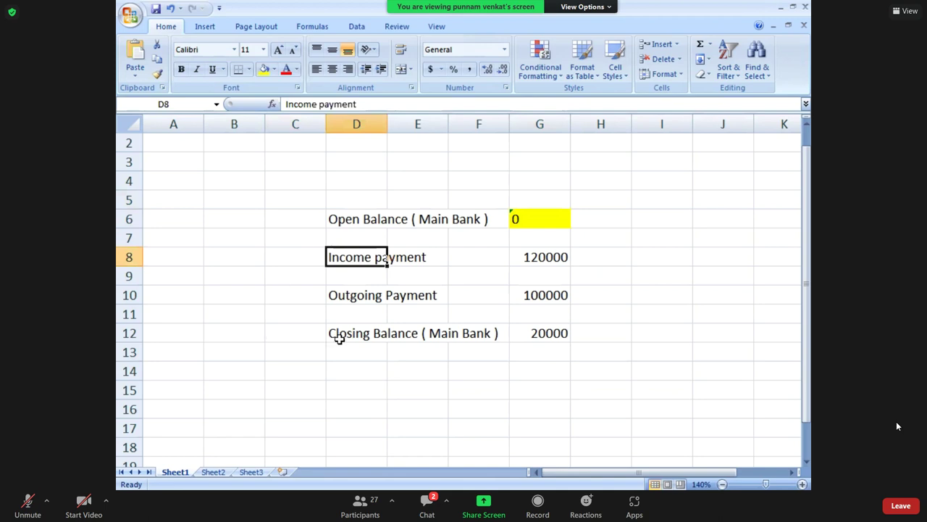
pyautogui.hotkey('alt', 'Tab')
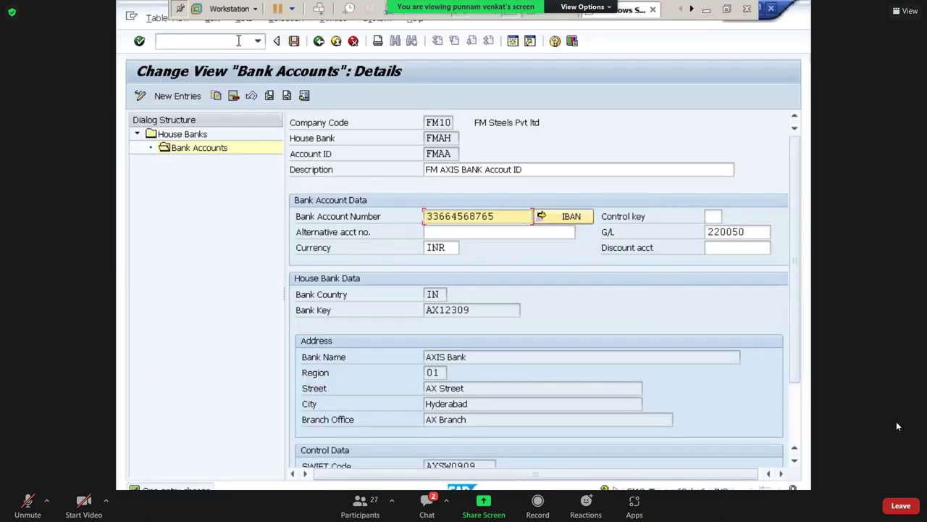
# Run FBL5N with All items to list the customer's open and cleared items in FM10.
pyautogui.click(239, 41)
pyautogui.write('/n')
pyautogui.press('Return')
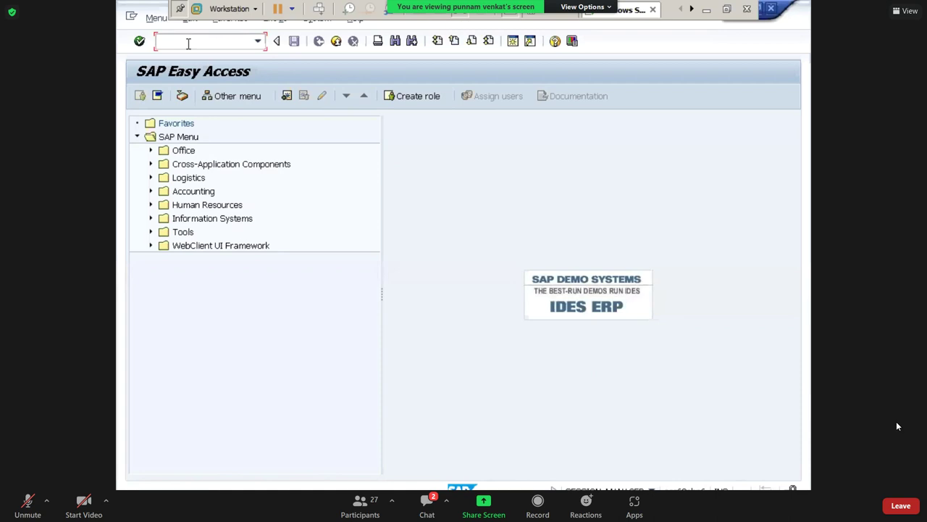
pyautogui.write('FB50')
pyautogui.press('BackSpace')
pyautogui.press('BackSpace')
pyautogui.press('Return')
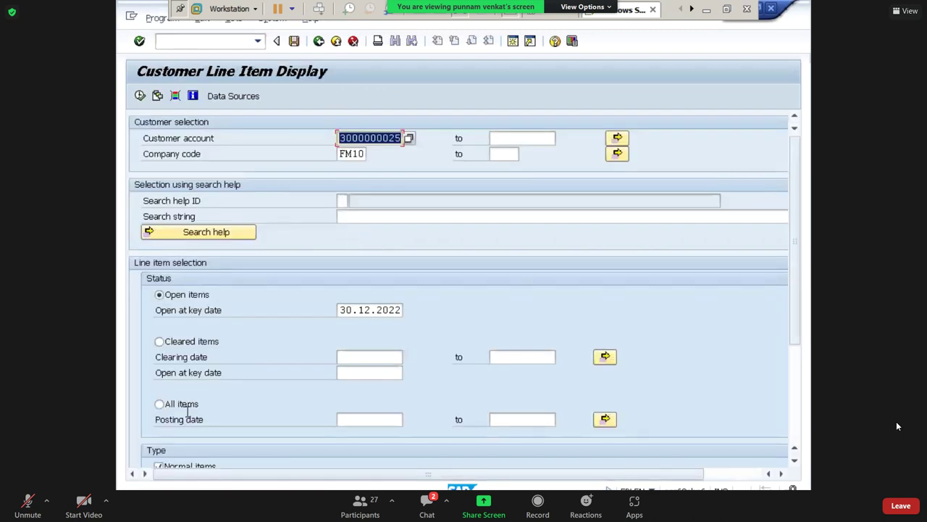
pyautogui.click(181, 403)
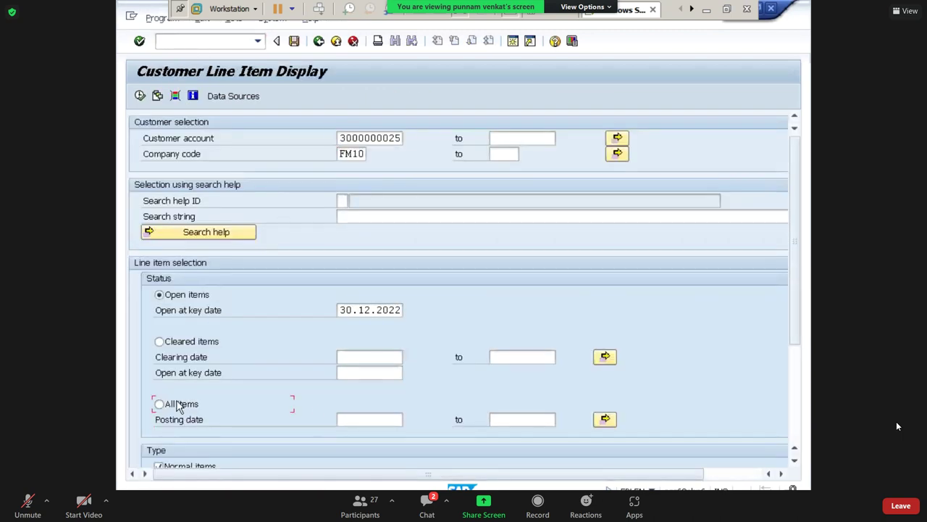
pyautogui.click(139, 97)
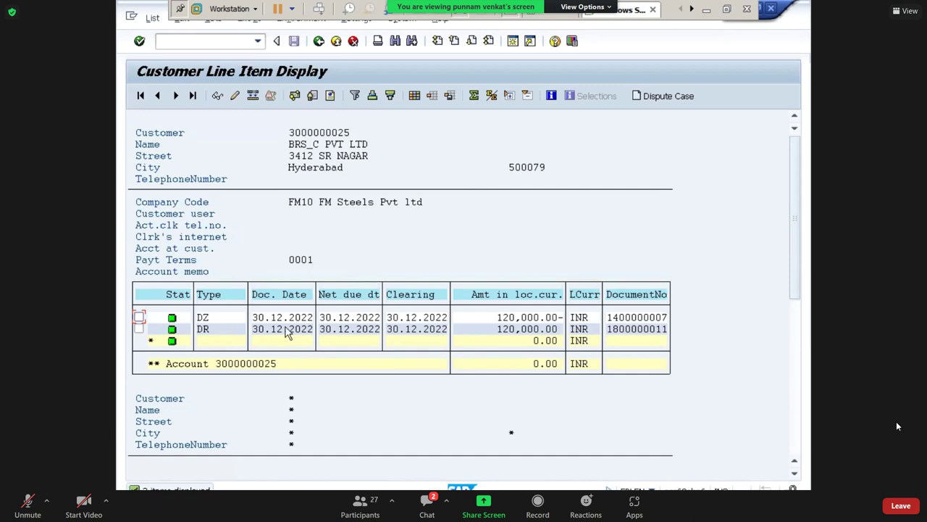
pyautogui.click(203, 330)
pyautogui.click(507, 331)
pyautogui.click(205, 319)
pyautogui.click(525, 319)
pyautogui.click(287, 319)
pyautogui.doubleClick(287, 324)
pyautogui.click(179, 100)
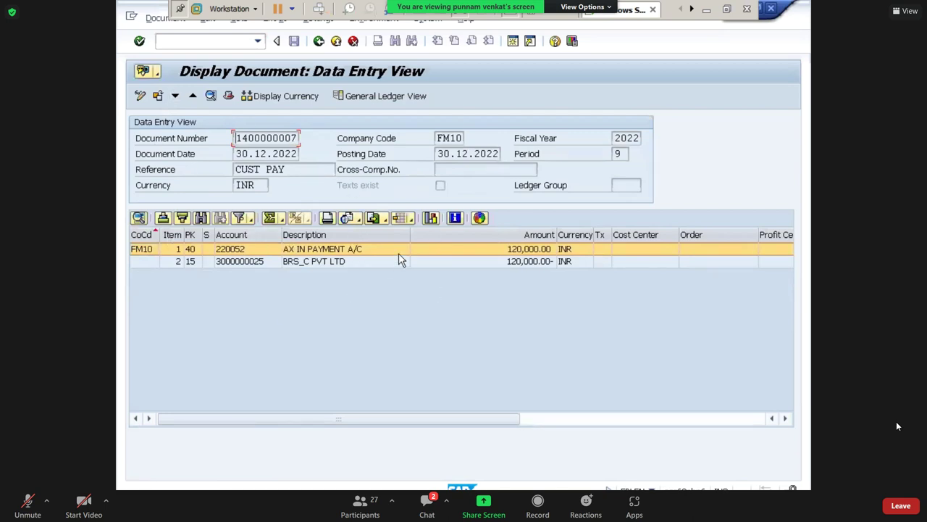
pyautogui.click(514, 254)
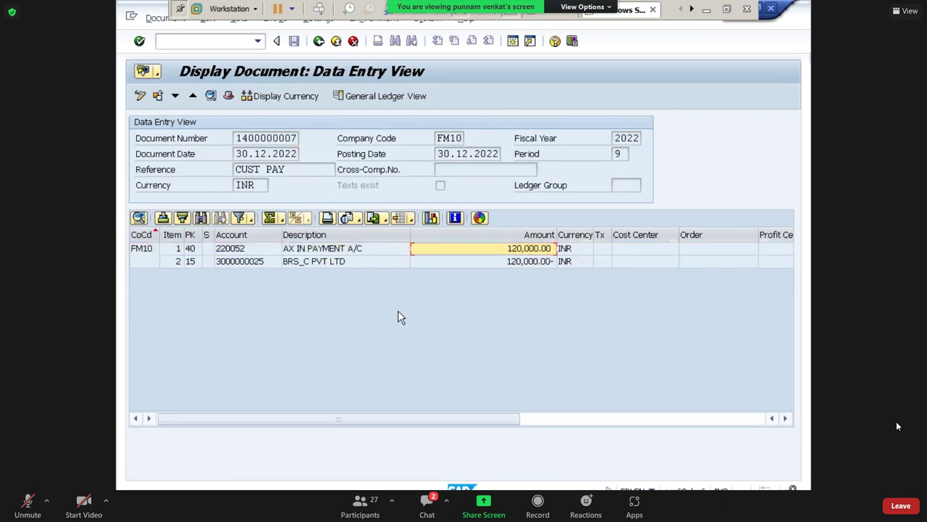
pyautogui.doubleClick(311, 248)
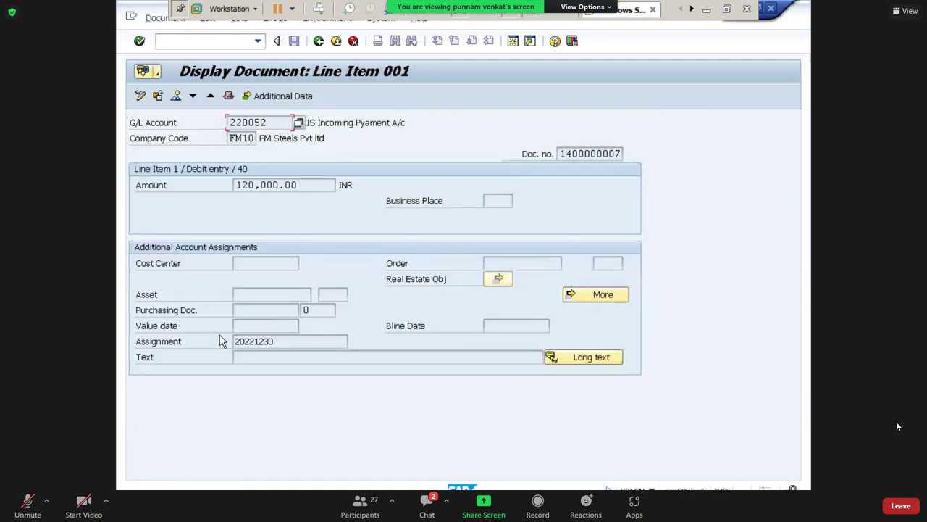
pyautogui.click(260, 329)
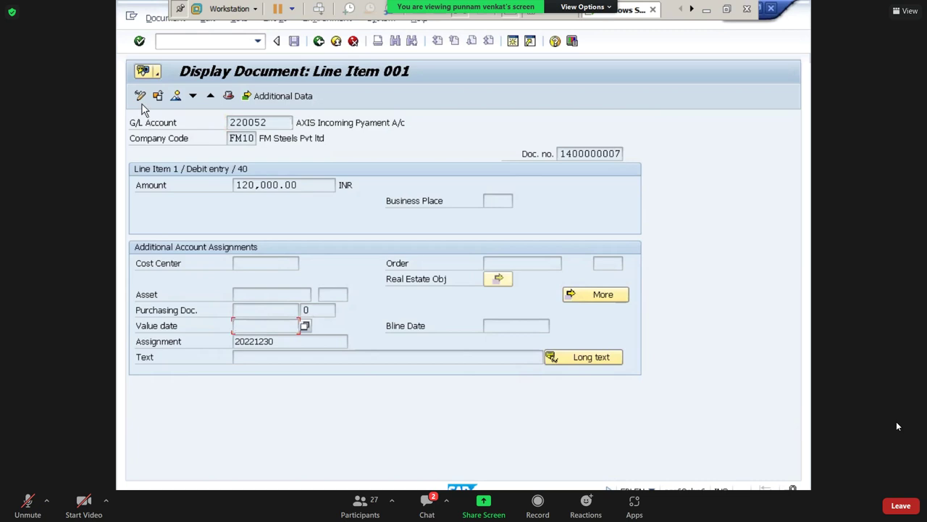
pyautogui.click(141, 97)
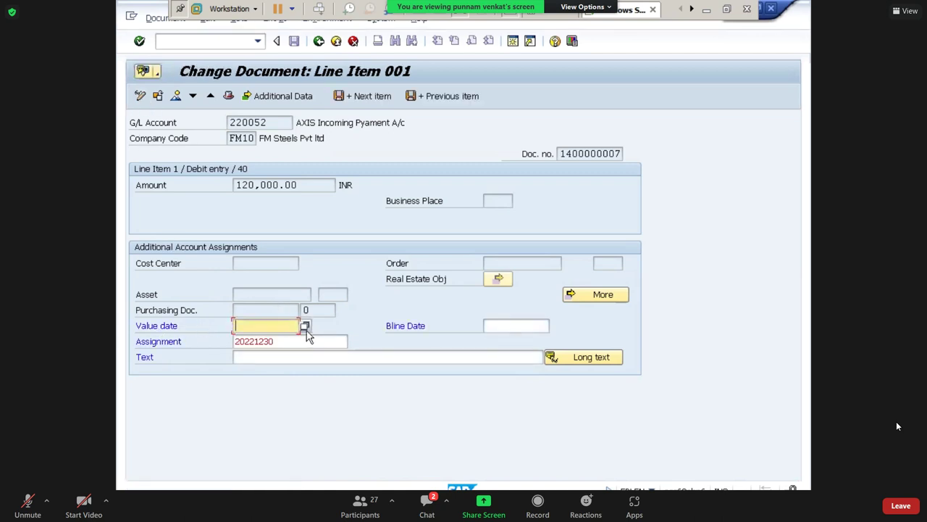
pyautogui.click(305, 326)
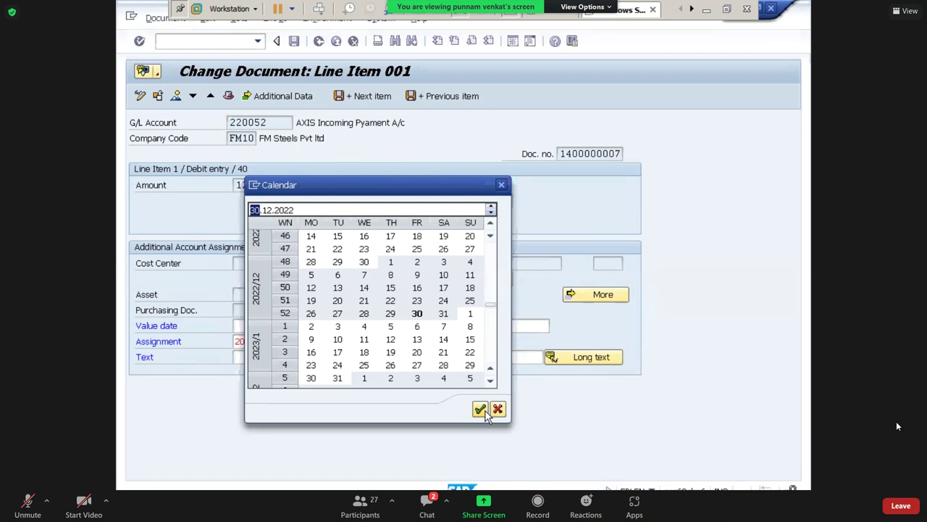
pyautogui.click(480, 410)
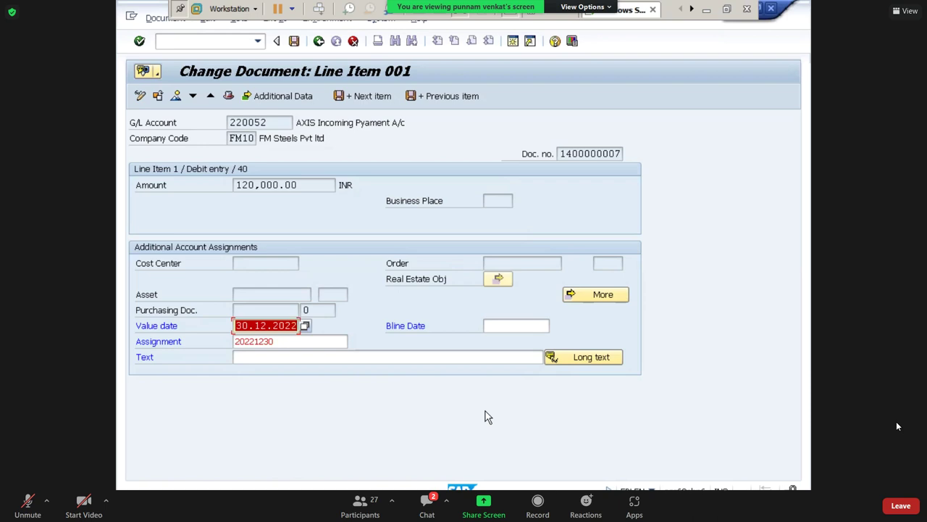
pyautogui.click(296, 45)
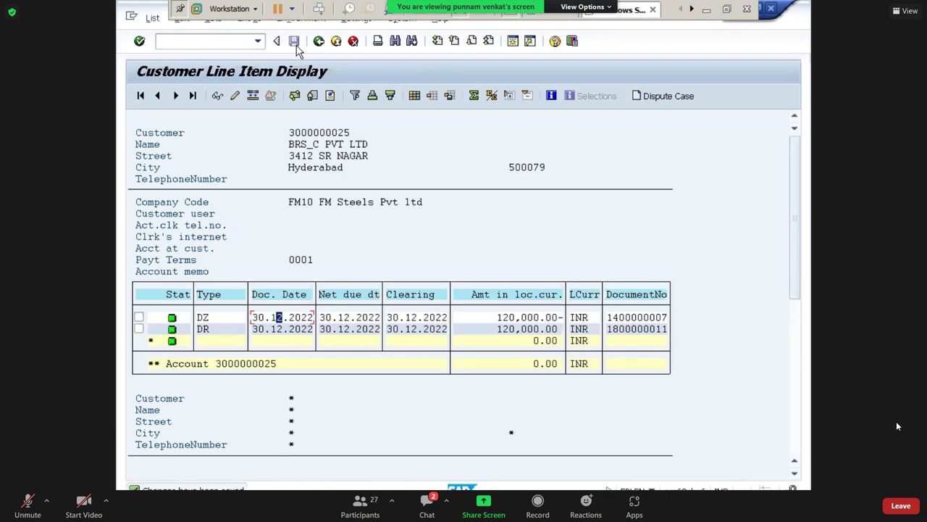
pyautogui.click(512, 319)
pyautogui.click(318, 42)
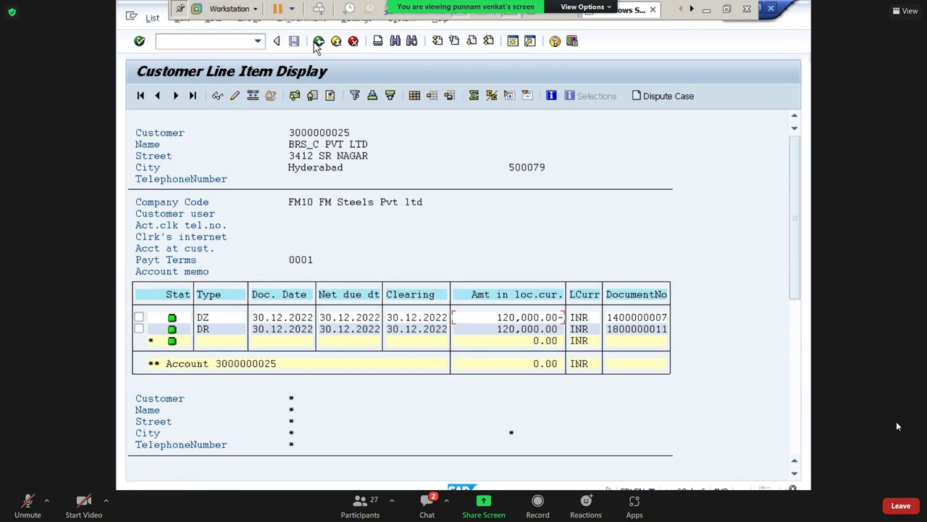
# Run FBL1N with All items and open the vendor's 100,000.00 KZ outgoing payment.
pyautogui.click(318, 42)
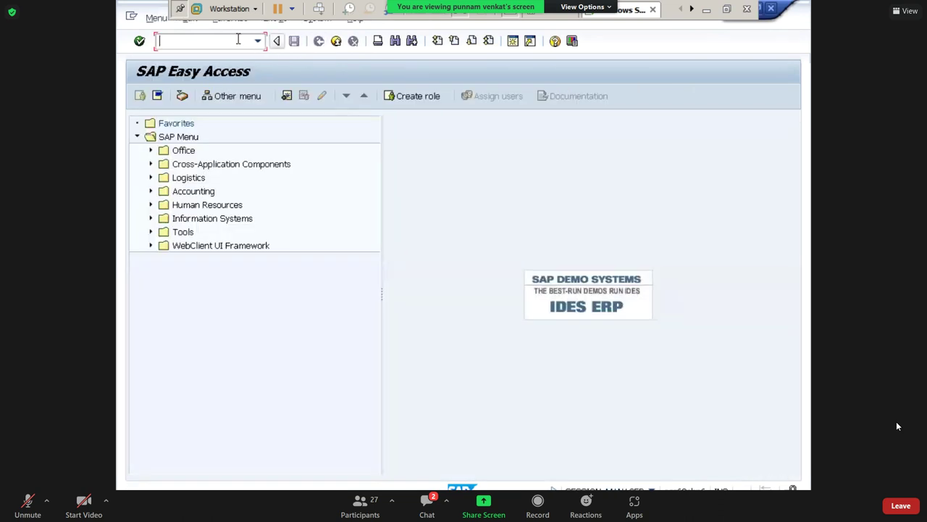
pyautogui.write('FBL1N')
pyautogui.press('Return')
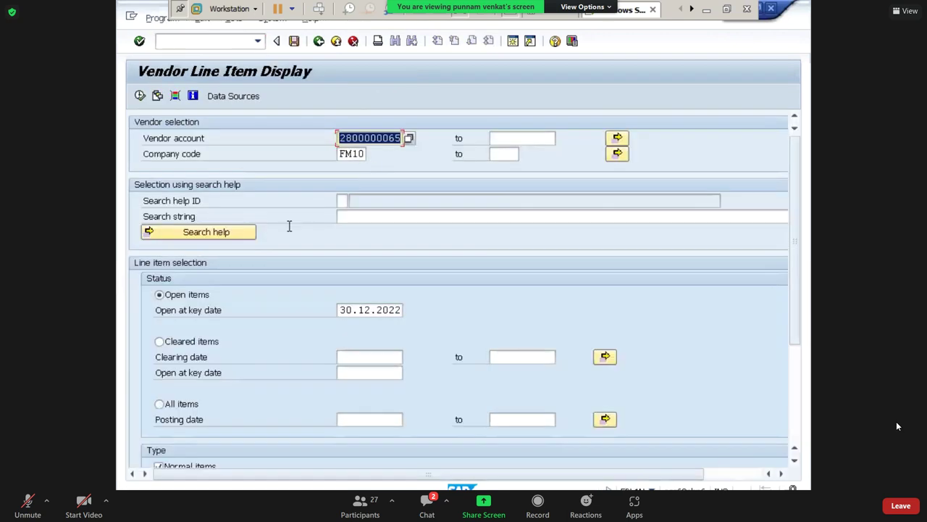
pyautogui.click(163, 406)
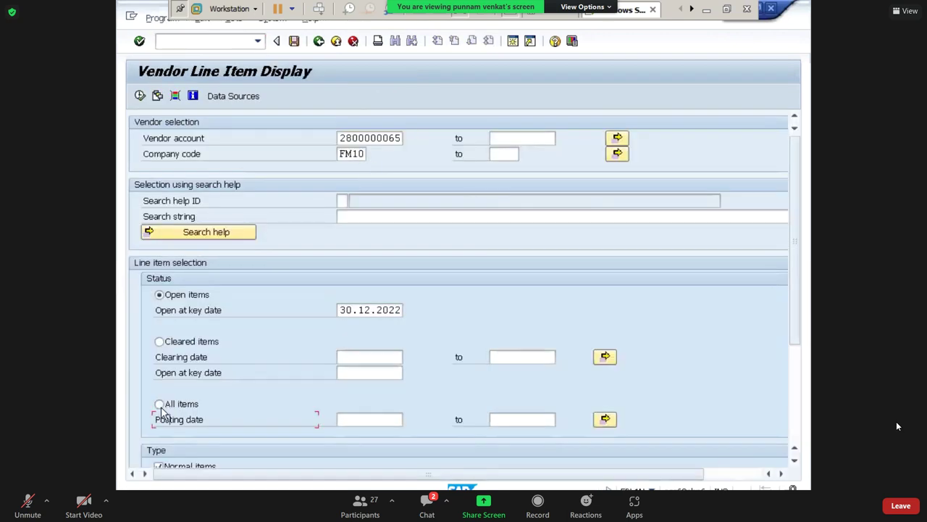
pyautogui.click(139, 97)
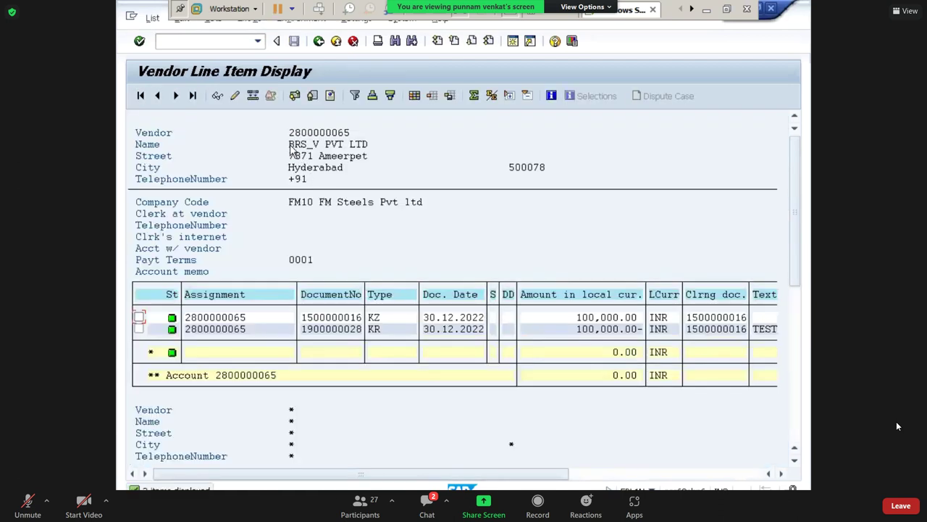
pyautogui.click(374, 328)
pyautogui.click(373, 318)
pyautogui.click(590, 318)
pyautogui.doubleClick(241, 319)
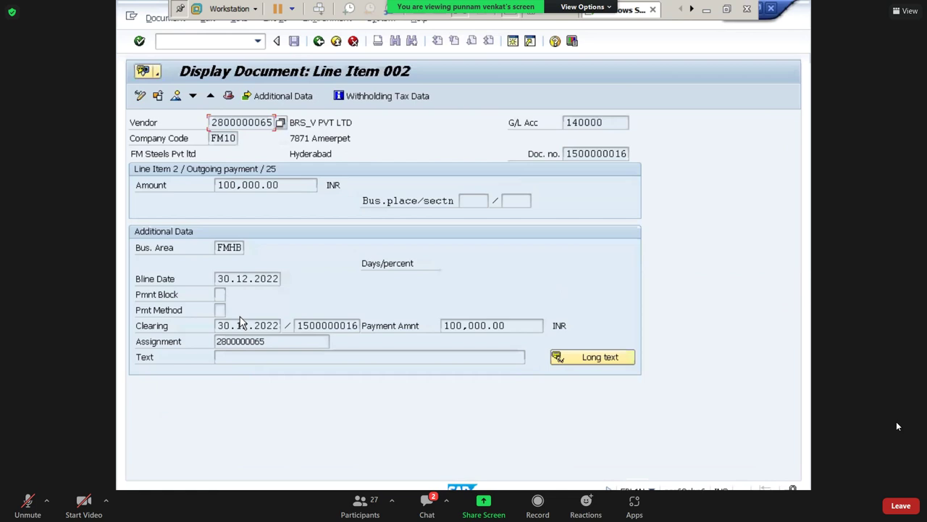
pyautogui.click(141, 100)
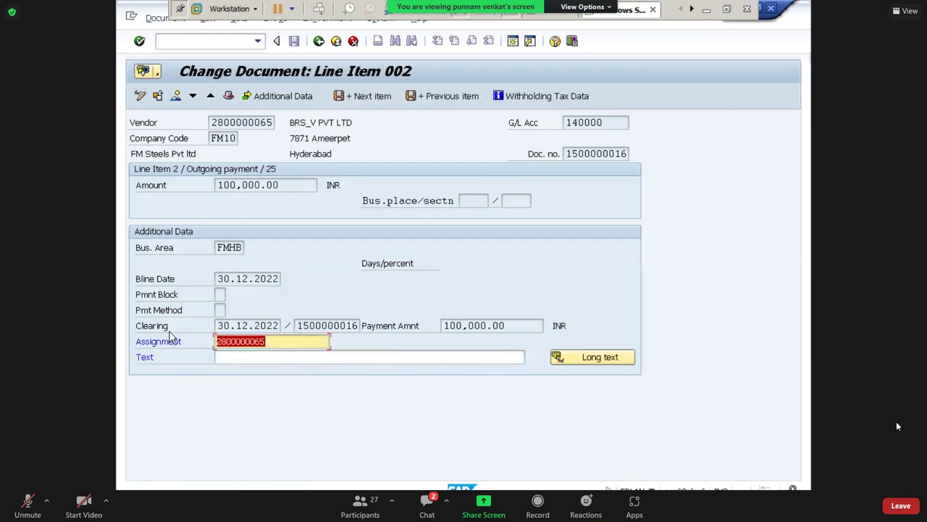
pyautogui.click(176, 98)
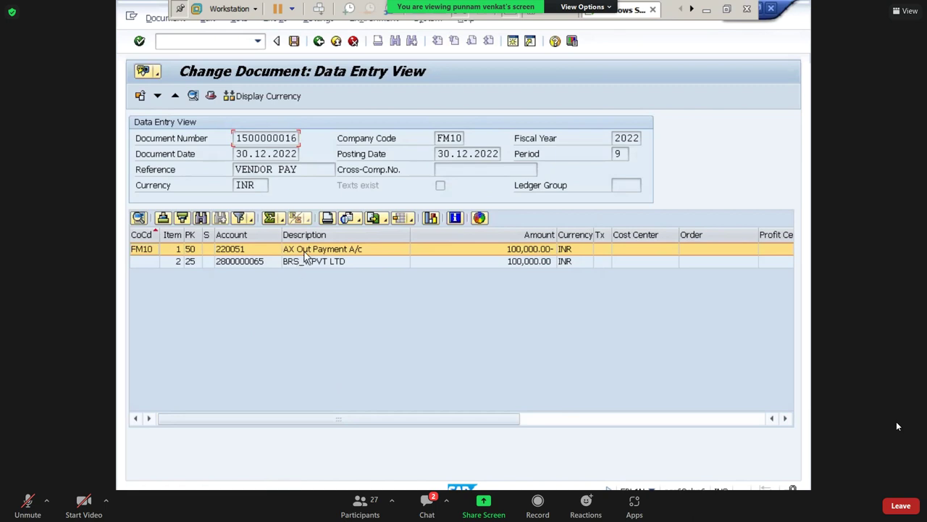
pyautogui.doubleClick(304, 251)
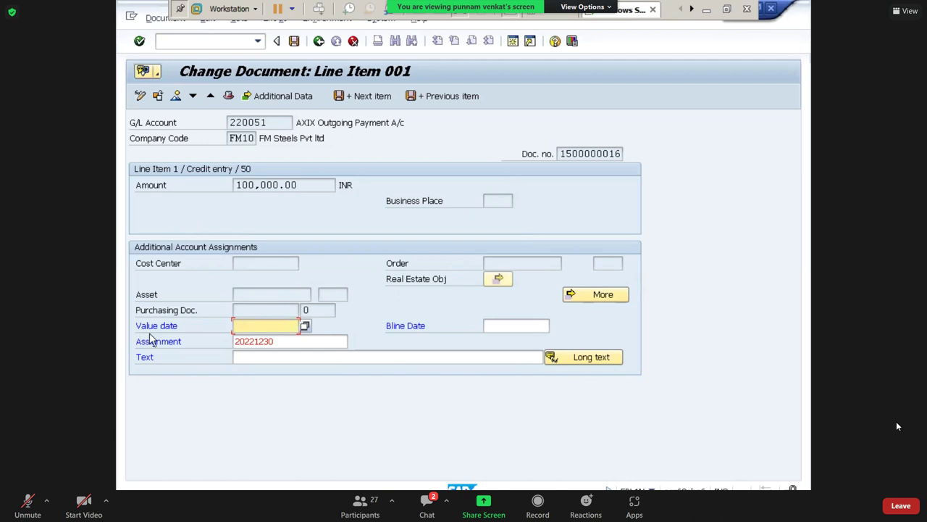
pyautogui.click(305, 326)
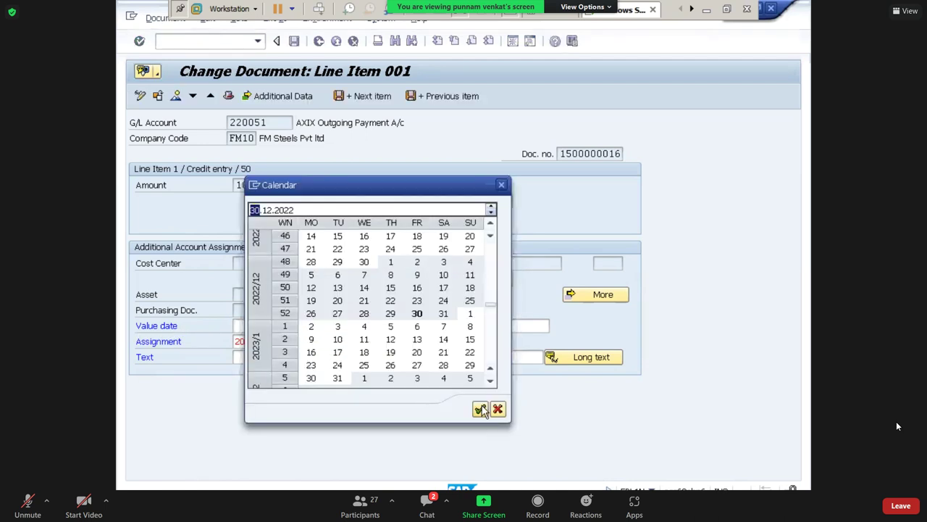
pyautogui.click(481, 410)
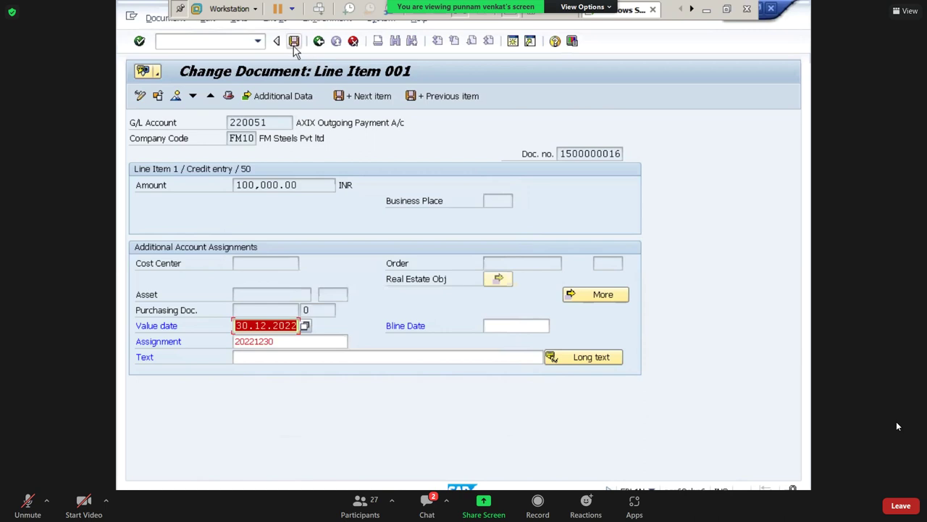
pyautogui.click(294, 42)
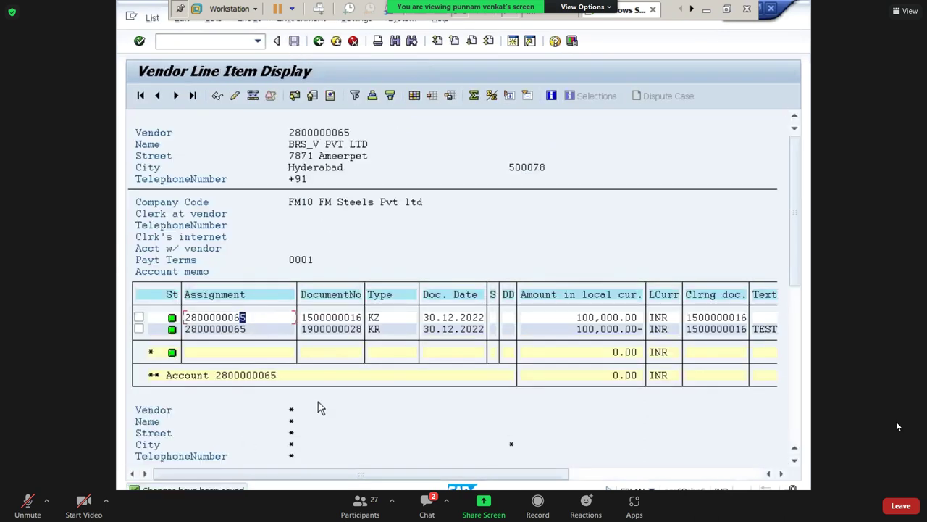
pyautogui.click(213, 41)
pyautogui.write('/n')
pyautogui.press('Return')
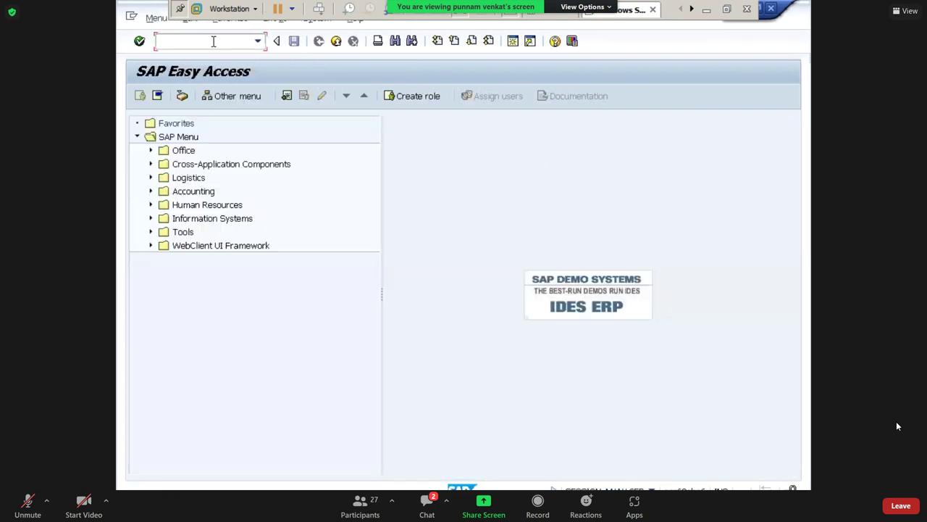
# Open F-28 incoming payments, check the system details, and exit with /n.
pyautogui.write('F-28')
pyautogui.press('Return')
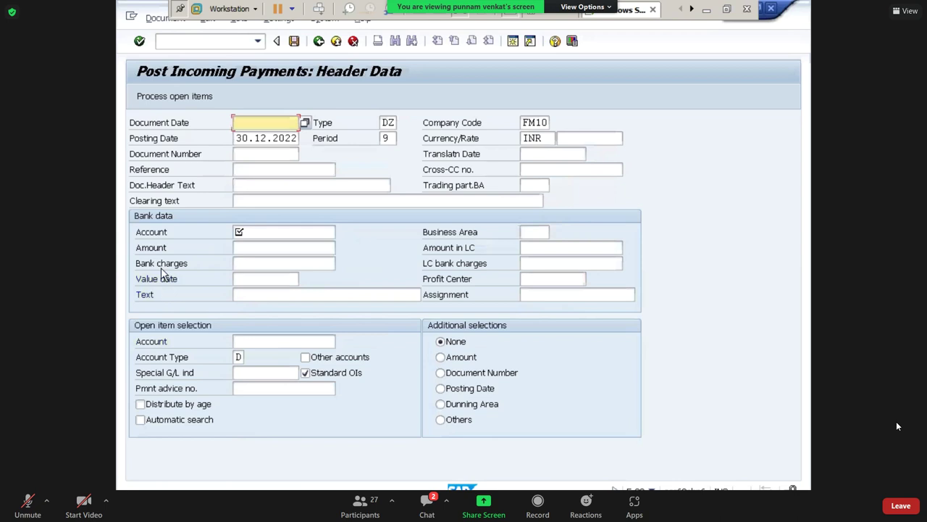
pyautogui.click(260, 280)
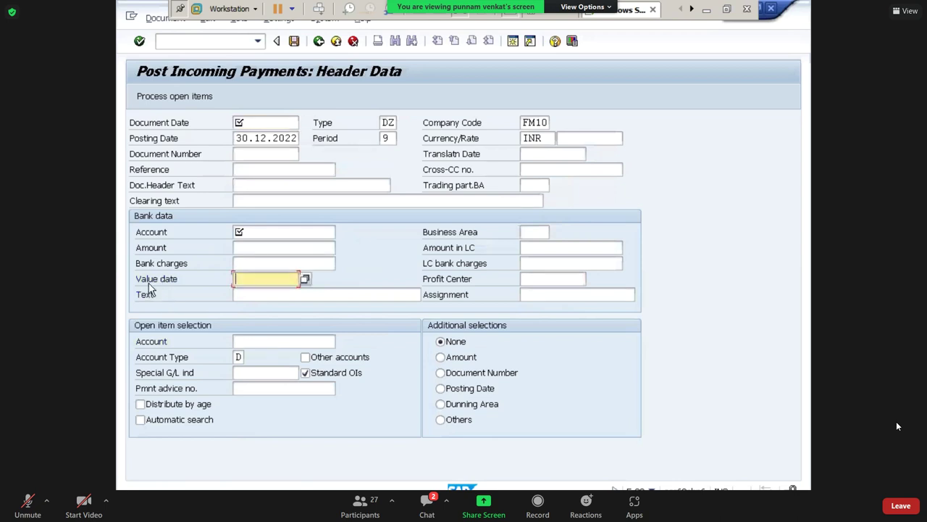
pyautogui.click(651, 489)
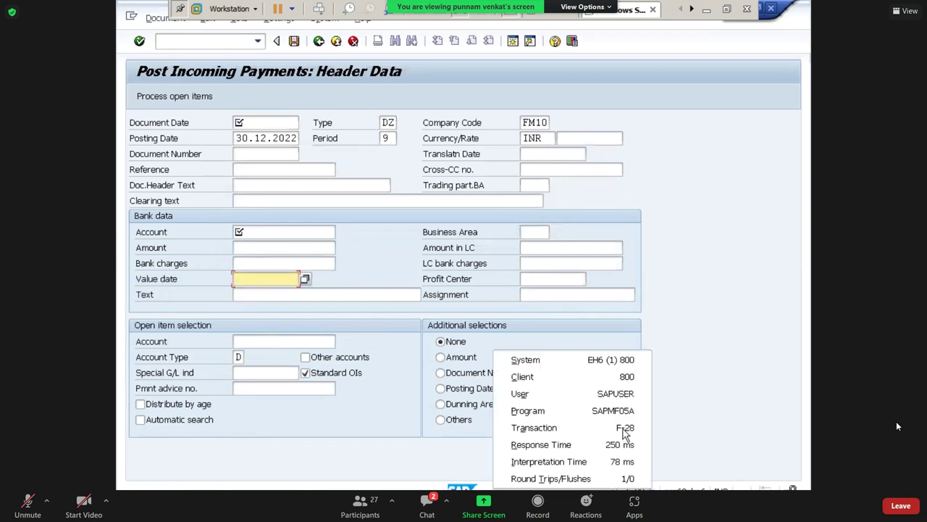
pyautogui.click(265, 282)
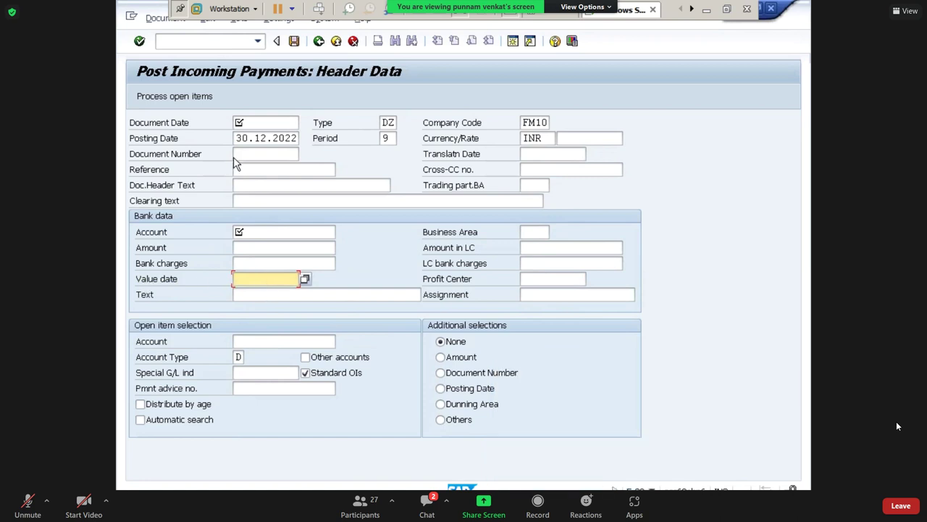
pyautogui.click(190, 41)
pyautogui.write('/n')
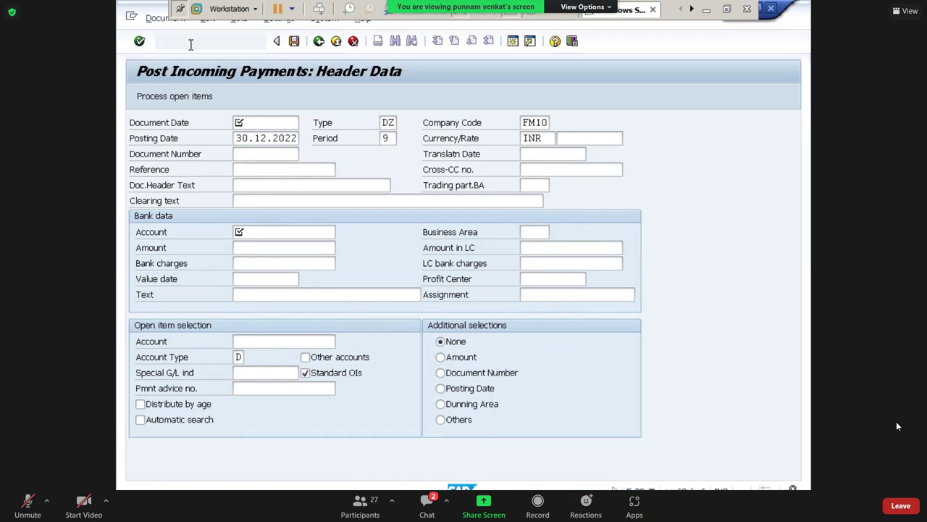
pyautogui.press('Return')
# Open F-53 Post Outgoing Payments, view the status details, and enter /N to exit.
pyautogui.write('F-53')
pyautogui.press('Return')
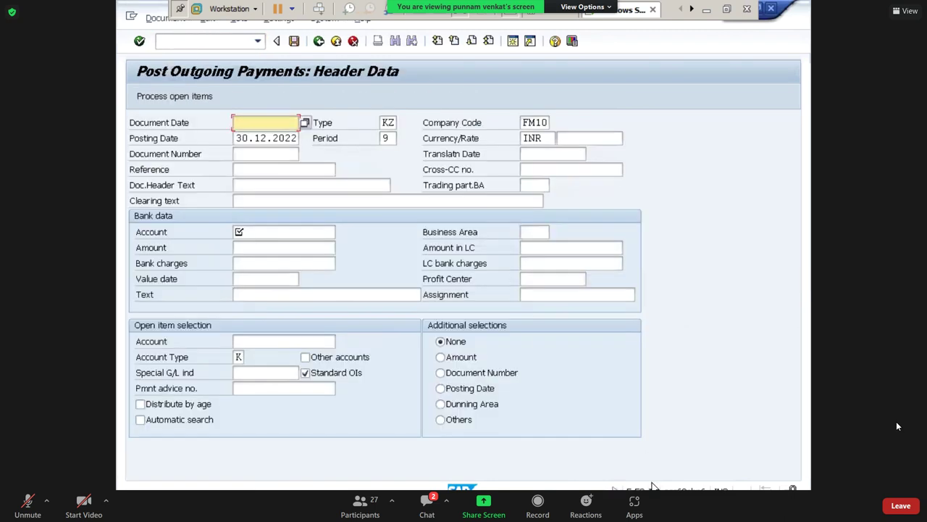
pyautogui.click(651, 489)
pyautogui.click(235, 280)
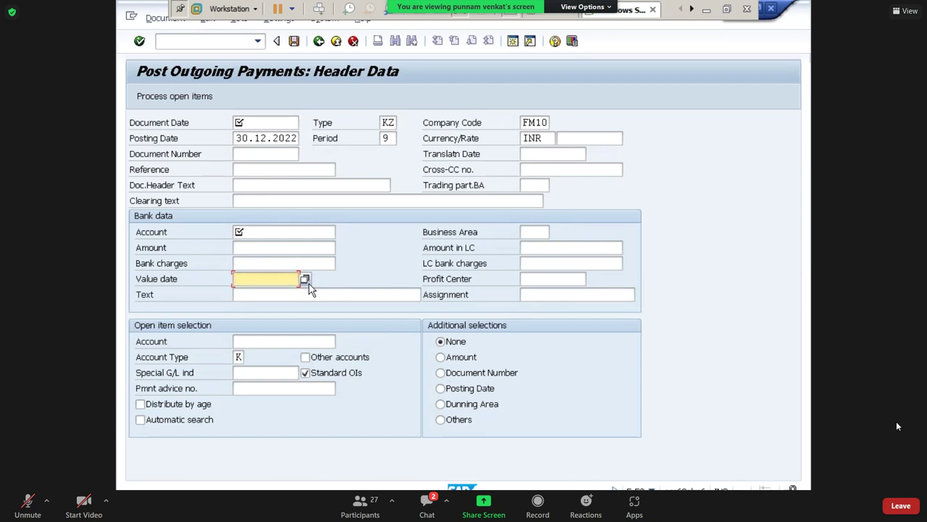
pyautogui.click(196, 42)
pyautogui.write('/N')
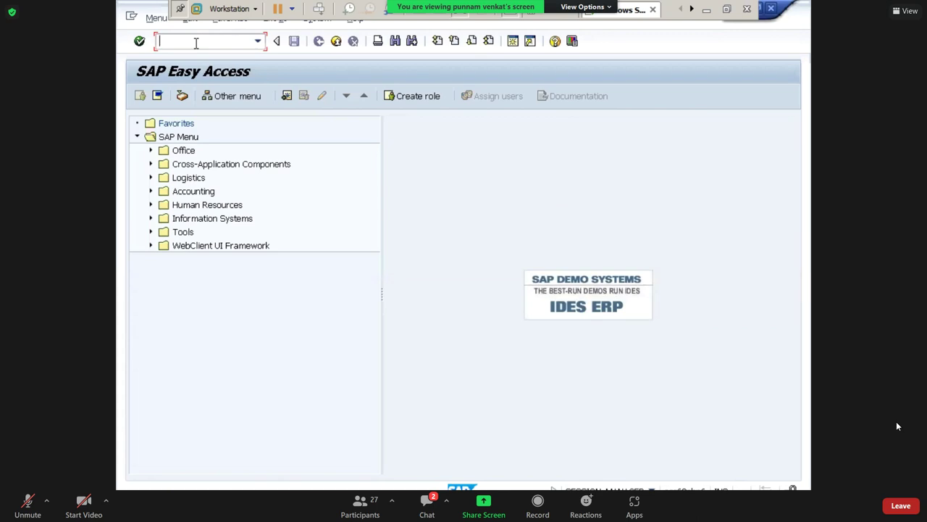
# Minimize SAP and bring the EBRS Document statement back over the Excel balance sheet.
pyautogui.click(707, 8)
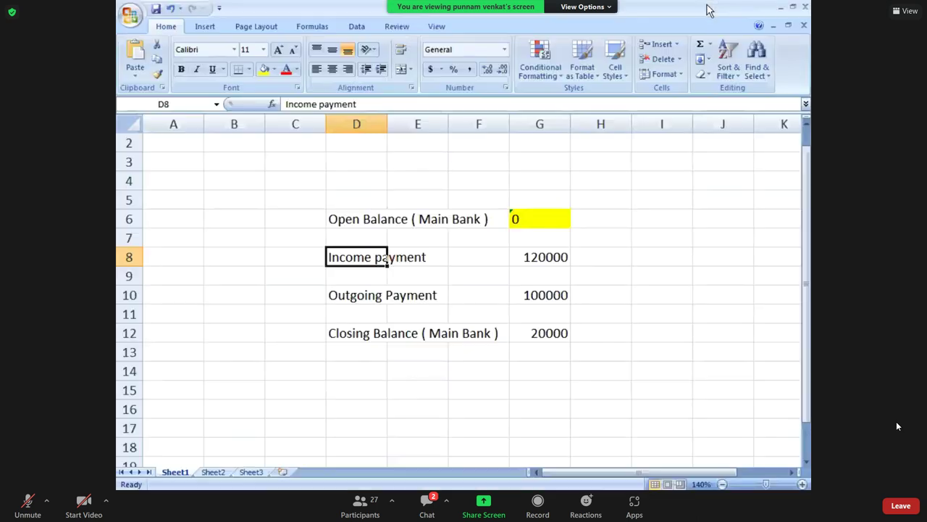
pyautogui.hotkey('alt', 'Tab')
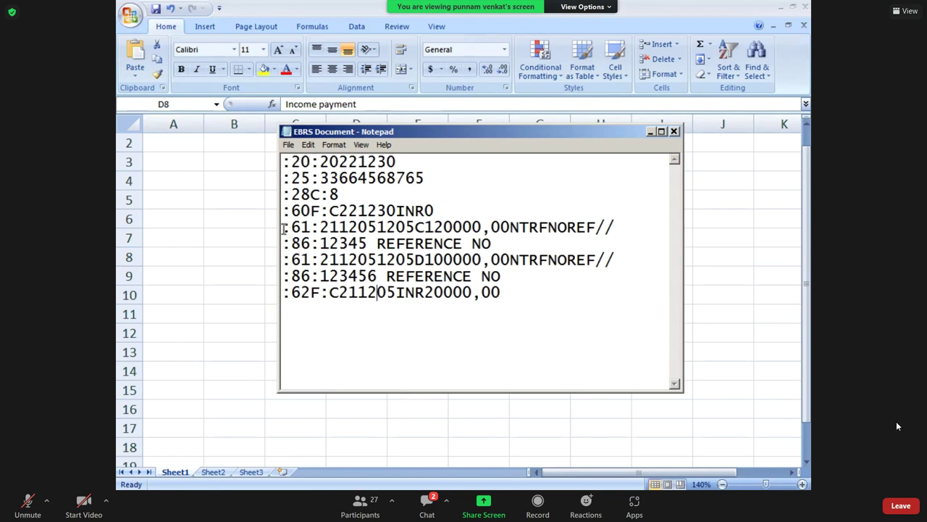
pyautogui.click(284, 228)
pyautogui.moveTo(303, 227); pyautogui.dragTo(620, 227)
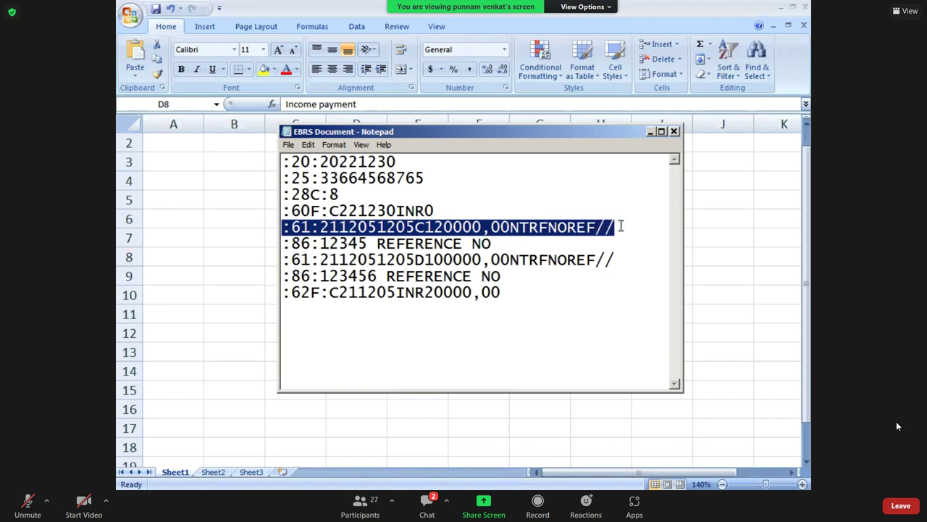
pyautogui.click(621, 227)
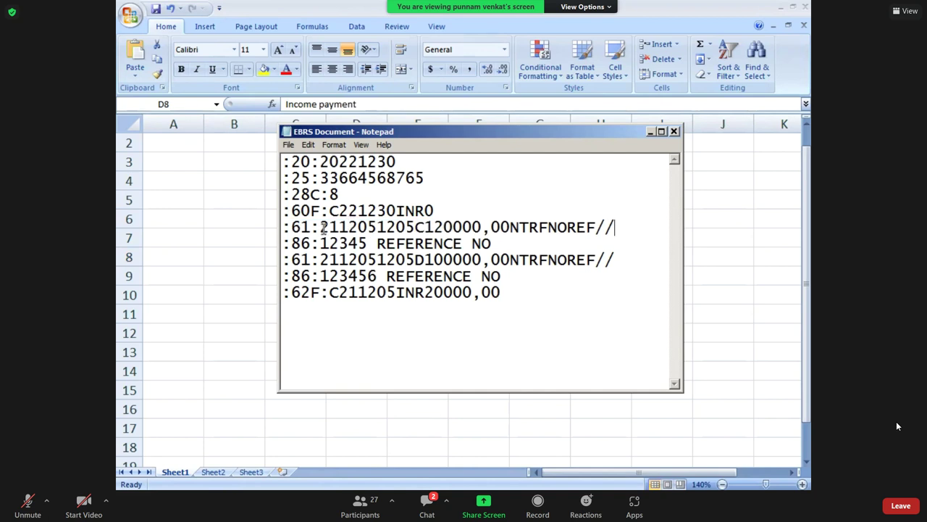
pyautogui.moveTo(320, 227); pyautogui.dragTo(411, 227)
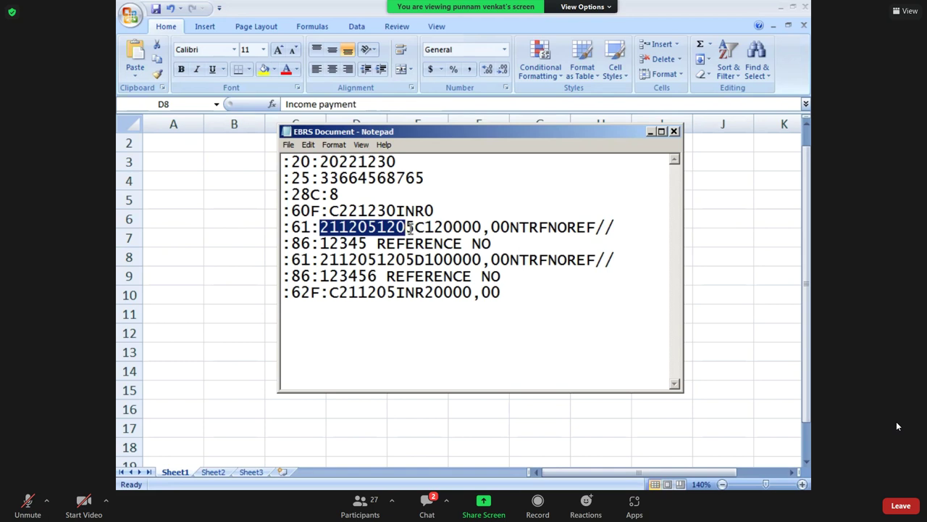
pyautogui.click(339, 230)
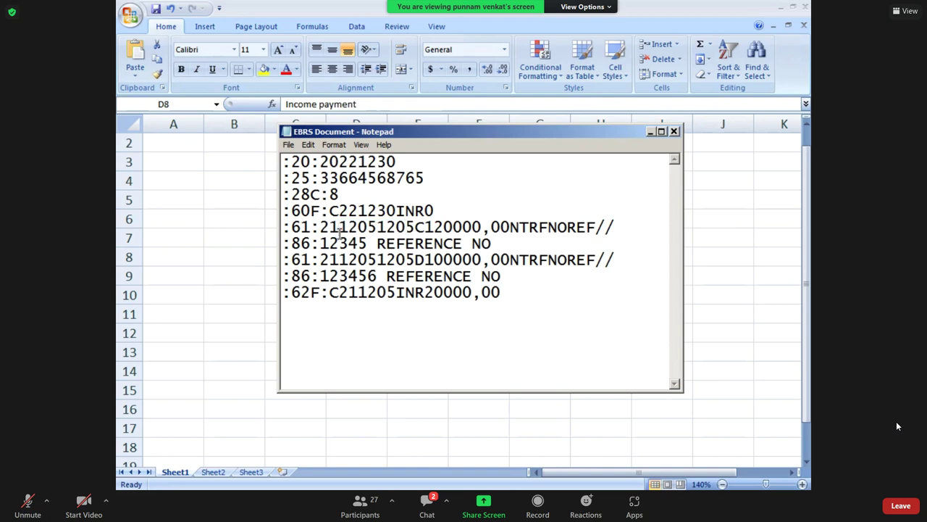
pyautogui.press('BackSpace')
pyautogui.write('2')
pyautogui.hotkey('shift', 'Right')
pyautogui.hotkey('shift', 'Right')
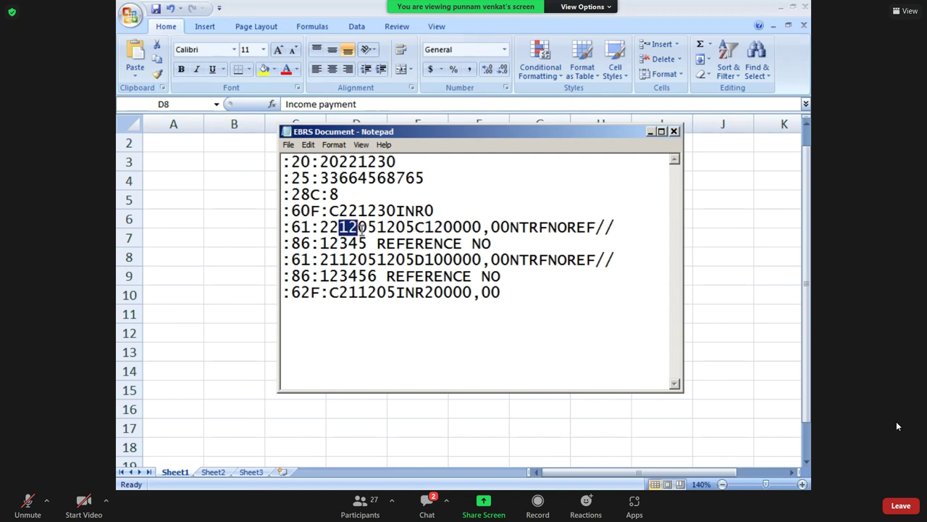
pyautogui.press('Right')
pyautogui.hotkey('shift', 'Right')
pyautogui.hotkey('shift', 'Right')
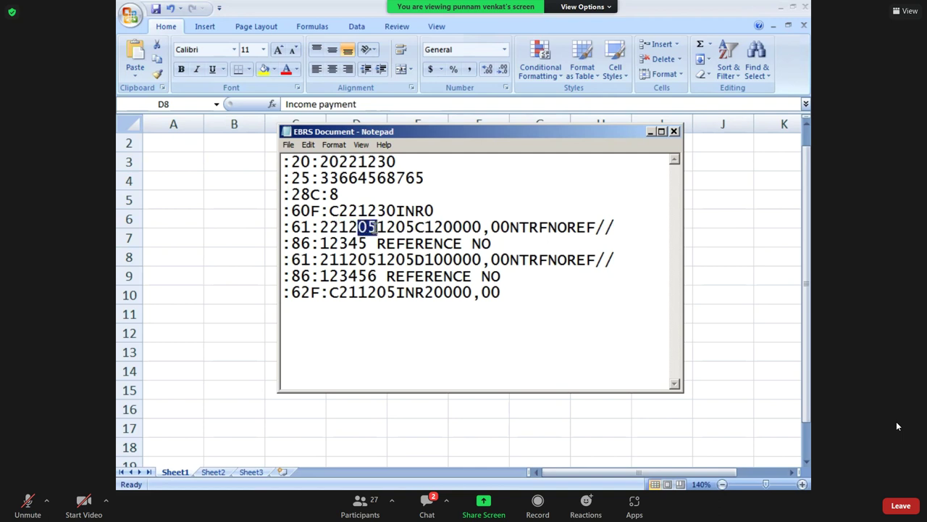
pyautogui.write('30')
pyautogui.hotkey('shift', 'Right')
pyautogui.hotkey('shift', 'Right')
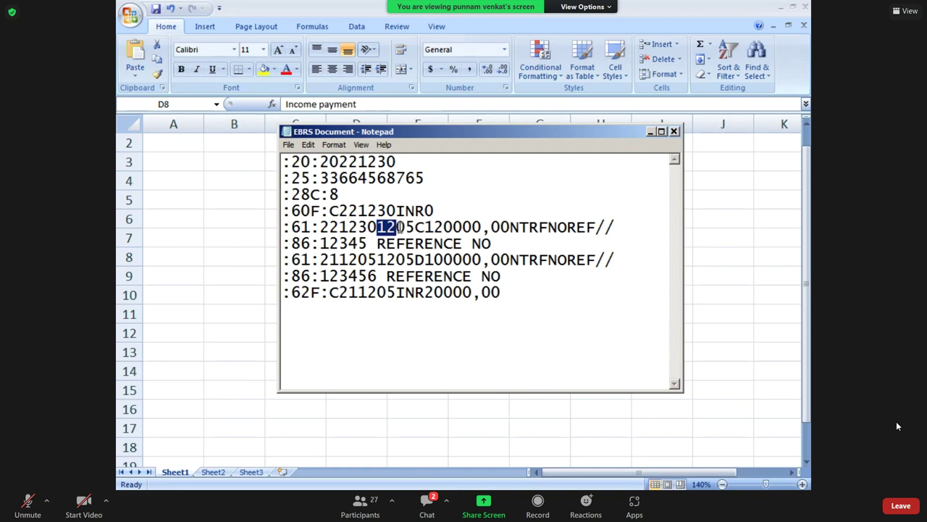
pyautogui.press('Right')
pyautogui.hotkey('shift', 'Right')
pyautogui.hotkey('shift', 'Right')
pyautogui.hotkey('shift', 'Right')
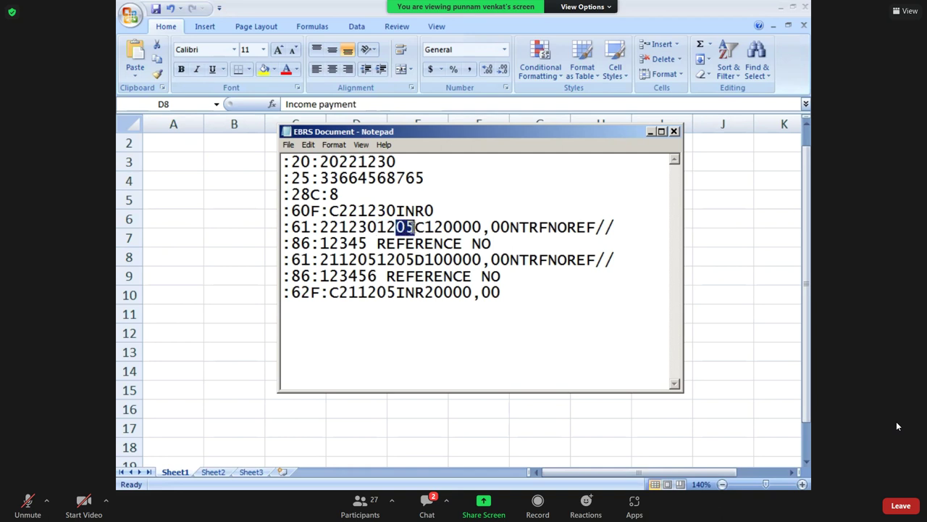
pyautogui.write('30')
# Check the new line 6 date digits: year 22, month 12, day 30 and entry date.
pyautogui.moveTo(320, 227); pyautogui.dragTo(338, 227)
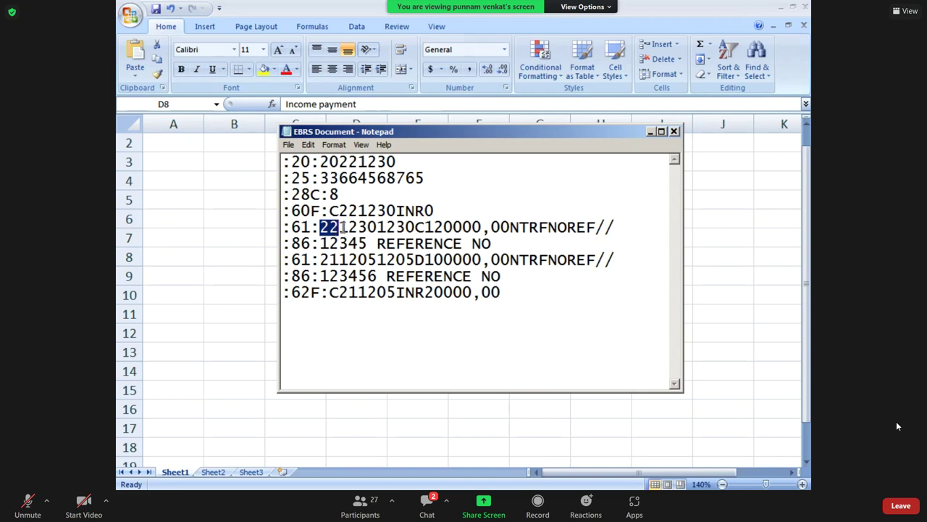
pyautogui.click(352, 227)
pyautogui.moveTo(338, 227); pyautogui.dragTo(358, 227)
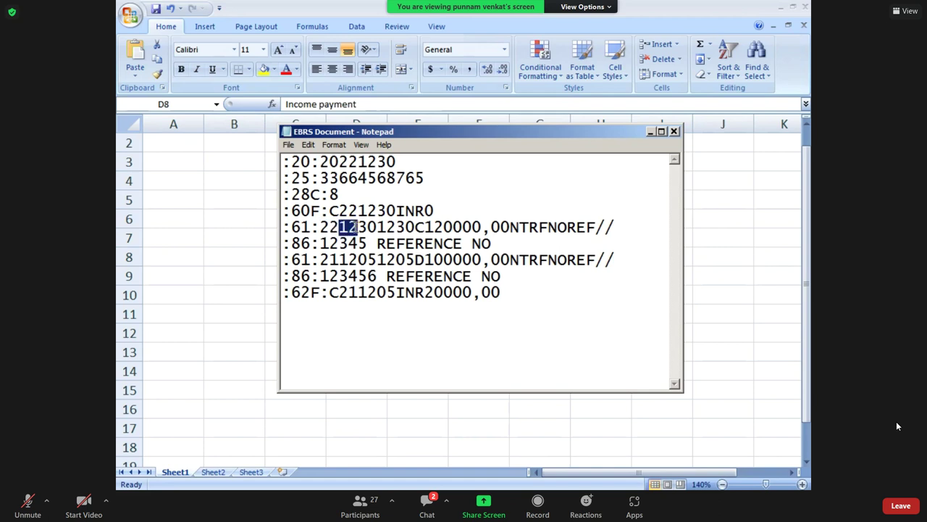
pyautogui.click(359, 227)
pyautogui.moveTo(358, 228); pyautogui.dragTo(376, 228)
pyautogui.click(377, 227)
pyautogui.moveTo(376, 227); pyautogui.dragTo(404, 227)
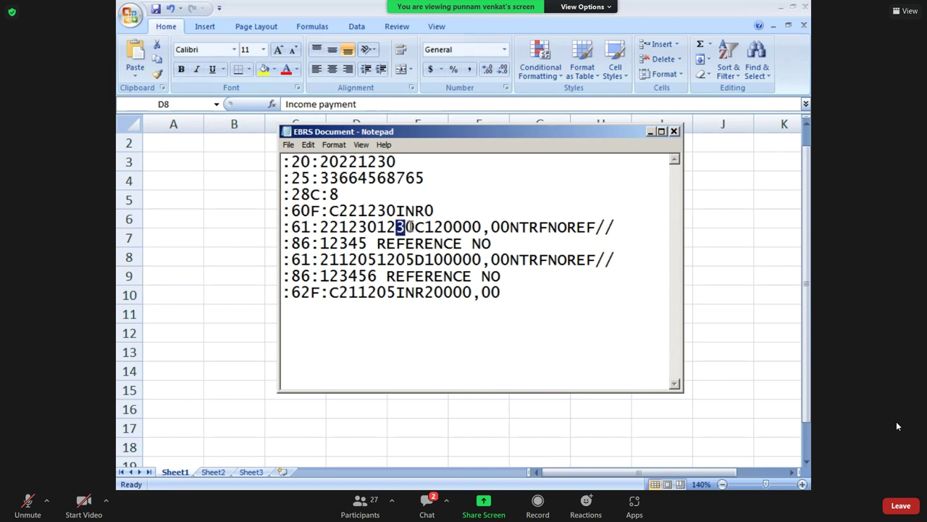
pyautogui.click(425, 227)
# Review line 6's credit amount 120000, NTRFNOREF code and the :86 reference 12345.
pyautogui.moveTo(425, 227); pyautogui.dragTo(484, 227)
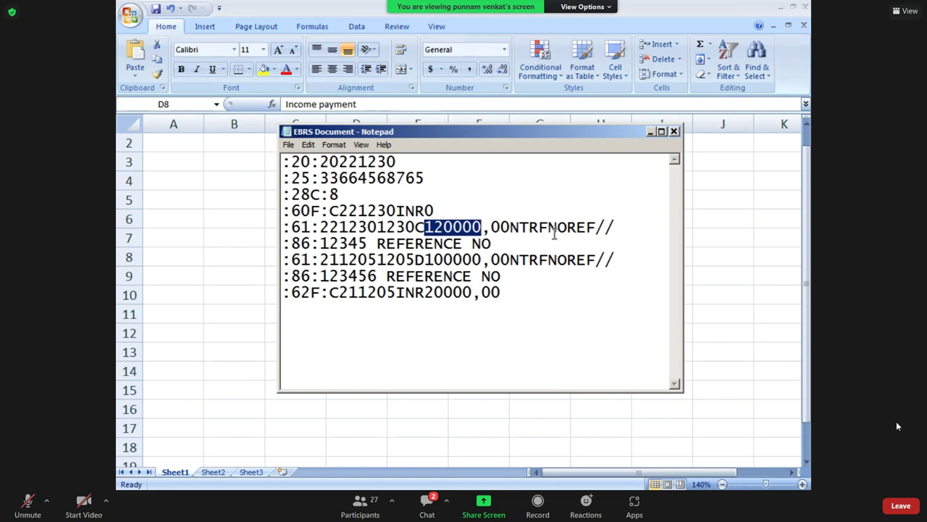
pyautogui.moveTo(594, 227); pyautogui.dragTo(501, 227)
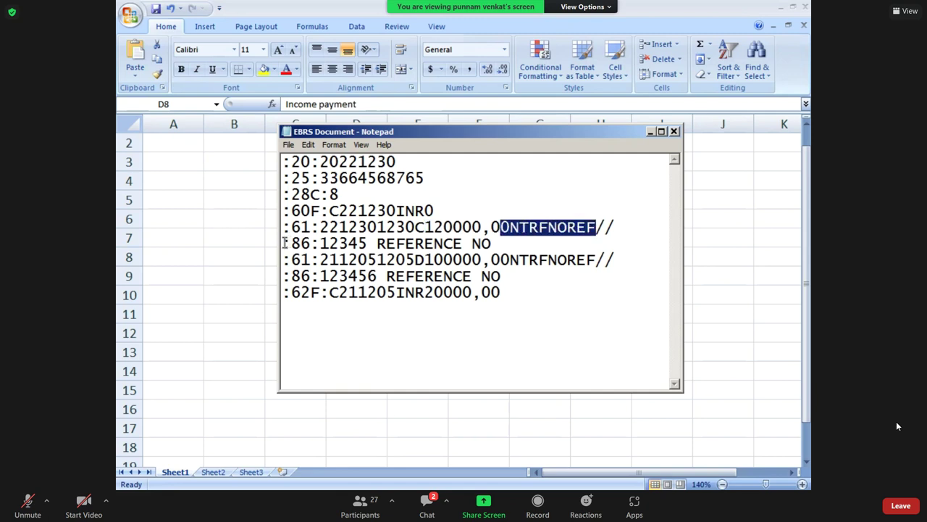
pyautogui.moveTo(282, 243); pyautogui.dragTo(493, 243)
pyautogui.moveTo(320, 243); pyautogui.dragTo(361, 244)
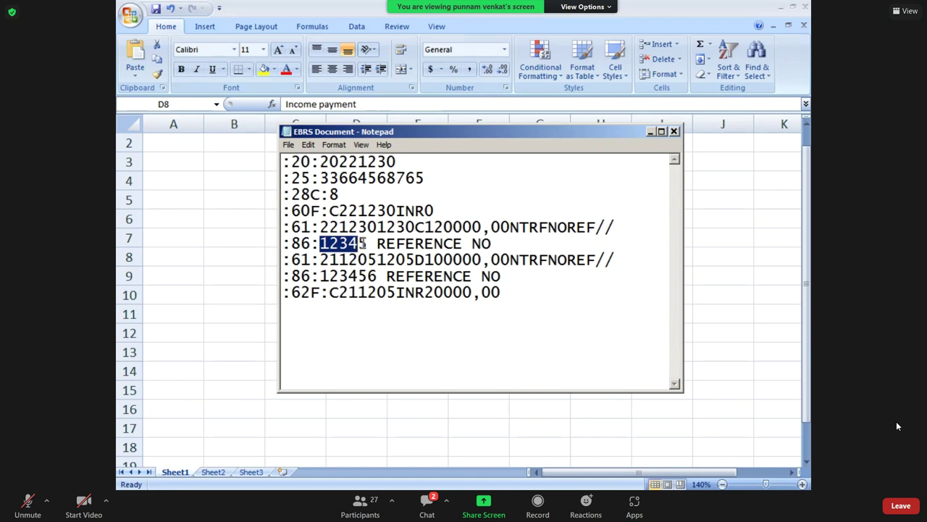
pyautogui.moveTo(364, 244); pyautogui.dragTo(370, 244)
pyautogui.click(283, 259)
pyautogui.moveTo(283, 260); pyautogui.dragTo(410, 259)
pyautogui.click(377, 259)
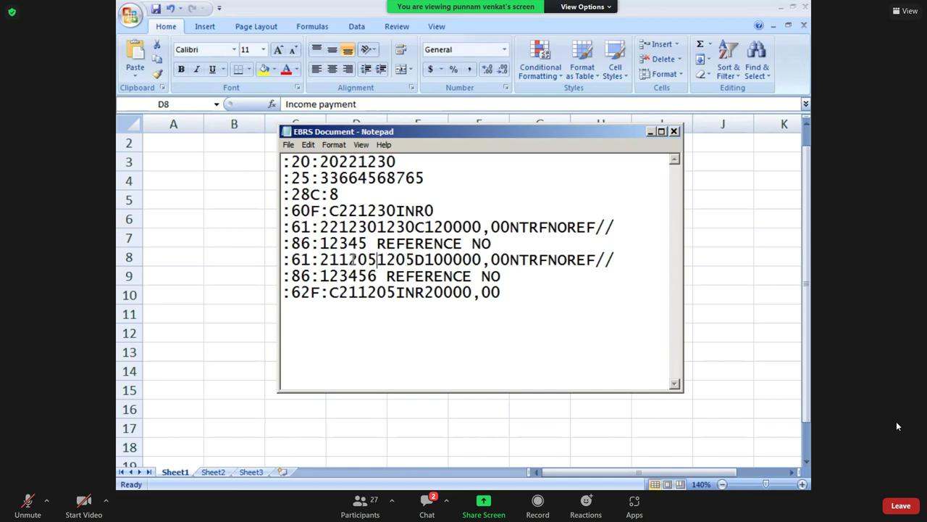
pyautogui.click(337, 260)
pyautogui.press('BackSpace')
pyautogui.write('2')
pyautogui.press('Right')
pyautogui.press('Right')
pyautogui.press('Right')
pyautogui.press('Right')
pyautogui.press('BackSpace')
pyautogui.press('BackSpace')
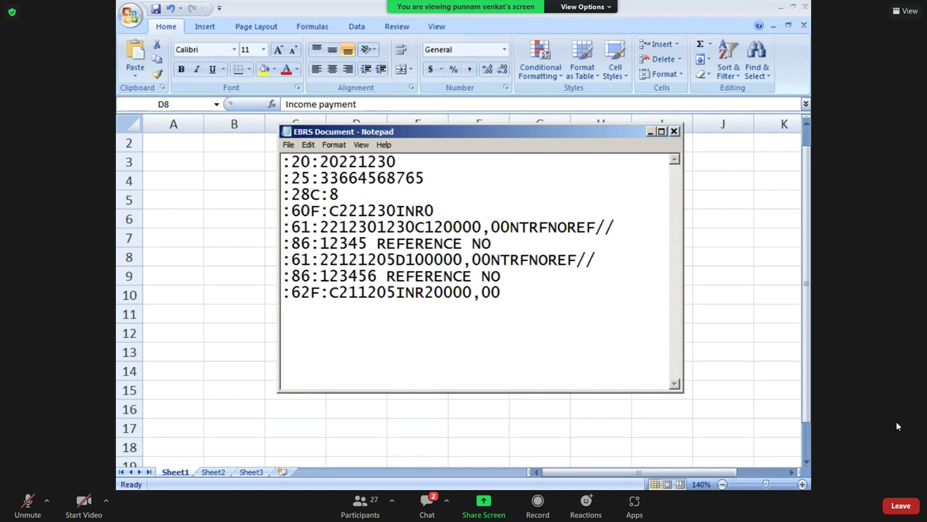
pyautogui.write('30')
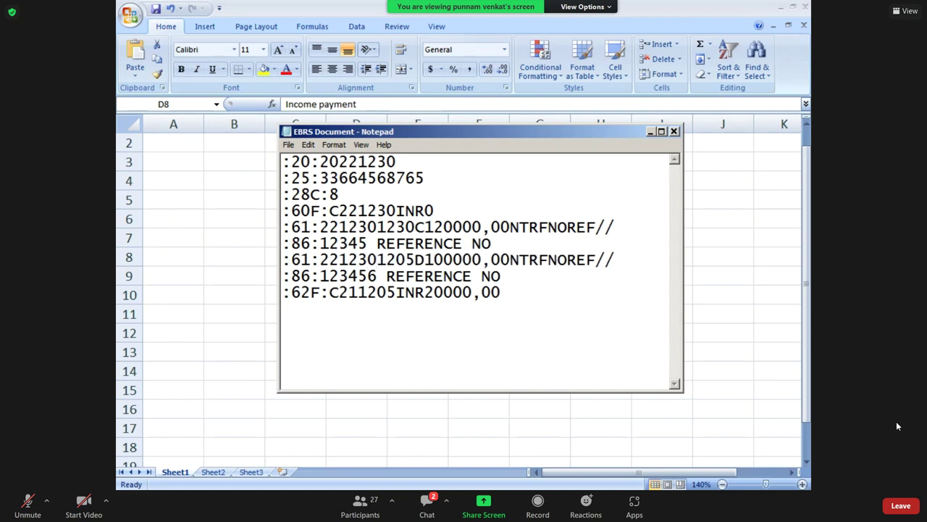
pyautogui.press('Right')
pyautogui.press('Right')
pyautogui.press('Right')
pyautogui.press('Right')
pyautogui.press('BackSpace')
pyautogui.press('BackSpace')
pyautogui.write('30')
pyautogui.press('Right')
# Review line 8's debit amount 100000, NTRFNOREF code and the second :86 reference line.
pyautogui.keyDown('shift'); pyautogui.click(489, 258); pyautogui.keyUp('shift')
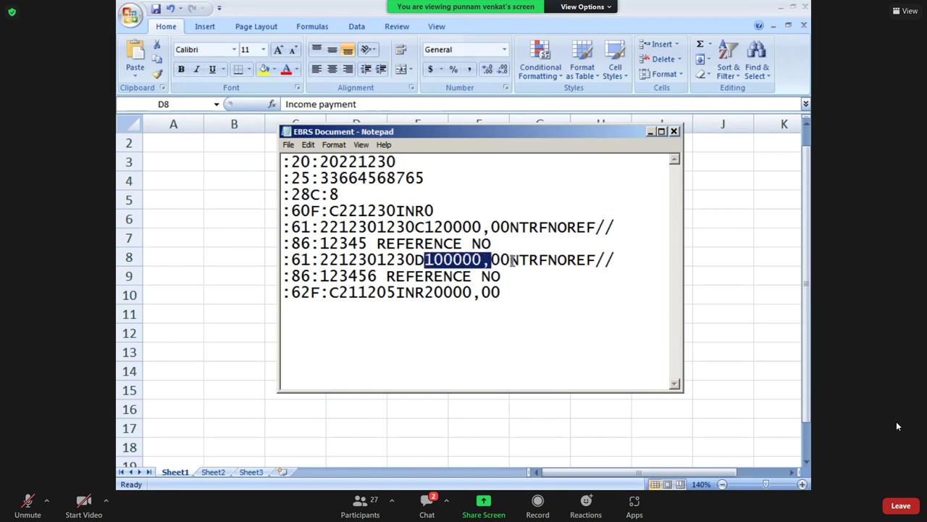
pyautogui.moveTo(510, 260); pyautogui.dragTo(614, 260)
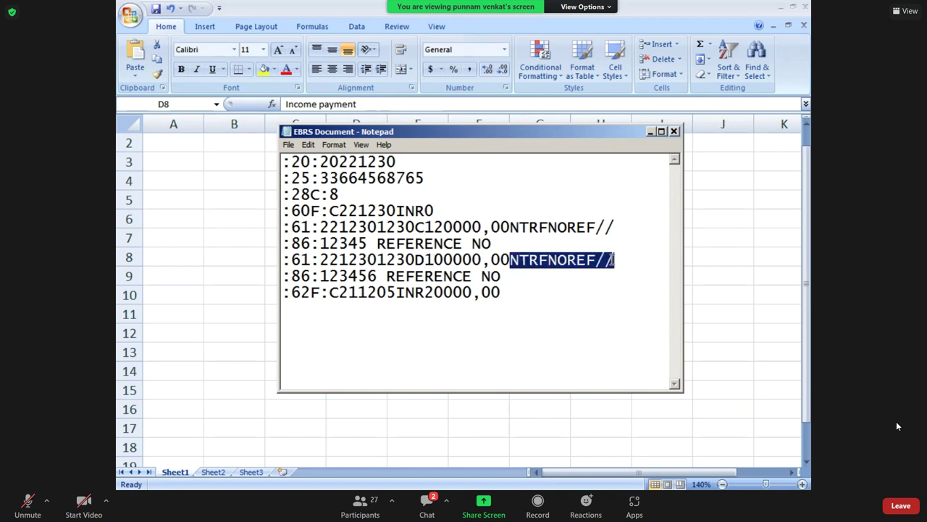
pyautogui.click(341, 316)
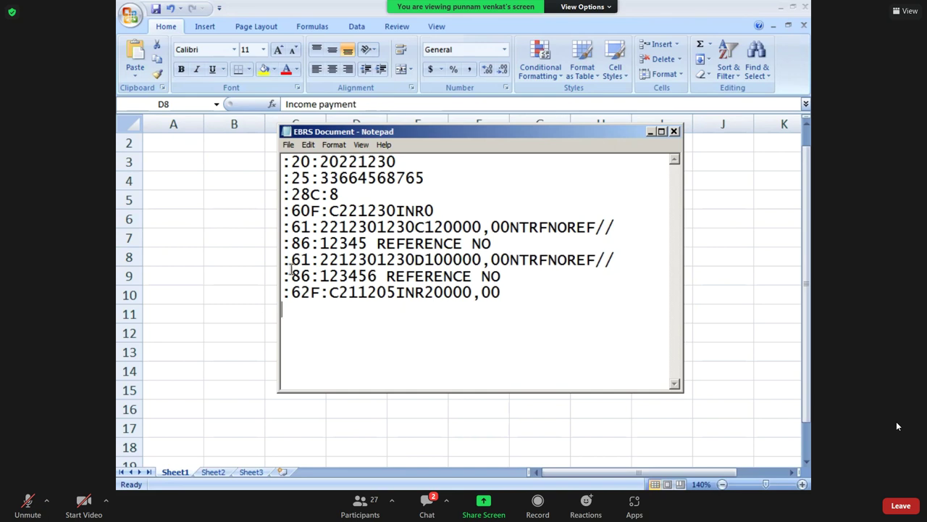
pyautogui.moveTo(291, 276); pyautogui.dragTo(502, 281)
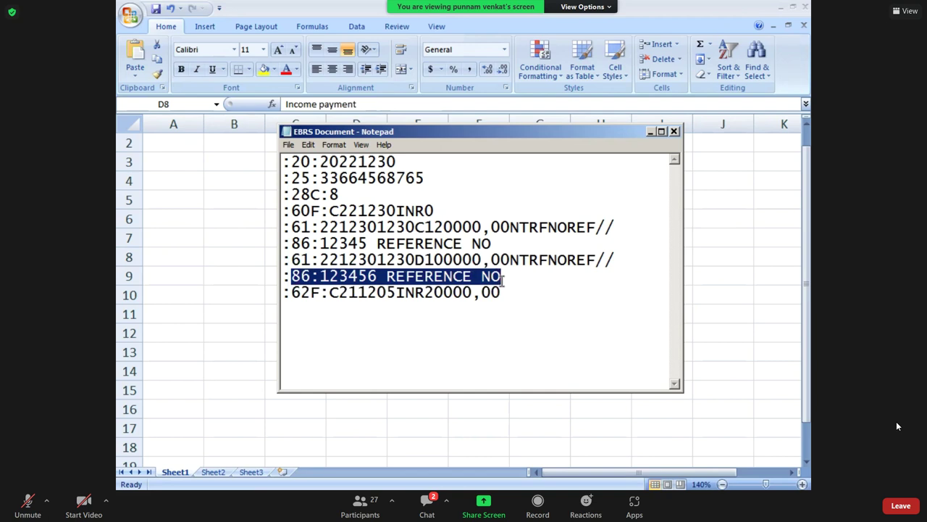
pyautogui.click(339, 314)
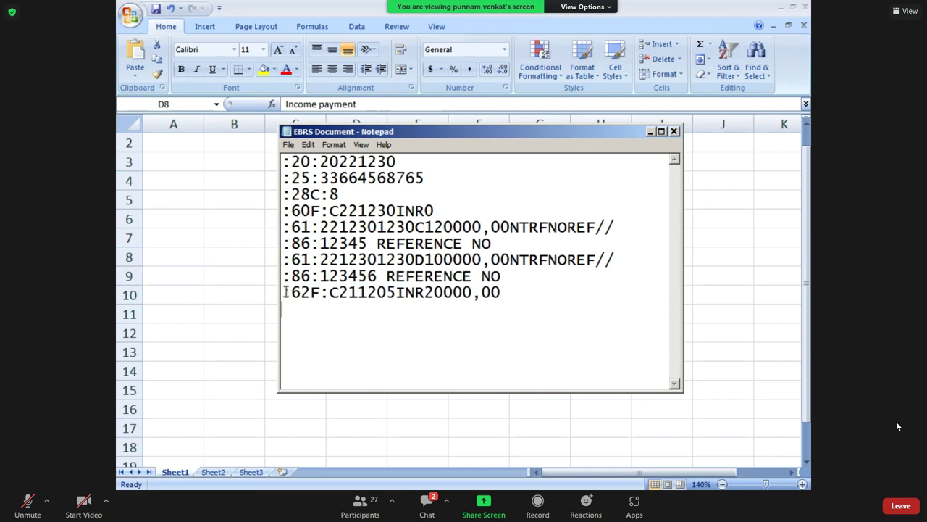
# Change the :62F closing balance date from 211205 to 221230.
pyautogui.click(328, 293)
pyautogui.hotkey('shift', 'Home')
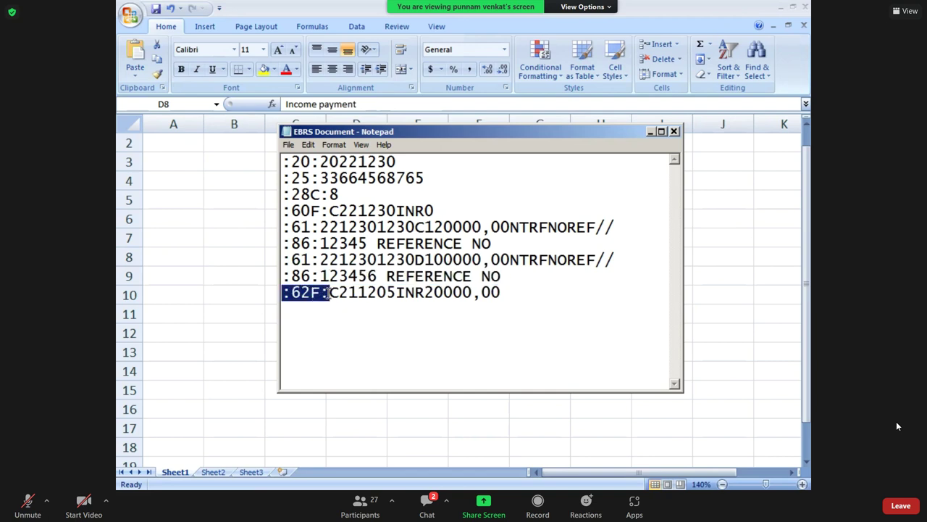
pyautogui.moveTo(338, 293); pyautogui.dragTo(356, 293)
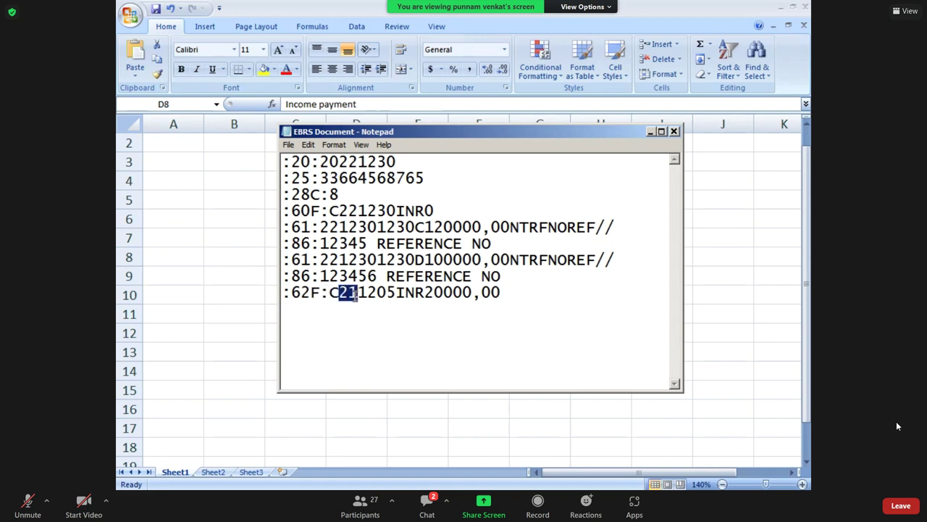
pyautogui.click(355, 294)
pyautogui.press('Right')
pyautogui.press('Right')
pyautogui.press('Right')
pyautogui.press('BackSpace')
pyautogui.press('BackSpace')
pyautogui.write('30')
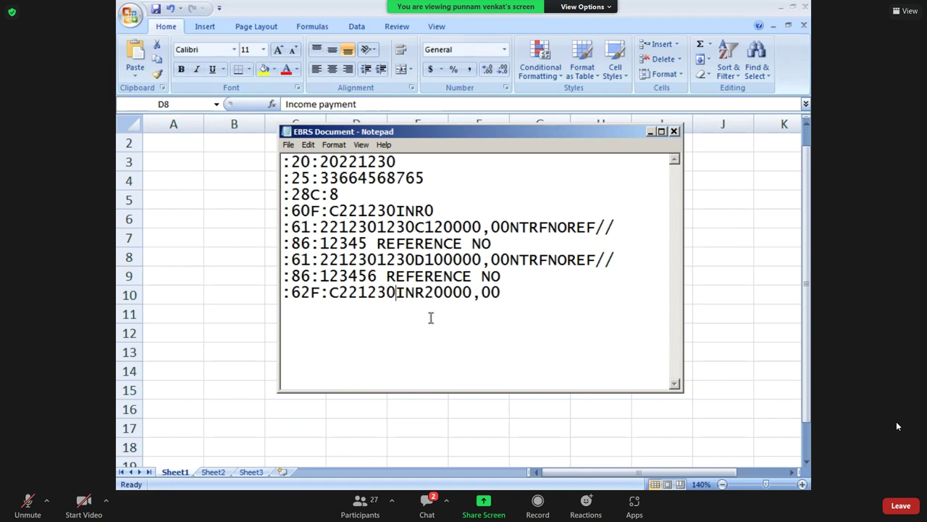
pyautogui.moveTo(425, 293); pyautogui.dragTo(518, 302)
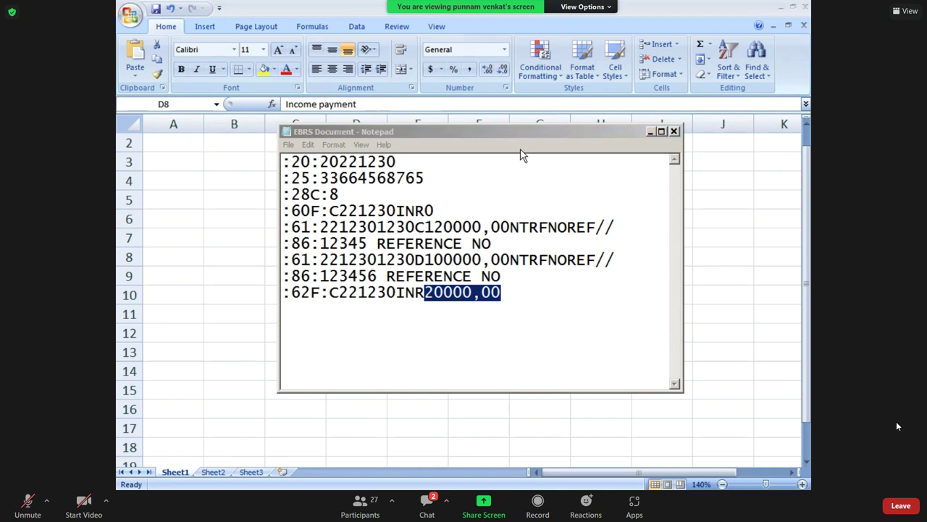
# Point out the debit, the 120000,00 credit and the line 6 reference code, then select the whole statement.
pyautogui.click(403, 262)
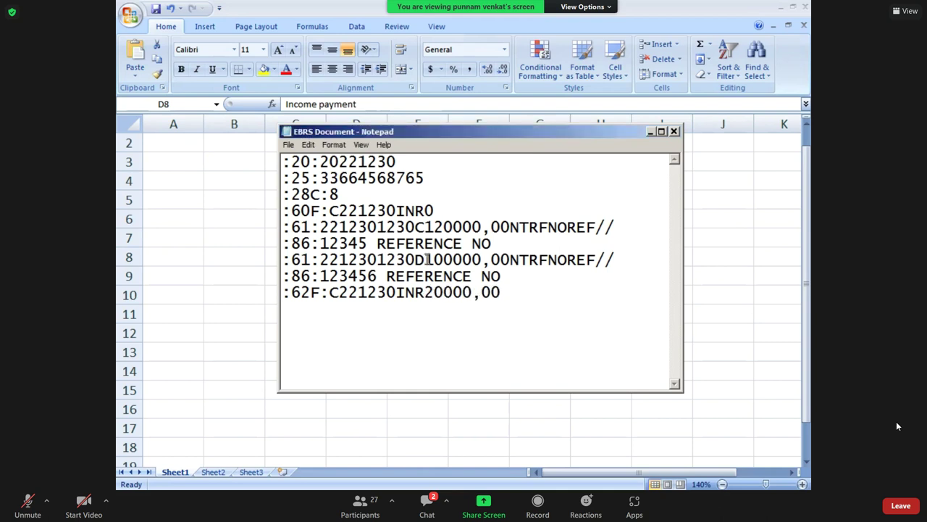
pyautogui.moveTo(428, 261); pyautogui.dragTo(501, 261)
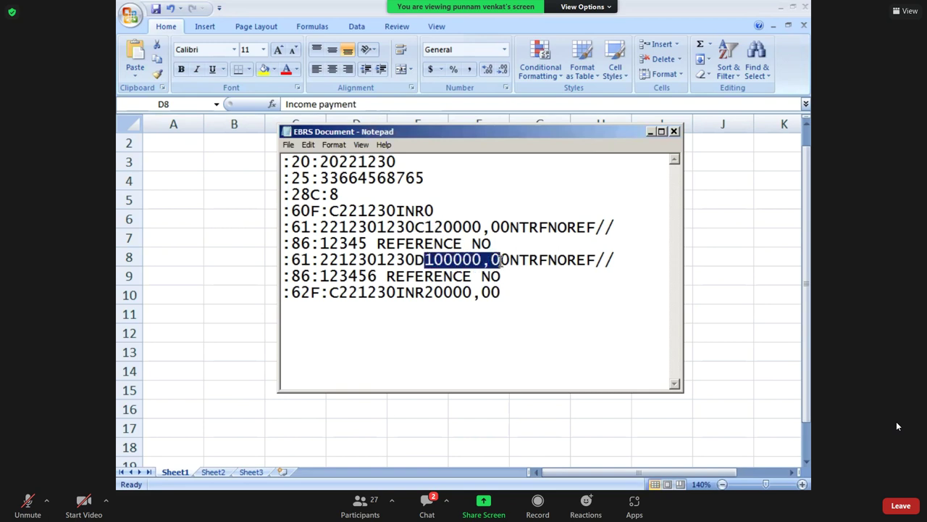
pyautogui.moveTo(424, 226); pyautogui.dragTo(510, 227)
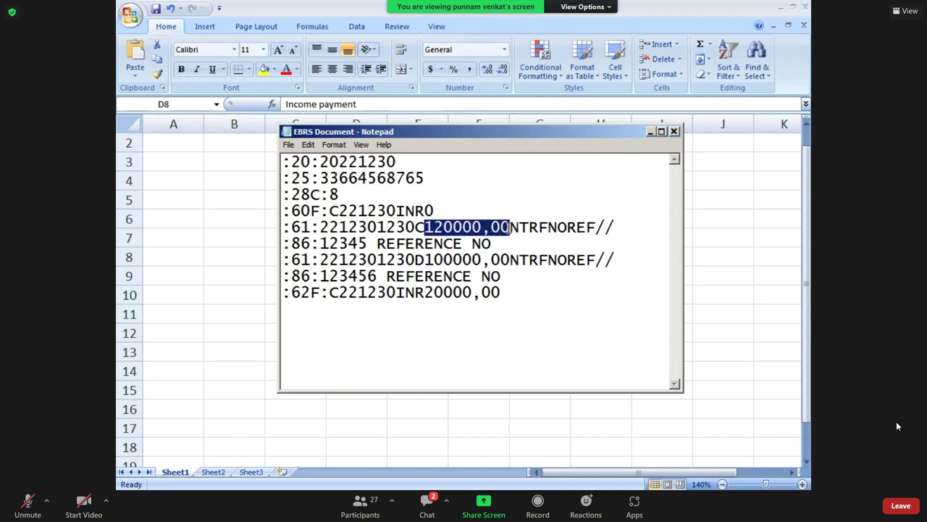
pyautogui.click(521, 244)
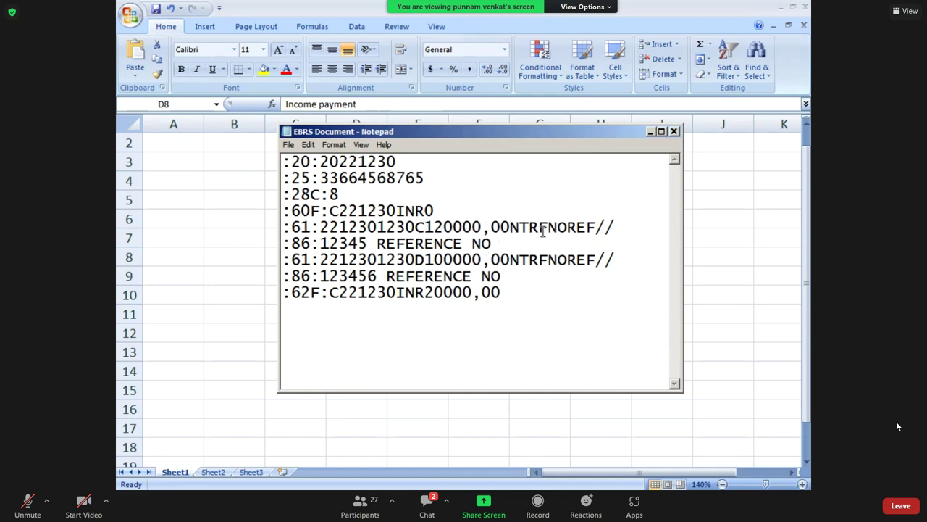
pyautogui.moveTo(540, 227); pyautogui.dragTo(617, 226)
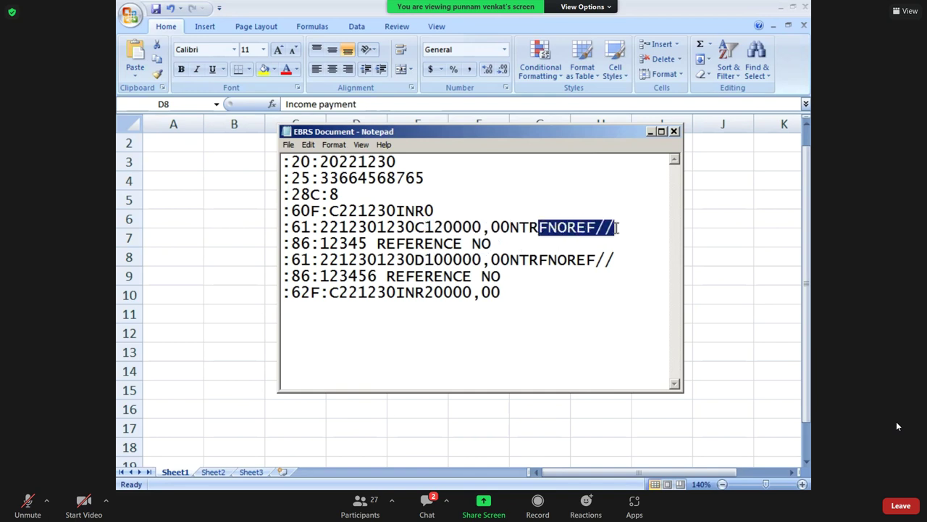
pyautogui.click(537, 276)
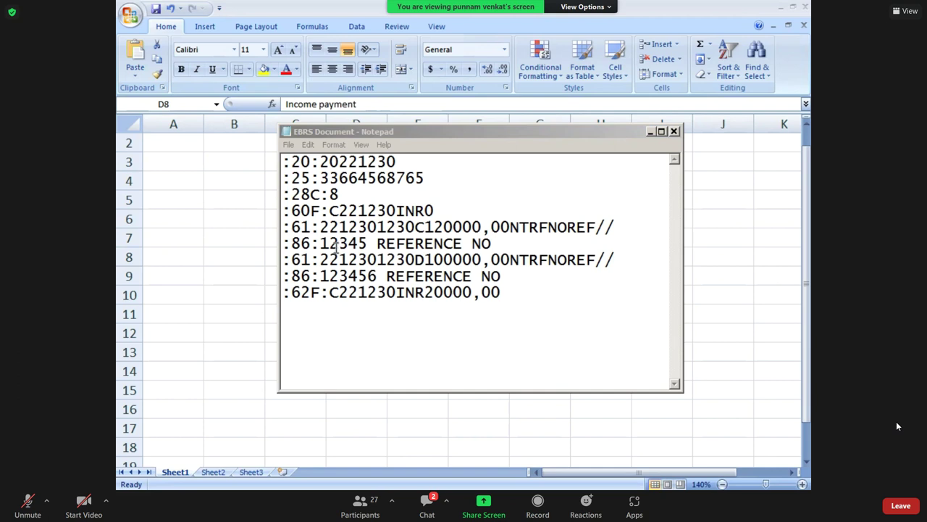
pyautogui.moveTo(502, 292); pyautogui.dragTo(281, 160)
pyautogui.hotkey('ctrl', 'c')
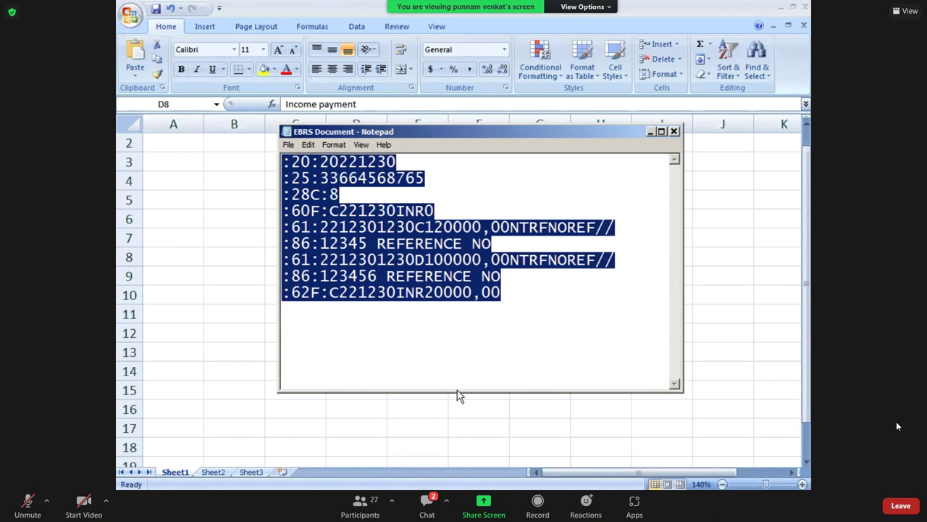
# Paste the copied statement into a new blank Notepad file on the remote desktop.
pyautogui.hotkey('alt', 'Tab')
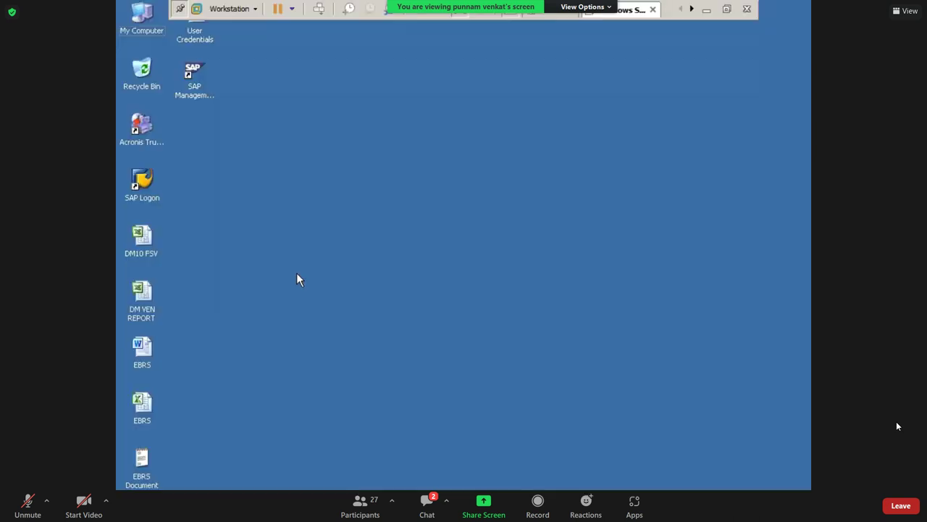
pyautogui.press('super+r')
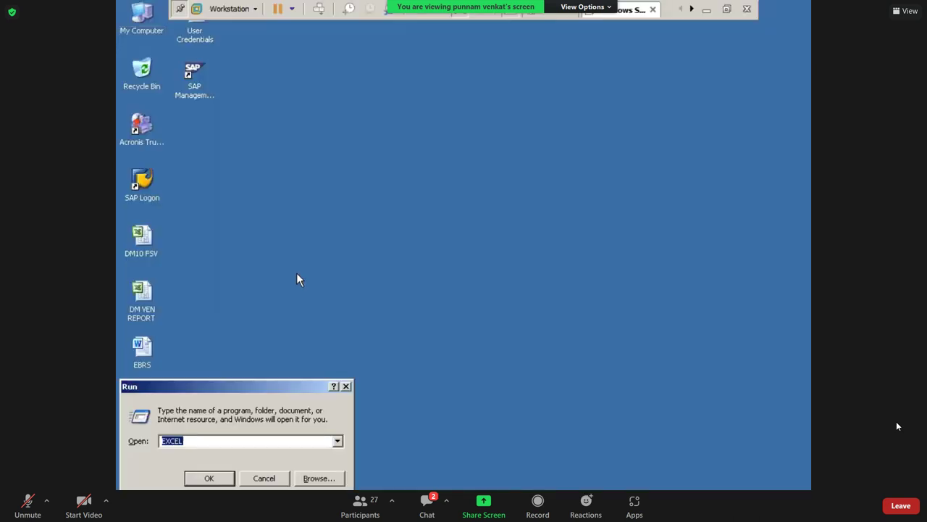
pyautogui.write('NO')
pyautogui.press('Down')
pyautogui.press('Return')
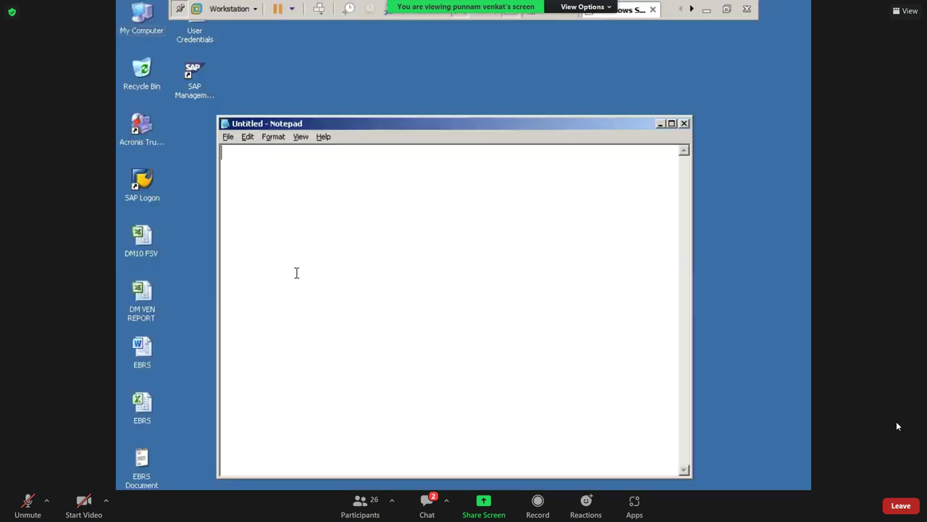
pyautogui.hotkey('ctrl', 'v')
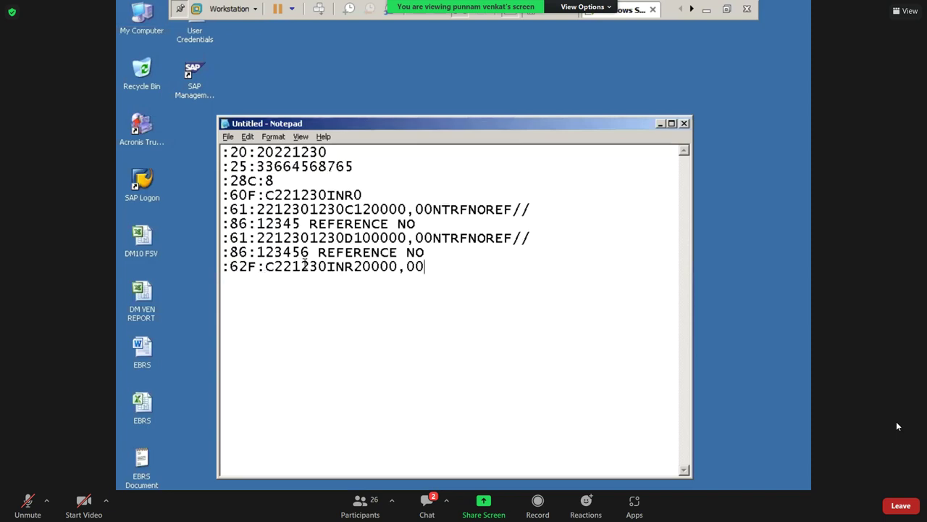
# Save the file as FMBRS on the Desktop and close it.
pyautogui.click(228, 137)
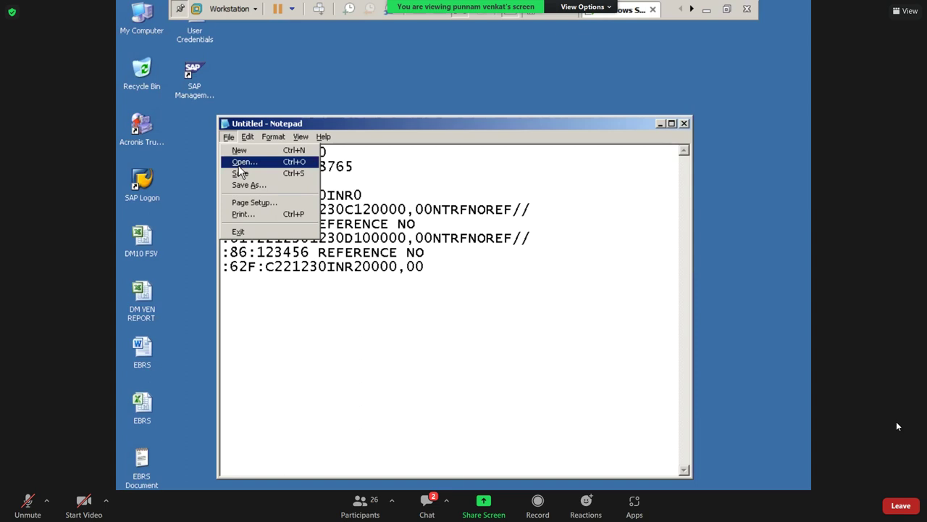
pyautogui.click(240, 173)
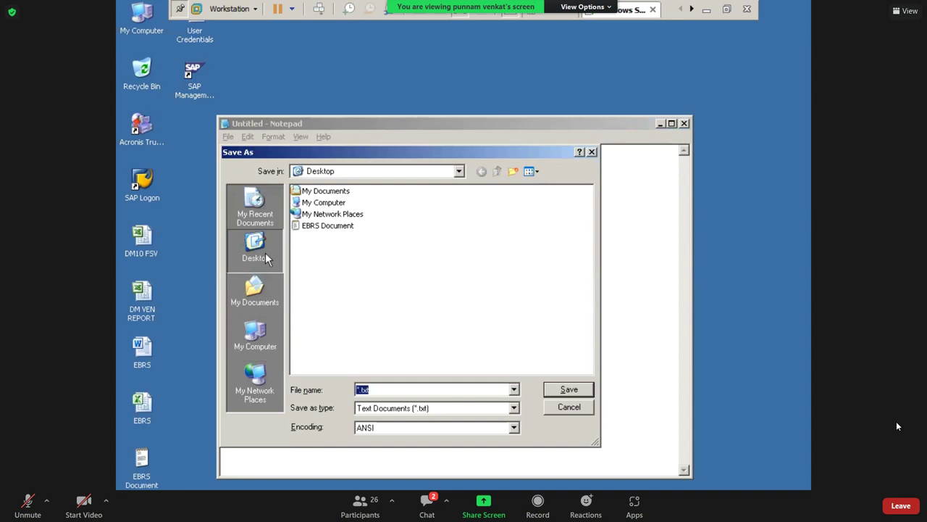
pyautogui.click(381, 389)
pyautogui.write('FMBRS')
pyautogui.click(569, 389)
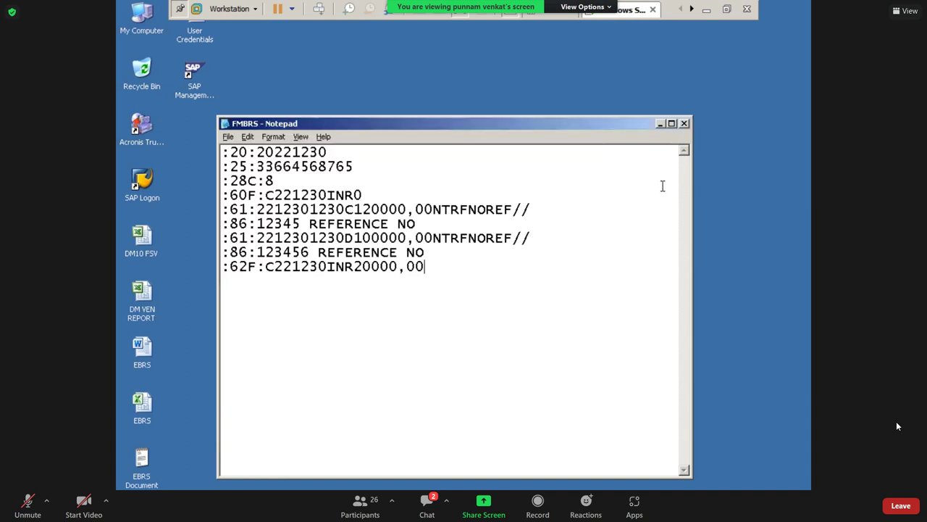
pyautogui.click(685, 123)
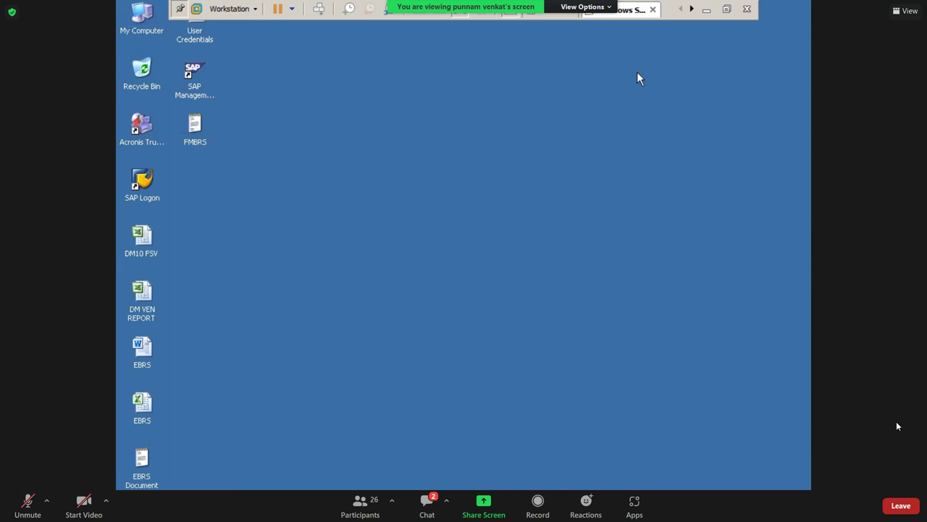
# Close the original EBRS Document without saving changes.
pyautogui.click(706, 9)
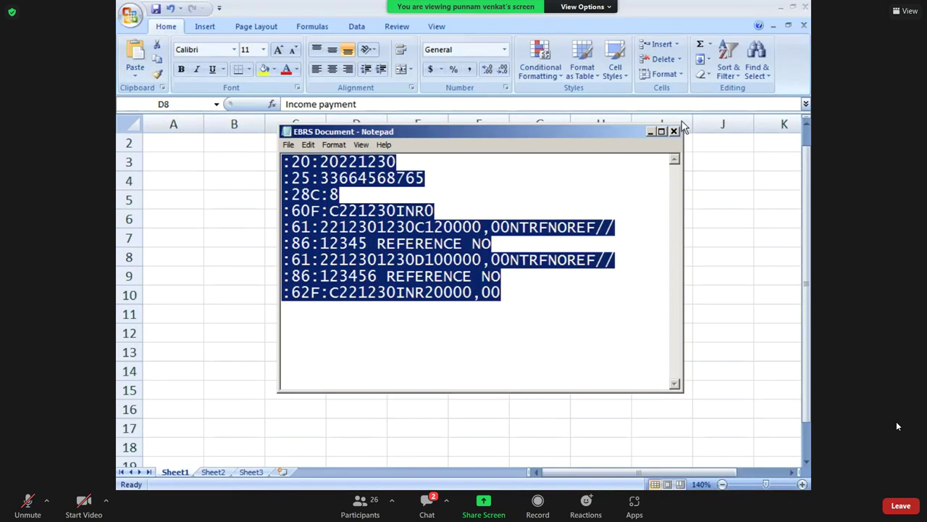
pyautogui.click(674, 131)
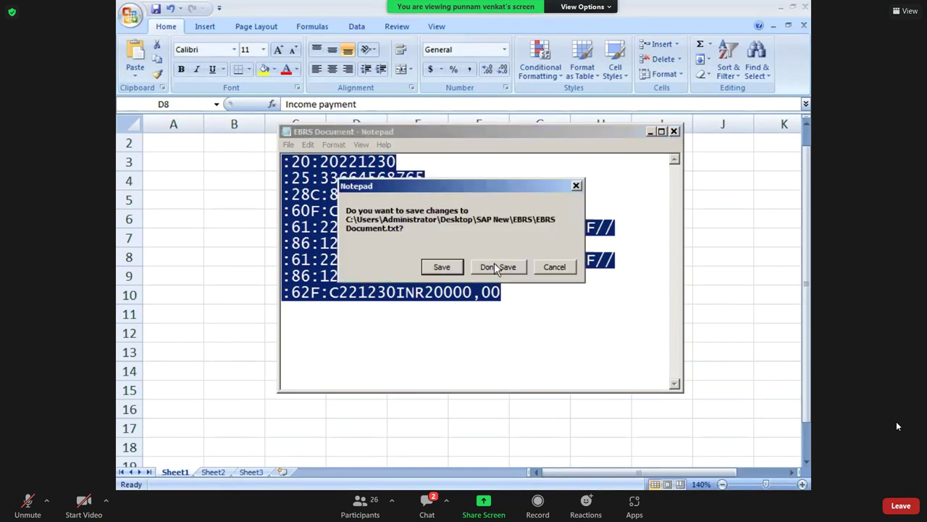
pyautogui.click(497, 268)
# Refresh the remote desktop, open FMBRS to check the closing balance date, and close it.
pyautogui.hotkey('alt', 'Tab')
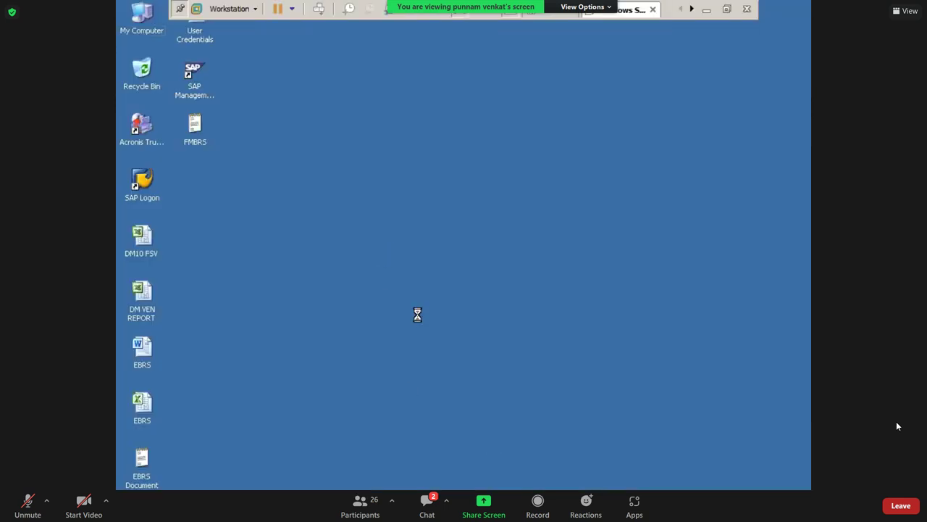
pyautogui.rightClick(417, 314)
pyautogui.click(227, 185)
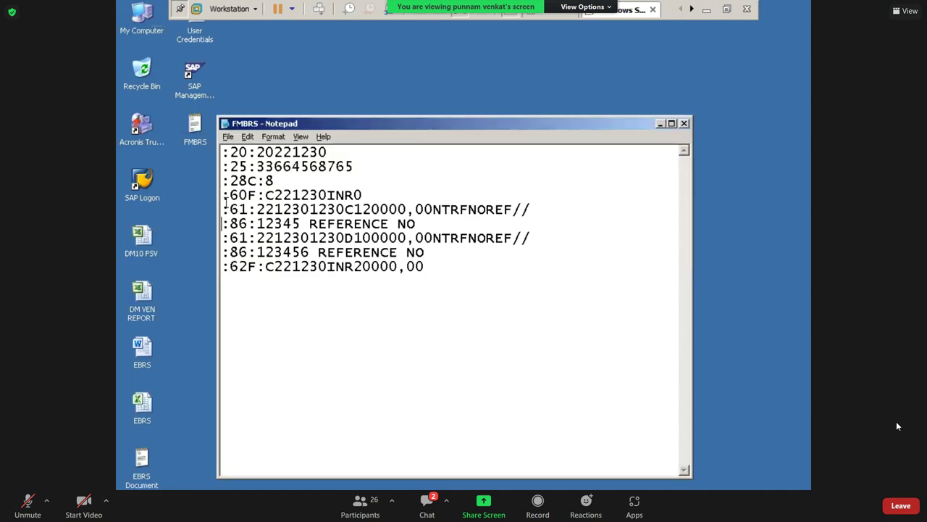
pyautogui.moveTo(275, 266); pyautogui.dragTo(300, 267)
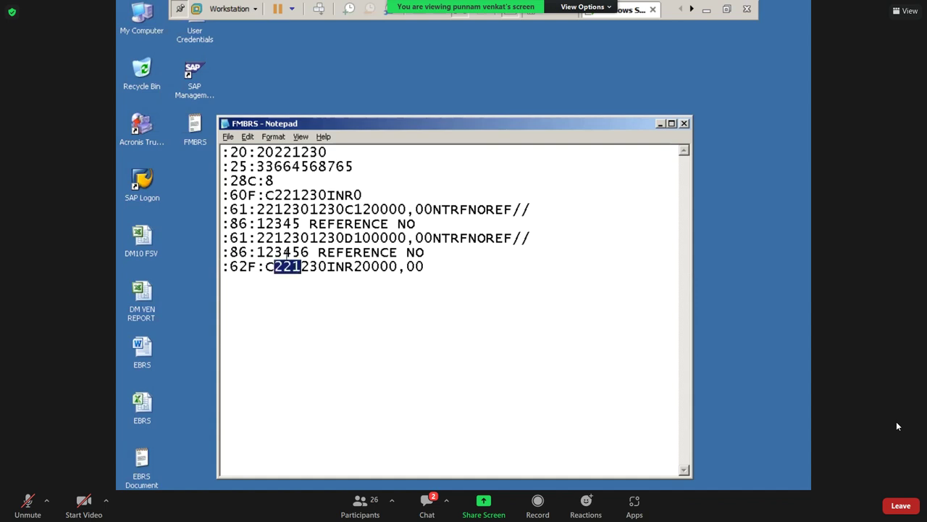
pyautogui.click(452, 273)
pyautogui.click(684, 124)
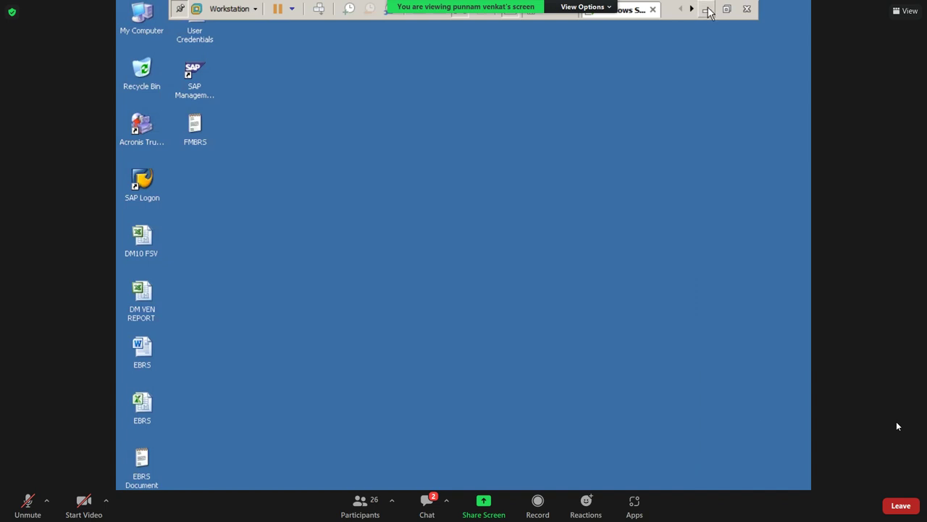
# In the Word guide, highlight the FF_5 Upload Document step under EBR End user Activities.
pyautogui.click(707, 9)
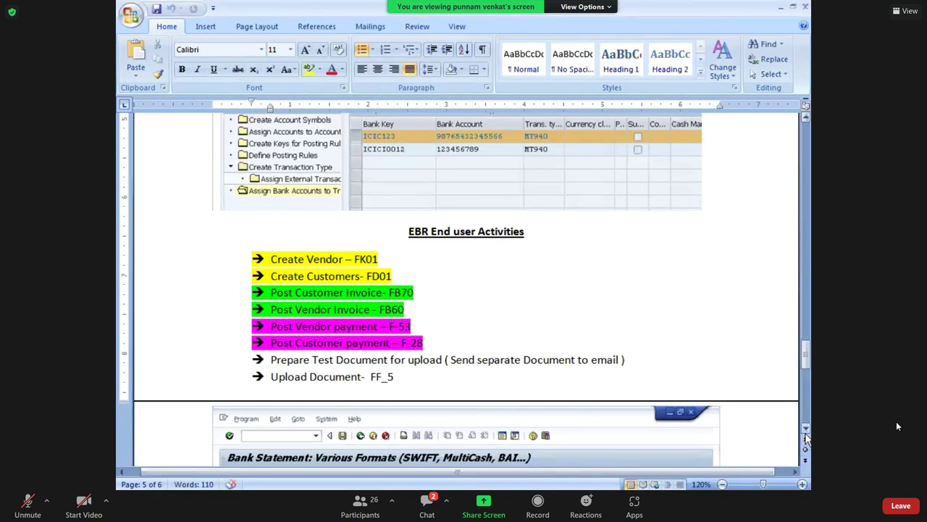
pyautogui.click(806, 432)
pyautogui.scroll(-1, 807, 437)
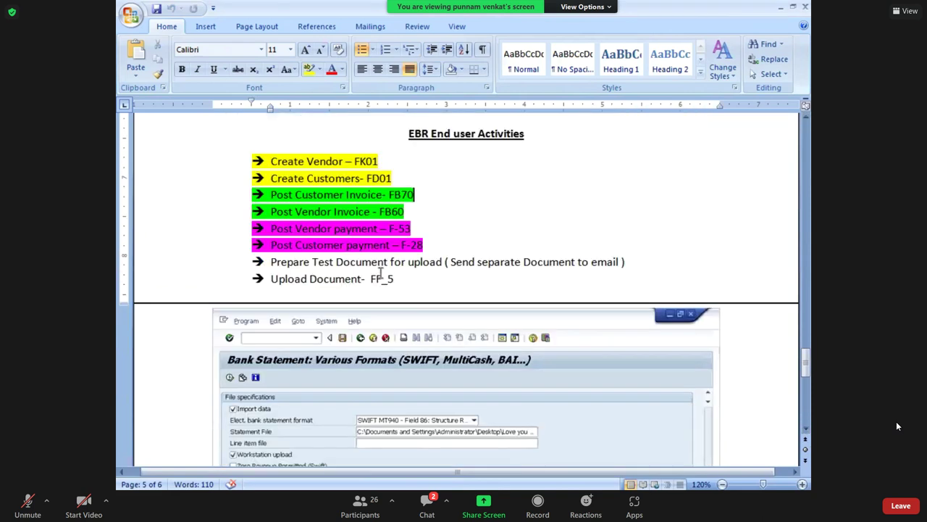
pyautogui.moveTo(370, 278); pyautogui.dragTo(397, 279)
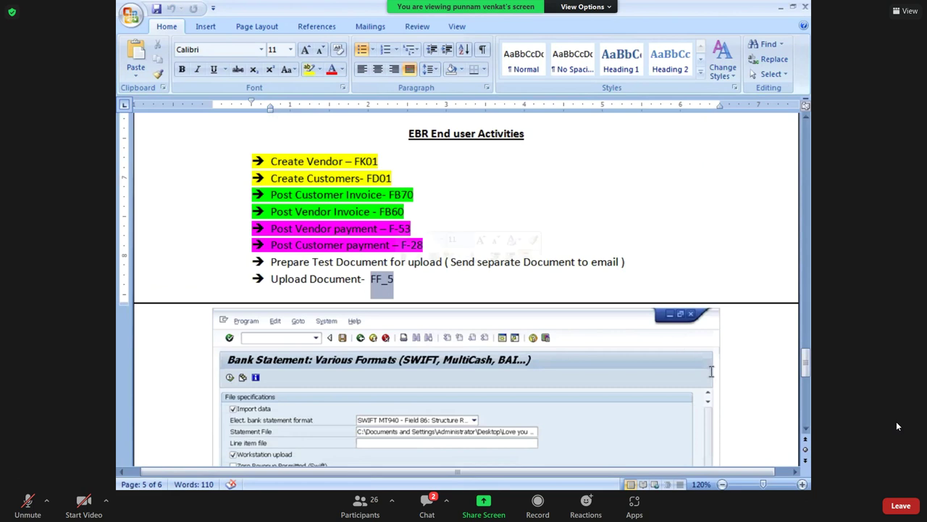
pyautogui.moveTo(270, 282); pyautogui.dragTo(388, 284)
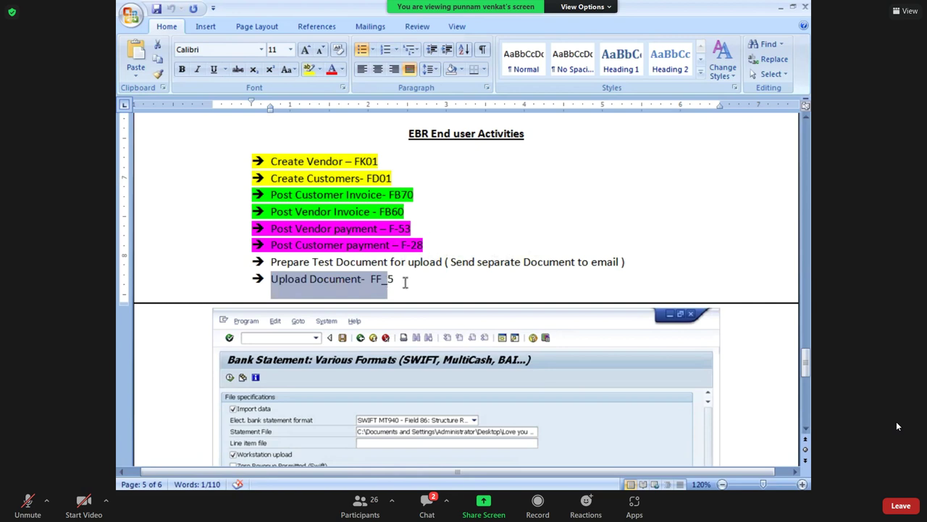
pyautogui.click(404, 281)
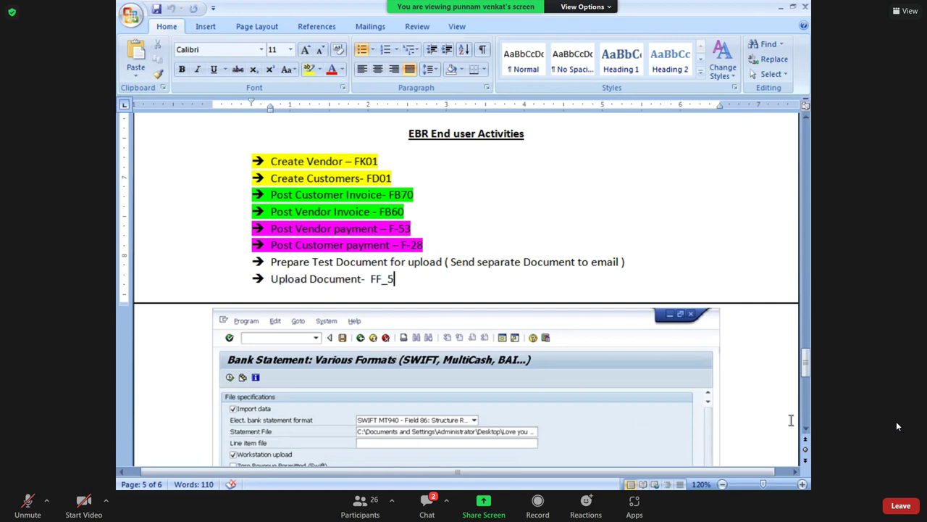
# Scroll down to the FF_5 Bank Statement: Various Formats screenshot.
pyautogui.scroll(-2, 806, 427)
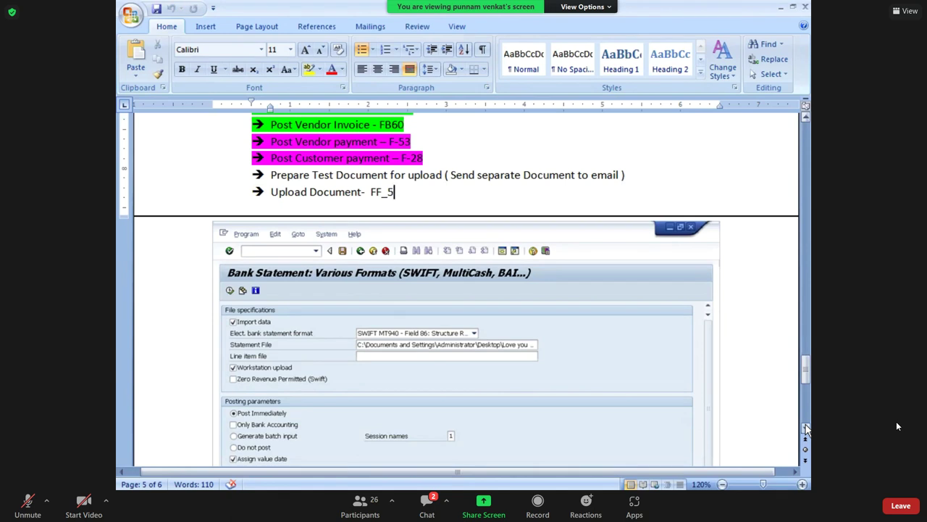
pyautogui.click(806, 428)
pyautogui.click(806, 428)
pyautogui.click(806, 428)
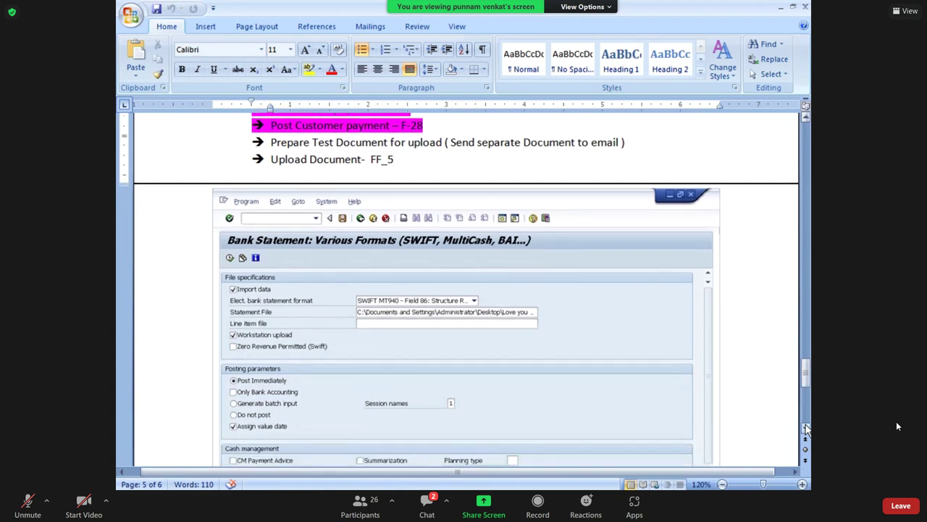
pyautogui.click(805, 428)
pyautogui.click(805, 428)
pyautogui.click(805, 429)
pyautogui.click(806, 428)
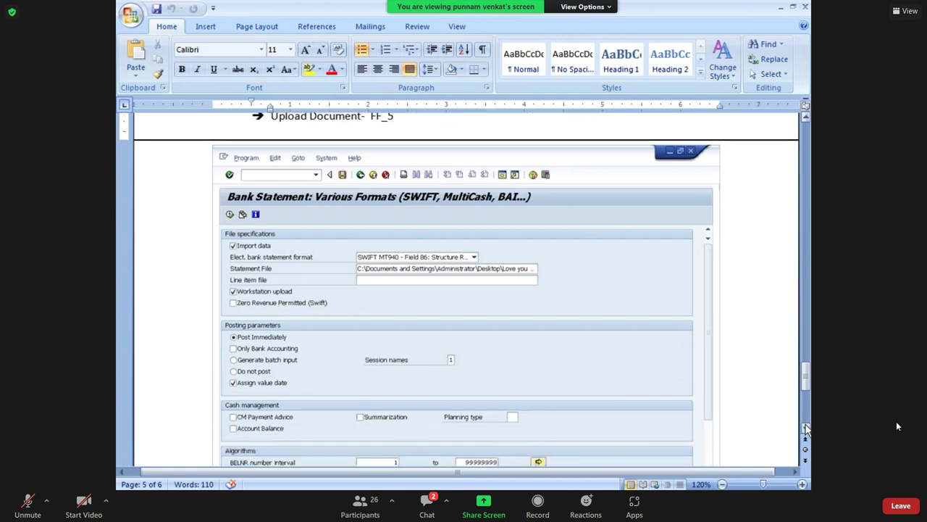
pyautogui.click(805, 428)
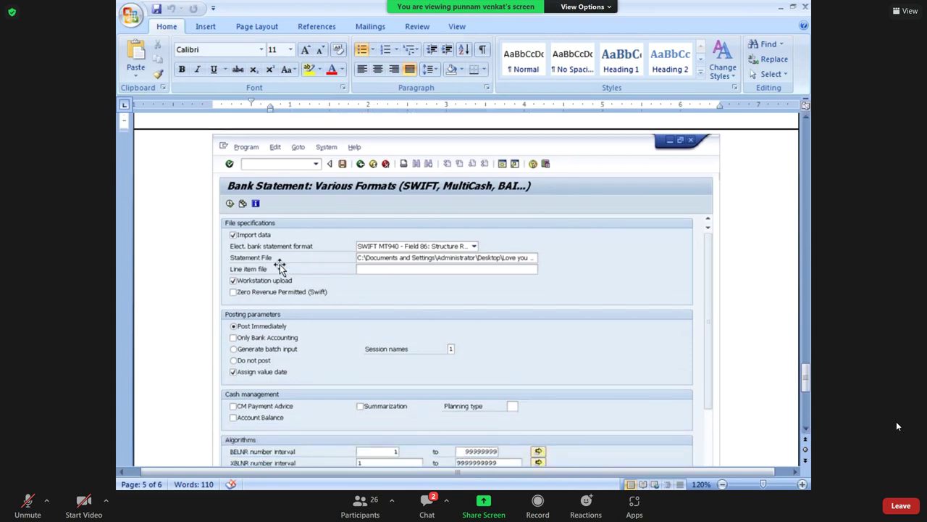
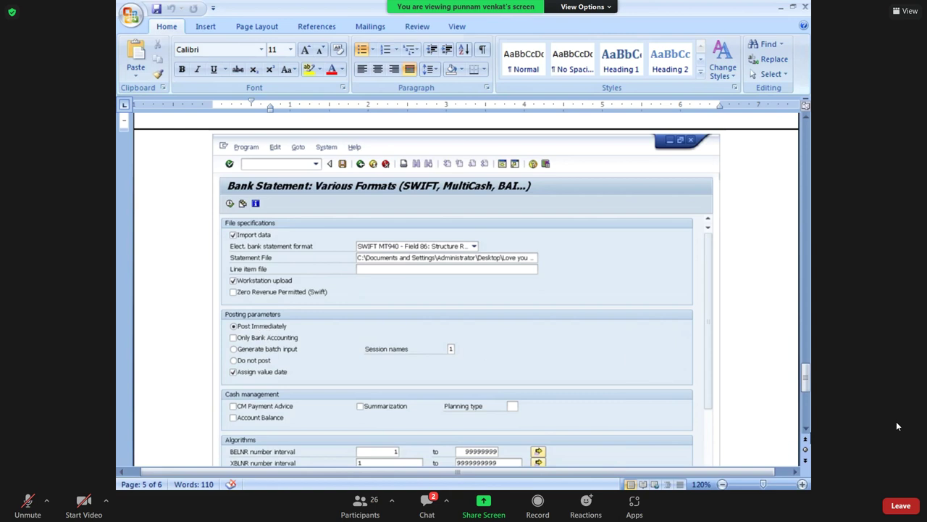
# Scroll through the FF_5 upload screenshot in the Word notes, then switch to the remote desktop.
pyautogui.click(805, 428)
pyautogui.click(806, 428)
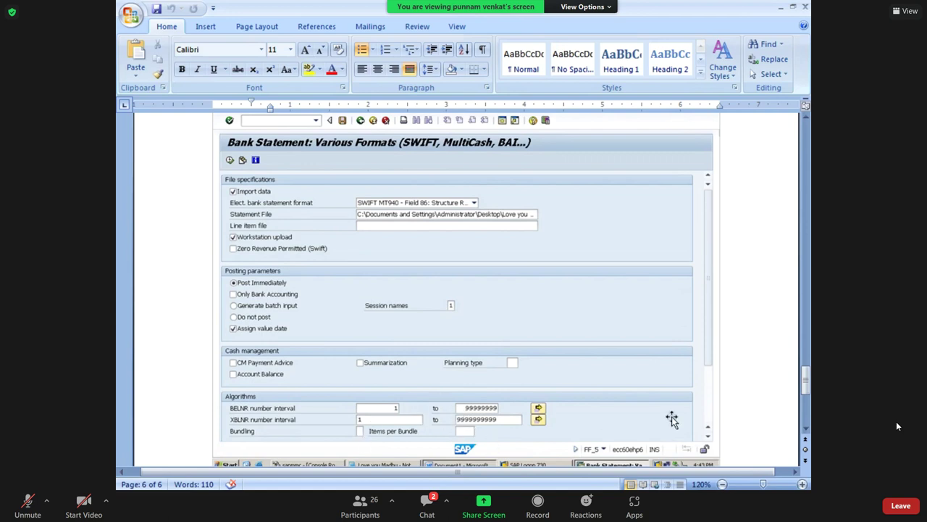
pyautogui.scroll(-2, 804, 433)
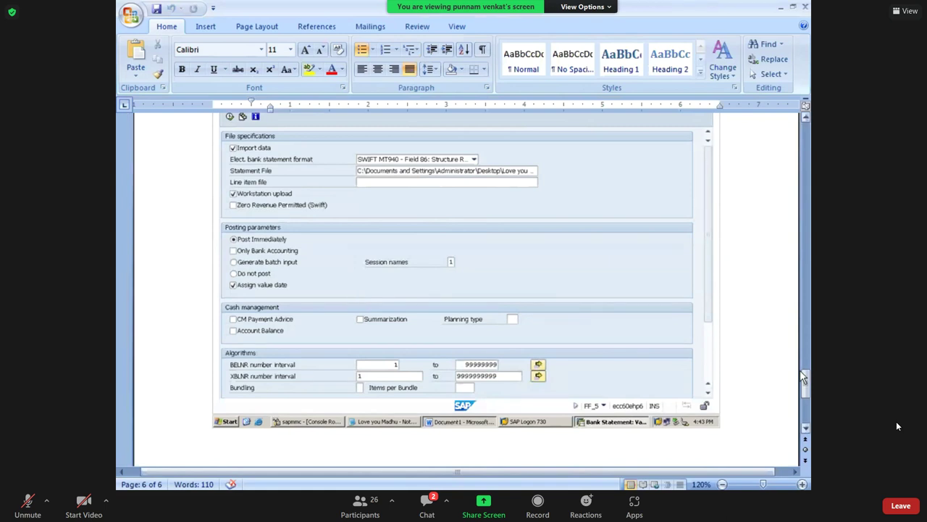
pyautogui.moveTo(806, 384); pyautogui.dragTo(805, 371)
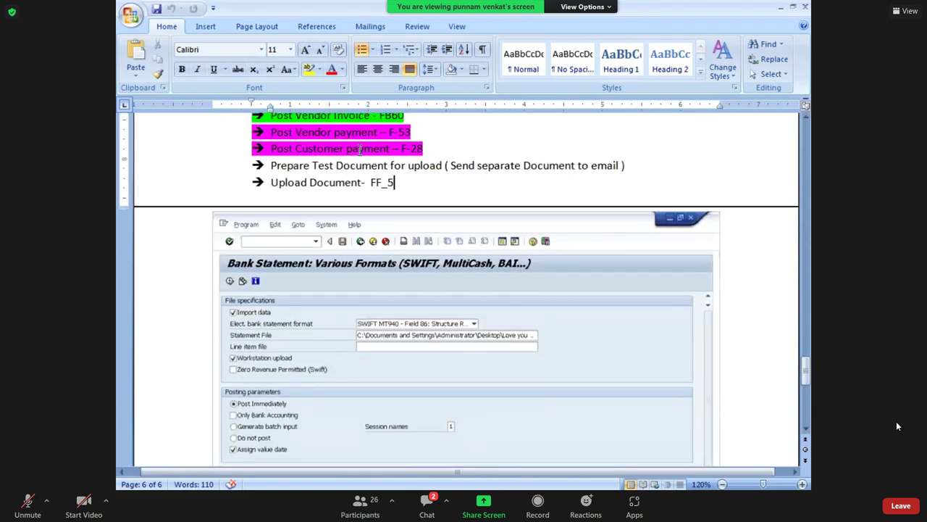
pyautogui.hotkey('alt', 'Tab')
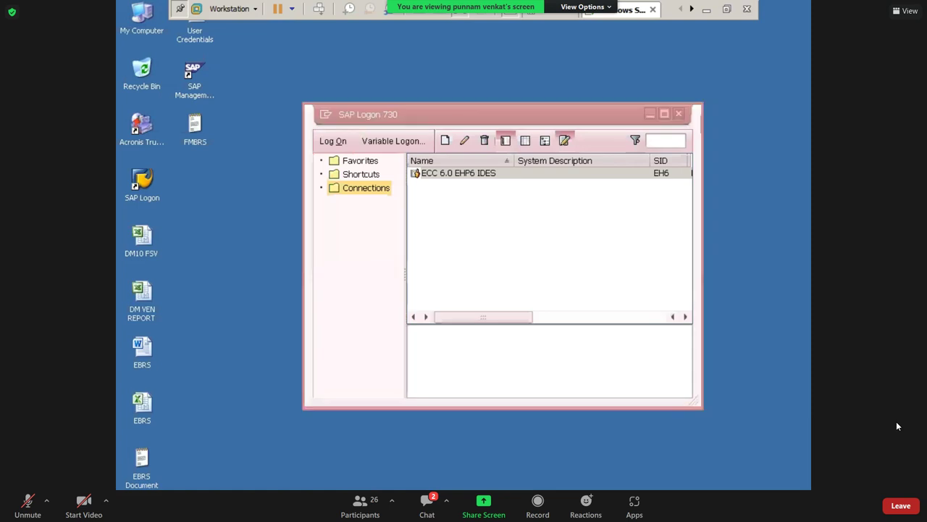
# Run transaction ff_5 in SAP to reach the Bank Statement: Various Formats screen.
pyautogui.hotkey('alt', 'Tab')
pyautogui.hotkey('alt', 'Tab')
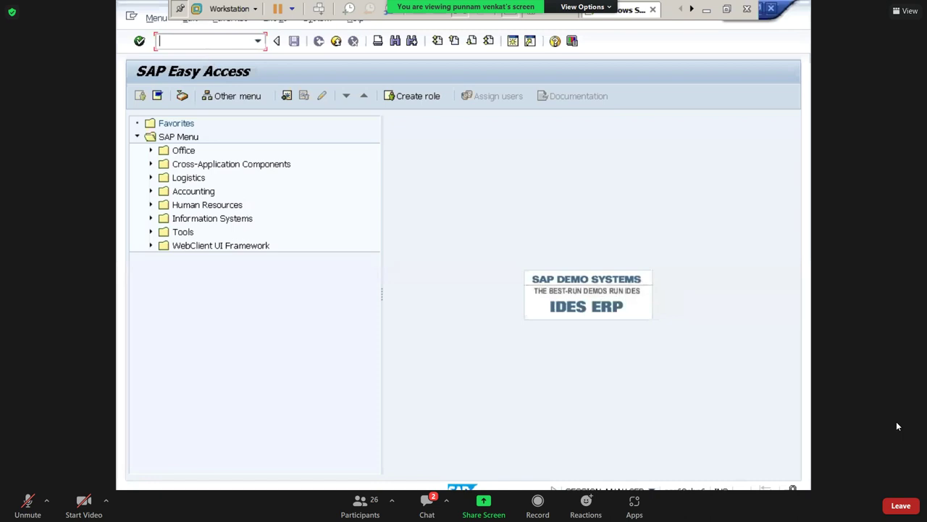
pyautogui.write('ff_5')
pyautogui.press('Return')
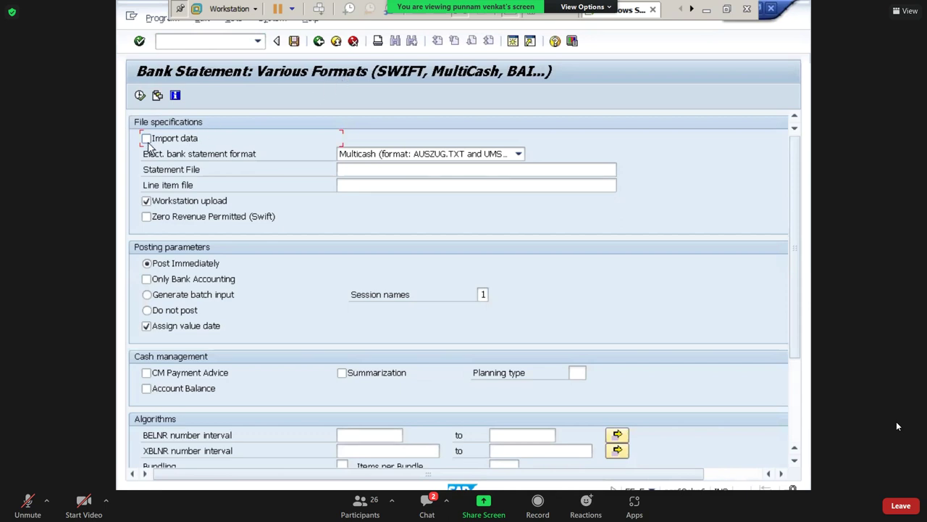
# Tick Import data and choose format 'SWIFT MT940 - Field 86: Structure Recognized Automatically'.
pyautogui.click(147, 141)
pyautogui.click(519, 155)
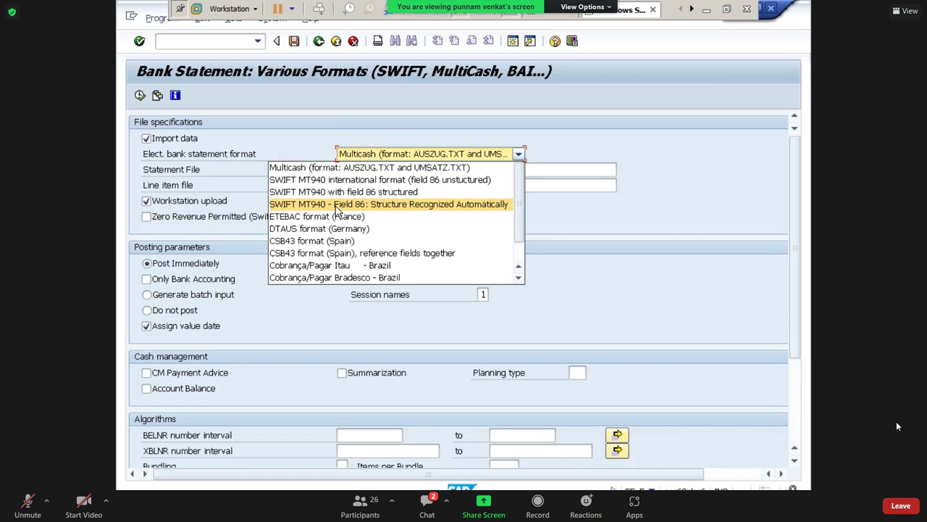
pyautogui.click(336, 206)
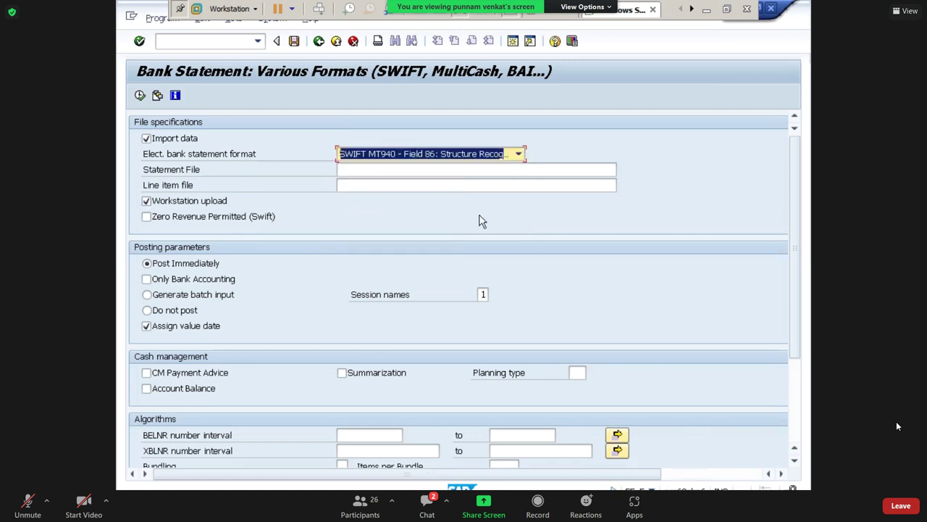
pyautogui.click(550, 171)
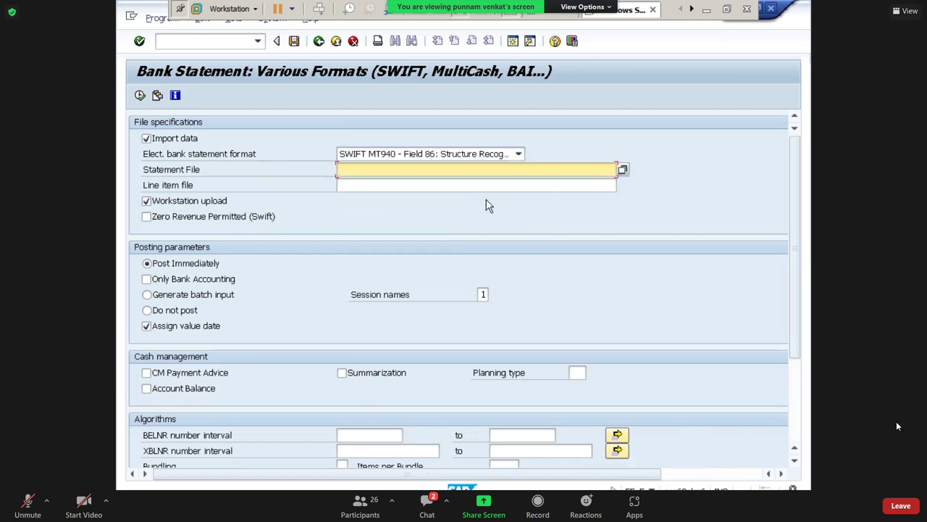
# Check the reference notes in Word, then return to the SAP bank statement screen.
pyautogui.click(706, 10)
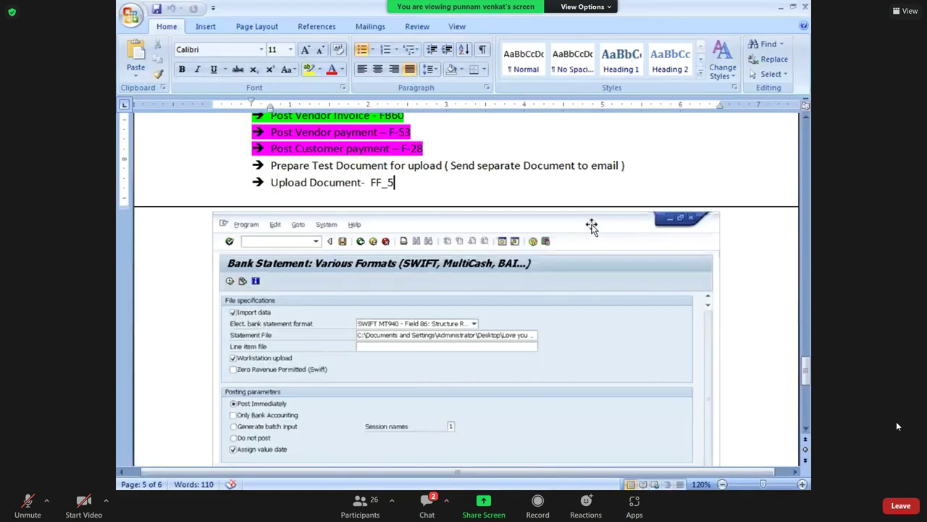
pyautogui.hotkey('alt', 'Tab')
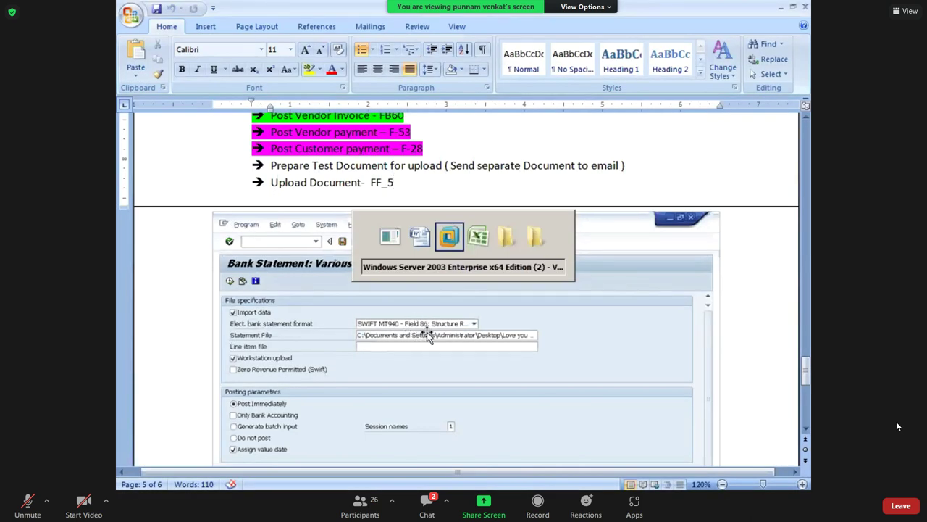
pyautogui.hotkey('alt', 'Tab')
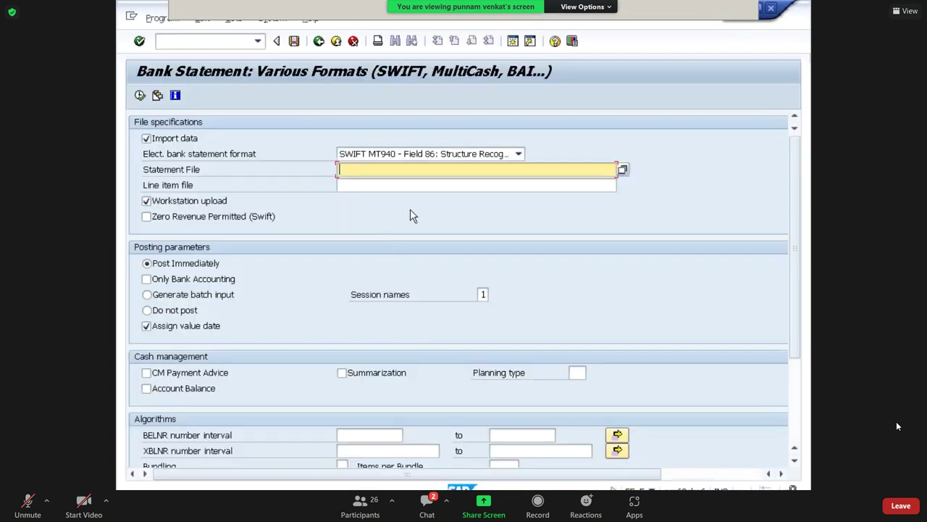
# Select FMBRS.txt from the Desktop as the statement file.
pyautogui.click(623, 171)
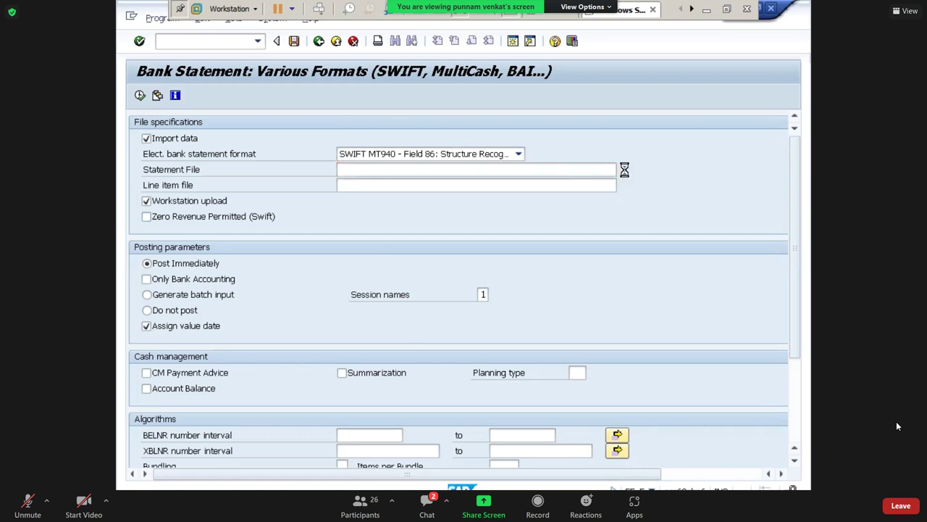
pyautogui.click(152, 141)
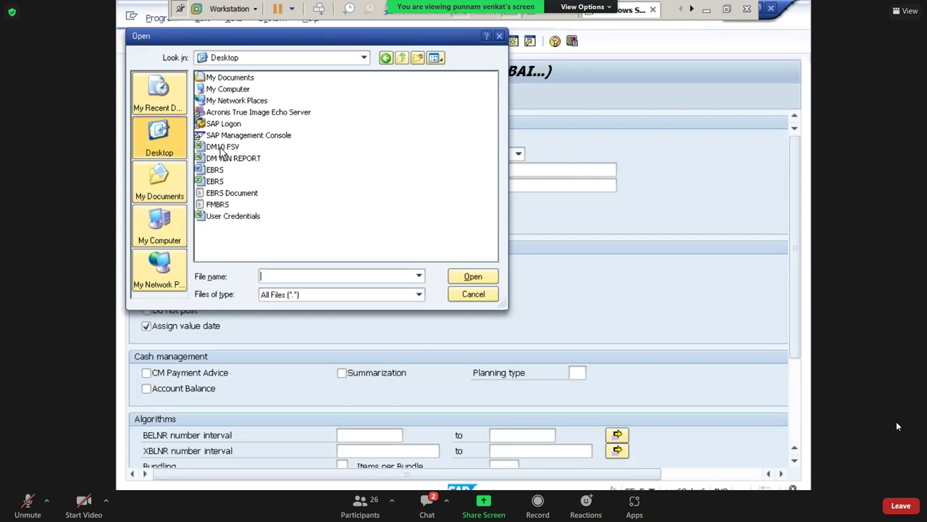
pyautogui.click(216, 205)
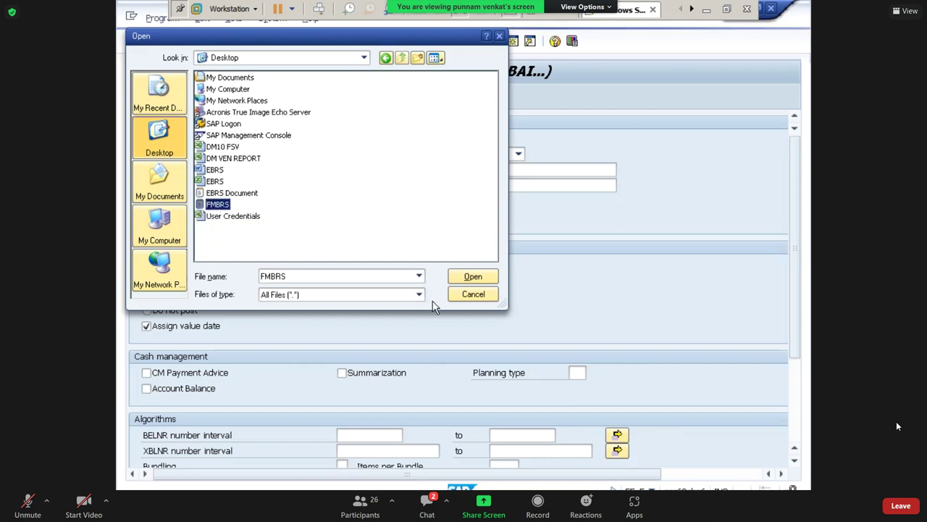
pyautogui.click(472, 278)
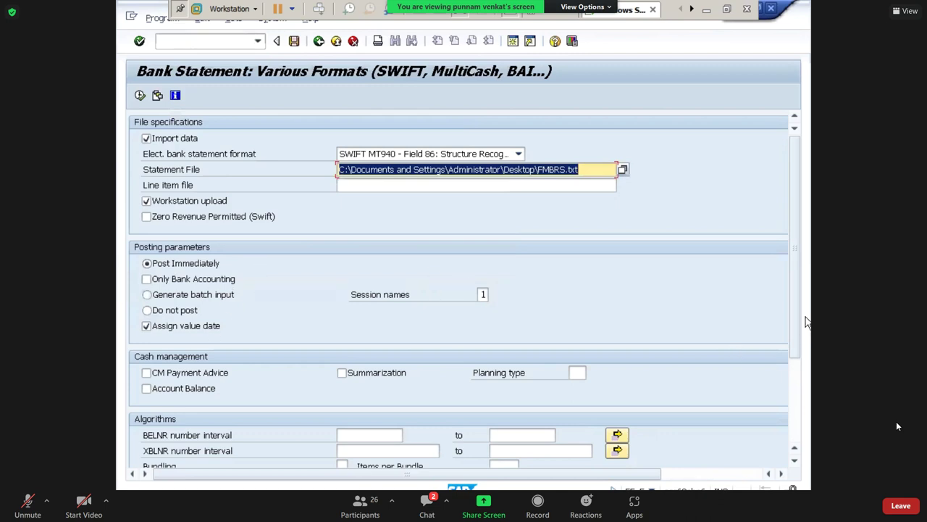
pyautogui.moveTo(794, 321); pyautogui.dragTo(801, 369)
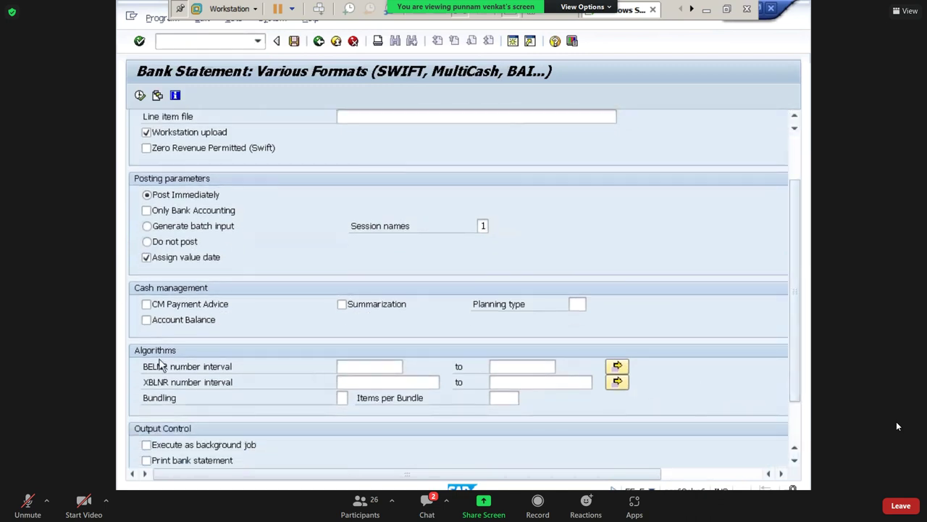
# Set the BELNR number interval from 1 to 99999999.
pyautogui.click(358, 366)
pyautogui.write('1')
pyautogui.press('Tab')
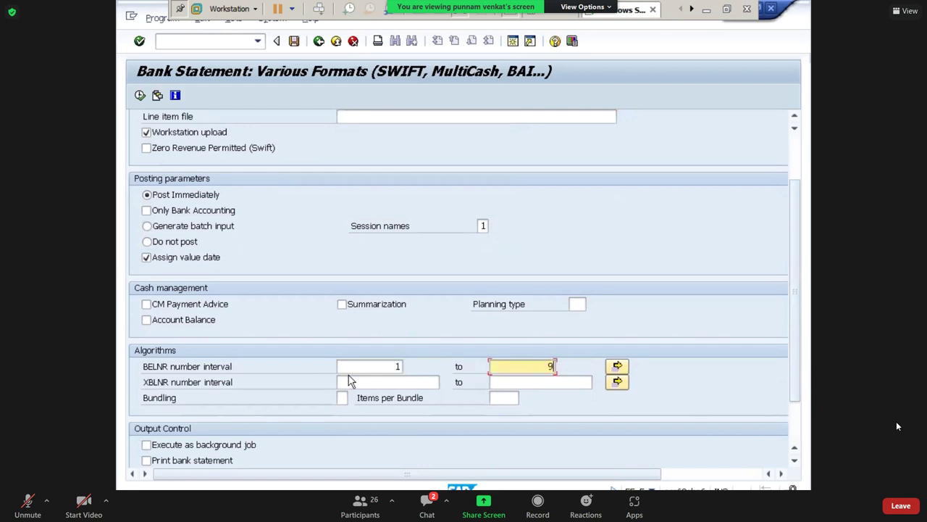
pyautogui.write('99999999')
# Set the XBLNR interval from 1 to 999999999 and close its Multiple Selection unchanged.
pyautogui.click(407, 379)
pyautogui.write('1')
pyautogui.press('Tab')
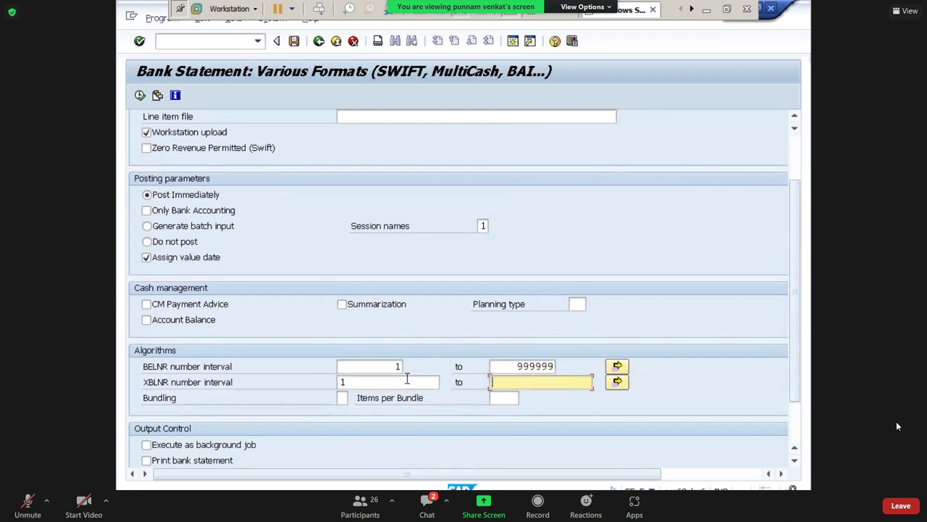
pyautogui.write('9999999999')
pyautogui.press('BackSpace')
pyautogui.press('BackSpace')
pyautogui.press('BackSpace')
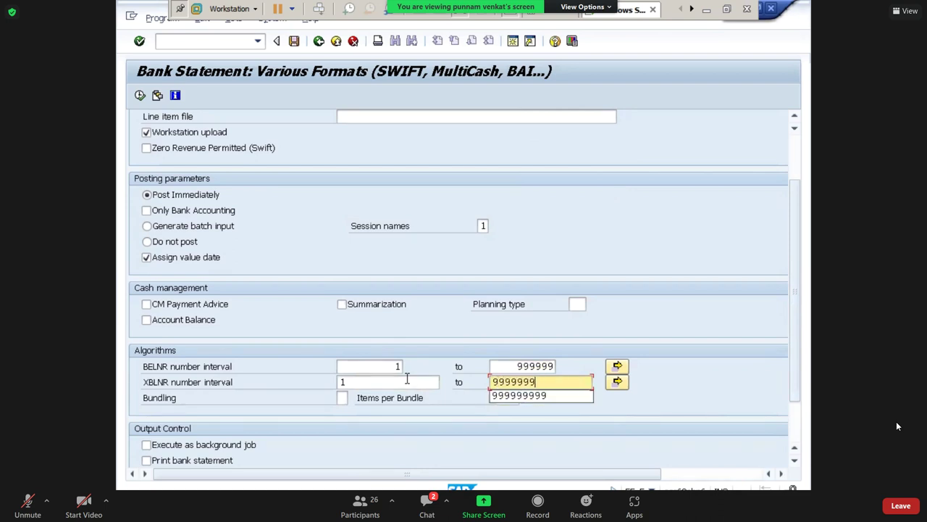
pyautogui.write('99')
pyautogui.press('Tab')
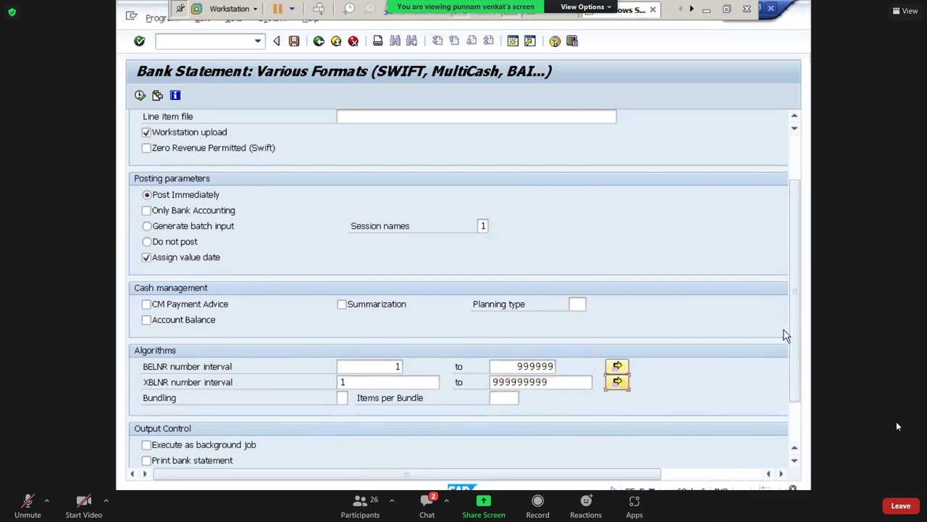
pyautogui.scroll(-2, 797, 372)
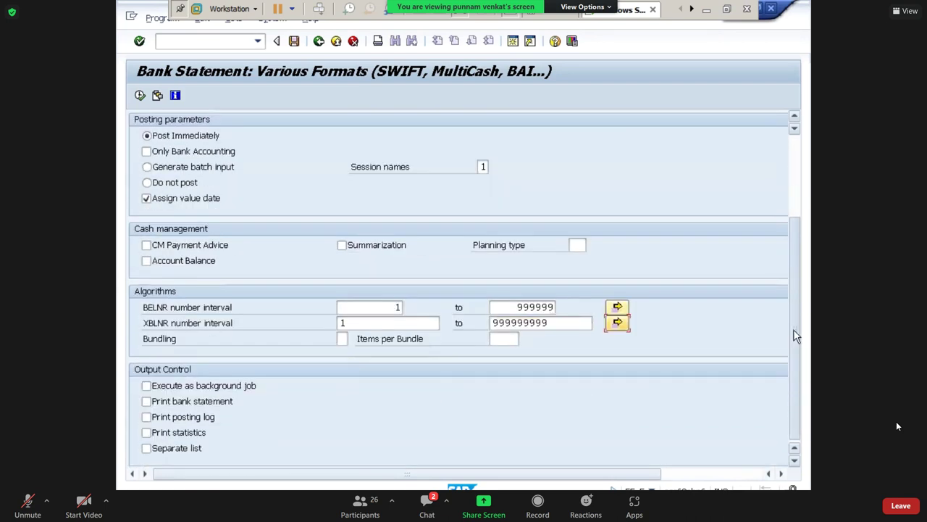
pyautogui.scroll(2, 792, 329)
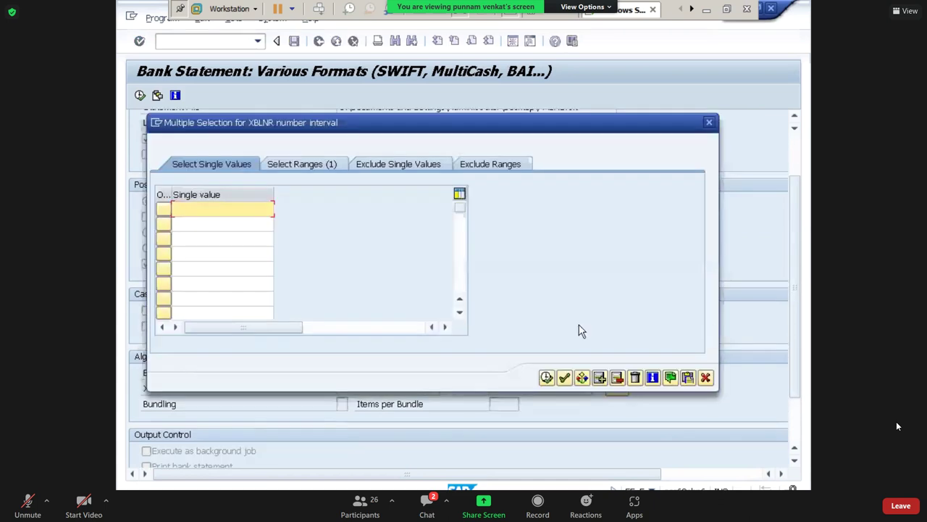
pyautogui.click(705, 377)
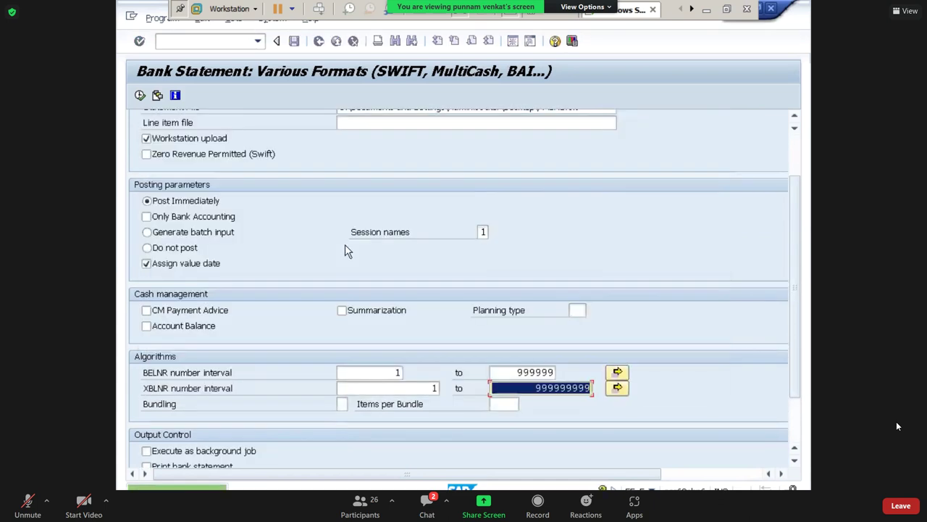
# Execute the statement import, allow access to FMBRS.txt, and dismiss the information messages.
pyautogui.click(140, 97)
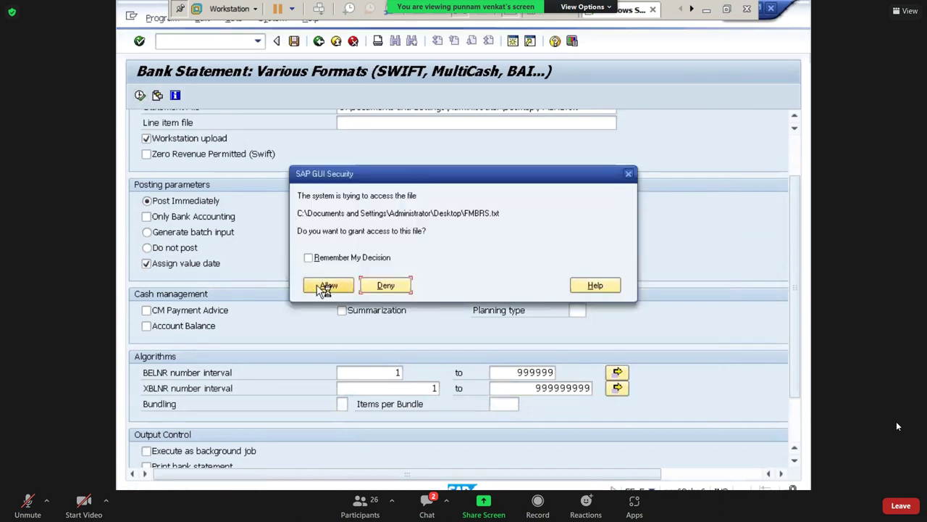
pyautogui.click(322, 289)
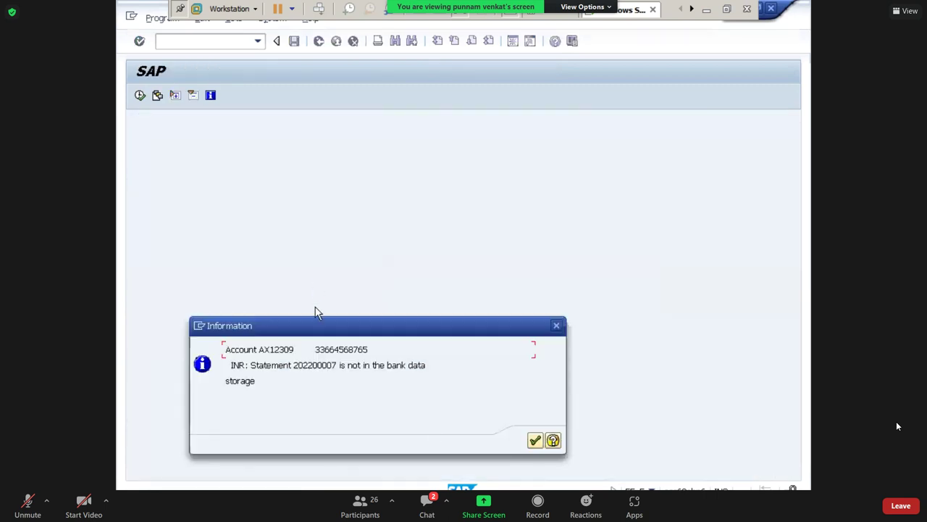
pyautogui.click(535, 441)
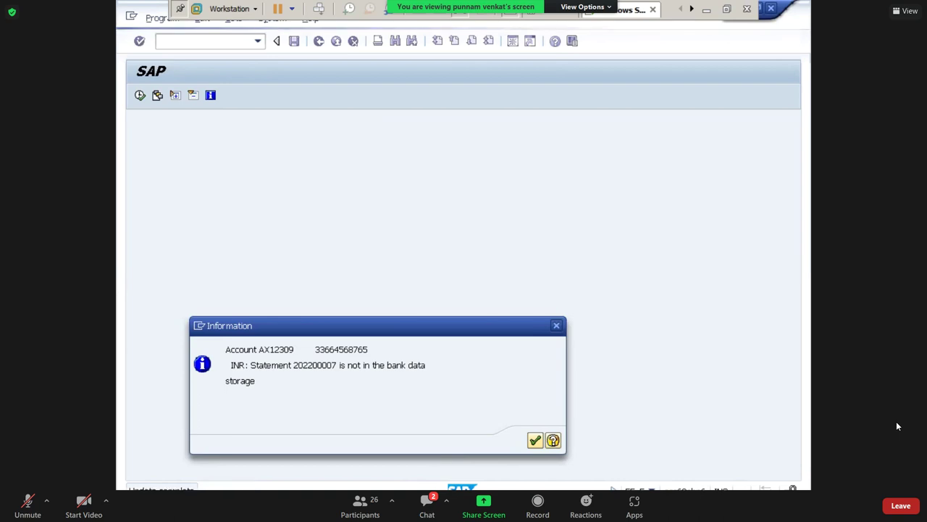
pyautogui.press('Return')
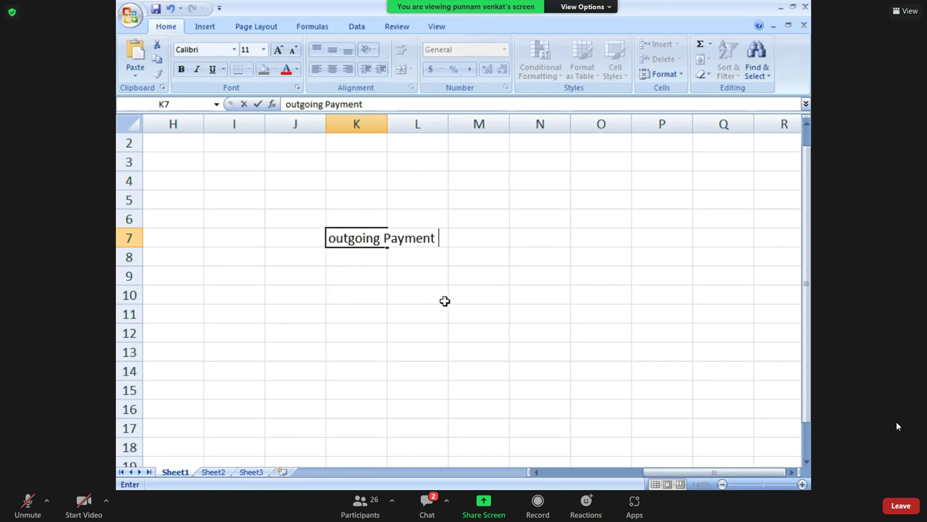
# Enter Vendor in K2, 'Expences A/c Dr' in K4 and 'To BRS_V PVT LTD' in K5.
pyautogui.press('Return')
pyautogui.press('Return')
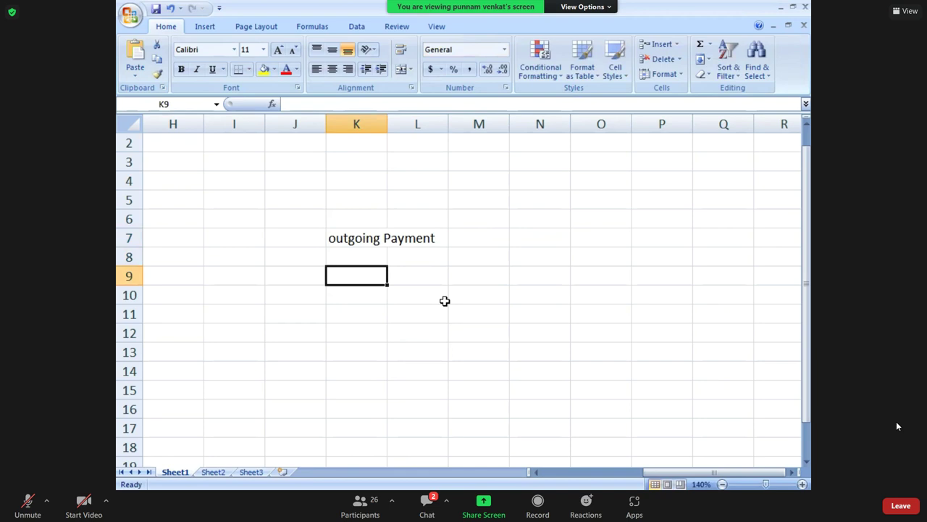
pyautogui.press('Up')
pyautogui.press('Up')
pyautogui.press('Up')
pyautogui.press('Up')
pyautogui.press('Up')
pyautogui.press('Up')
pyautogui.press('Up')
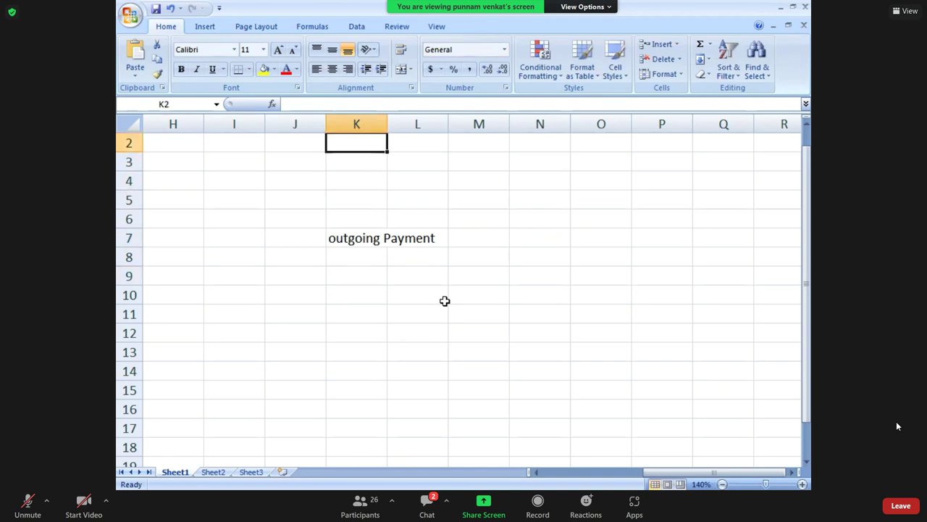
pyautogui.write('Vendor')
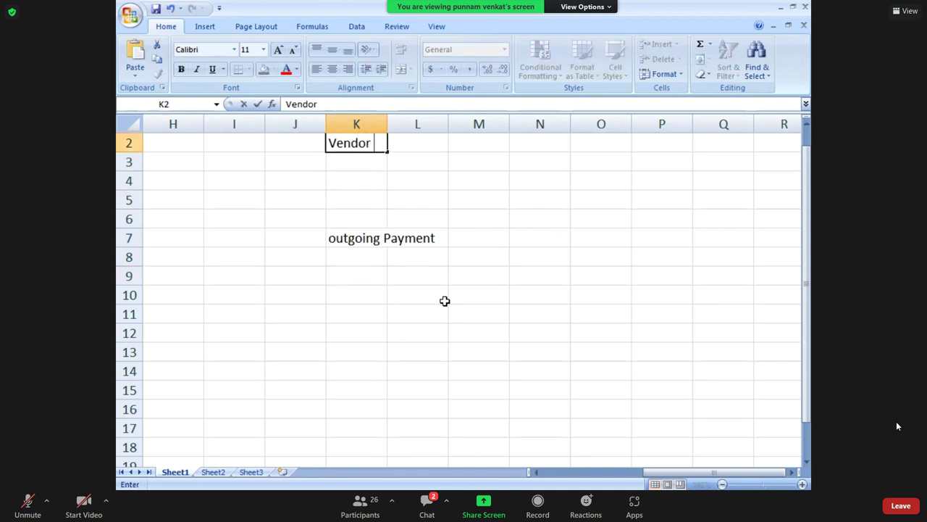
pyautogui.press('Return')
pyautogui.press('Down')
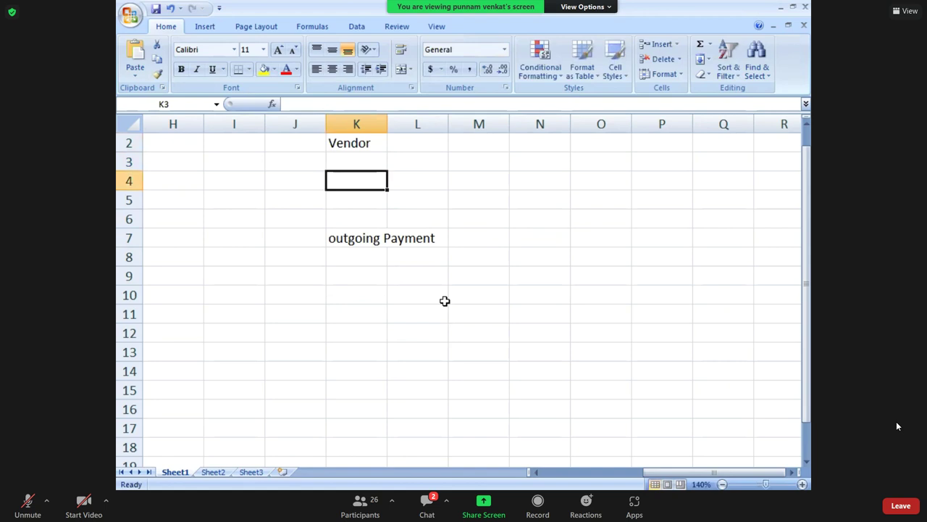
pyautogui.write('Expences A/c Dr')
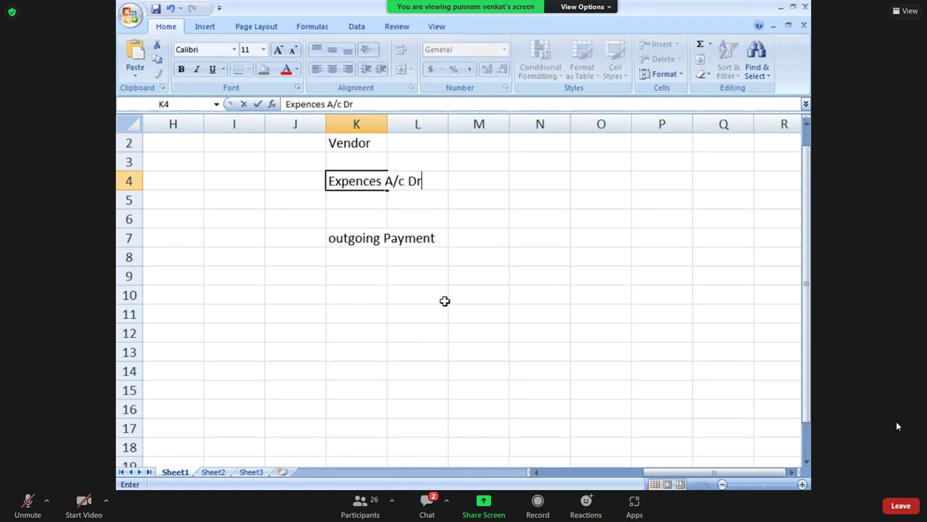
pyautogui.press('Return')
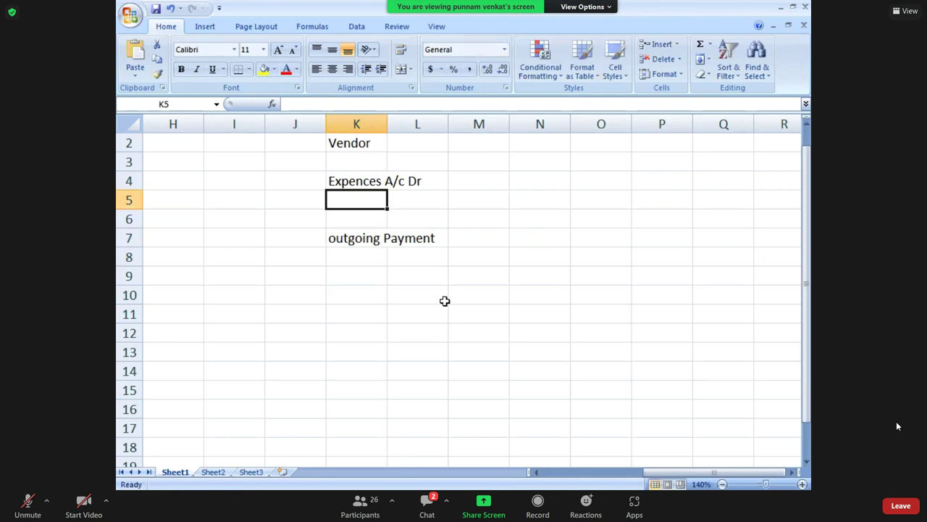
pyautogui.write('To ')
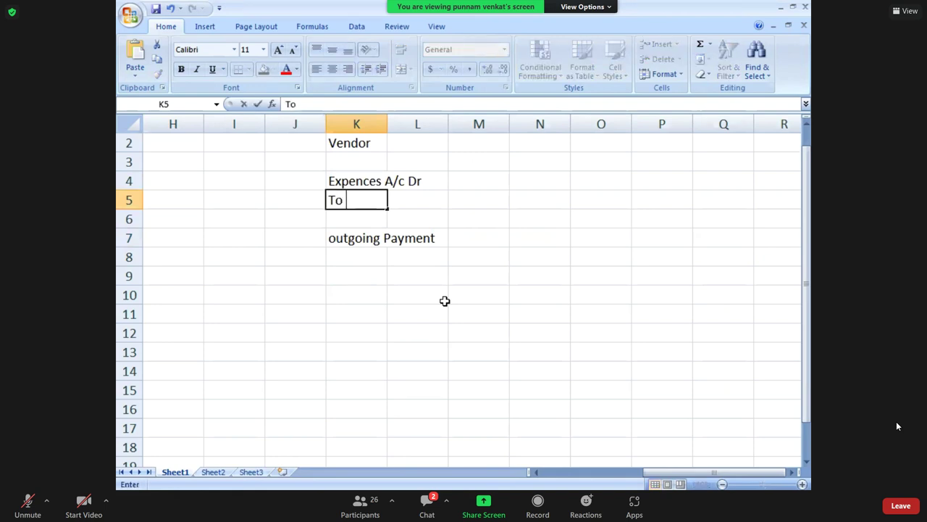
pyautogui.write('BRS_V')
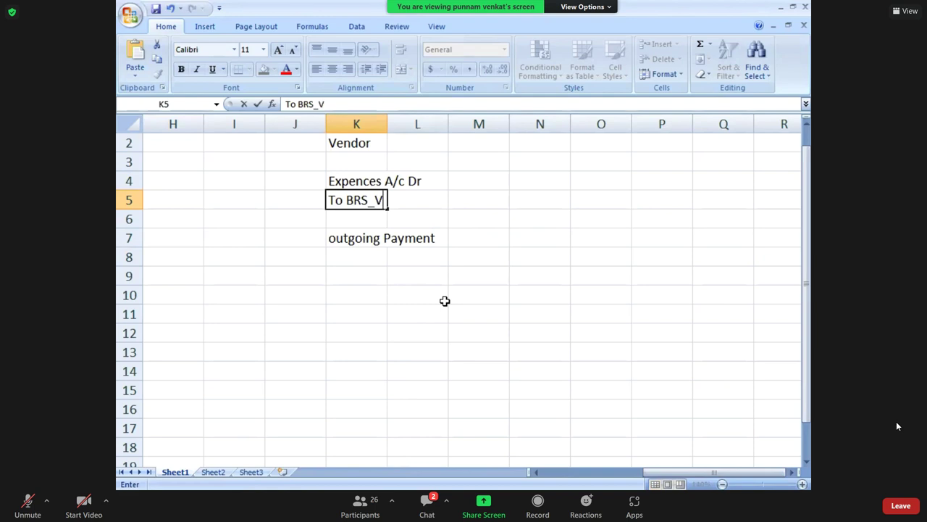
pyautogui.write(' PVT LTD')
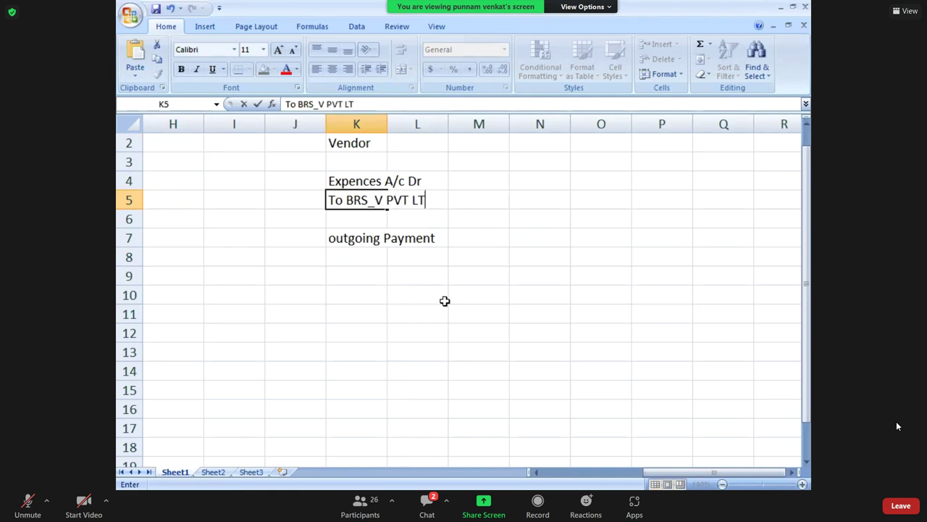
pyautogui.press('Tab')
pyautogui.press('Tab')
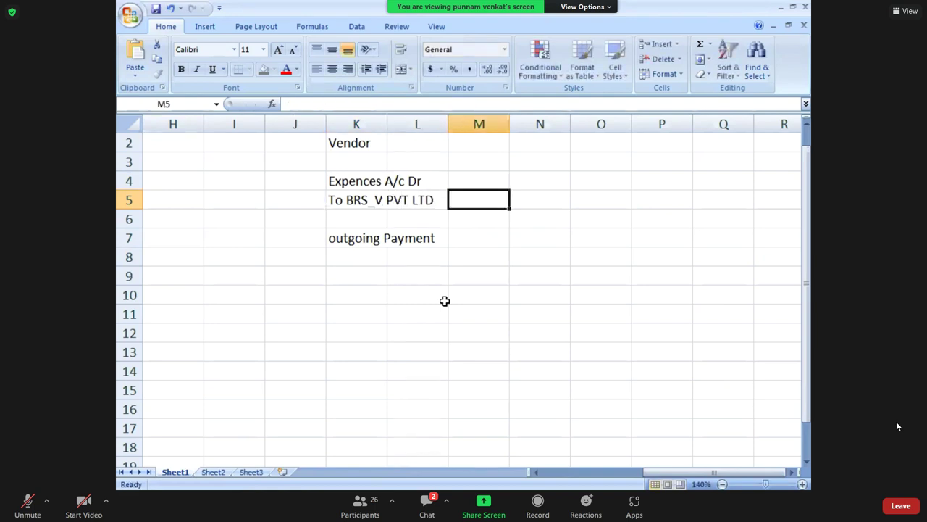
# Enter 100000 as both the debit and credit amounts in M4 and M5.
pyautogui.press('Up')
pyautogui.write('100000')
pyautogui.press('Return')
pyautogui.write('1000')
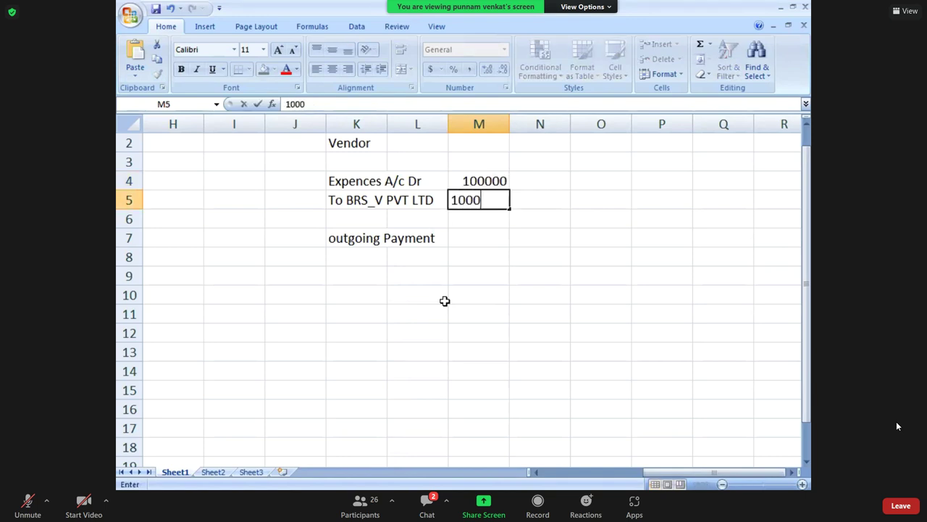
pyautogui.write('00')
pyautogui.press('Return')
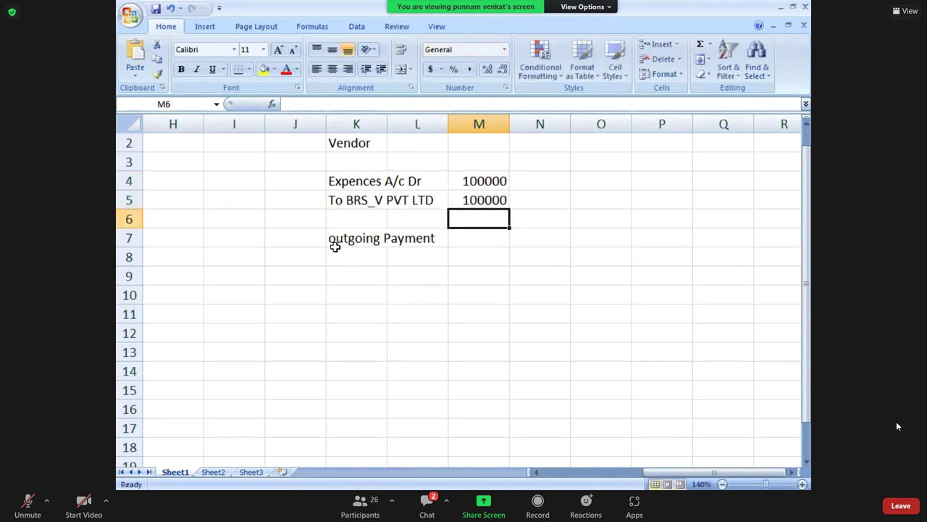
pyautogui.click(352, 237)
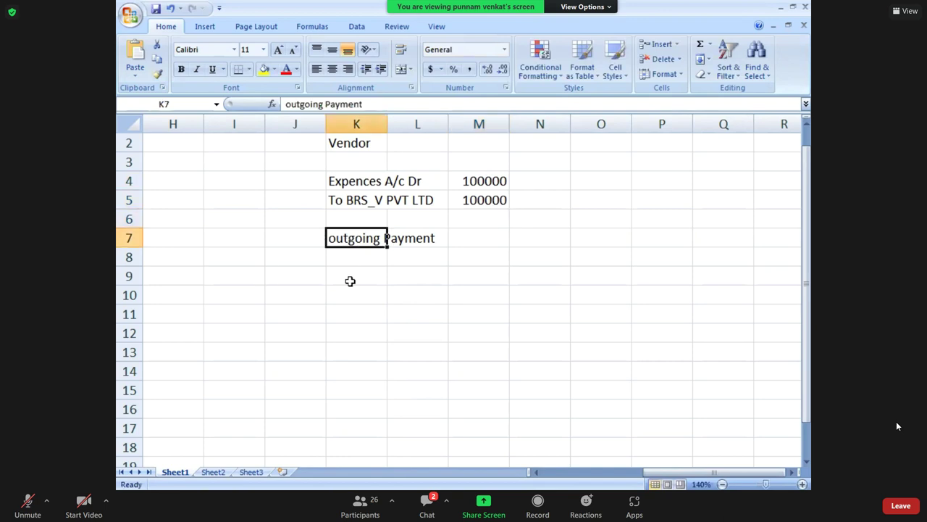
# Type 'BRS_V PVT LTD A/C DR' in K9.
pyautogui.click(350, 281)
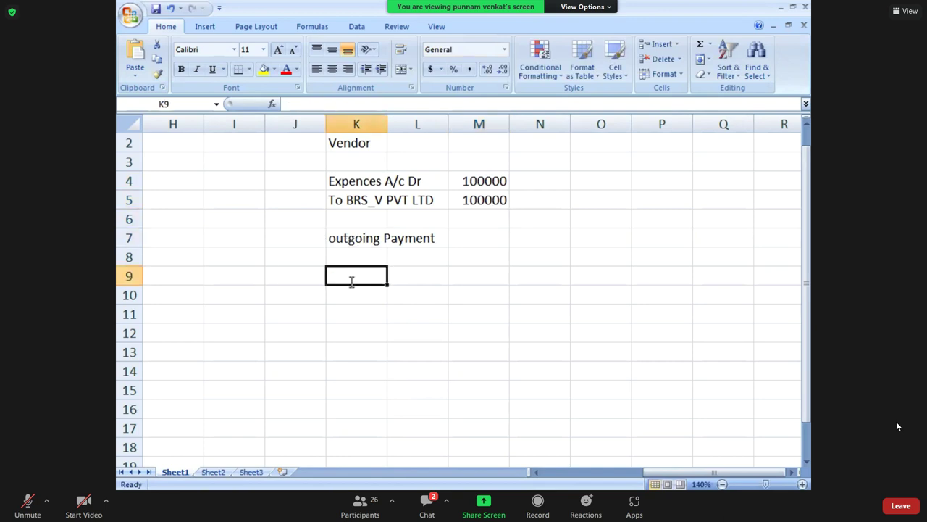
pyautogui.write('BRS_V PVT LTD')
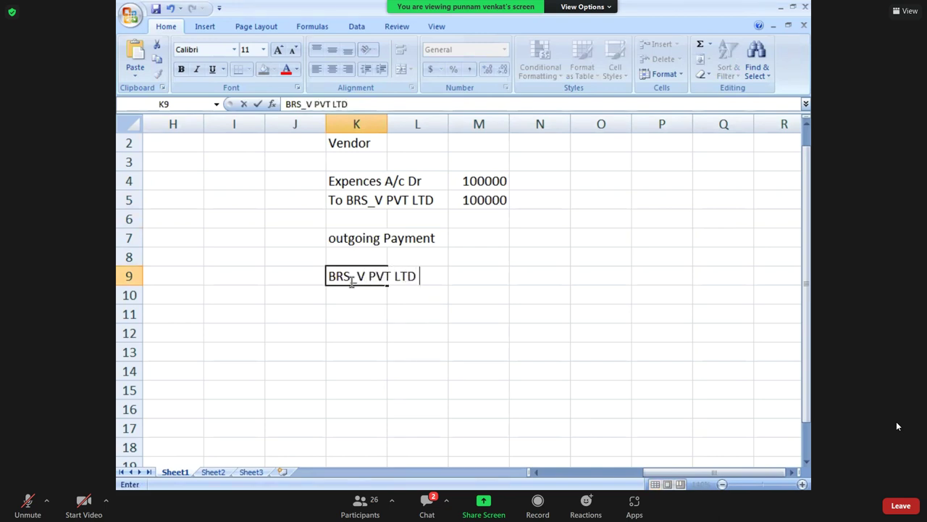
pyautogui.write(' a')
pyautogui.press('BackSpace')
pyautogui.write('a')
pyautogui.press('BackSpace')
pyautogui.write('A/C dR')
pyautogui.press('BackSpace')
pyautogui.press('BackSpace')
pyautogui.write('DR')
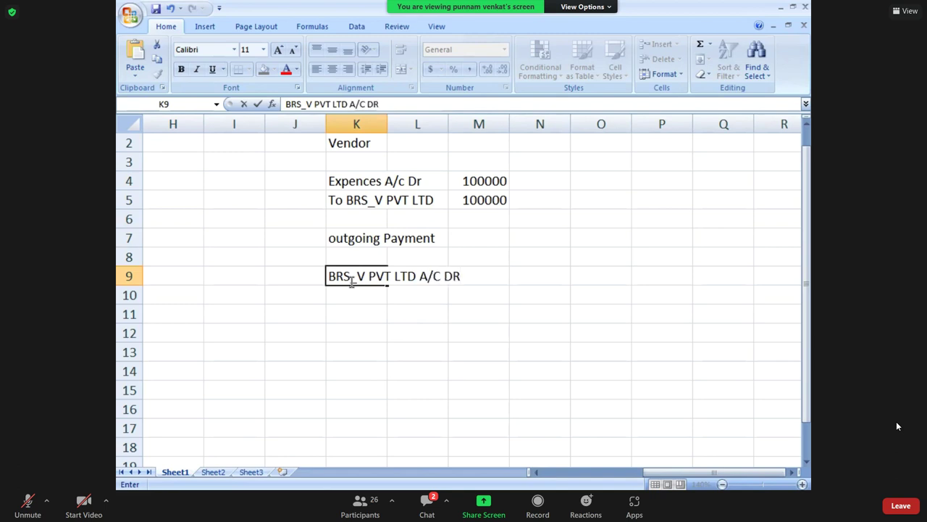
pyautogui.press('Return')
# Type 'To AXIS Bank outgoing Payment A/c' in K10.
pyautogui.write('To ')
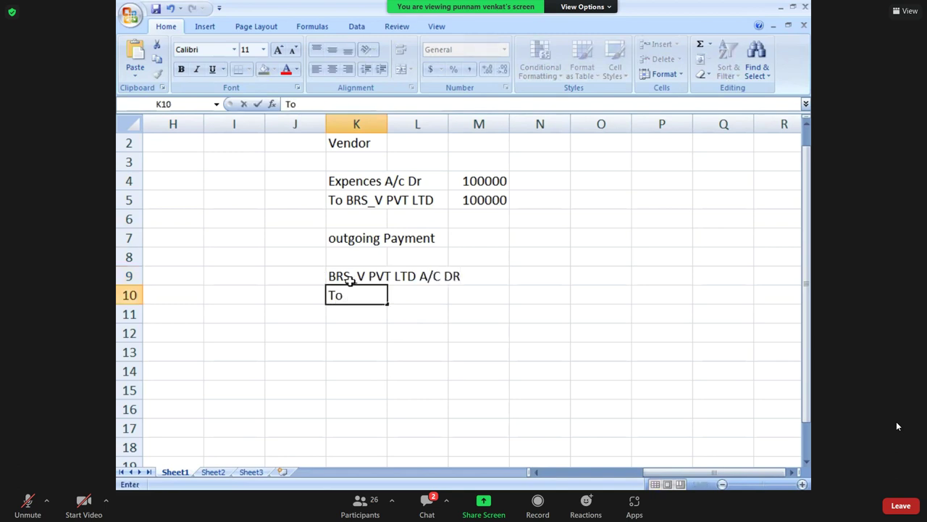
pyautogui.write('a')
pyautogui.press('BackSpace')
pyautogui.write('AXIS BANK')
pyautogui.press('BackSpace')
pyautogui.press('BackSpace')
pyautogui.press('BackSpace')
pyautogui.write('ank out')
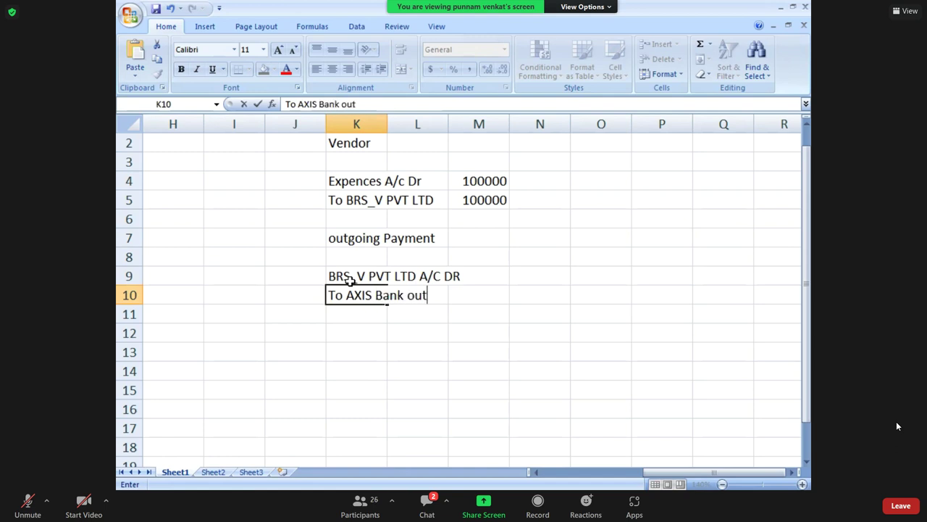
pyautogui.write('going Payment ')
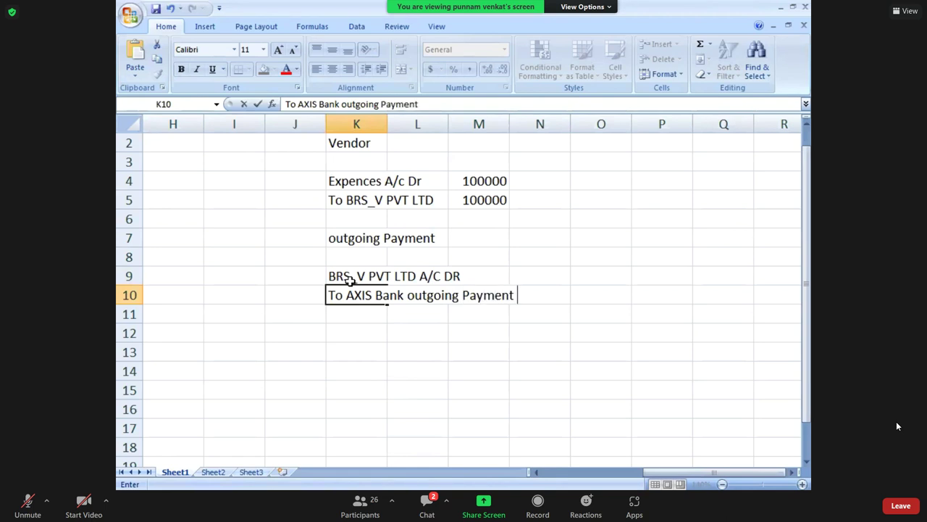
pyautogui.write('A/c')
pyautogui.press('Return')
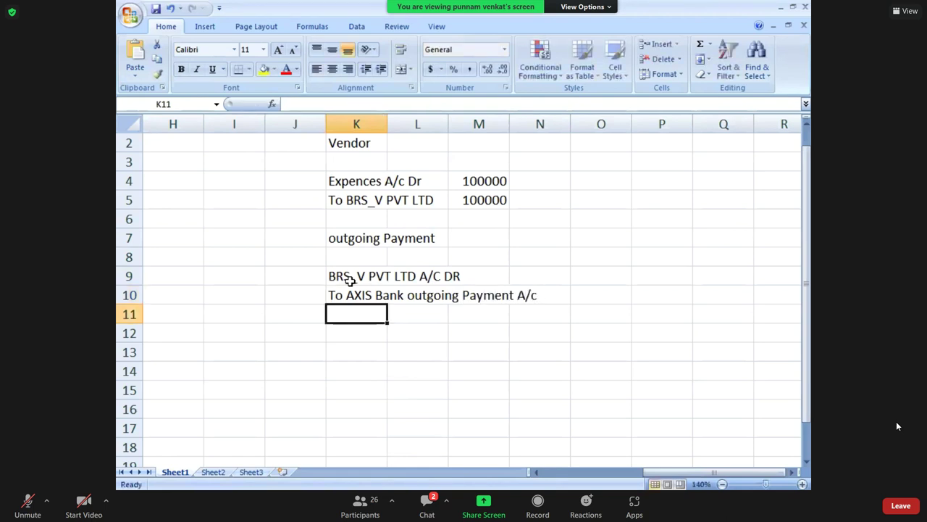
# Enter 100000 in O9 and O10.
pyautogui.press('Up')
pyautogui.press('Up')
pyautogui.press('Right')
pyautogui.press('Right')
pyautogui.press('Right')
pyautogui.press('Right')
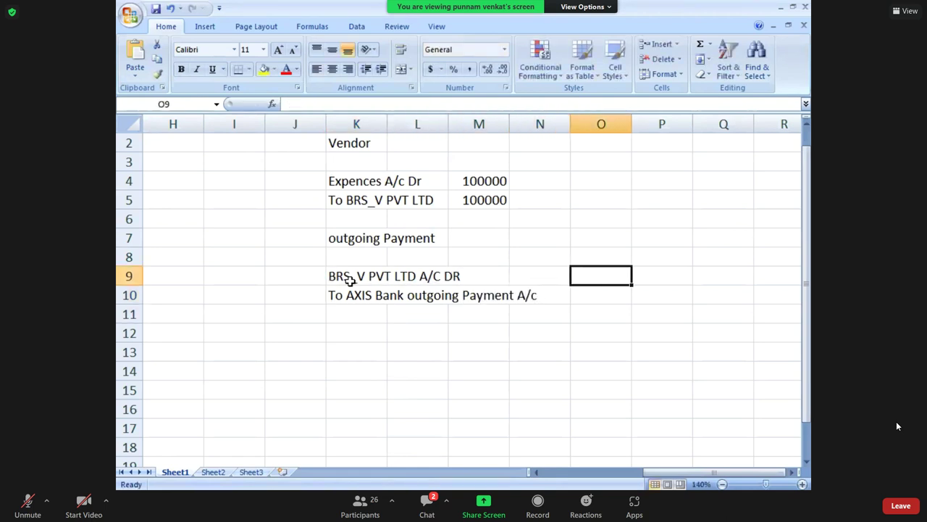
pyautogui.write('100000')
pyautogui.press('Return')
pyautogui.write('10000')
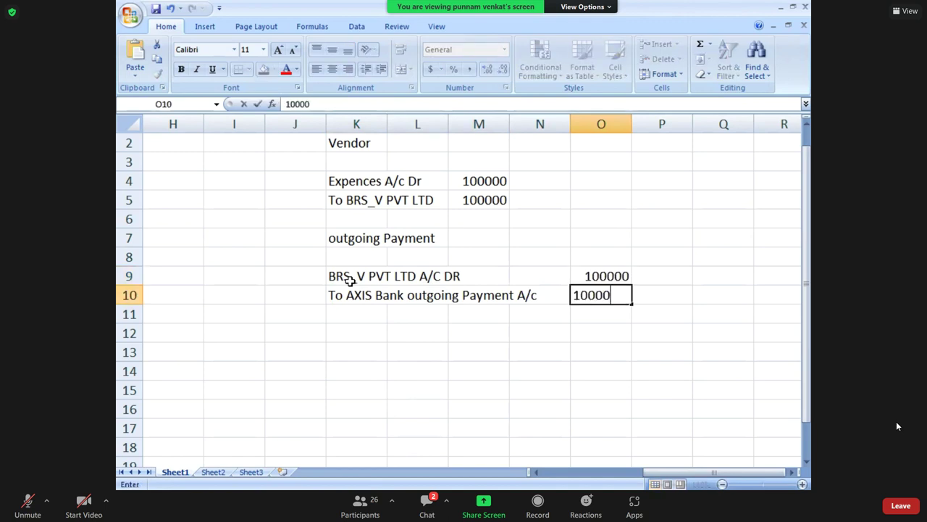
pyautogui.write('0')
pyautogui.press('Escape')
# Type the heading 'BRS UPLOAD' in K12.
pyautogui.click(355, 334)
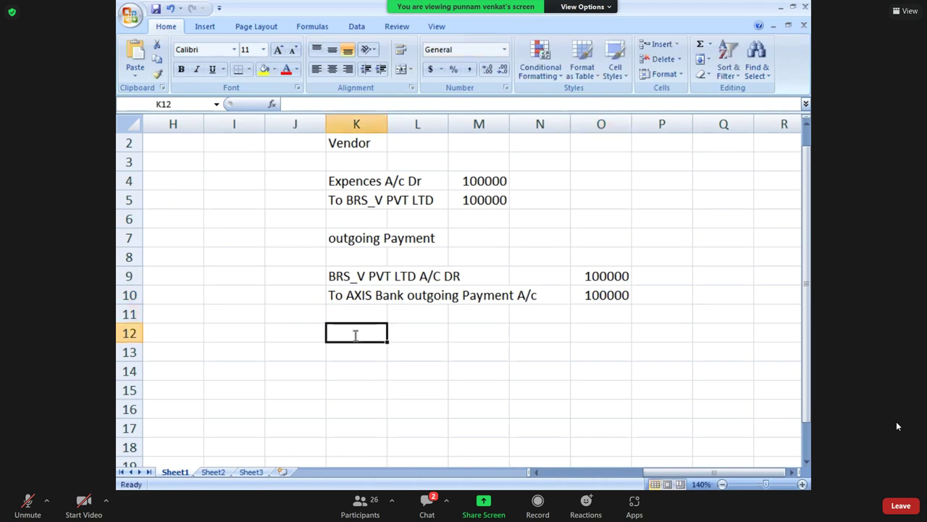
pyautogui.write('brs')
pyautogui.press('BackSpace')
pyautogui.press('BackSpace')
pyautogui.press('BackSpace')
pyautogui.write('BRS UPLOAD')
# Type 'AXIS BANK Outgoing payment A/c' in K14 below the BRS UPLOAD heading.
pyautogui.press('Return')
pyautogui.press('Return')
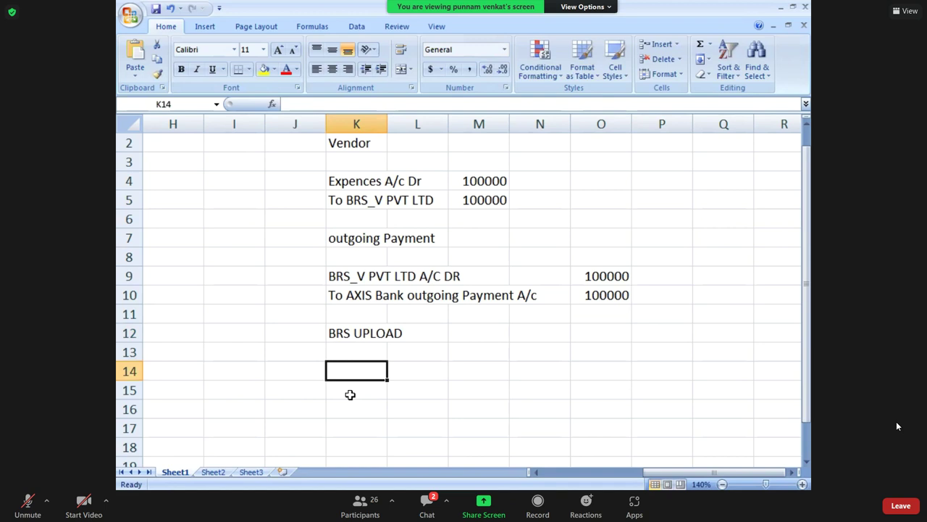
pyautogui.write('AXI')
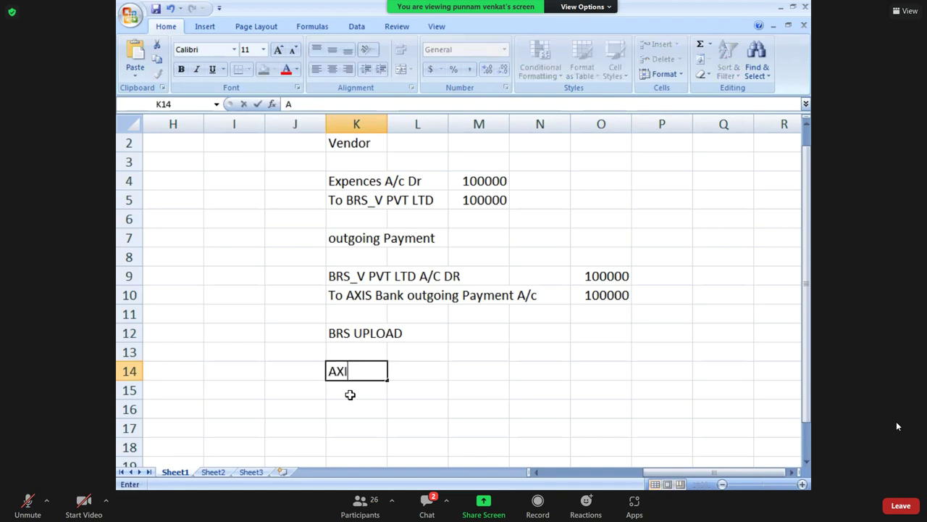
pyautogui.write('S BANK OUT')
pyautogui.press('BackSpace')
pyautogui.press('BackSpace')
pyautogui.press('BackSpace')
pyautogui.write('Outgoing payment')
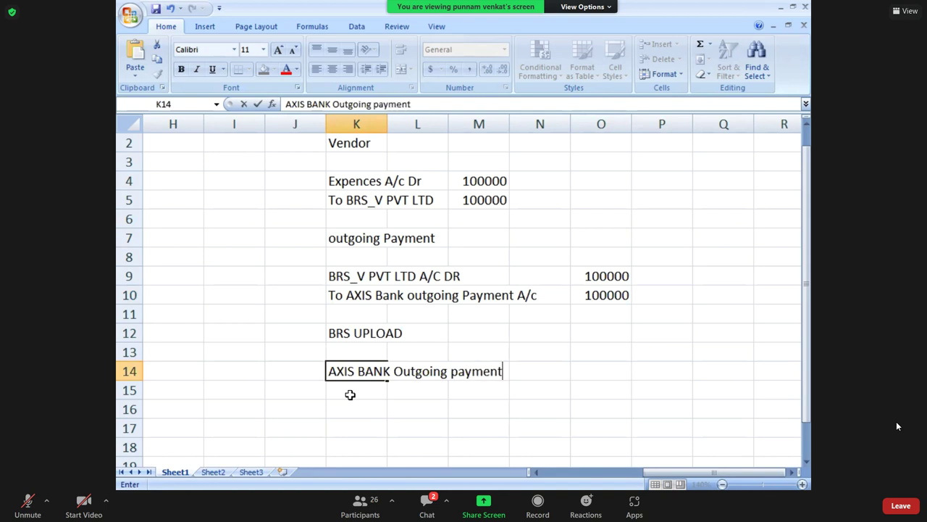
pyautogui.write(' A/c')
pyautogui.press('Return')
pyautogui.write('0')
pyautogui.press('BackSpace')
# Append ' Dr' to the AXIS BANK Outgoing payment A/c entry in K14.
pyautogui.click(345, 371)
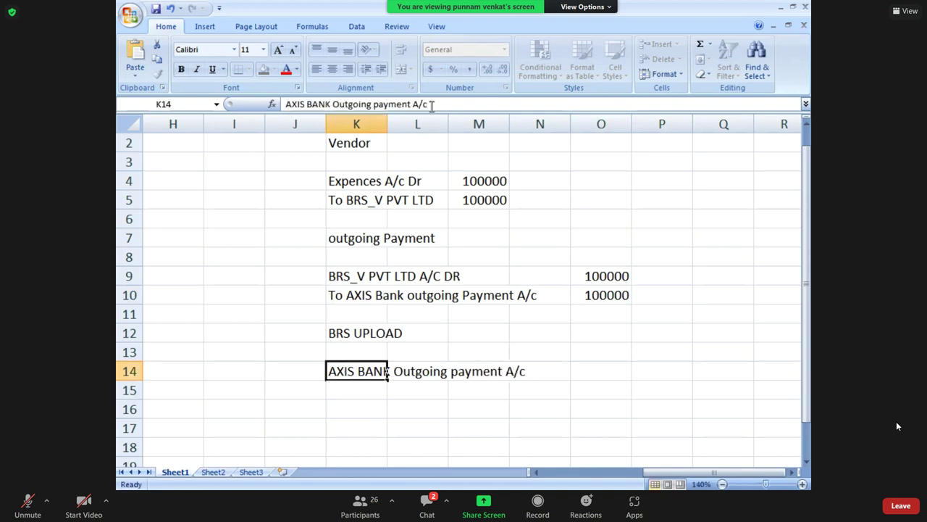
pyautogui.click(432, 104)
pyautogui.write('Dr')
pyautogui.press('BackSpace')
pyautogui.write('r')
pyautogui.press('Return')
# Type 'To Axis Main Bank' in K15.
pyautogui.write('To ')
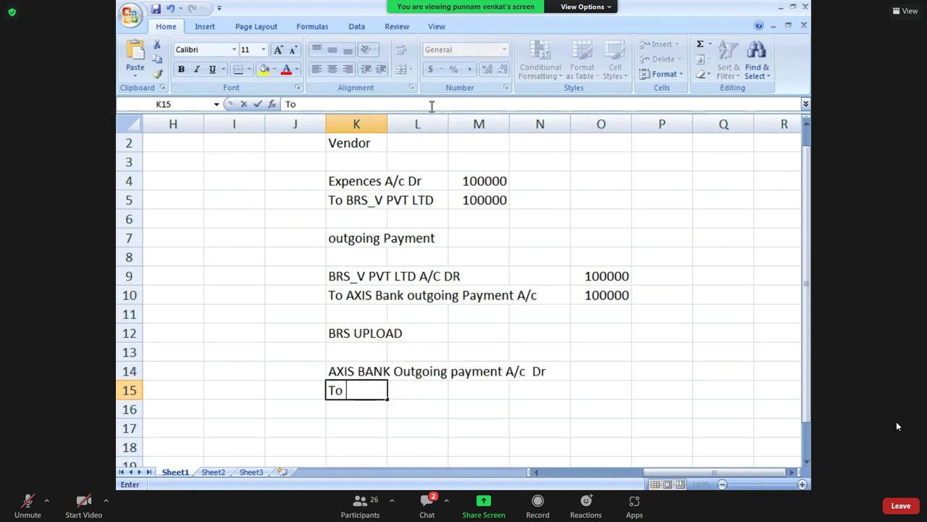
pyautogui.write('Asis')
pyautogui.press('BackSpace')
pyautogui.press('BackSpace')
pyautogui.press('BackSpace')
pyautogui.write('xi')
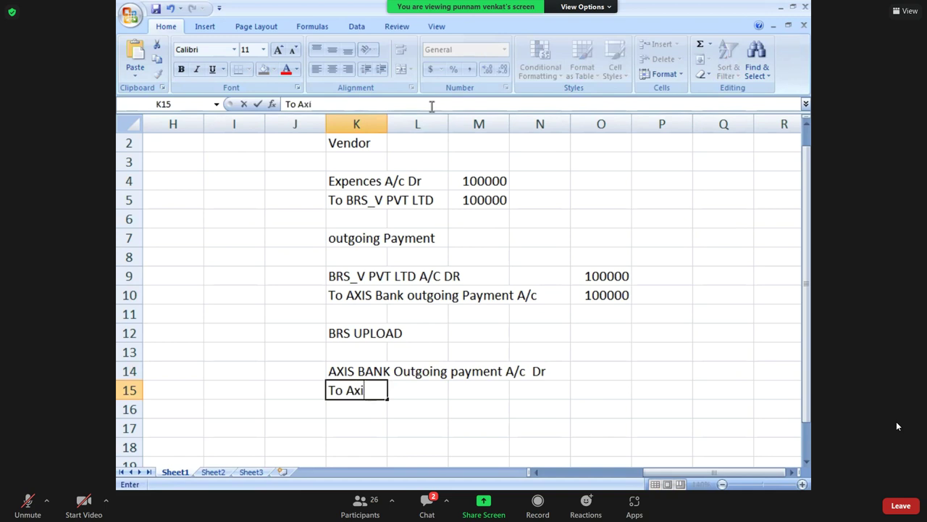
pyautogui.write('s Bank ')
pyautogui.write('M')
pyautogui.press('BackSpace')
pyautogui.press('BackSpace')
pyautogui.press('BackSpace')
pyautogui.press('BackSpace')
pyautogui.press('BackSpace')
pyautogui.press('BackSpace')
pyautogui.write('Main BAnk')
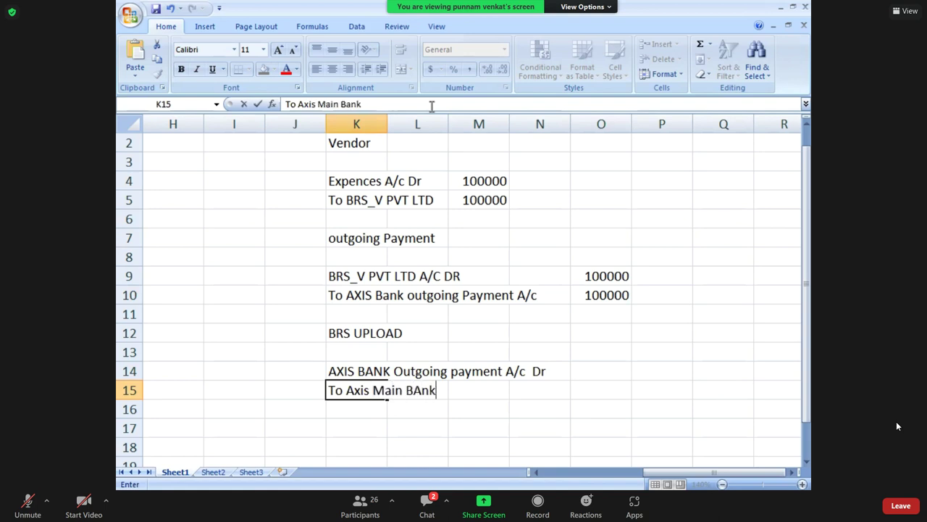
pyautogui.press('BackSpace')
pyautogui.press('BackSpace')
pyautogui.press('BackSpace')
pyautogui.write('ank')
pyautogui.press('Return')
# Enter 100000 in O14 and O15.
pyautogui.press('Up')
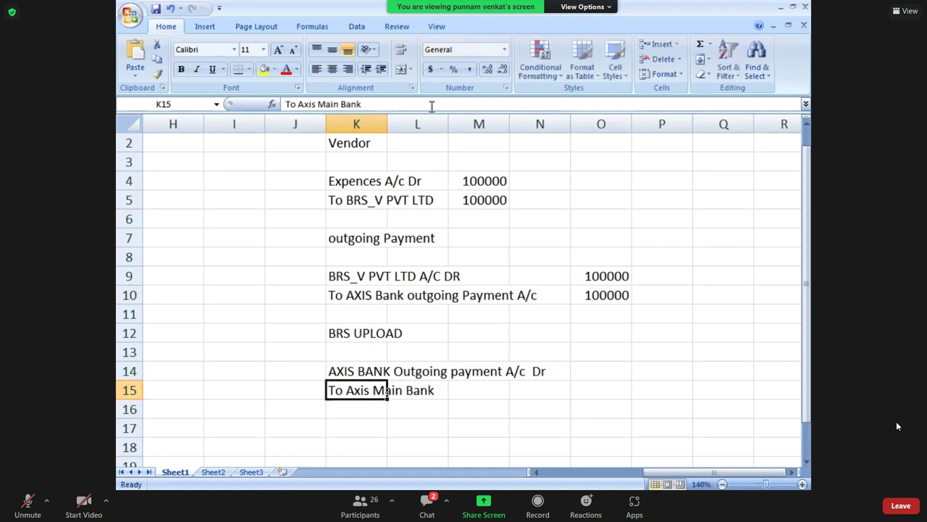
pyautogui.press('Up')
pyautogui.press('Right')
pyautogui.press('Right')
pyautogui.press('Right')
pyautogui.press('Right')
pyautogui.write('100000')
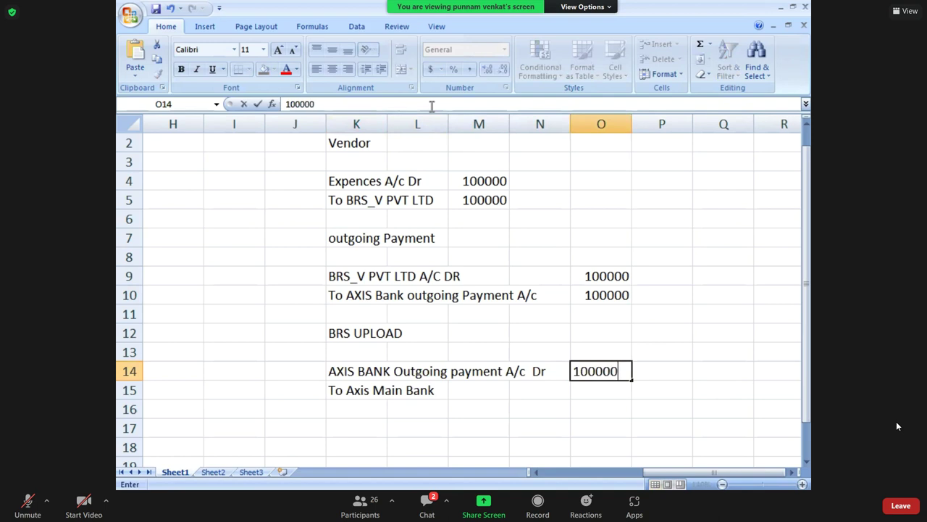
pyautogui.press('Return')
pyautogui.write('1')
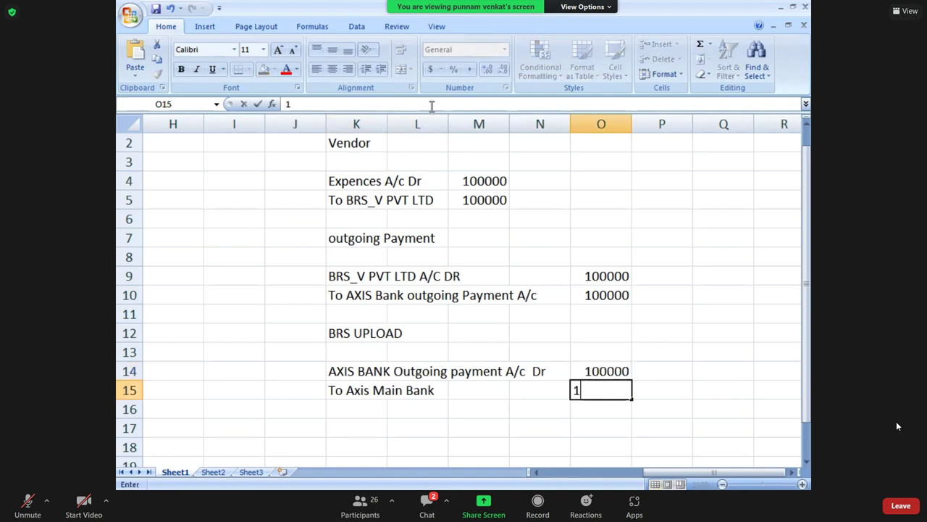
pyautogui.write('00000')
pyautogui.press('Return')
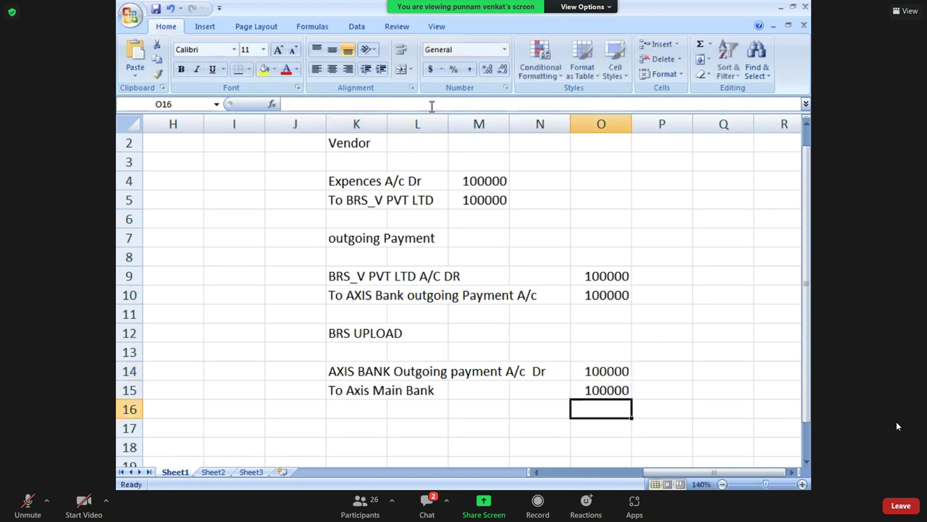
# Apply a Thick Box Border around K2:O15, from Vendor to To Axis Main Bank.
pyautogui.click(476, 219)
pyautogui.moveTo(349, 149); pyautogui.dragTo(602, 390)
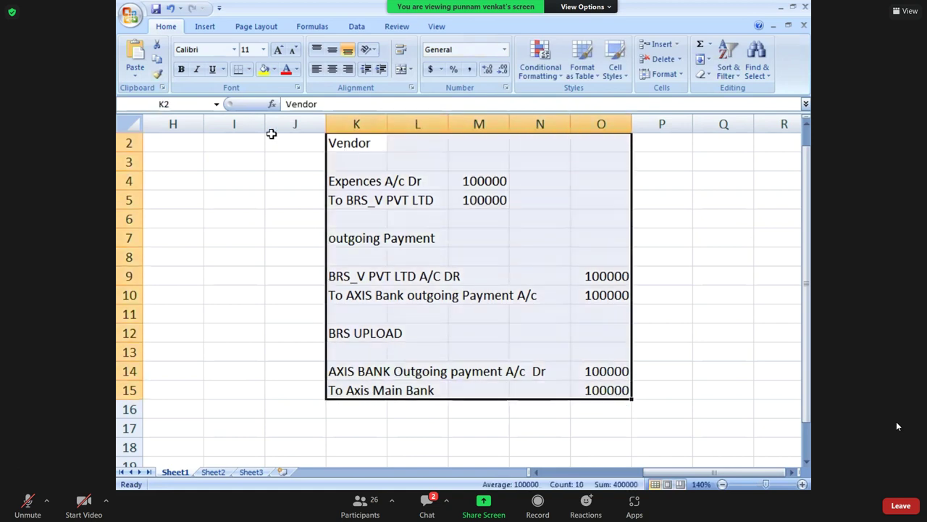
pyautogui.click(251, 72)
pyautogui.click(249, 207)
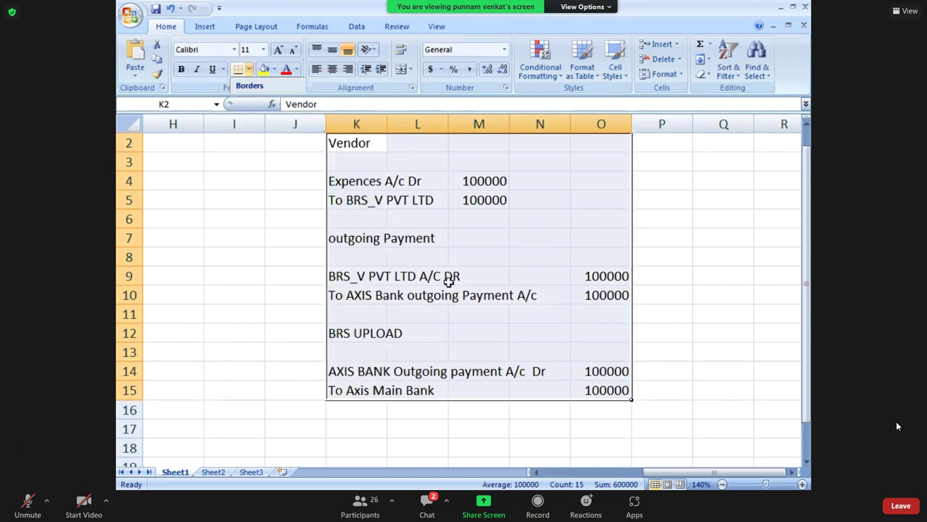
pyautogui.click(449, 277)
pyautogui.click(504, 310)
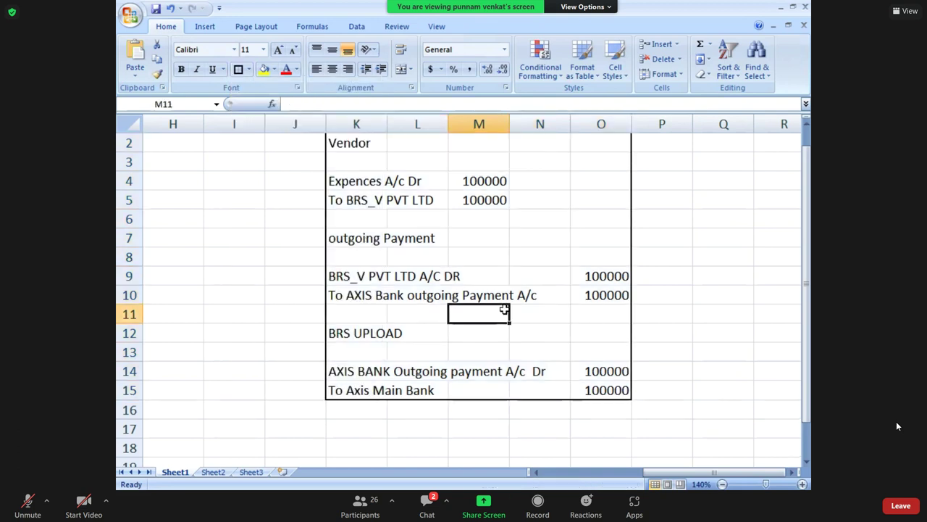
pyautogui.press('Right')
pyautogui.press('Right')
pyautogui.press('Right')
pyautogui.press('Right')
pyautogui.press('Right')
pyautogui.press('Right')
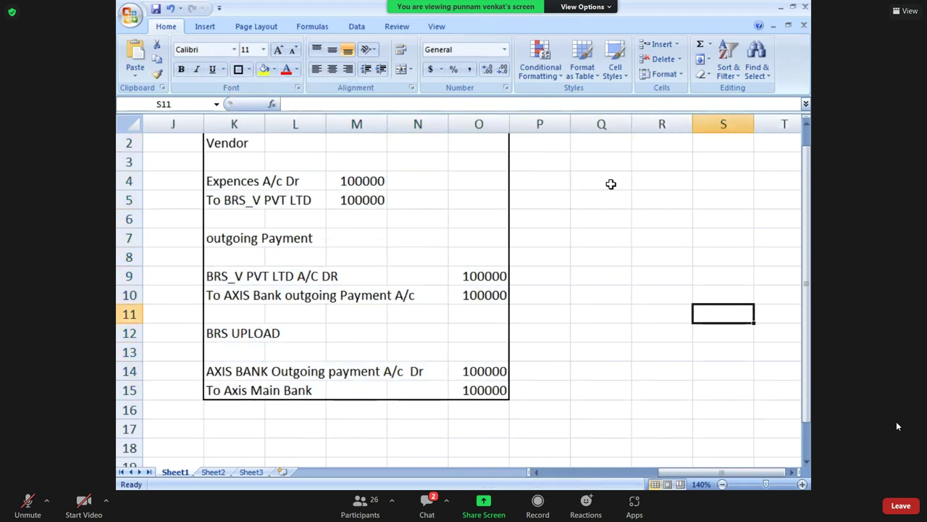
# Add the heading 'Customer' in Q2 beside the vendor block.
pyautogui.click(557, 147)
pyautogui.press('Right')
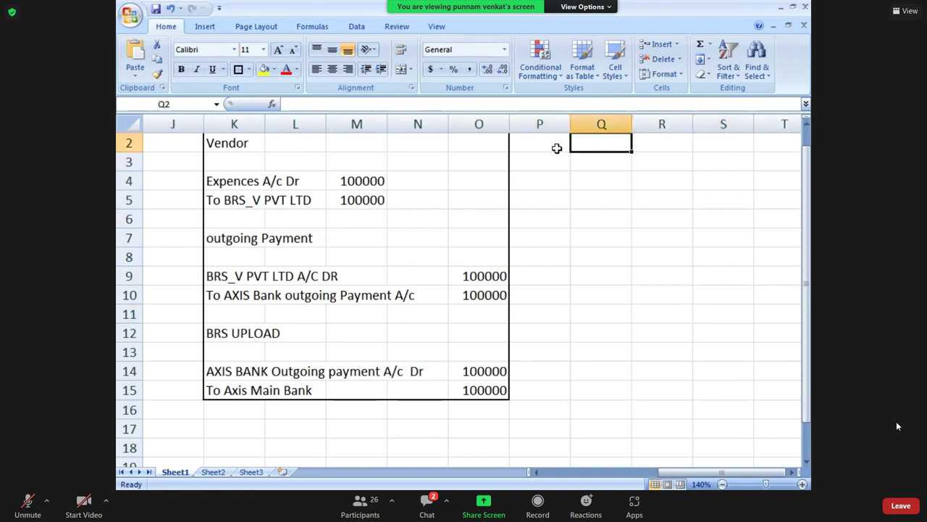
pyautogui.write('Customer')
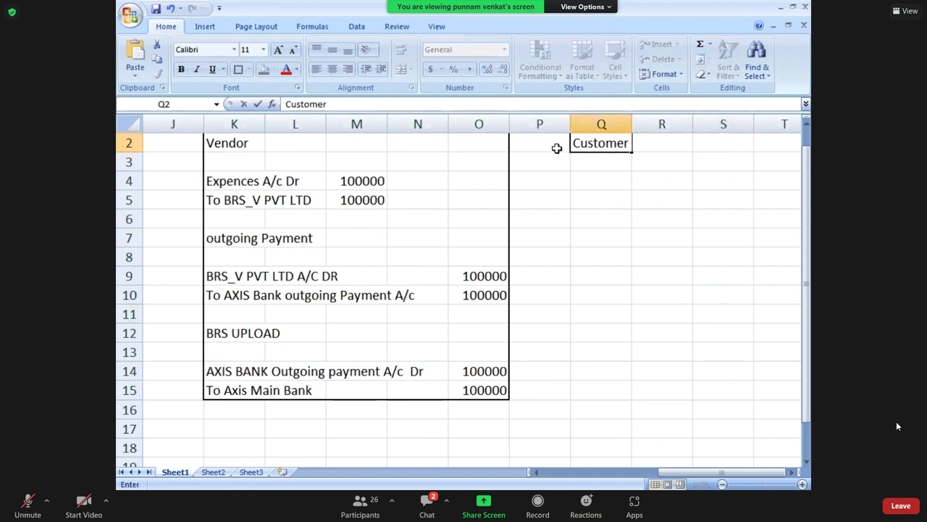
pyautogui.press('Return')
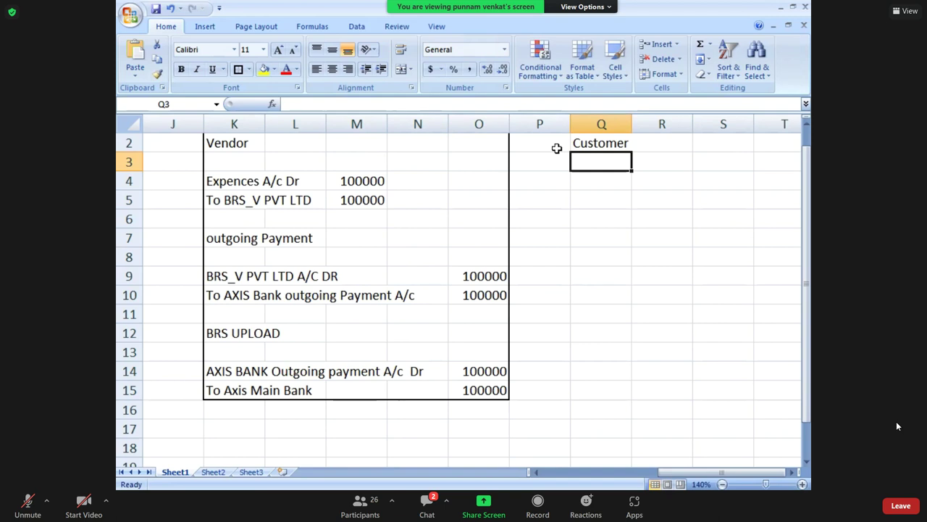
pyautogui.press('Down')
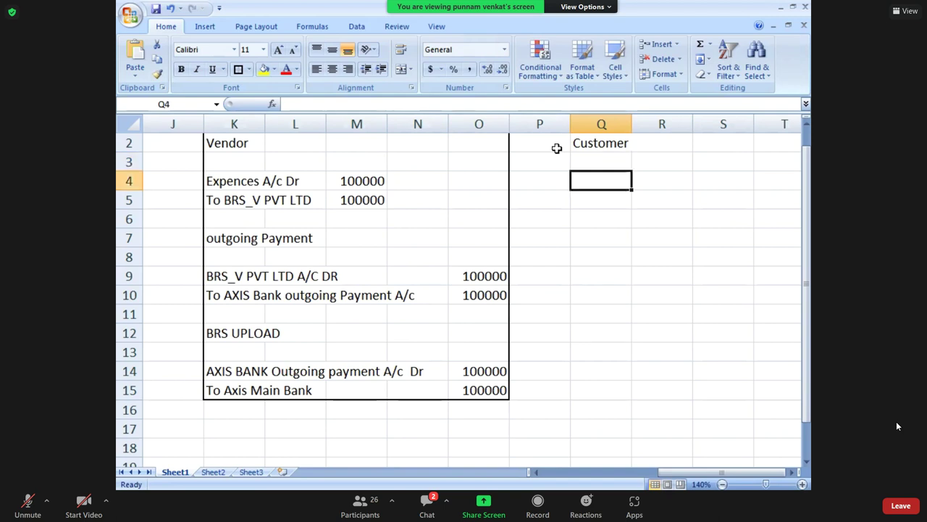
# Enter 'BRS_C PVT LTD A/C Dr' in Q4 and 'To Income' in Q5.
pyautogui.write('brs')
pyautogui.press('BackSpace')
pyautogui.press('BackSpace')
pyautogui.press('BackSpace')
pyautogui.write('BRS_C PVT LTD')
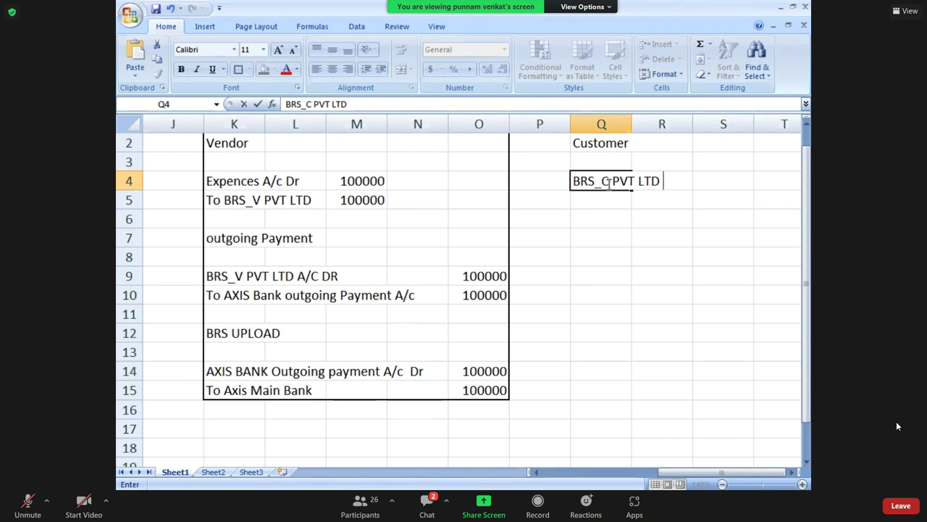
pyautogui.write('a')
pyautogui.press('BackSpace')
pyautogui.write('A/C dR')
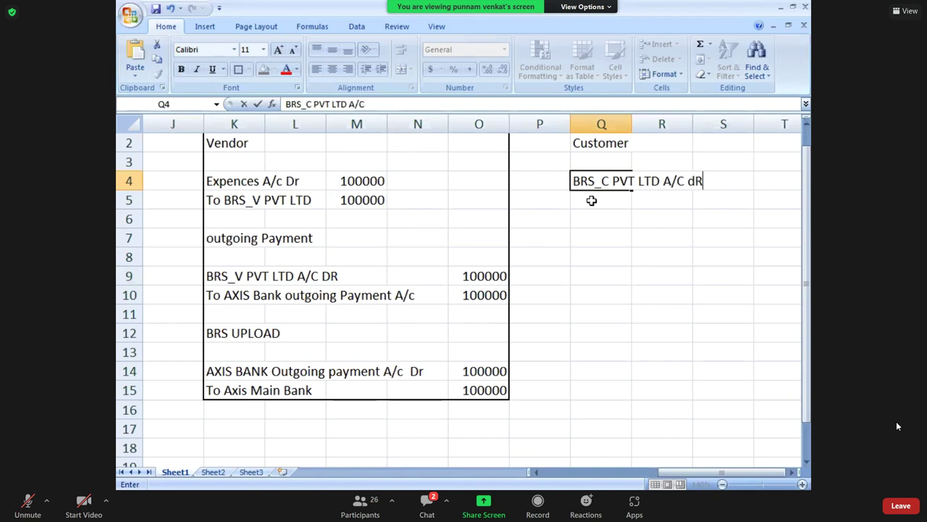
pyautogui.press('Return')
pyautogui.write('To I')
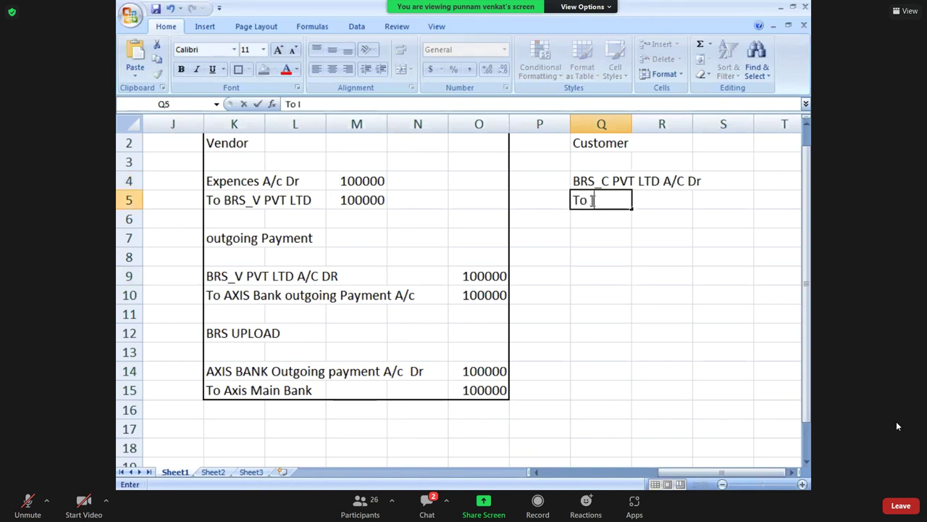
pyautogui.write('Ncome')
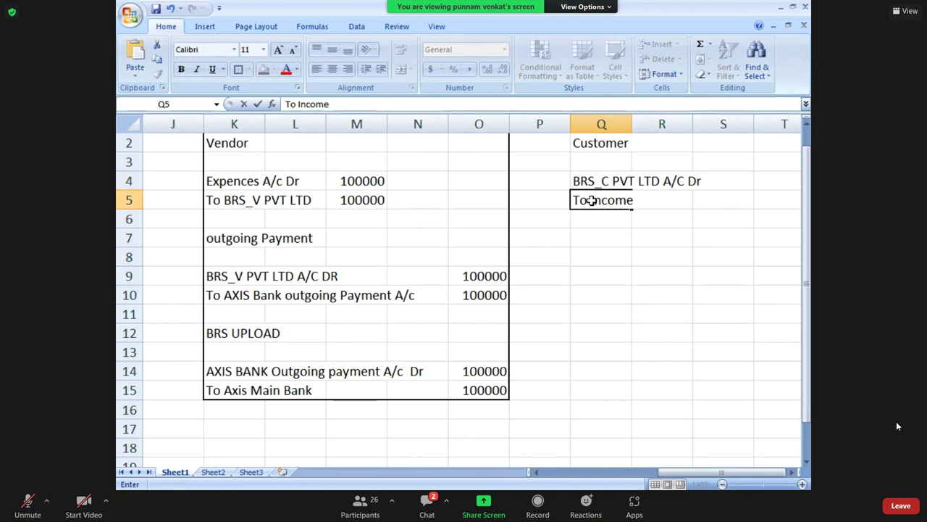
pyautogui.press('Right')
pyautogui.press('Right')
pyautogui.press('Right')
# Enter 120000 as the amount for both lines in T4 and T5.
pyautogui.press('Left')
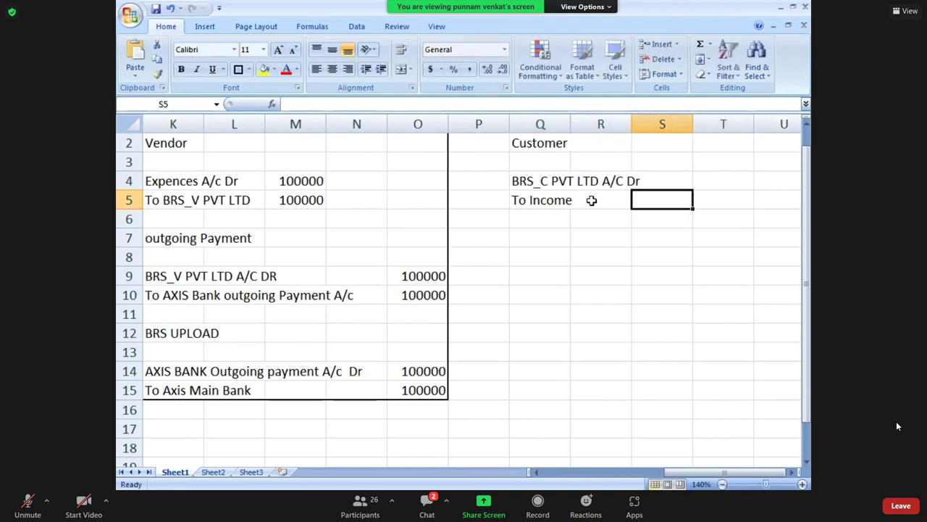
pyautogui.press('Up')
pyautogui.press('Right')
pyautogui.write('120000')
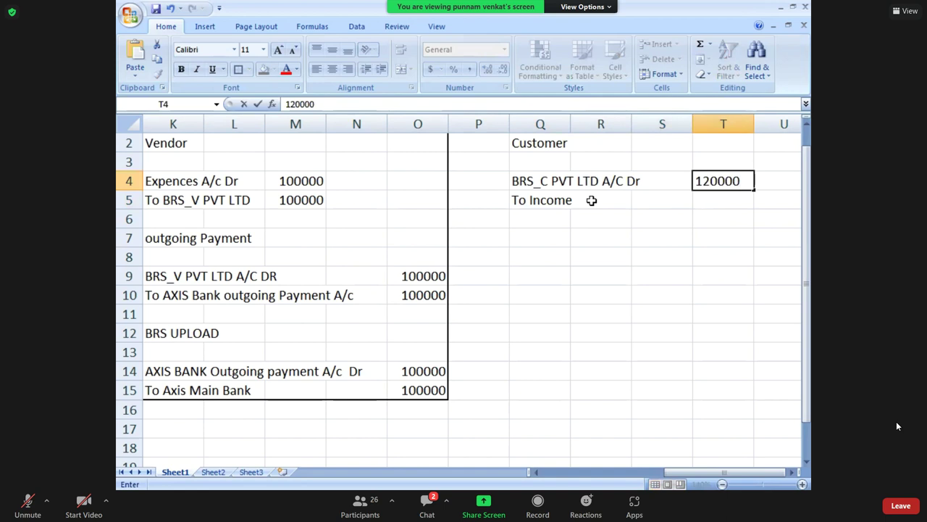
pyautogui.press('Return')
pyautogui.write('120000')
pyautogui.press('Return')
pyautogui.press('Left')
pyautogui.press('Left')
pyautogui.press('Down')
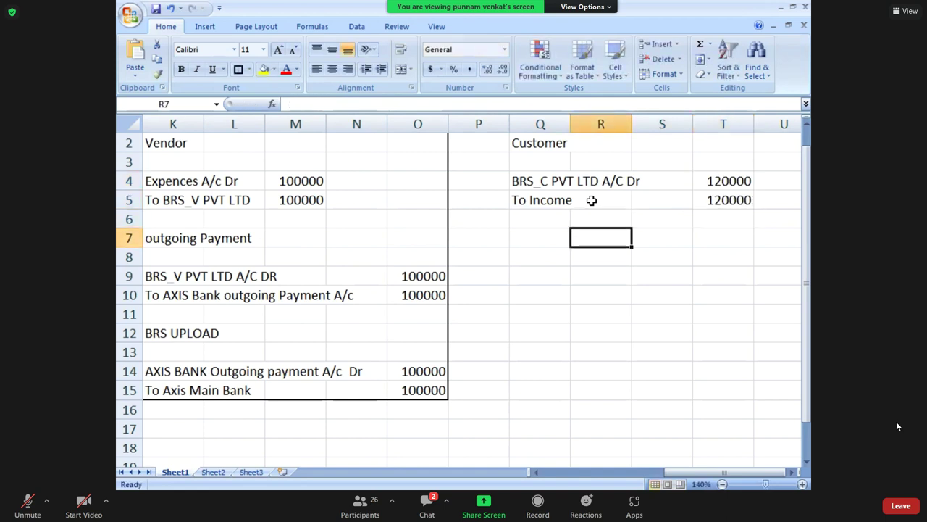
pyautogui.press('Left')
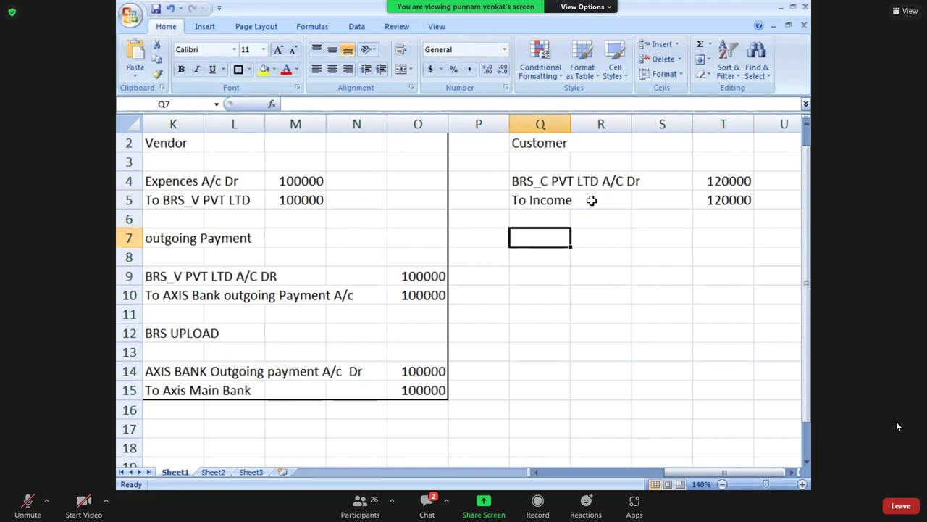
# Add the heading 'Income' below the customer entry.
pyautogui.write('Income')
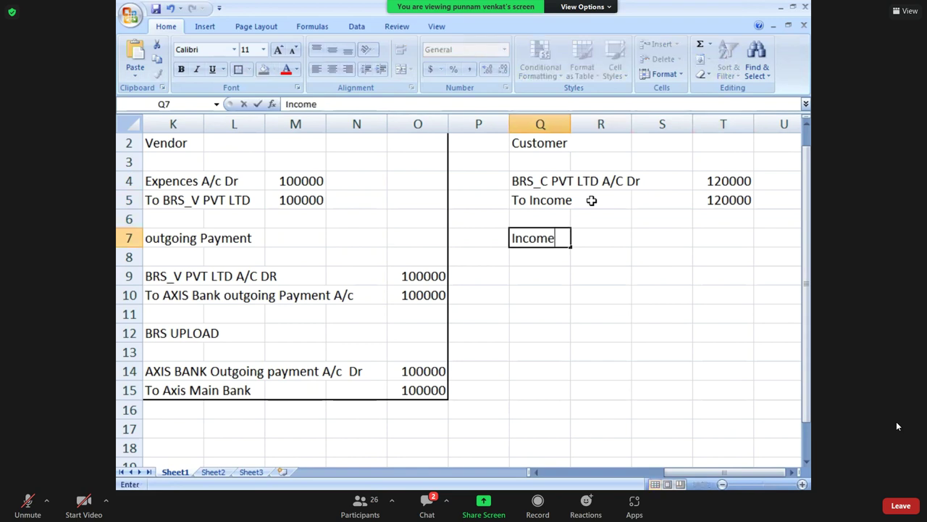
pyautogui.press('Right')
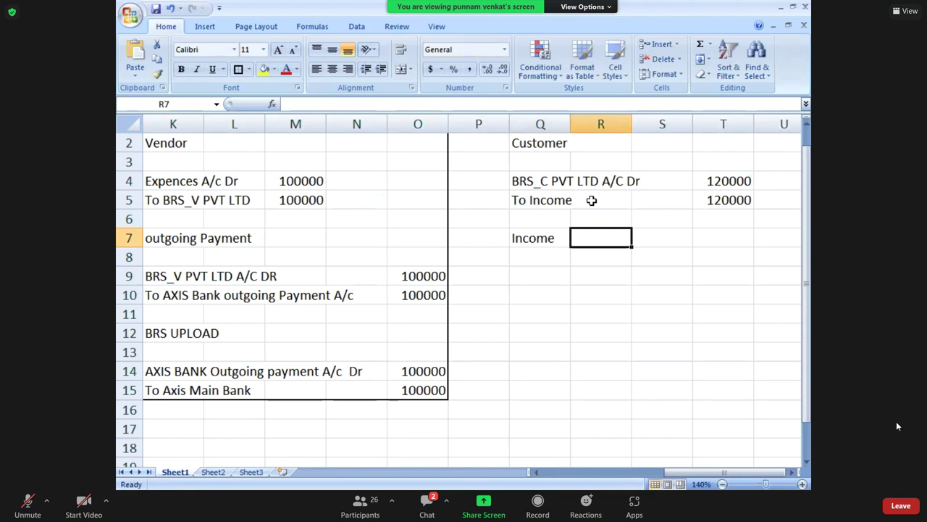
pyautogui.press('Left')
pyautogui.press('Down')
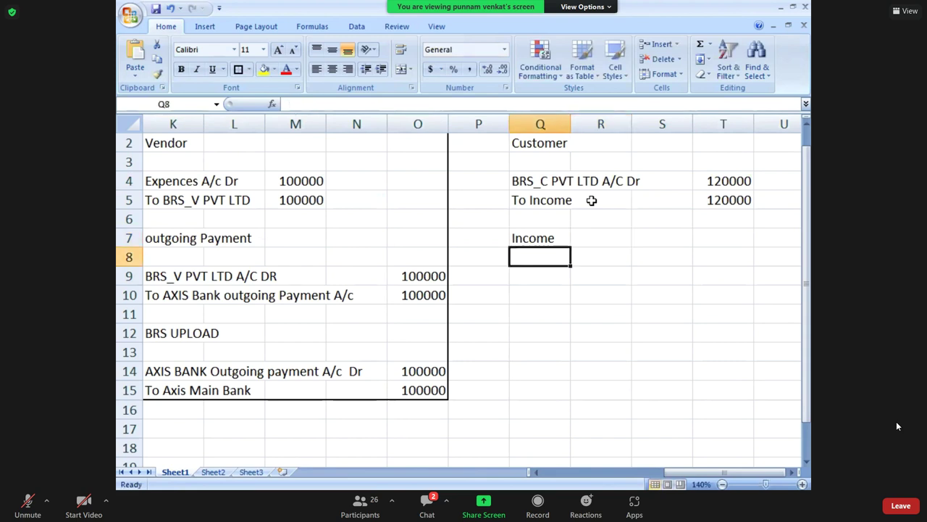
pyautogui.press('Down')
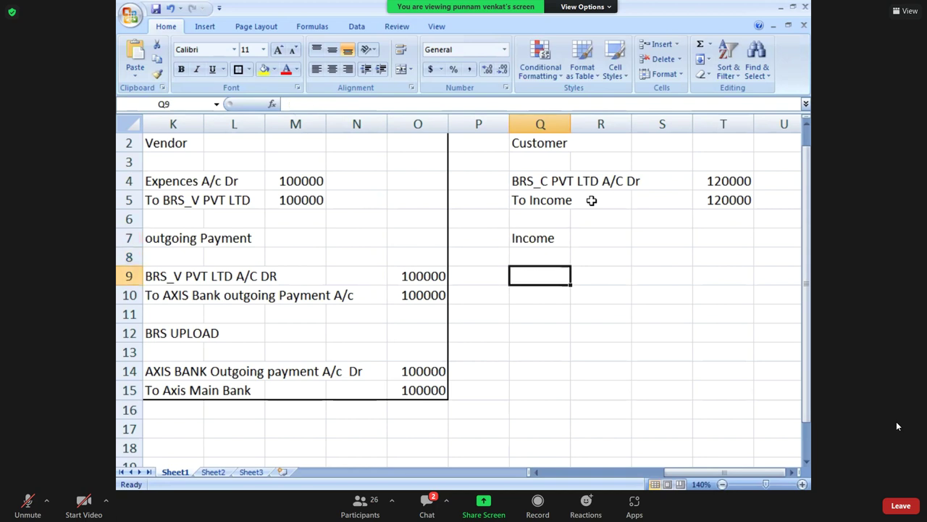
# Enter the debit line 'Axis Bank Income Payment A/c Dr' in Q9.
pyautogui.write('a')
pyautogui.press('BackSpace')
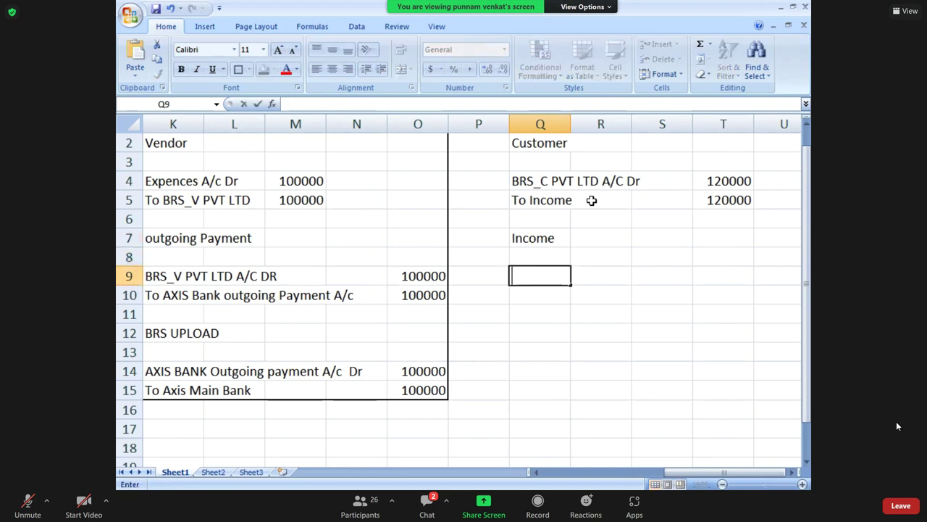
pyautogui.write('Axis Bank Im')
pyautogui.press('BackSpace')
pyautogui.write('ncome ')
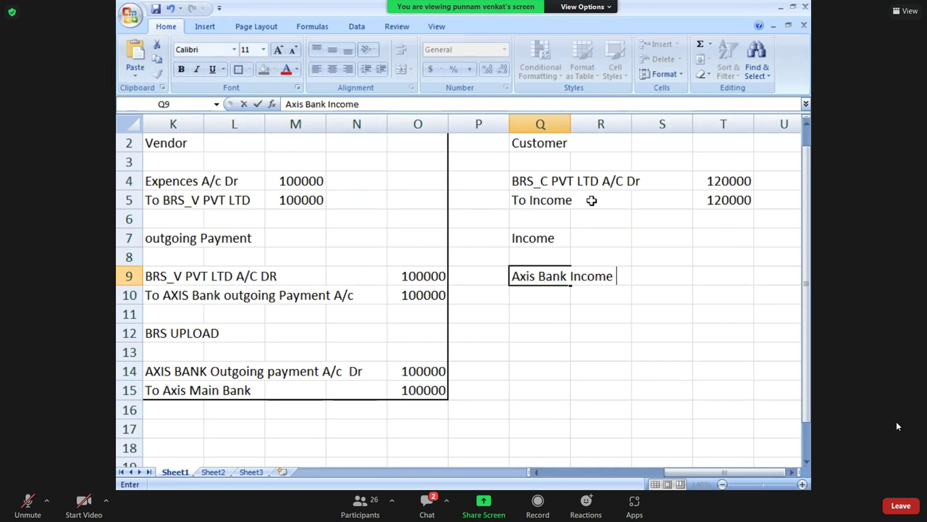
pyautogui.write('Payment A')
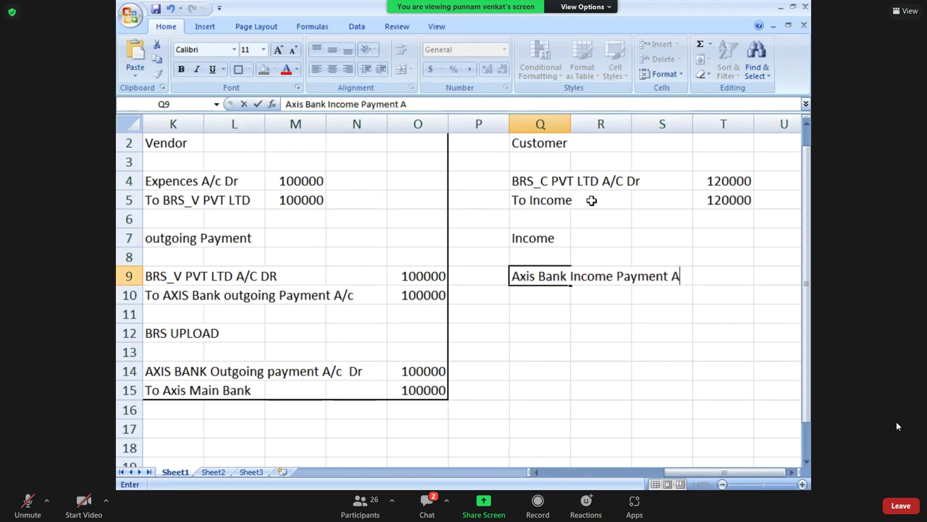
pyautogui.write('/c Dr')
pyautogui.press('Return')
# Copy the BRS_C account from Q4 into Q10 as 'TO BRS_C PVT LTD A/C Dr'.
pyautogui.write('To')
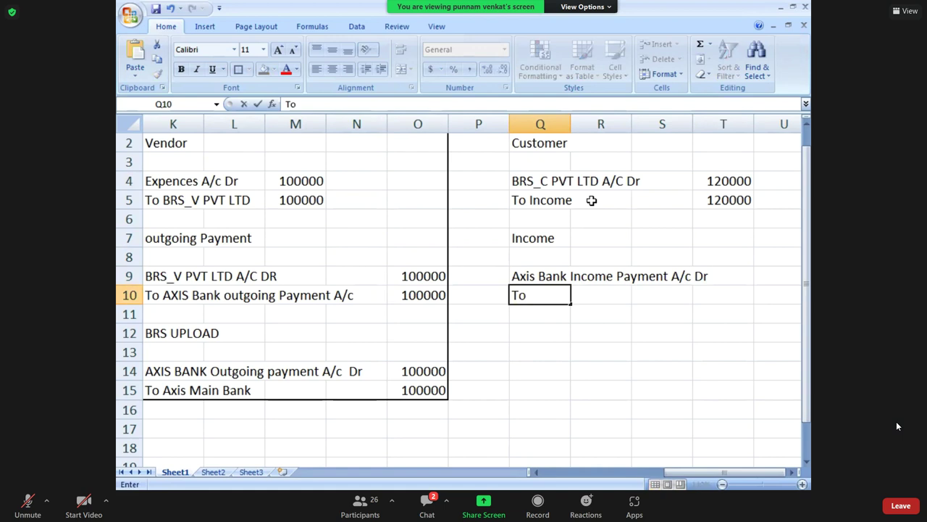
pyautogui.press('Up')
pyautogui.press('Up')
pyautogui.press('Up')
pyautogui.press('Up')
pyautogui.press('Up')
pyautogui.press('Up')
pyautogui.hotkey('ctrl', 'c')
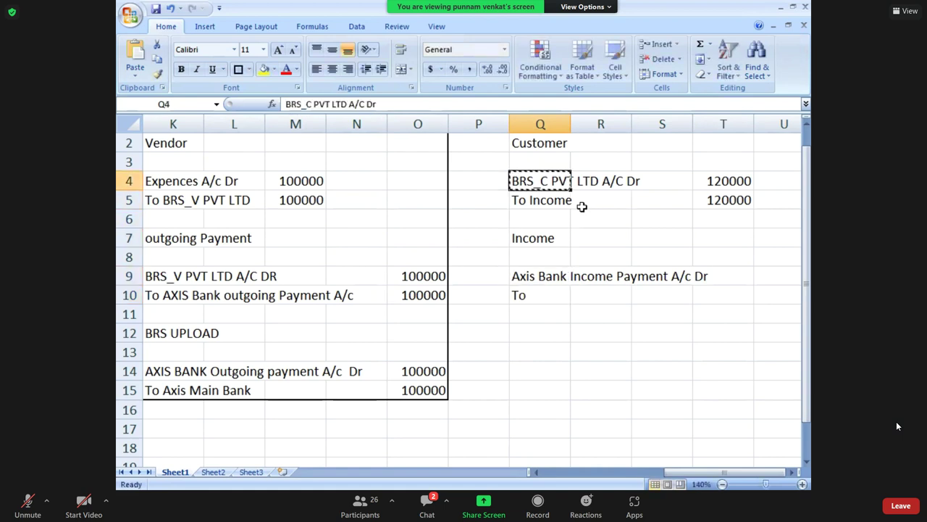
pyautogui.click(541, 296)
pyautogui.doubleClick(543, 297)
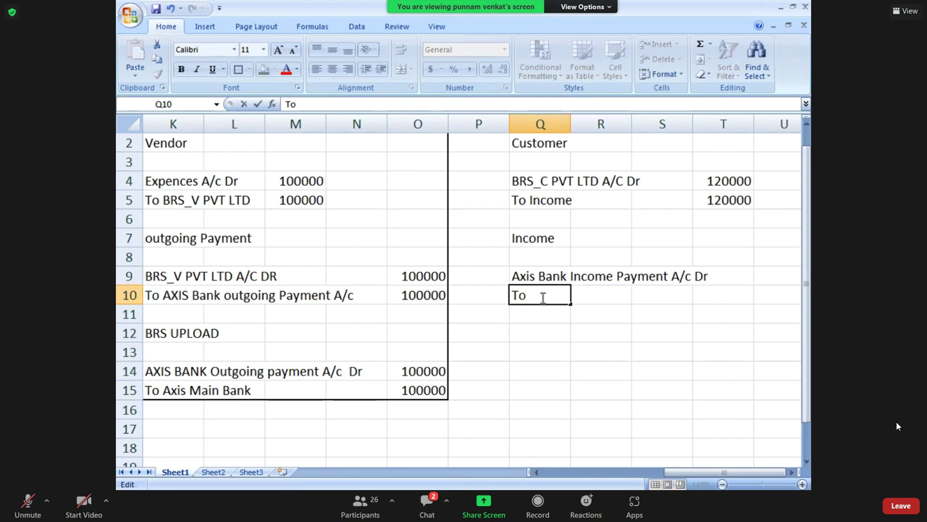
pyautogui.press('BackSpace')
pyautogui.press('BackSpace')
pyautogui.press('BackSpace')
pyautogui.press('Return')
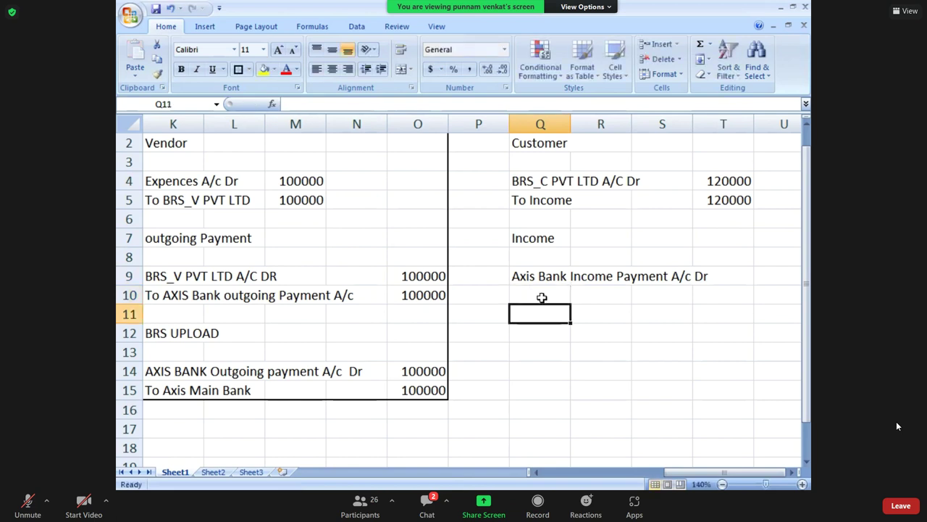
pyautogui.press('Up')
pyautogui.press('Up')
pyautogui.press('Up')
pyautogui.press('Up')
pyautogui.press('Up')
pyautogui.press('Up')
pyautogui.press('Up')
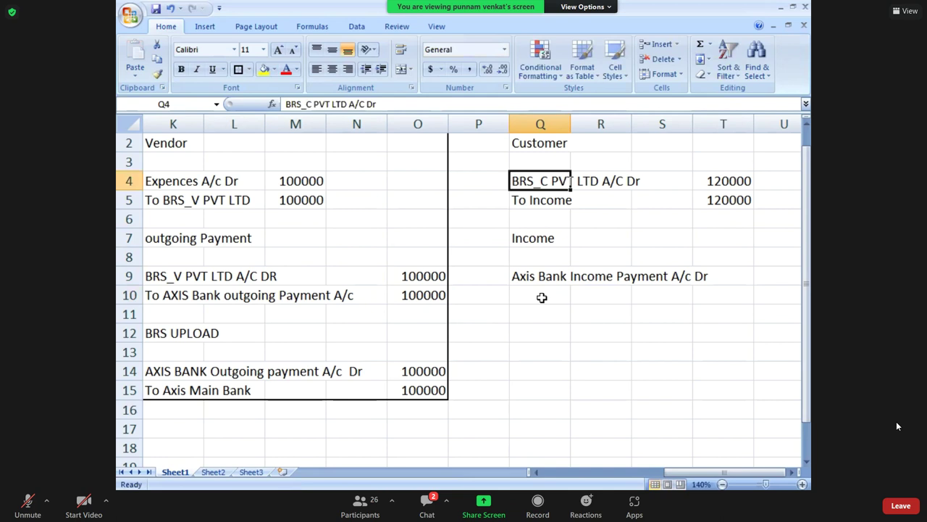
pyautogui.hotkey('ctrl', 'c')
pyautogui.press('Down')
pyautogui.press('Down')
pyautogui.press('Down')
pyautogui.press('Down')
pyautogui.press('Down')
pyautogui.press('Down')
pyautogui.hotkey('ctrl', 'v')
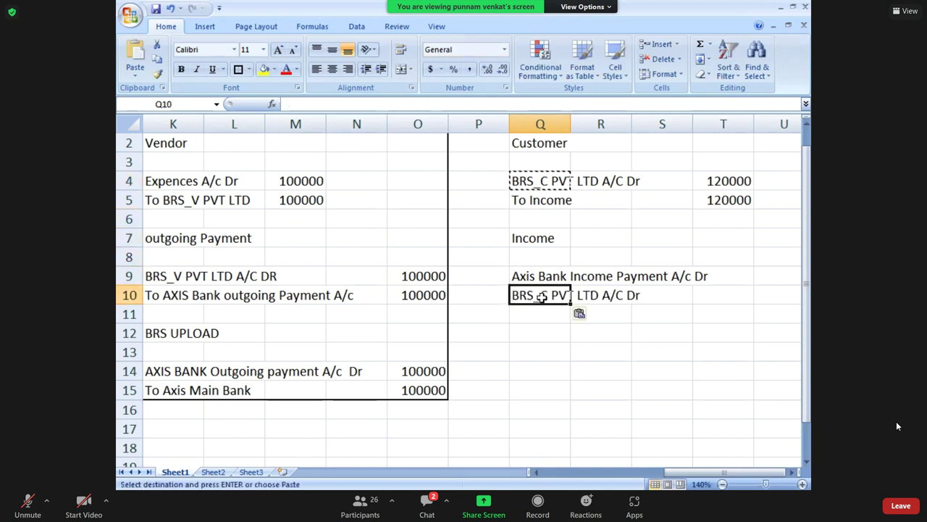
pyautogui.doubleClick(515, 295)
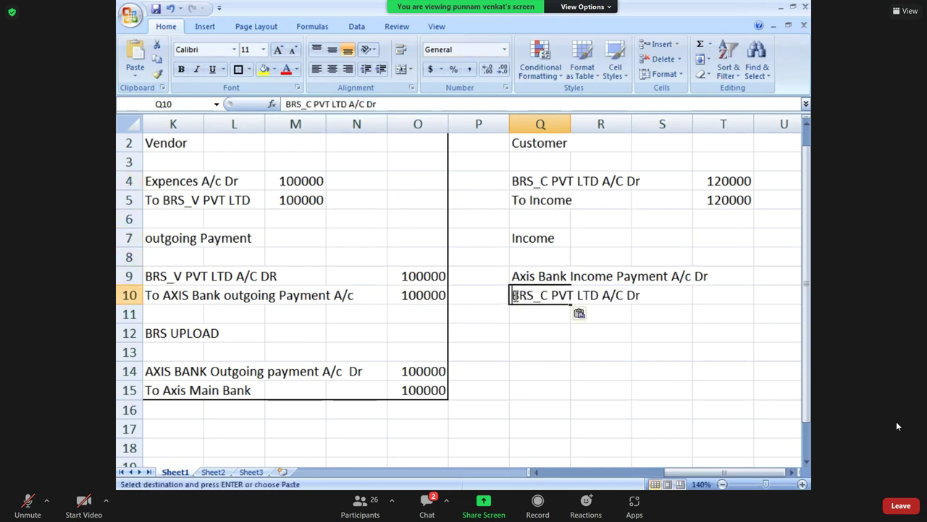
pyautogui.write('to')
pyautogui.press('BackSpace')
pyautogui.press('BackSpace')
pyautogui.write('TO')
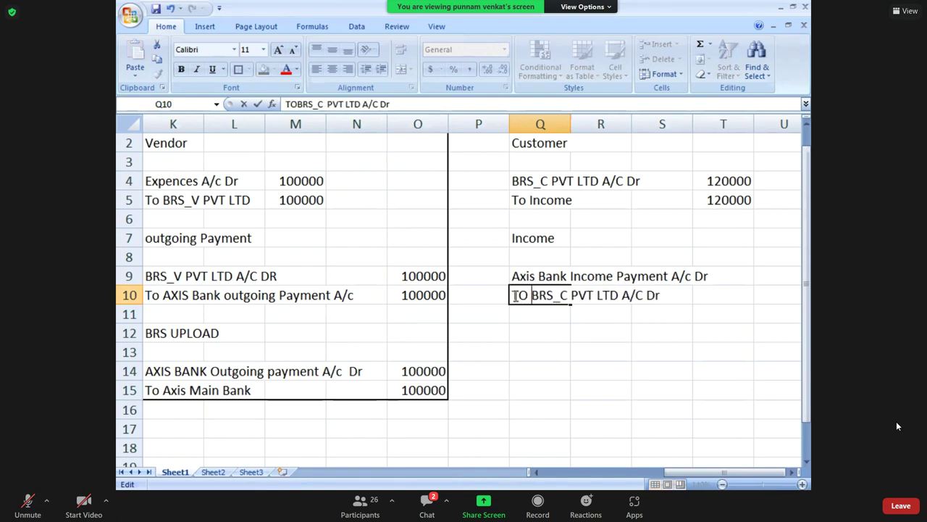
pyautogui.press('Return')
# Enter 120000 for both income entry lines in U9 and U10.
pyautogui.press('Up')
pyautogui.press('Up')
pyautogui.press('Right')
pyautogui.press('Right')
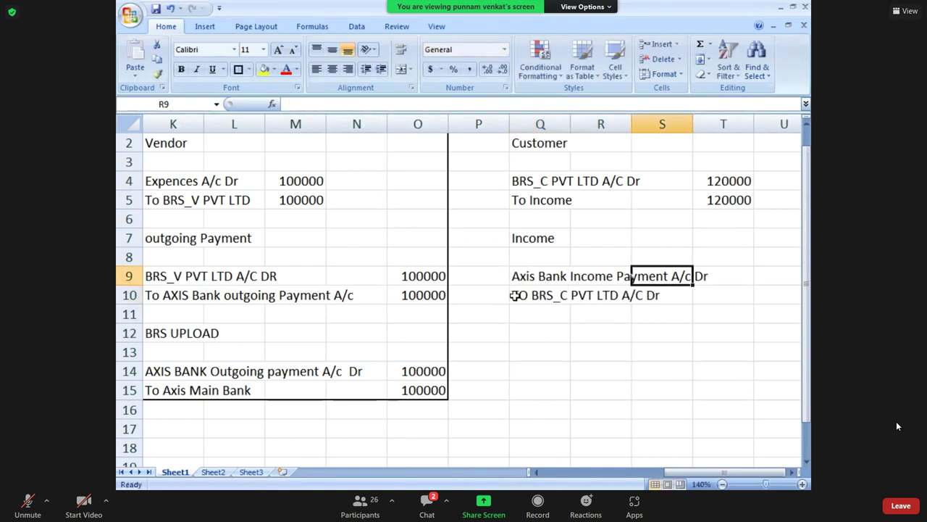
pyautogui.press('Right')
pyautogui.press('Right')
pyautogui.write('120000')
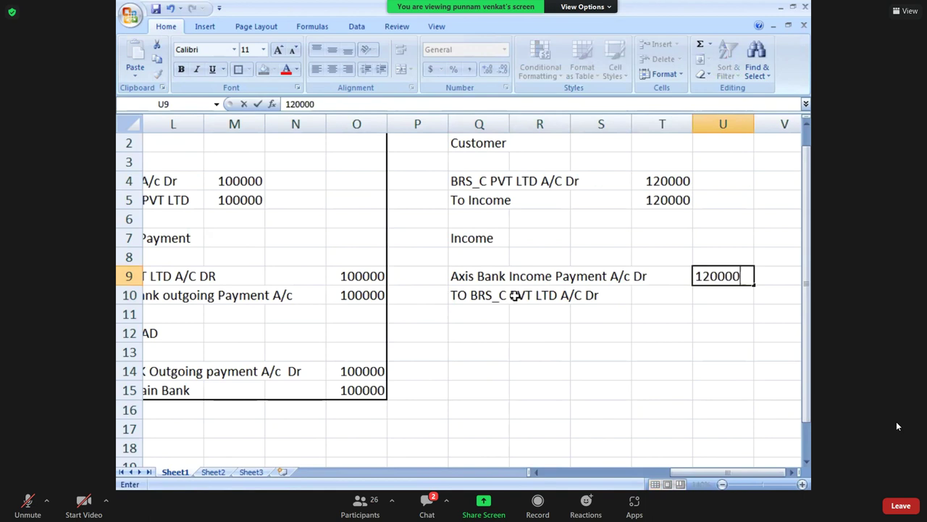
pyautogui.press('Return')
pyautogui.write('12000')
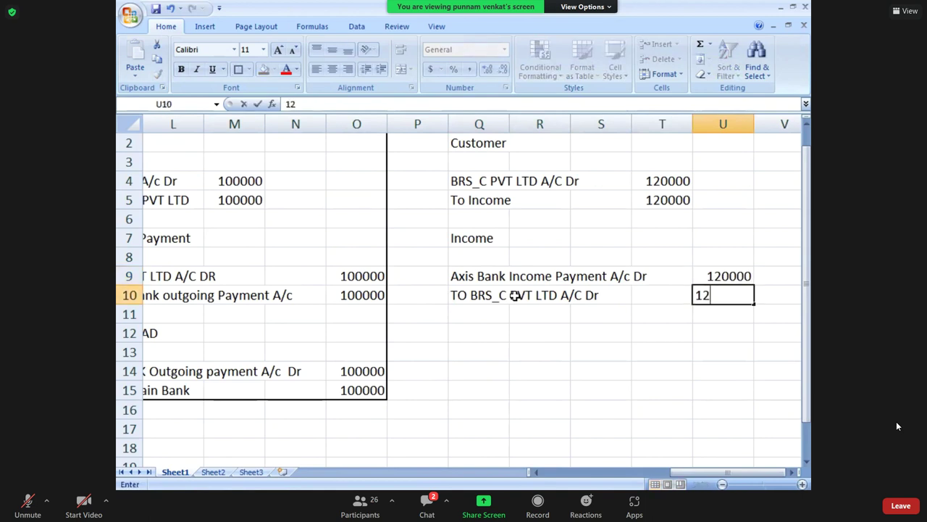
pyautogui.write('0')
pyautogui.press('Return')
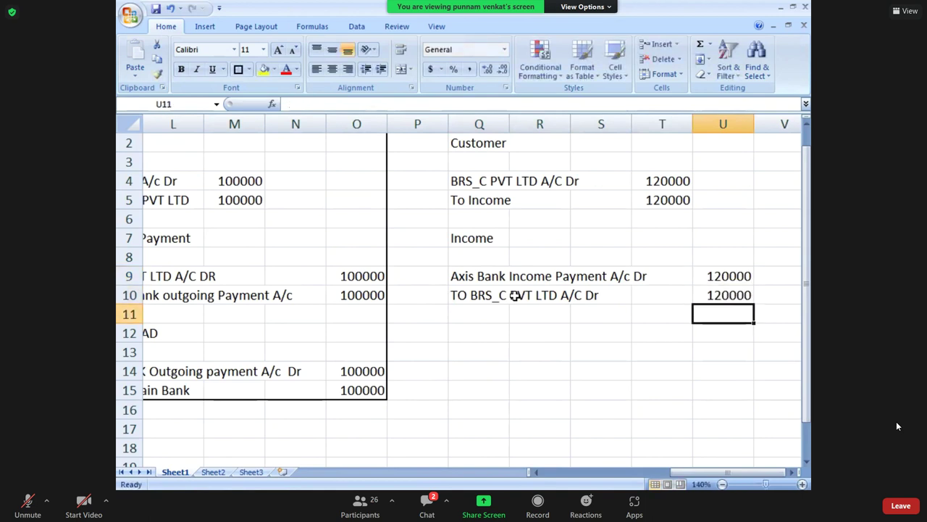
pyautogui.press('Left')
pyautogui.press('Left')
pyautogui.press('Left')
pyautogui.press('Left')
pyautogui.press('Down')
pyautogui.press('Down')
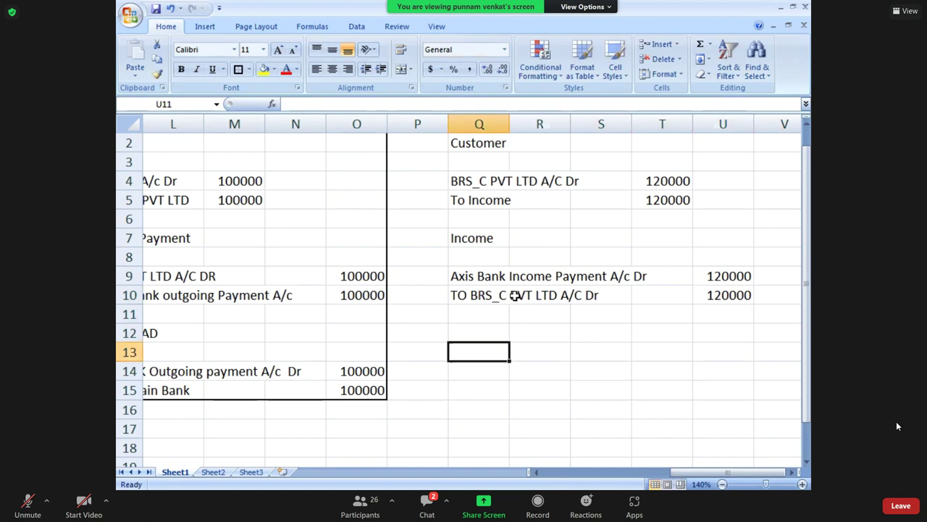
pyautogui.press('Left')
pyautogui.press('Left')
pyautogui.press('Left')
pyautogui.press('Left')
pyautogui.press('Left')
pyautogui.press('Left')
# Copy the vendor block's 'BRS UPLOAD' heading into the customer block.
pyautogui.press('Up')
pyautogui.press('Left')
pyautogui.press('Right')
pyautogui.hotkey('ctrl', 'c')
pyautogui.press('Right')
pyautogui.press('Right')
pyautogui.press('Right')
pyautogui.press('Right')
pyautogui.press('Right')
pyautogui.press('Right')
pyautogui.hotkey('ctrl', 'v')
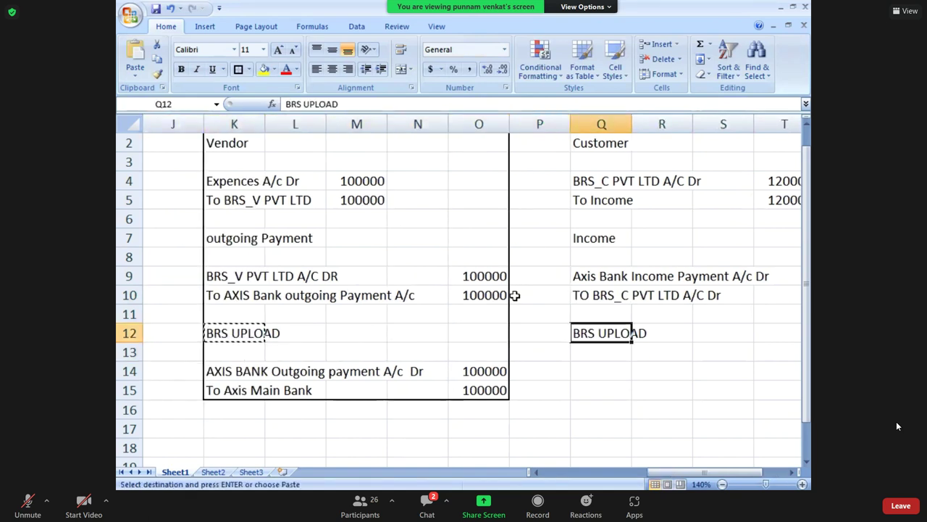
# Copy the vendor's 'To Axis Main Bank' line into the customer BRS upload's first row.
pyautogui.press('Down')
pyautogui.press('Down')
pyautogui.press('Left')
pyautogui.press('Left')
pyautogui.press('Left')
pyautogui.press('Left')
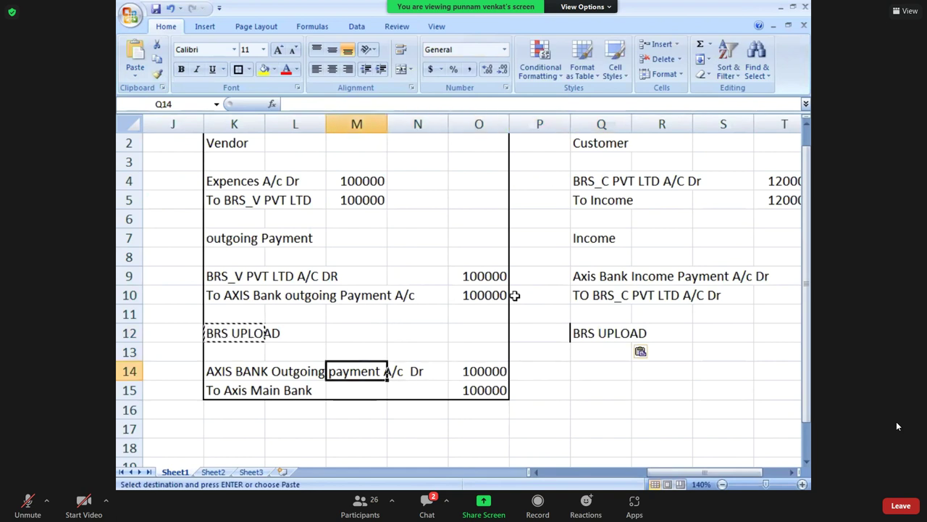
pyautogui.press('Left')
pyautogui.press('Left')
pyautogui.press('Down')
pyautogui.hotkey('ctrl', 'c')
pyautogui.press('Right')
pyautogui.press('Right')
pyautogui.press('Right')
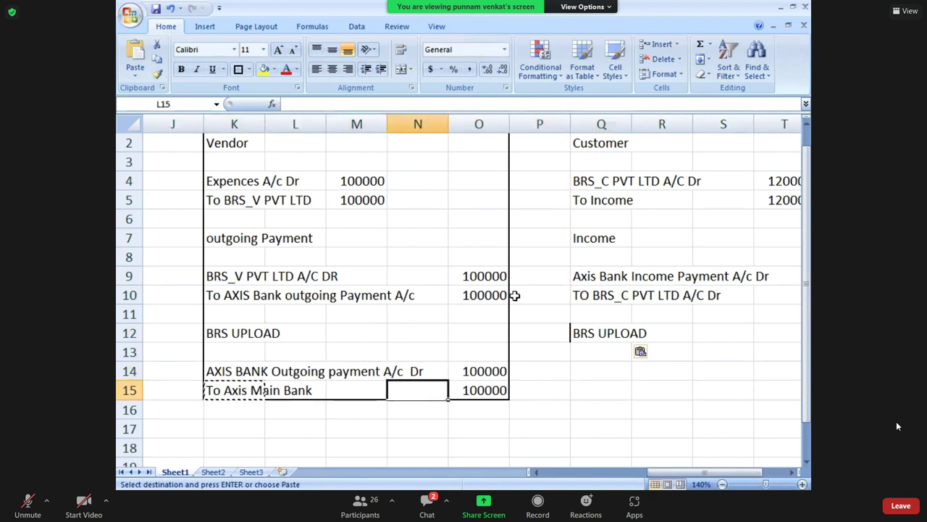
pyautogui.press('Right')
pyautogui.press('Right')
pyautogui.press('Up')
pyautogui.press('Up')
pyautogui.press('Right')
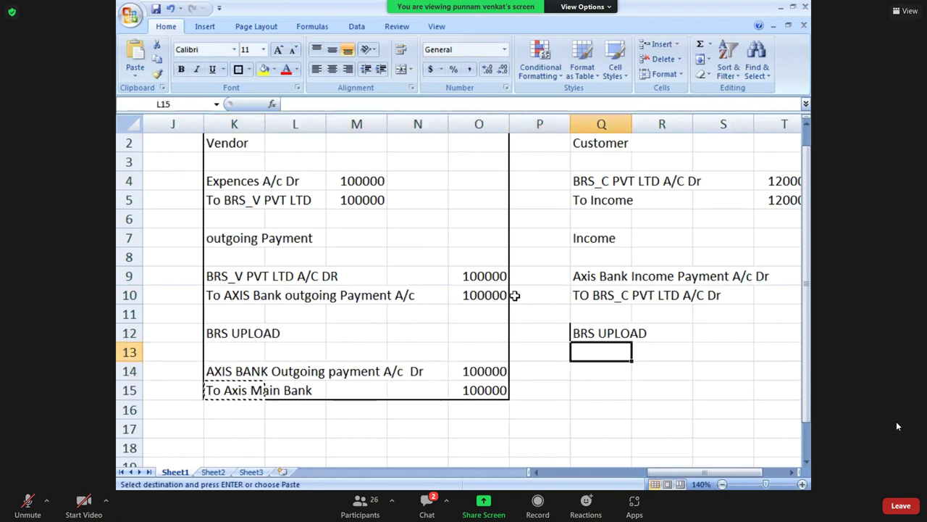
pyautogui.press('Down')
pyautogui.hotkey('ctrl', 'v')
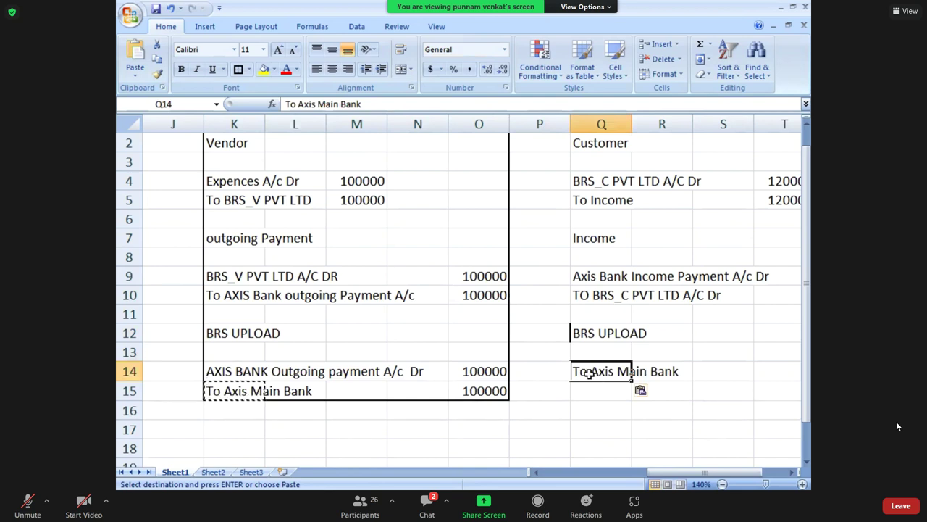
# Edit the pasted line to read 'Axis Main Bank A/C DR'.
pyautogui.doubleClick(589, 372)
pyautogui.press('BackSpace')
pyautogui.press('BackSpace')
pyautogui.press('BackSpace')
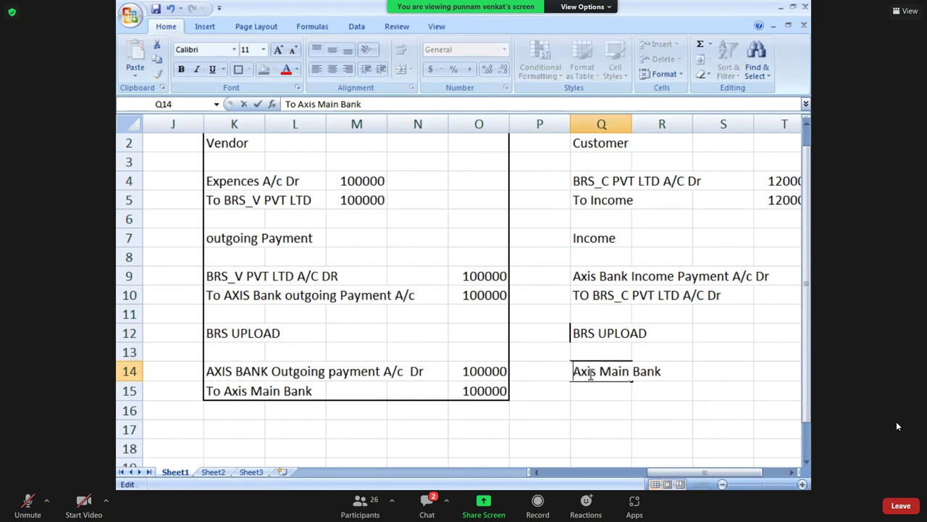
pyautogui.press('Right')
pyautogui.press('Right')
pyautogui.press('Right')
pyautogui.press('Right')
pyautogui.press('Right')
pyautogui.press('Right')
pyautogui.press('Right')
pyautogui.press('Right')
pyautogui.press('Right')
pyautogui.press('Right')
pyautogui.press('Right')
pyautogui.press('Right')
pyautogui.press('Right')
pyautogui.write('a')
pyautogui.press('BackSpace')
pyautogui.write('A/C DR')
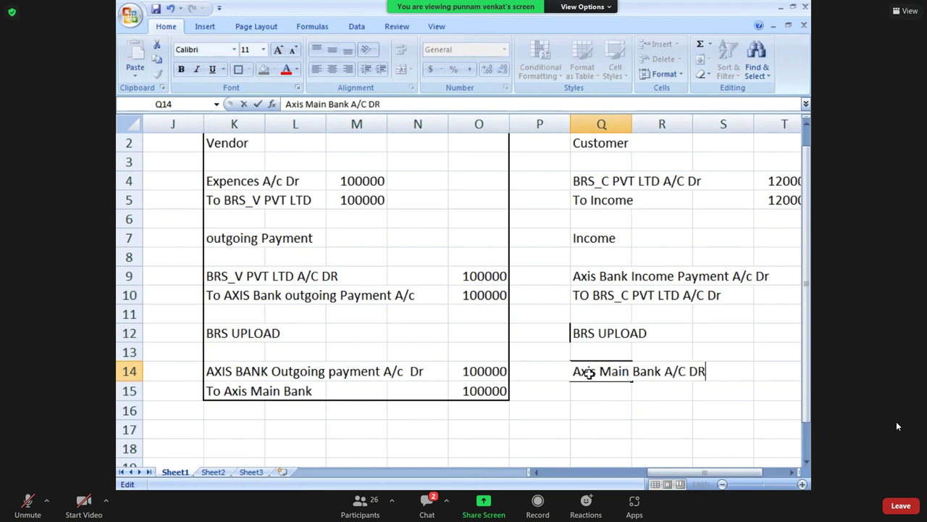
pyautogui.press('Return')
# Enter the credit line 'To Axis Bank Incoming Payment' in Q15.
pyautogui.write('To ')
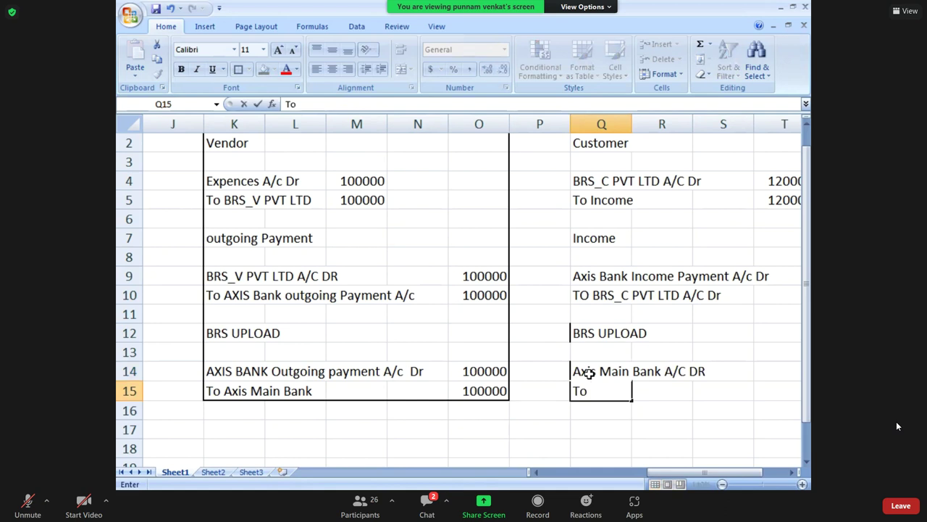
pyautogui.write('i')
pyautogui.press('BackSpace')
pyautogui.write('AXIS')
pyautogui.press('BackSpace')
pyautogui.press('BackSpace')
pyautogui.press('BackSpace')
pyautogui.press('BackSpace')
pyautogui.write('xis Bank ')
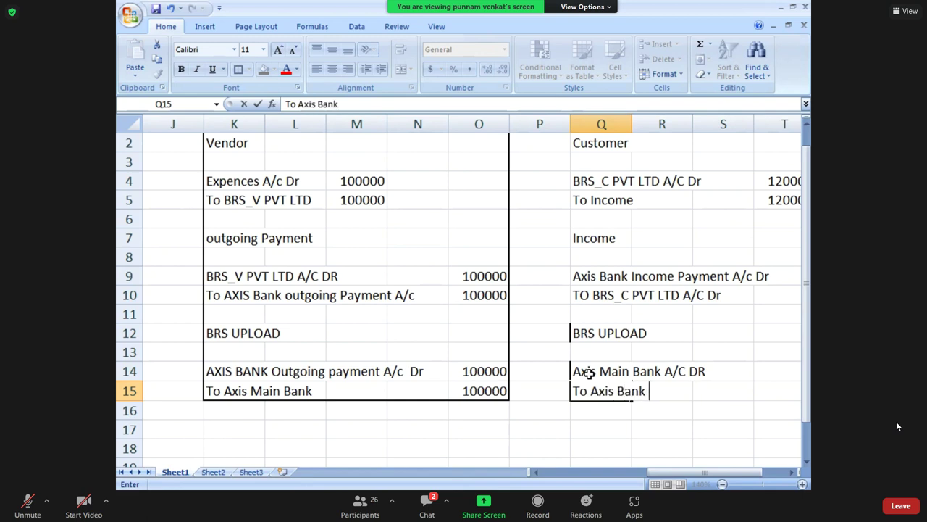
pyautogui.write('Incomeing')
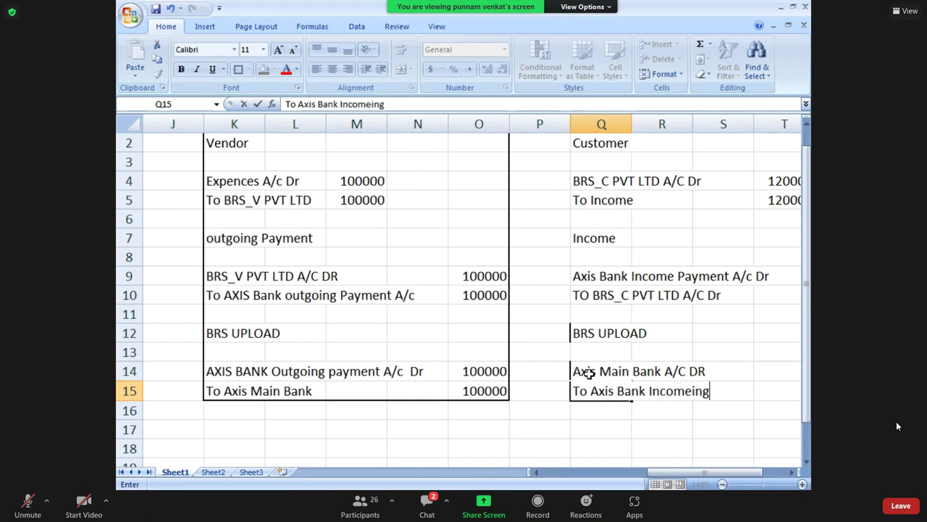
pyautogui.press('BackSpace')
pyautogui.press('BackSpace')
pyautogui.press('BackSpace')
pyautogui.press('BackSpace')
pyautogui.press('BackSpace')
pyautogui.write('ing Payment')
pyautogui.press('Return')
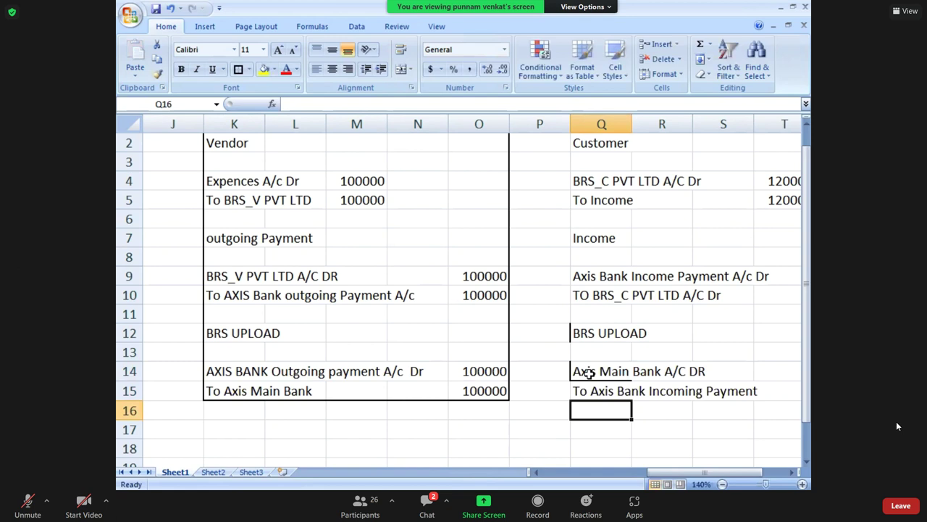
# Copy the 120000 amounts from U9:U10 into U14:U15.
pyautogui.press('Up')
pyautogui.press('Up')
pyautogui.press('Up')
pyautogui.press('Up')
pyautogui.press('Up')
pyautogui.press('Up')
pyautogui.press('Up')
pyautogui.press('Up')
pyautogui.press('Up')
pyautogui.press('Up')
pyautogui.press('Up')
pyautogui.press('Up')
pyautogui.press('Up')
pyautogui.press('Up')
pyautogui.press('Up')
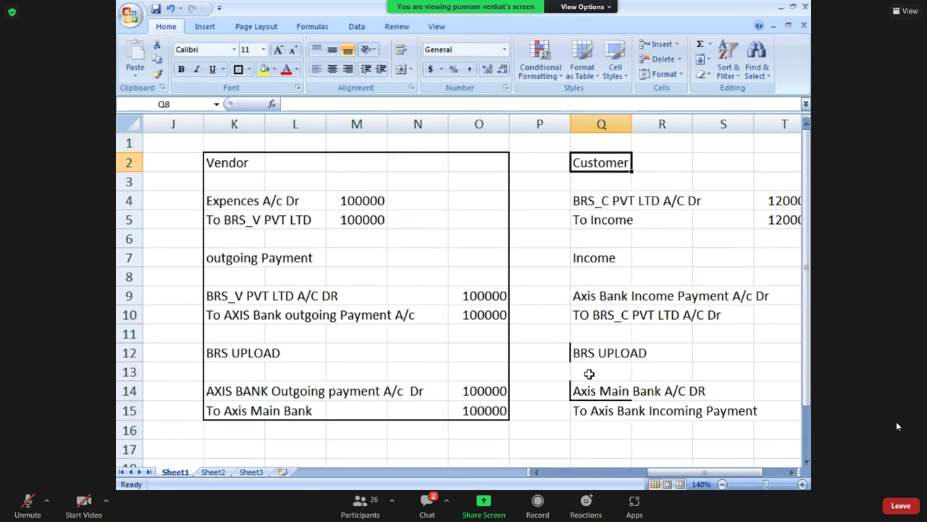
pyautogui.hotkey('shift', 'Right')
pyautogui.hotkey('shift', 'Right')
pyautogui.hotkey('shift', 'Right')
pyautogui.hotkey('shift', 'Right')
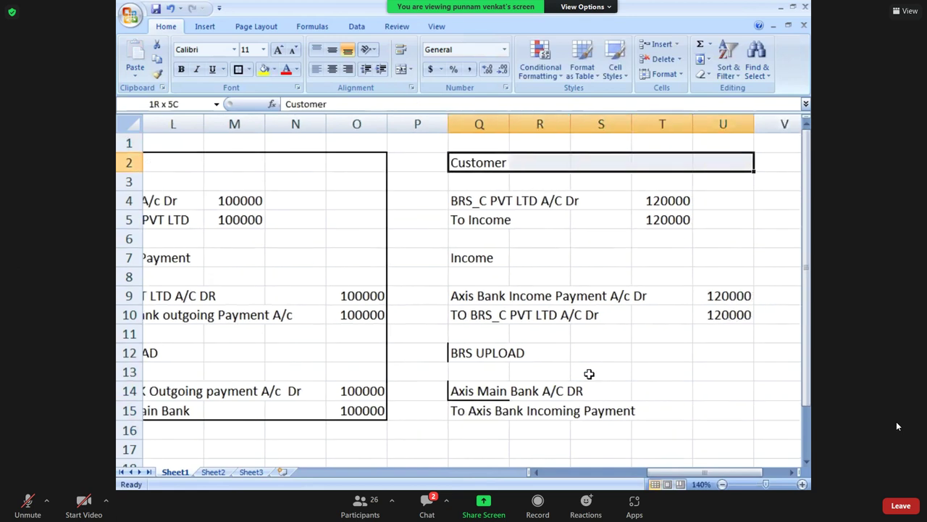
pyautogui.click(733, 291)
pyautogui.hotkey('shift', 'Down')
pyautogui.hotkey('shift', 'Down')
pyautogui.hotkey('shift', 'Up')
pyautogui.hotkey('ctrl', 'c')
pyautogui.press('Down')
pyautogui.press('Down')
pyautogui.press('Down')
pyautogui.press('Down')
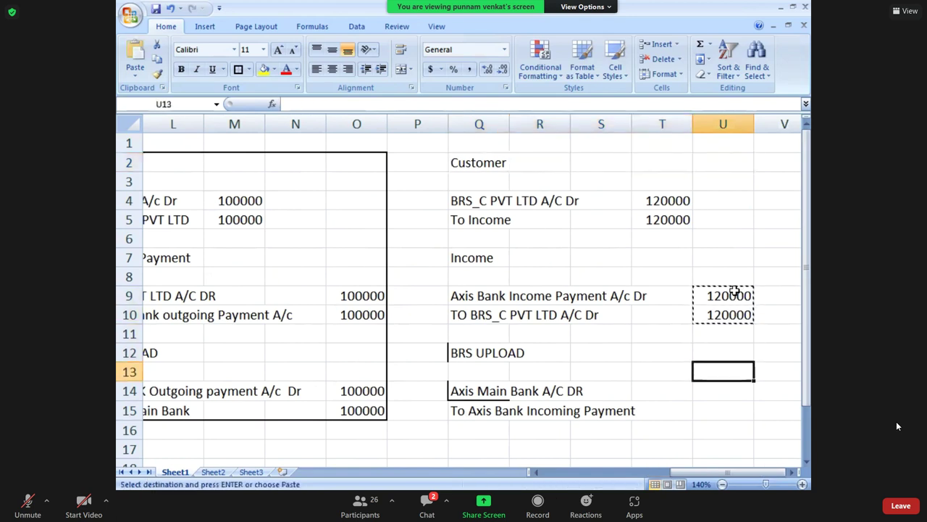
pyautogui.press('Down')
pyautogui.hotkey('ctrl', 'v')
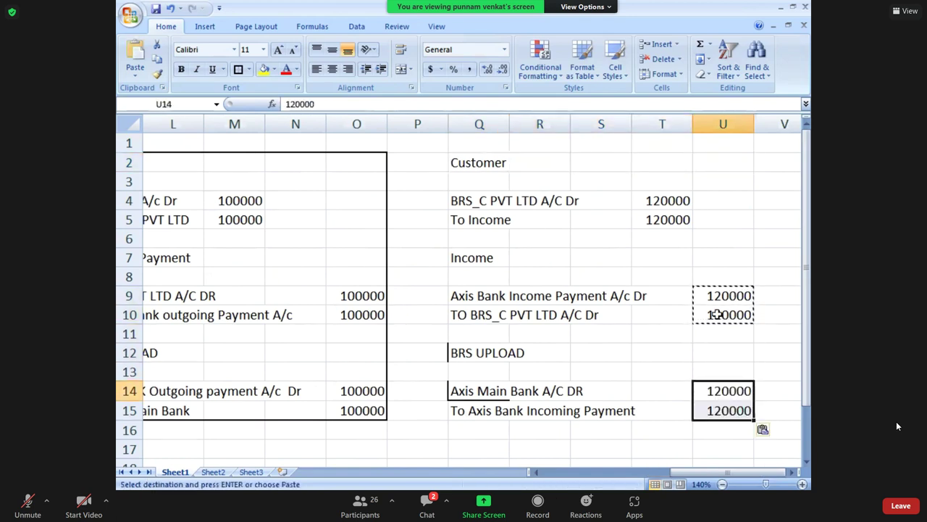
# Remove the borders from the BRS upload rows Q14:U15.
pyautogui.click(467, 389)
pyautogui.hotkey('shift', 'Right')
pyautogui.hotkey('shift', 'Right')
pyautogui.hotkey('shift', 'Right')
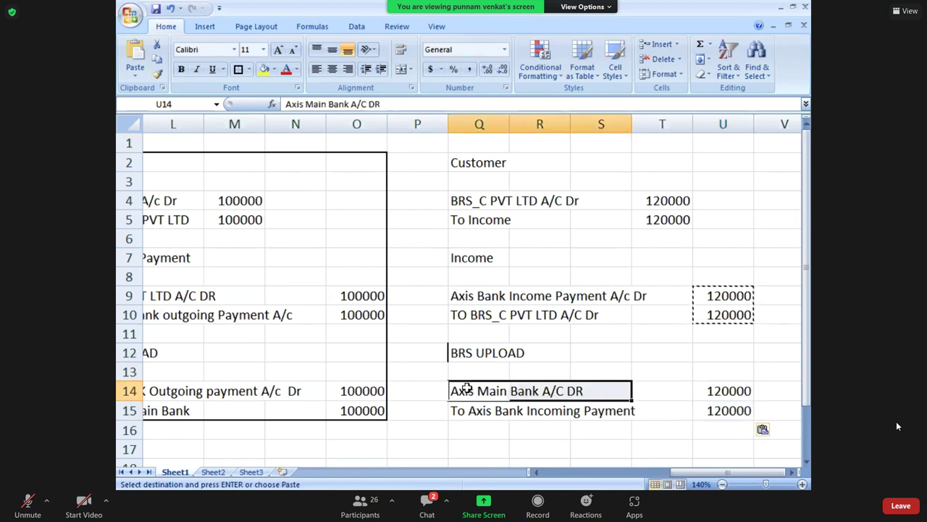
pyautogui.hotkey('shift', 'Right')
pyautogui.hotkey('shift', 'Down')
pyautogui.hotkey('shift', 'Down')
pyautogui.hotkey('shift', 'Up')
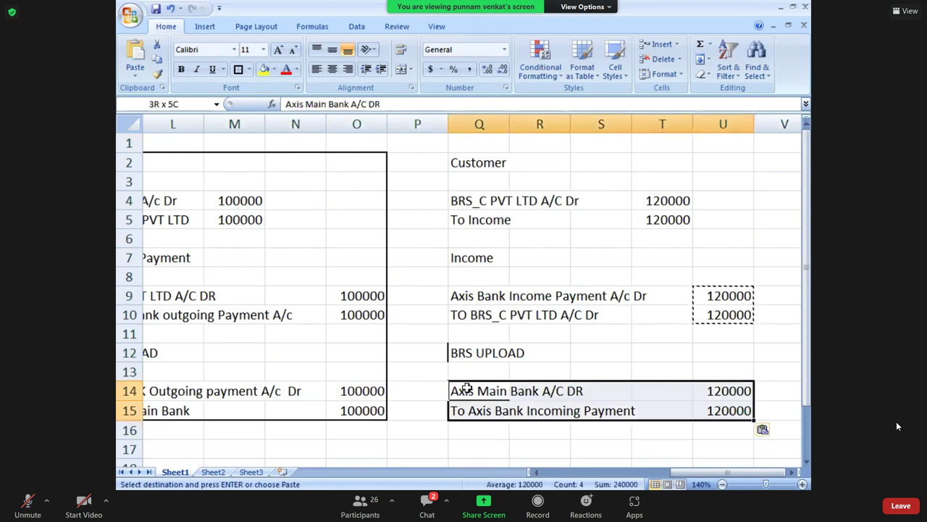
pyautogui.click(251, 70)
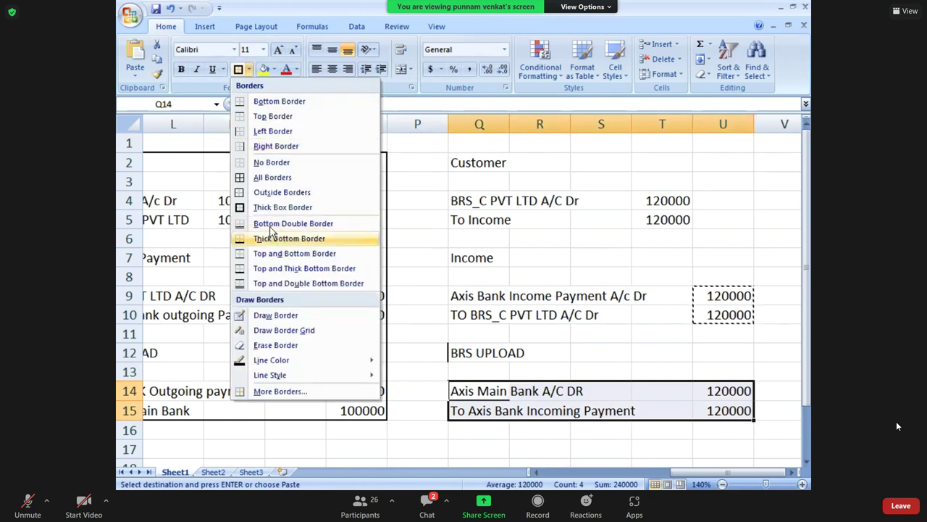
pyautogui.click(269, 163)
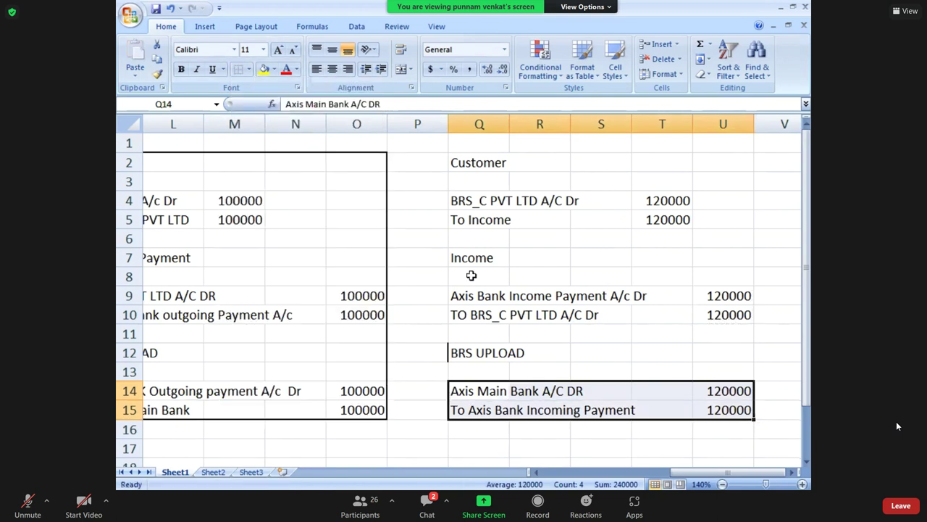
pyautogui.click(471, 276)
# Apply a Thick Box Border around the whole Customer block Q2:U15.
pyautogui.click(462, 161)
pyautogui.hotkey('shift', 'Right')
pyautogui.hotkey('shift', 'Right')
pyautogui.hotkey('shift', 'Right')
pyautogui.hotkey('shift', 'Right')
pyautogui.hotkey('shift', 'Down')
pyautogui.hotkey('shift', 'Down')
pyautogui.hotkey('shift', 'Down')
pyautogui.hotkey('shift', 'Down')
pyautogui.hotkey('shift', 'Down')
pyautogui.hotkey('shift', 'Down')
pyautogui.hotkey('shift', 'Down')
pyautogui.hotkey('shift', 'Down')
pyautogui.hotkey('shift', 'Down')
pyautogui.hotkey('shift', 'Down')
pyautogui.hotkey('shift', 'Down')
pyautogui.hotkey('shift', 'Down')
pyautogui.hotkey('shift', 'Down')
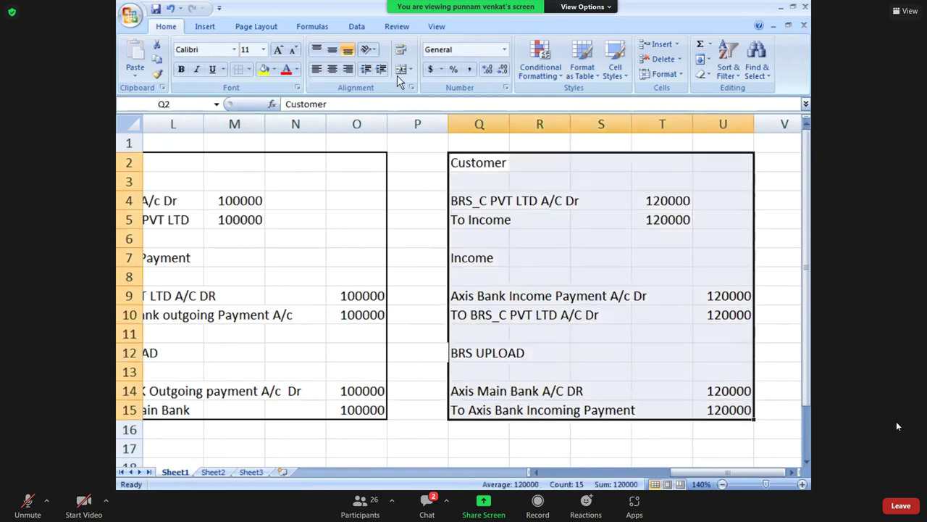
pyautogui.click(251, 78)
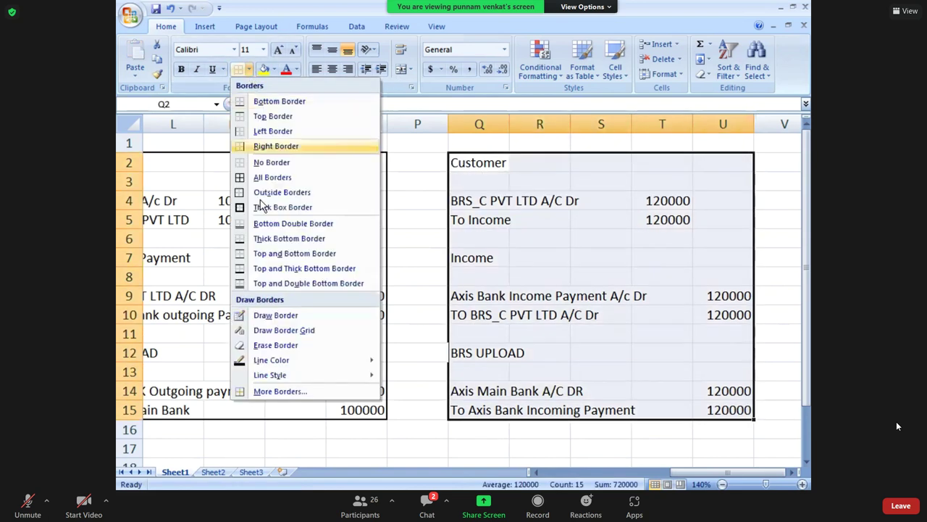
pyautogui.click(262, 210)
pyautogui.press('Left')
pyautogui.press('Left')
pyautogui.press('Left')
pyautogui.press('Left')
pyautogui.press('Left')
pyautogui.press('Left')
pyautogui.press('Left')
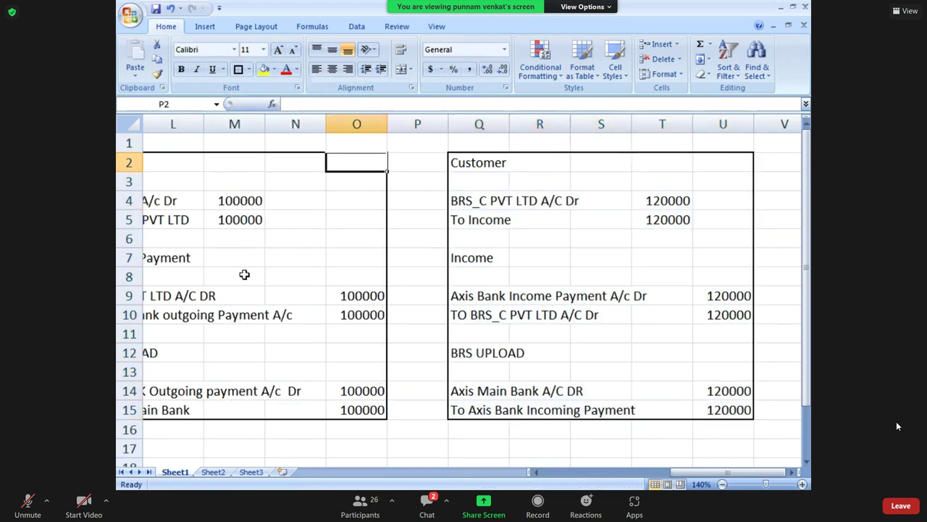
pyautogui.hotkey('alt', 'Tab')
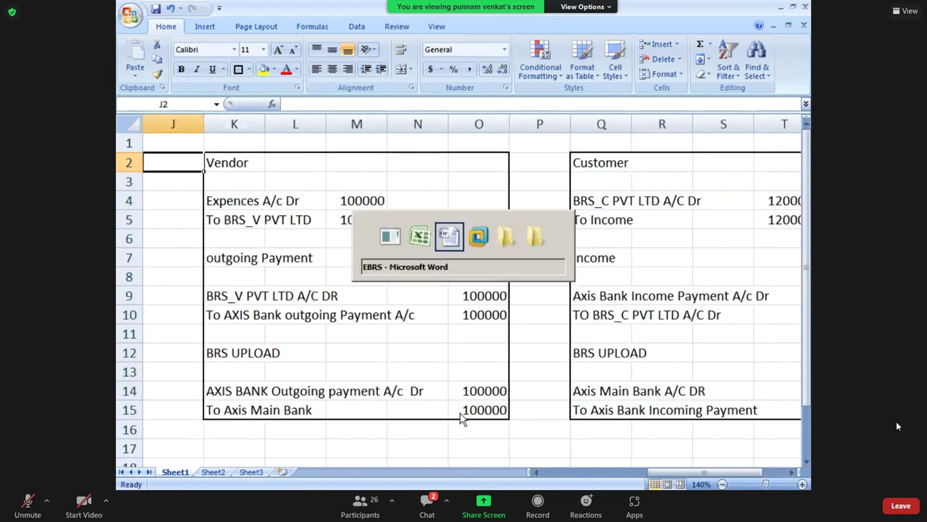
# In SAP, leave the current screen with /n and start transaction FBL3N.
pyautogui.hotkey('alt', 'Tab')
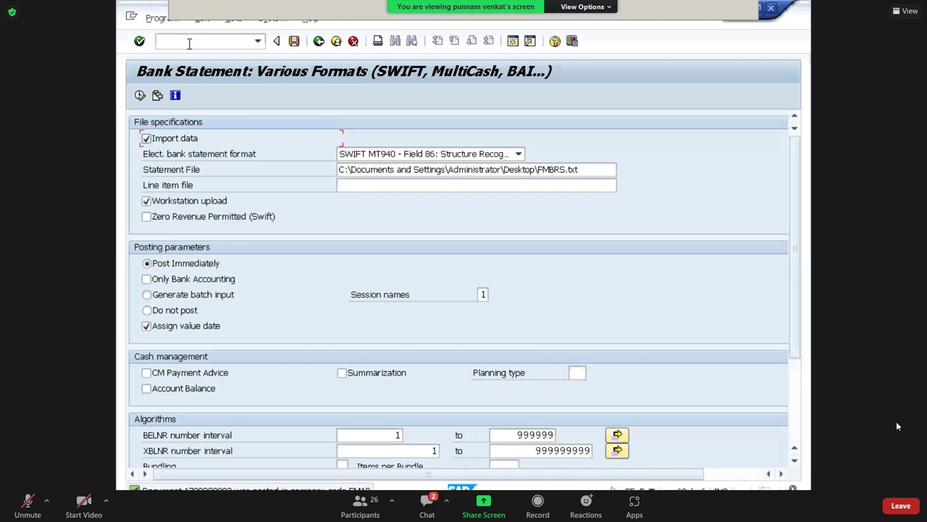
pyautogui.click(189, 44)
pyautogui.write('/n')
pyautogui.press('Return')
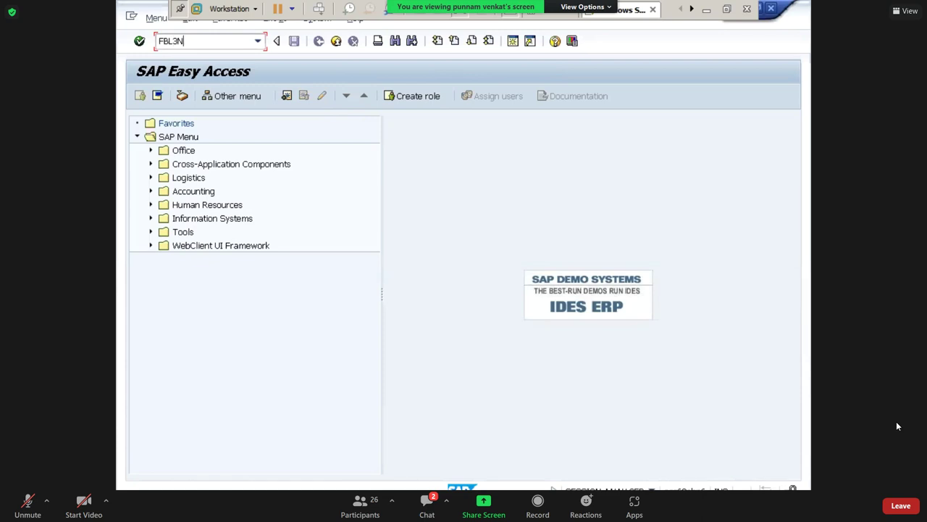
pyautogui.write('FBL3N')
pyautogui.press('Return')
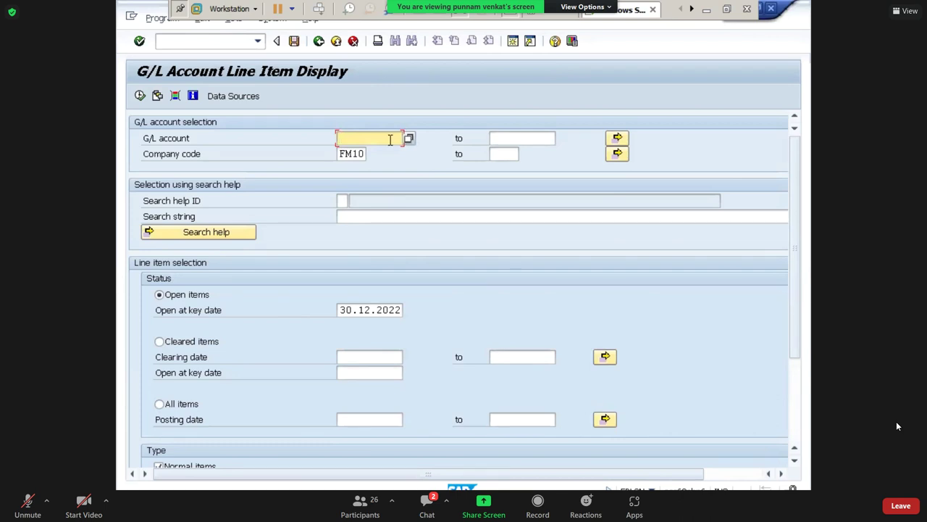
# Set G/L accounts 220050 to 220052 with All items and execute the report.
pyautogui.press('BackSpace')
pyautogui.press('BackSpace')
pyautogui.write('0050')
pyautogui.press('Tab')
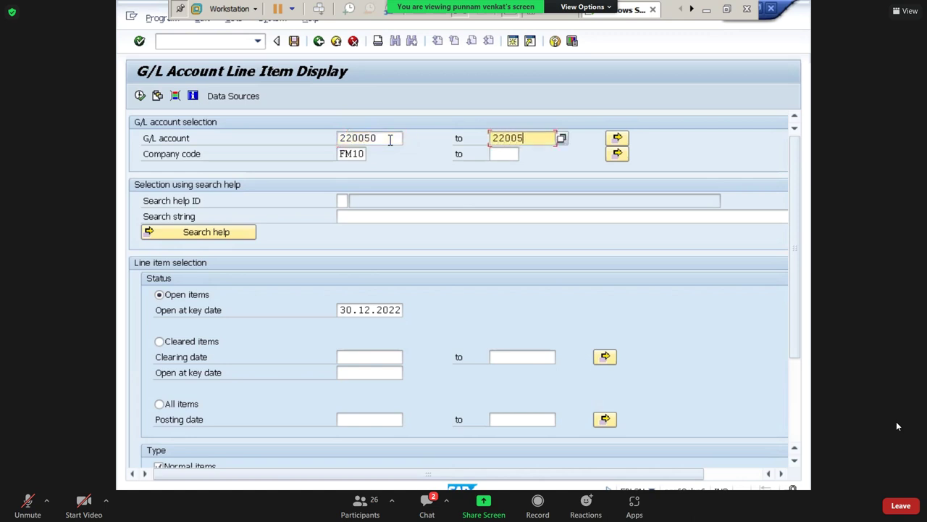
pyautogui.write('220052')
pyautogui.click(190, 410)
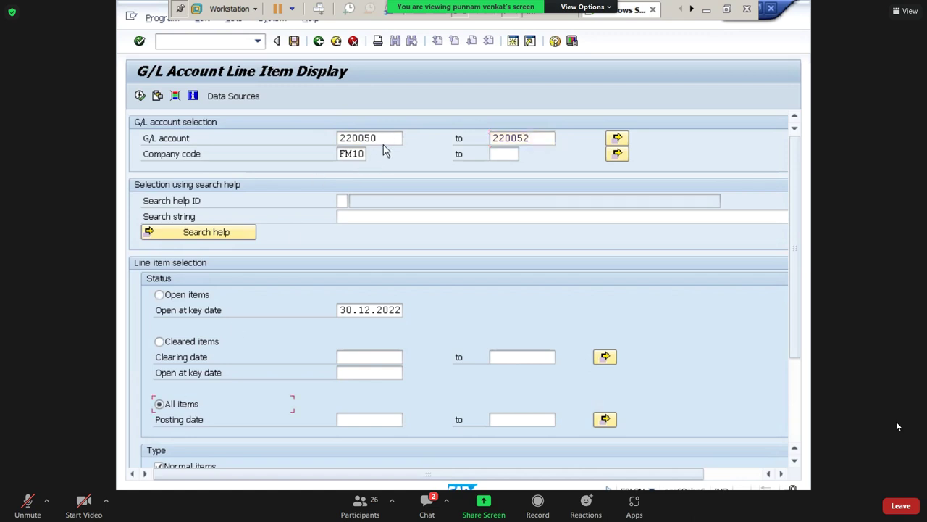
pyautogui.moveTo(382, 140); pyautogui.dragTo(336, 145)
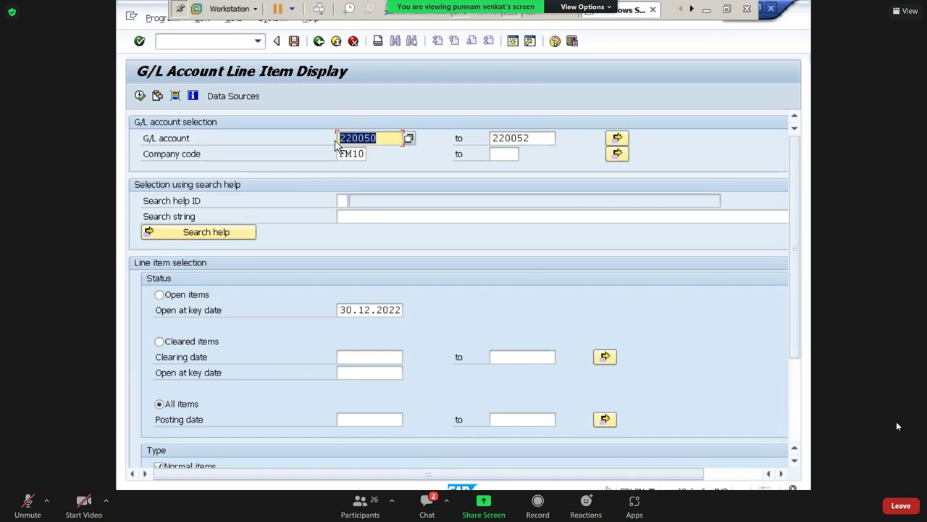
pyautogui.click(539, 138)
pyautogui.moveTo(476, 143); pyautogui.dragTo(388, 151)
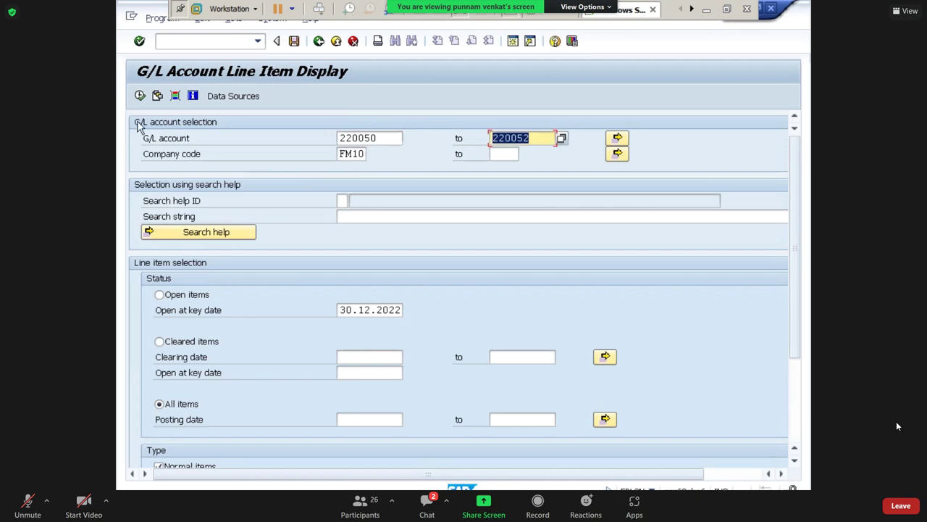
pyautogui.click(139, 99)
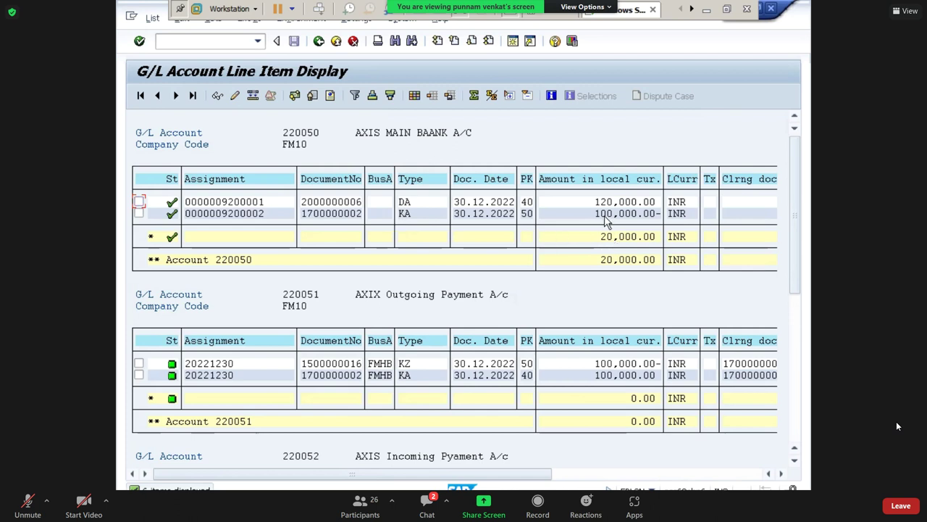
# Review the 120,000.00, 100,000.00, 20,000.00 and 0.00 totals, then minimize SAP.
pyautogui.click(601, 204)
pyautogui.click(603, 213)
pyautogui.click(609, 260)
pyautogui.click(795, 462)
pyautogui.click(795, 462)
pyautogui.click(795, 463)
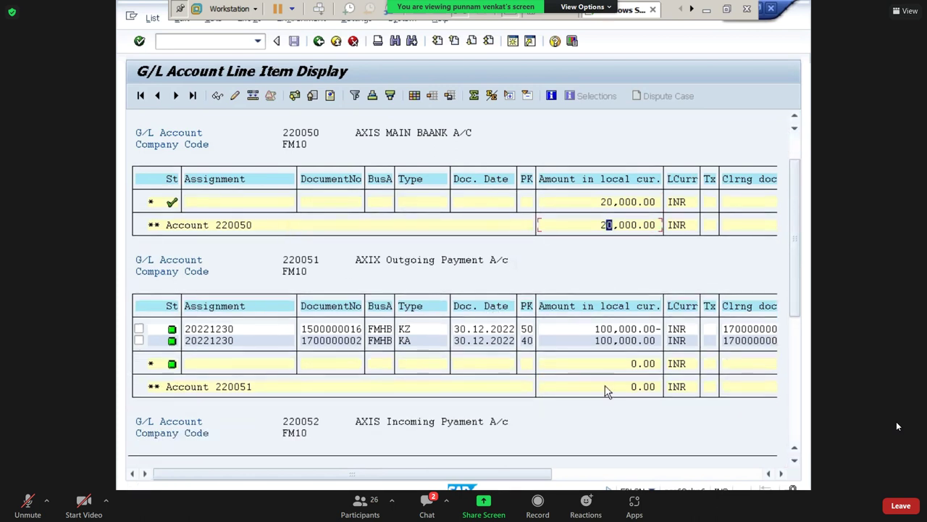
pyautogui.click(637, 386)
pyautogui.click(707, 10)
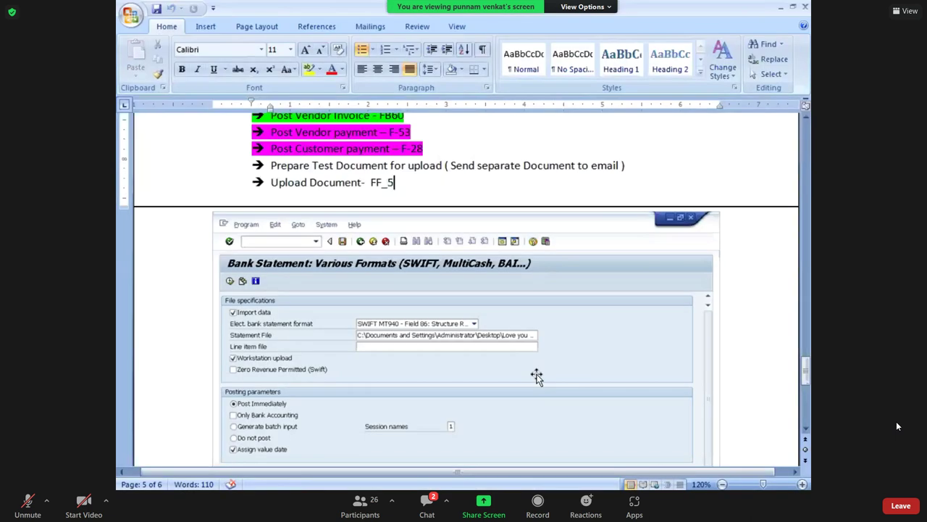
# Fill vendor rows K10:O10 and K14:O14, the AXIS Bank outgoing payment lines, yellow.
pyautogui.hotkey('alt', 'Tab')
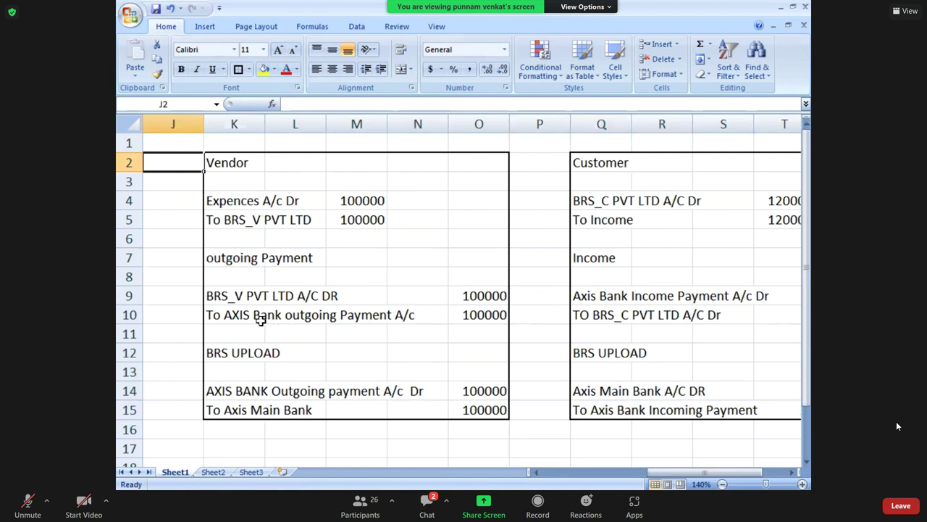
pyautogui.click(226, 312)
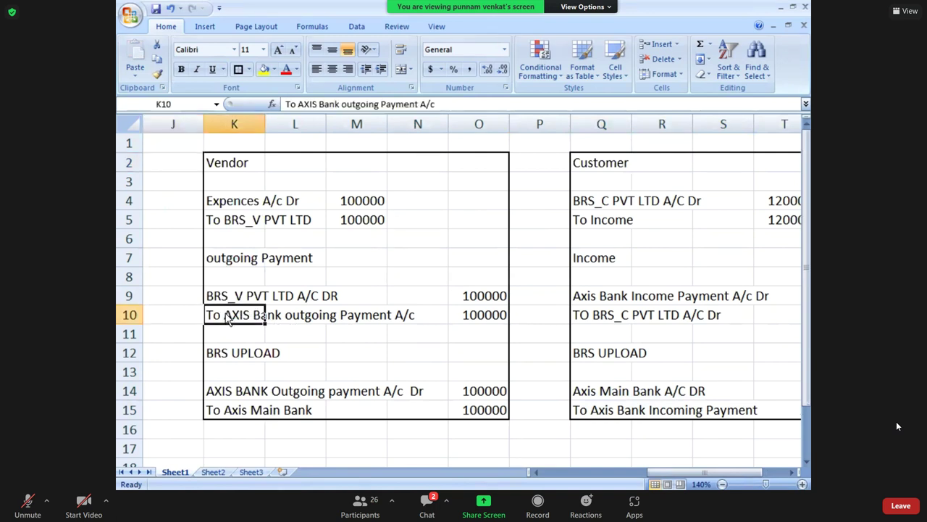
pyautogui.hotkey('alt', 'Tab')
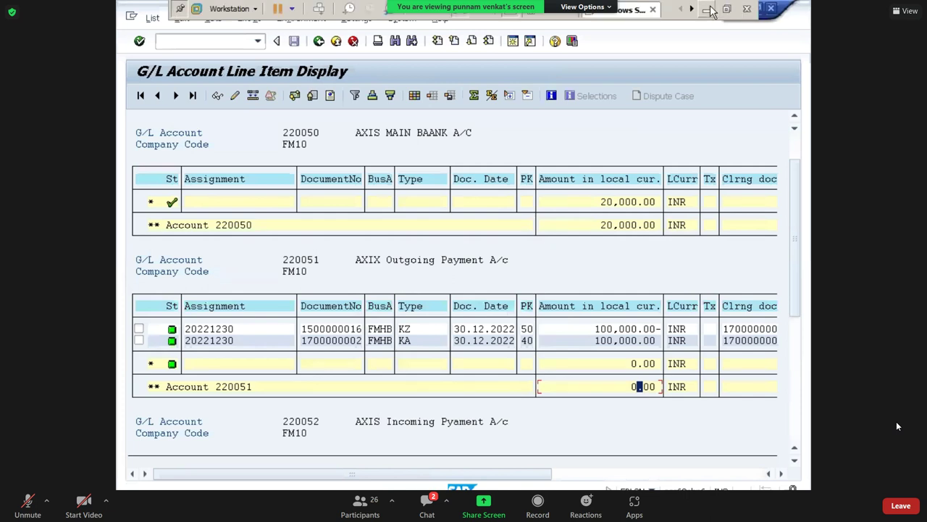
pyautogui.hotkey('alt', 'Tab')
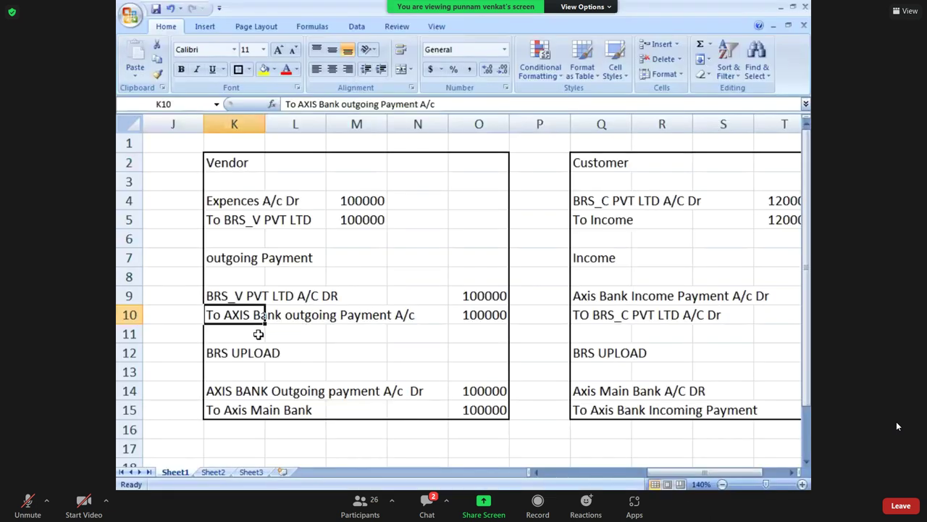
pyautogui.hotkey('shift', 'Right')
pyautogui.hotkey('shift', 'Right')
pyautogui.hotkey('shift', 'Right')
pyautogui.hotkey('shift', 'Right')
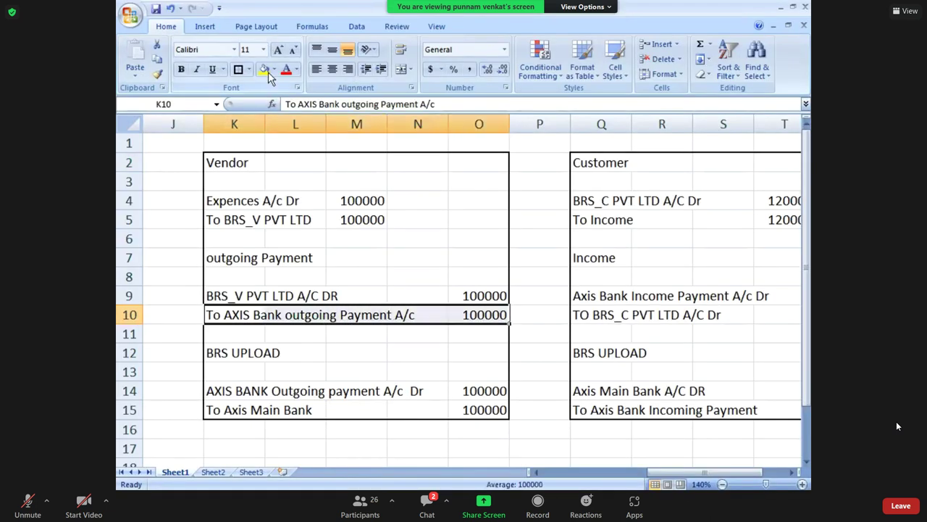
pyautogui.click(264, 71)
pyautogui.moveTo(224, 392); pyautogui.dragTo(482, 392)
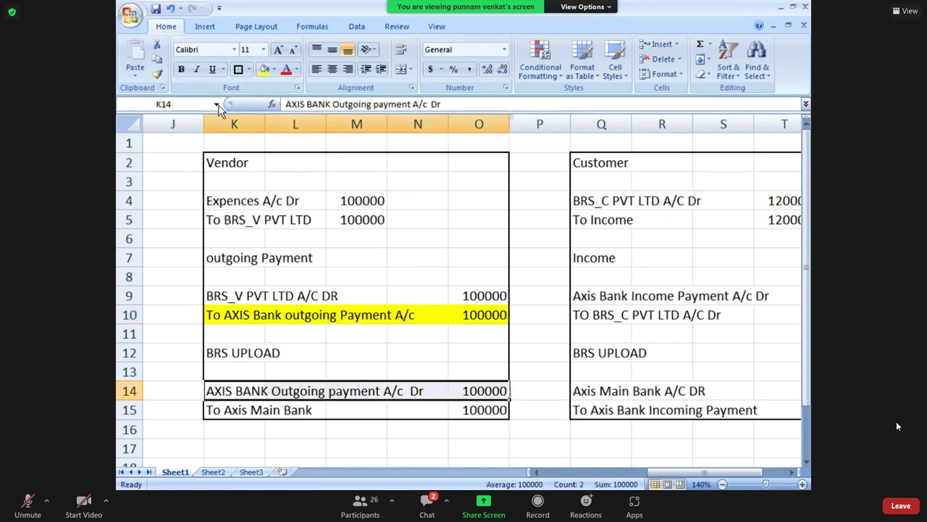
pyautogui.click(264, 70)
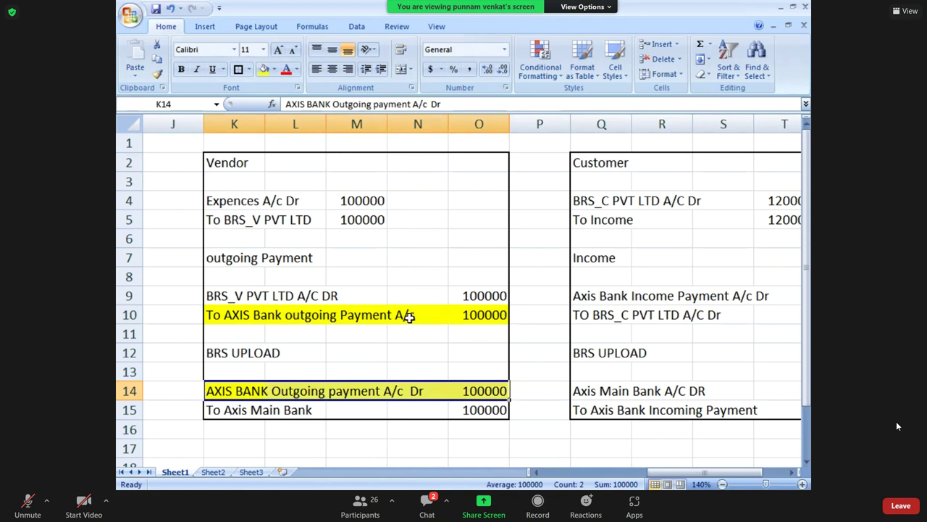
pyautogui.hotkey('alt', 'Tab')
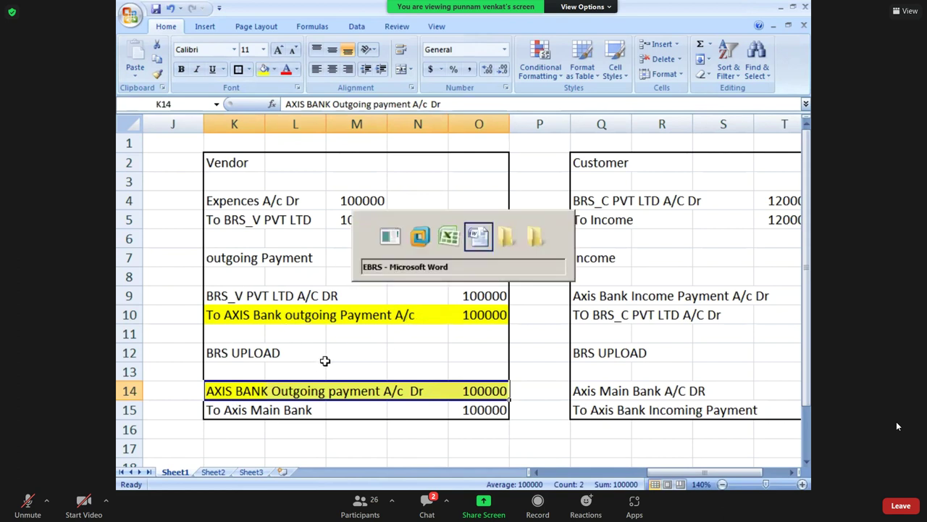
pyautogui.press('Tab')
pyautogui.press('Tab')
pyautogui.press('Tab')
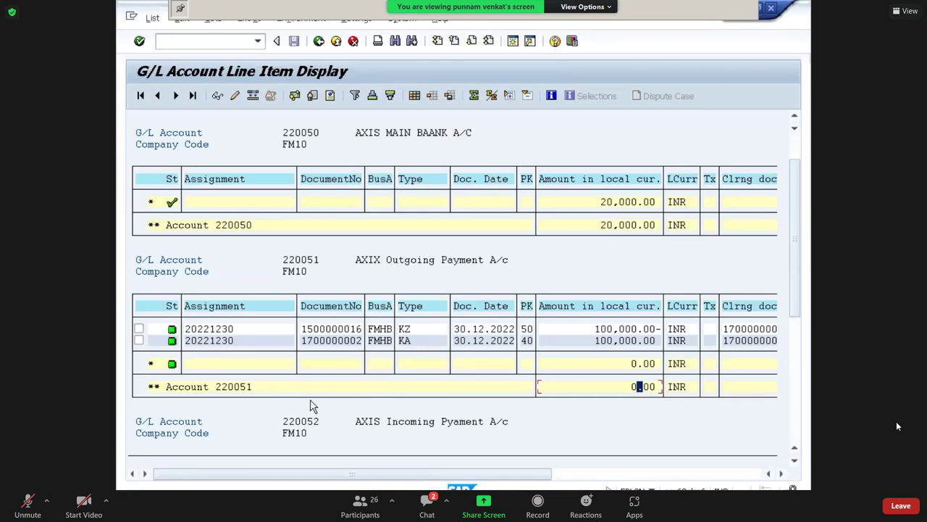
pyautogui.doubleClick(403, 331)
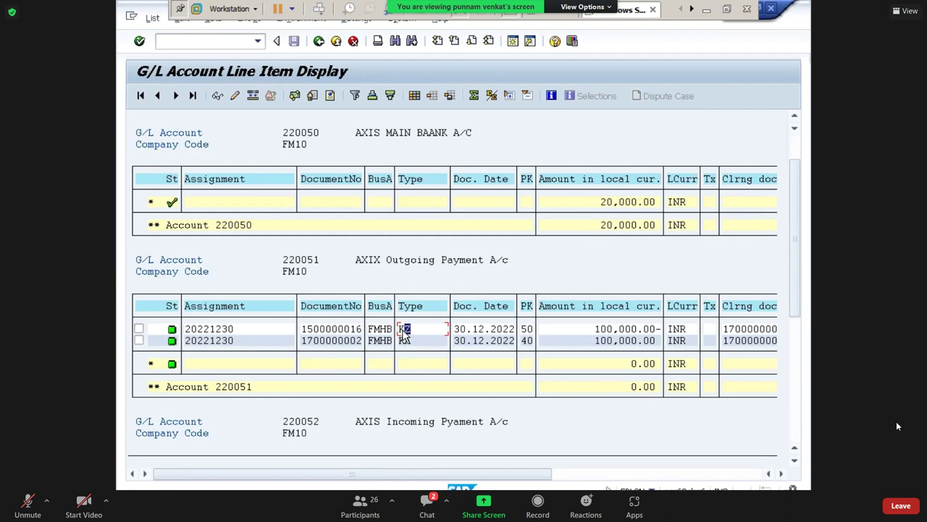
pyautogui.doubleClick(333, 332)
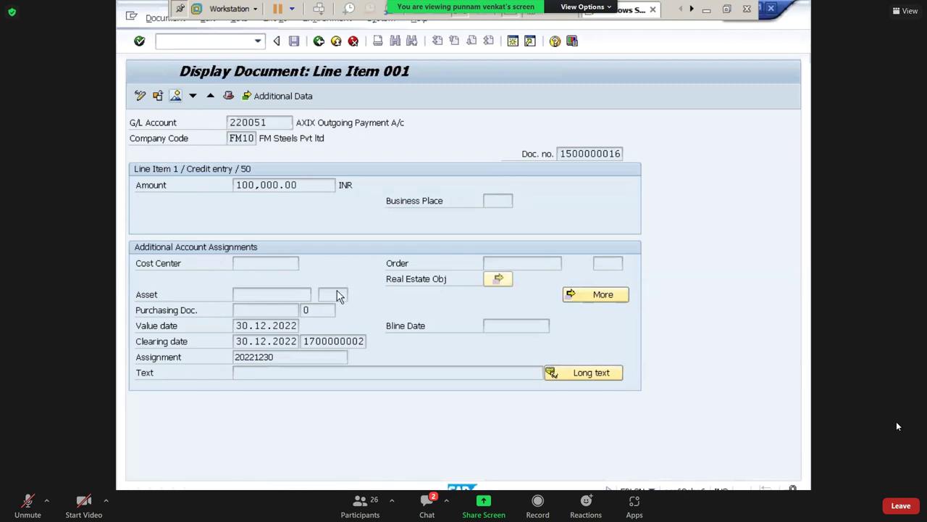
pyautogui.click(176, 97)
# Check the AX Out Payment A/c and BRS_V PVT LTD lines for 100,000.00 each.
pyautogui.click(293, 266)
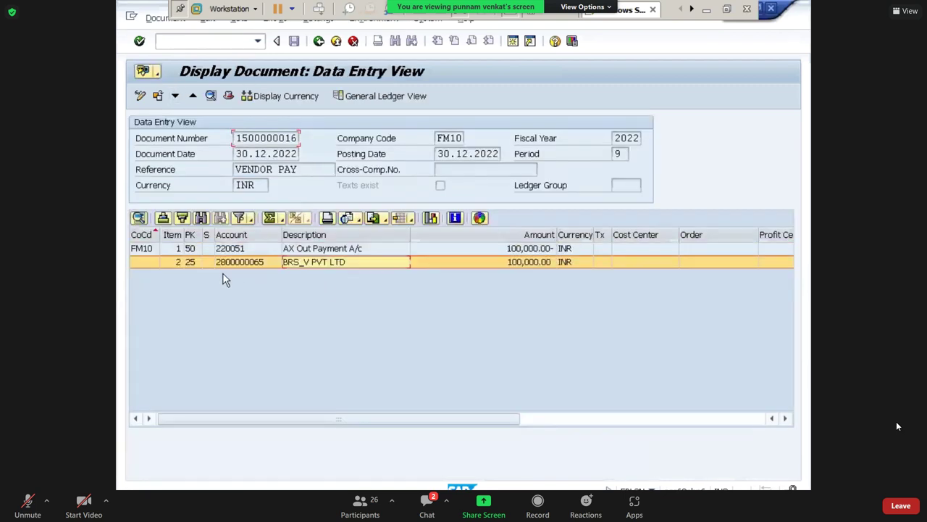
pyautogui.click(304, 250)
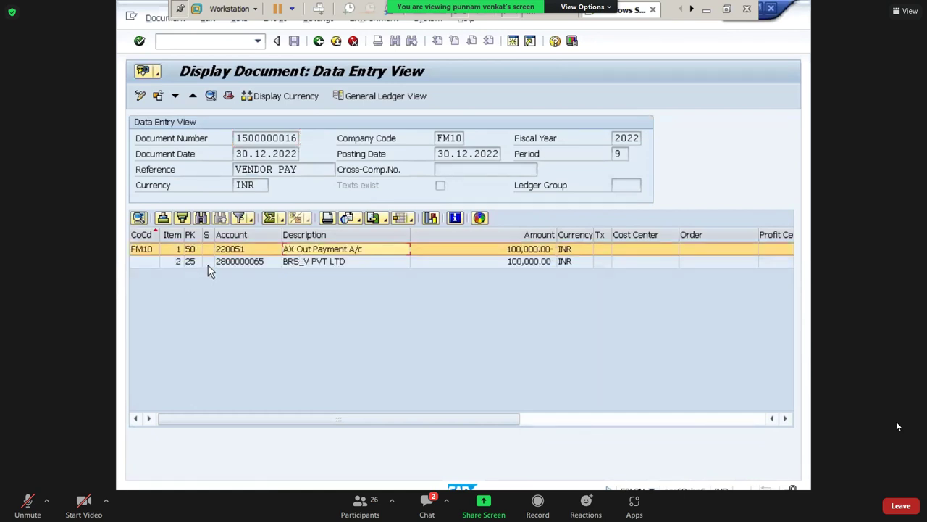
pyautogui.click(208, 264)
pyautogui.click(209, 251)
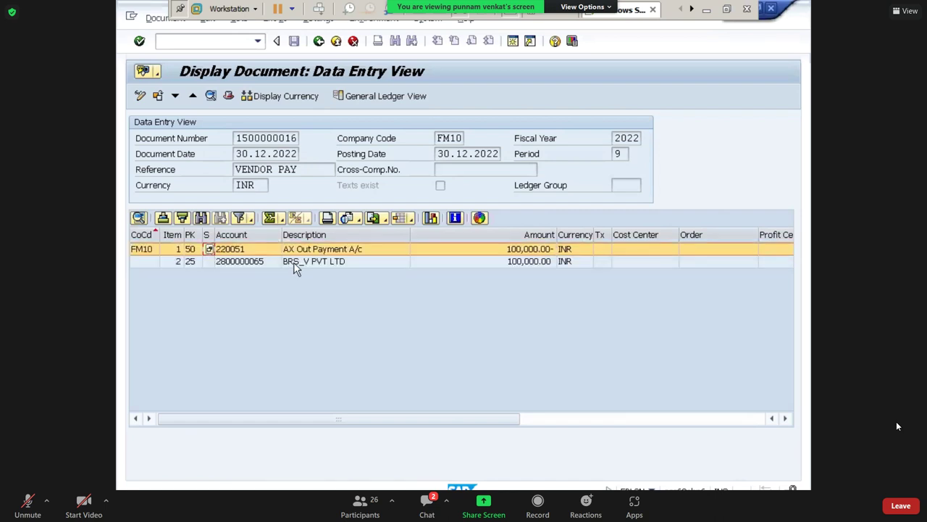
pyautogui.click(288, 262)
pyautogui.click(213, 253)
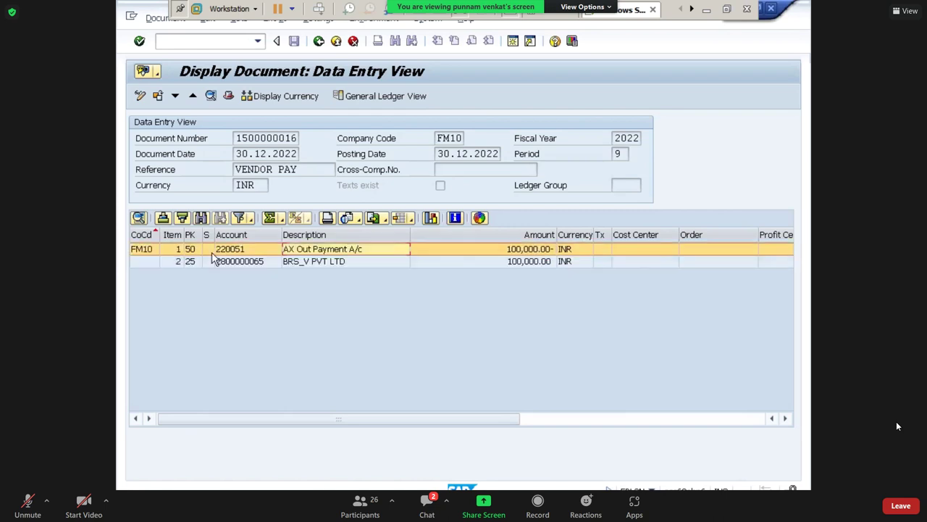
pyautogui.click(304, 263)
pyautogui.click(312, 250)
# In Excel, select the vendor debit and payment entries across rows 9–10.
pyautogui.click(705, 10)
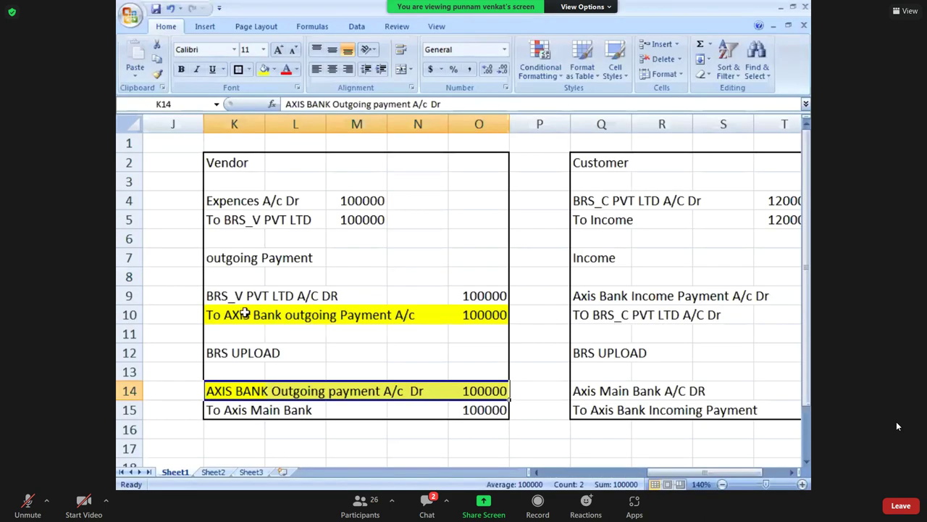
pyautogui.click(220, 300)
pyautogui.hotkey('shift', 'Down')
pyautogui.hotkey('shift', 'Right')
pyautogui.hotkey('shift', 'Right')
pyautogui.hotkey('shift', 'Right')
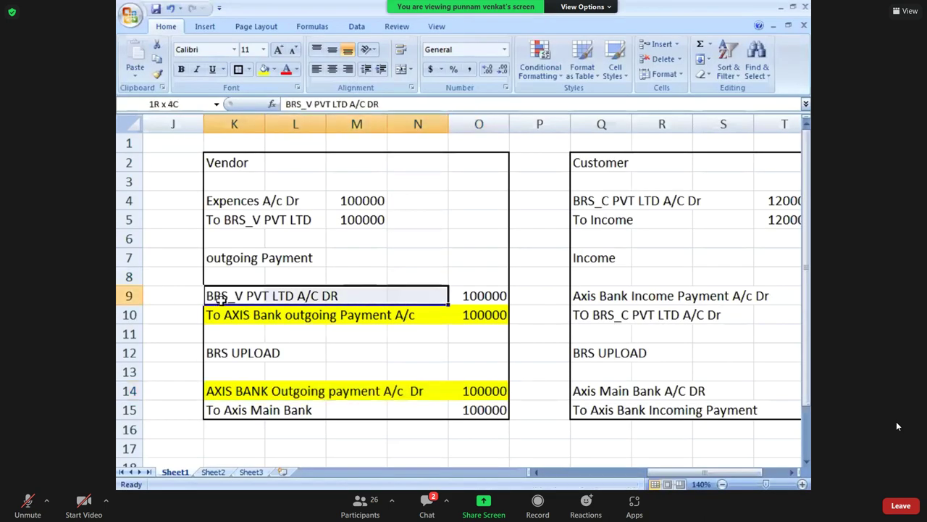
pyautogui.hotkey('shift', 'Right')
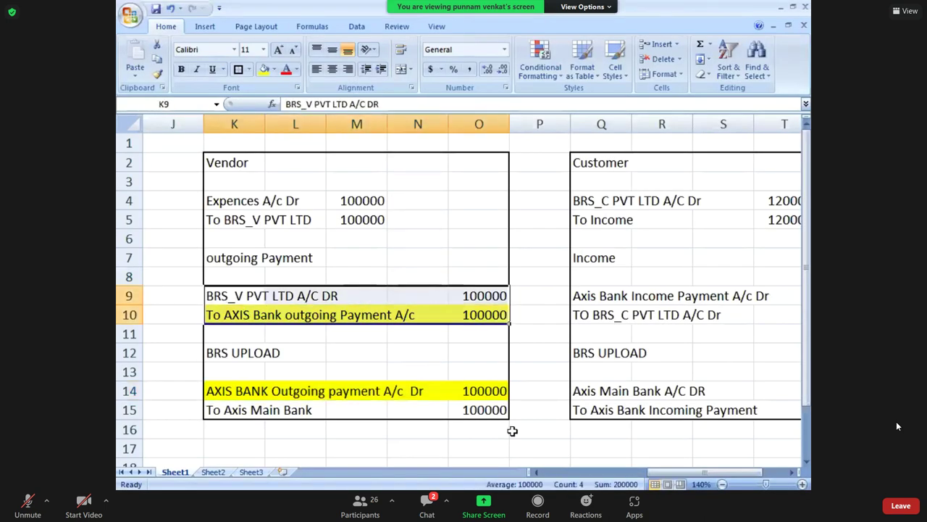
pyautogui.hotkey('alt', 'Tab')
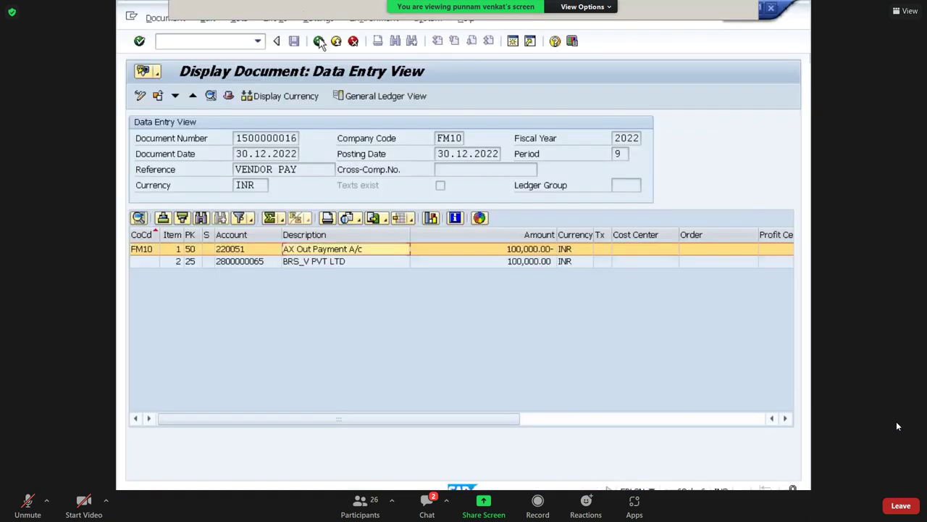
pyautogui.click(319, 41)
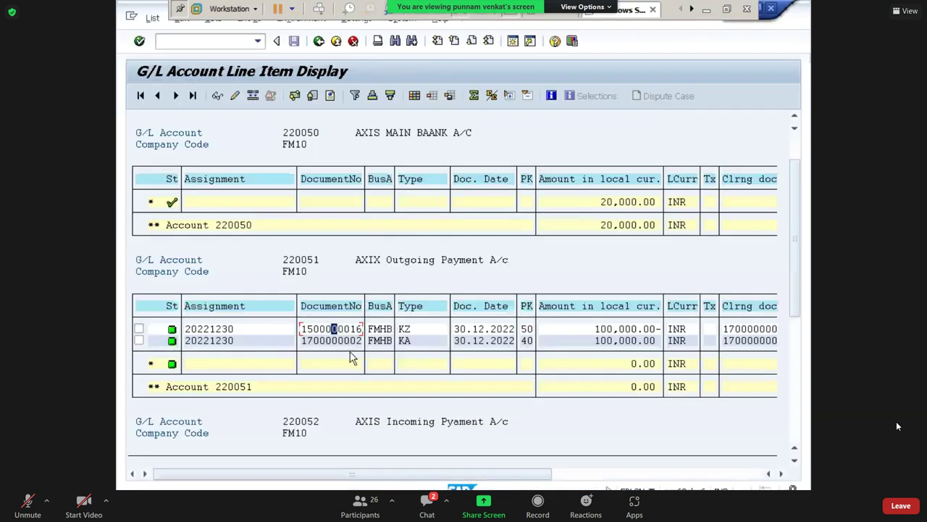
pyautogui.click(331, 340)
pyautogui.doubleClick(331, 340)
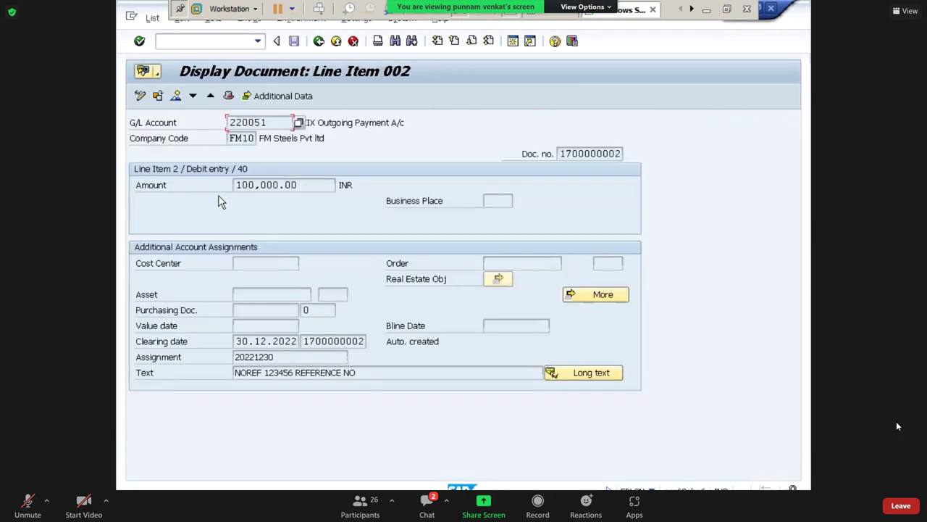
pyautogui.click(176, 98)
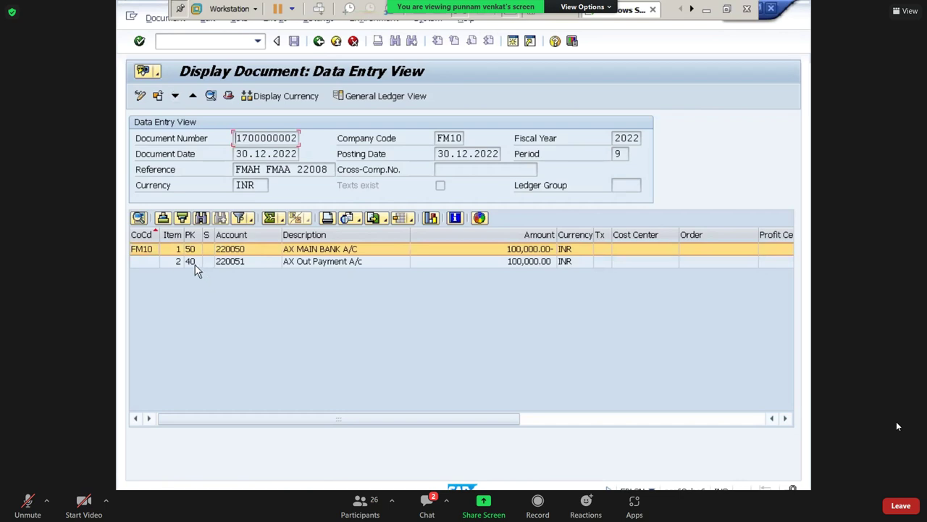
# Review the AX MAIN BANK A/C and AX Out Payment A/c lines, then select Excel's row 14 bank entry.
pyautogui.click(197, 269)
pyautogui.click(303, 263)
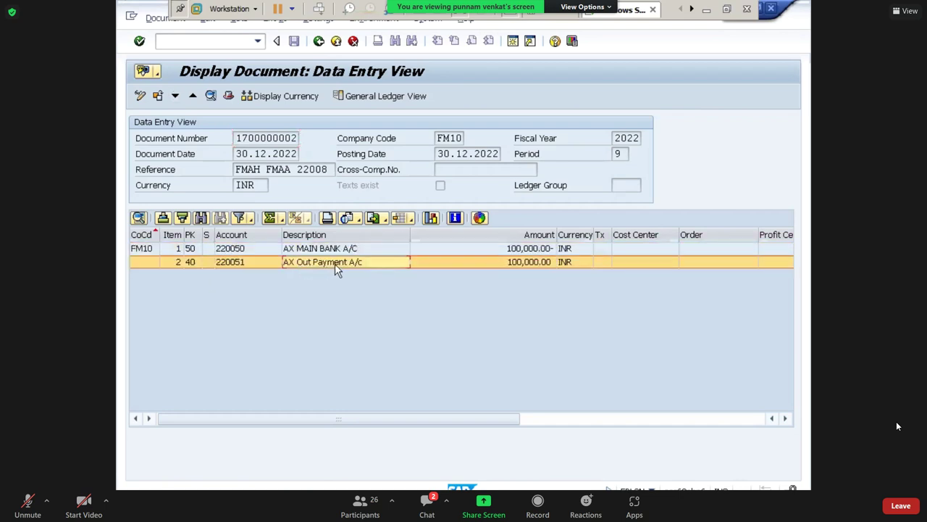
pyautogui.click(329, 251)
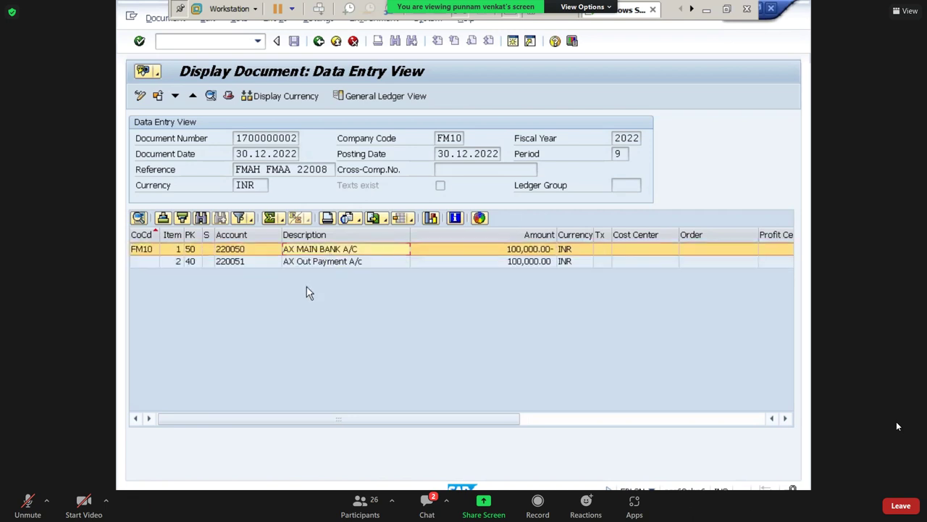
pyautogui.click(308, 262)
pyautogui.click(322, 250)
pyautogui.click(707, 9)
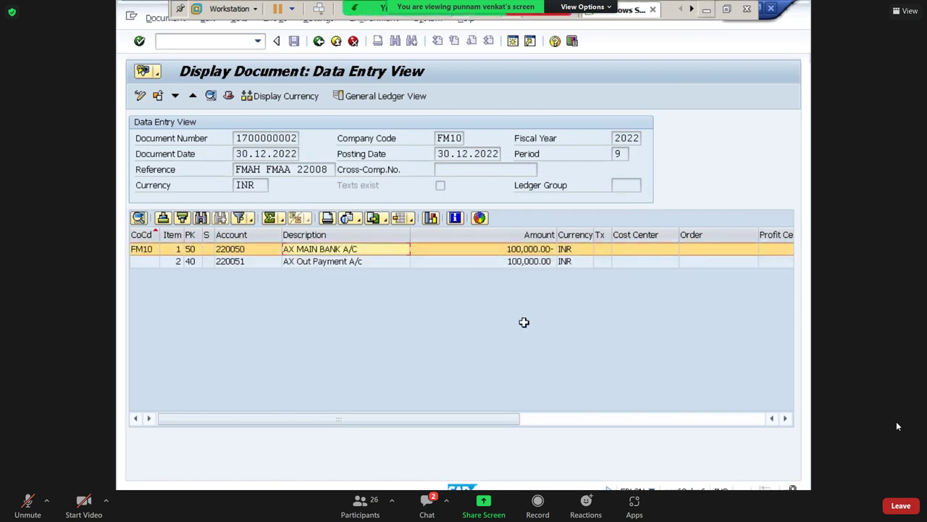
pyautogui.click(245, 392)
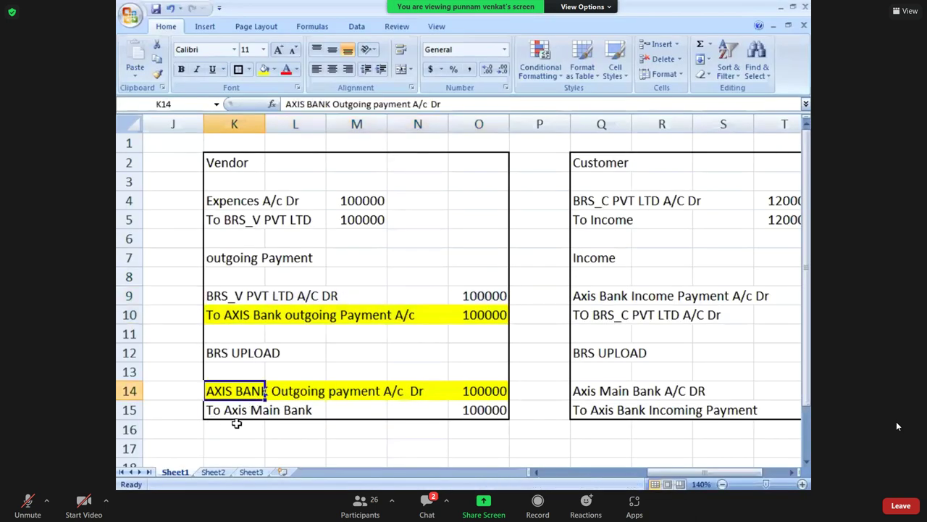
# Fill the customer block's Axis Bank Income Payment A/c Dr line (Q9:U9) yellow.
pyautogui.click(249, 412)
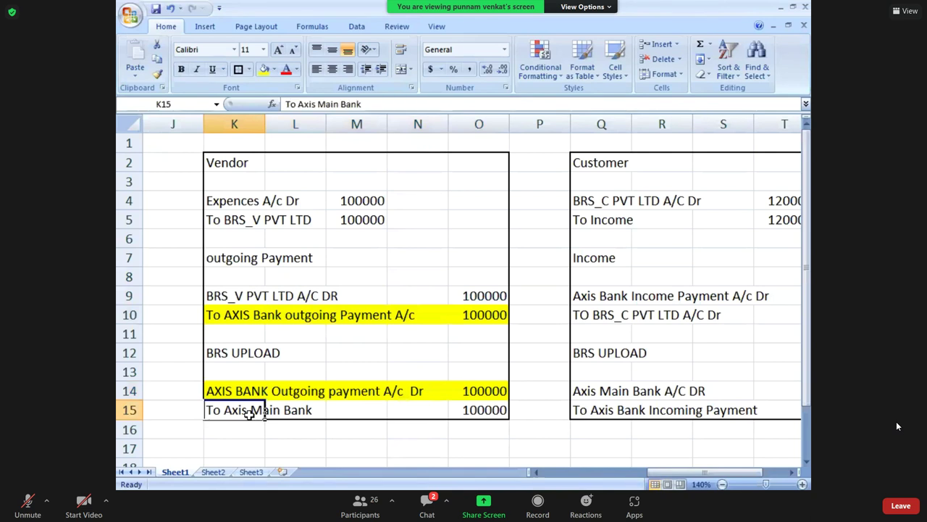
pyautogui.press('Right')
pyautogui.press('Right')
pyautogui.press('Right')
pyautogui.press('Right')
pyautogui.press('Right')
pyautogui.press('Right')
pyautogui.press('Right')
pyautogui.press('Right')
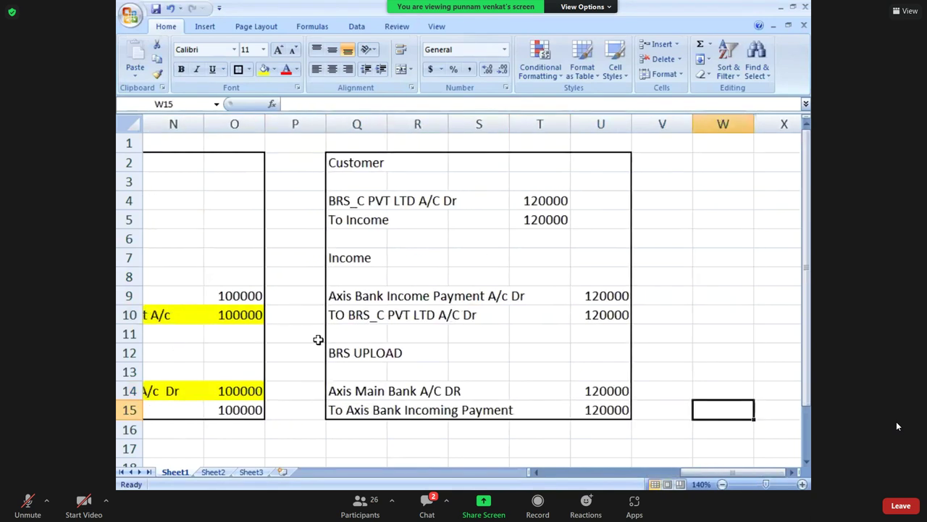
pyautogui.click(362, 332)
pyautogui.click(345, 299)
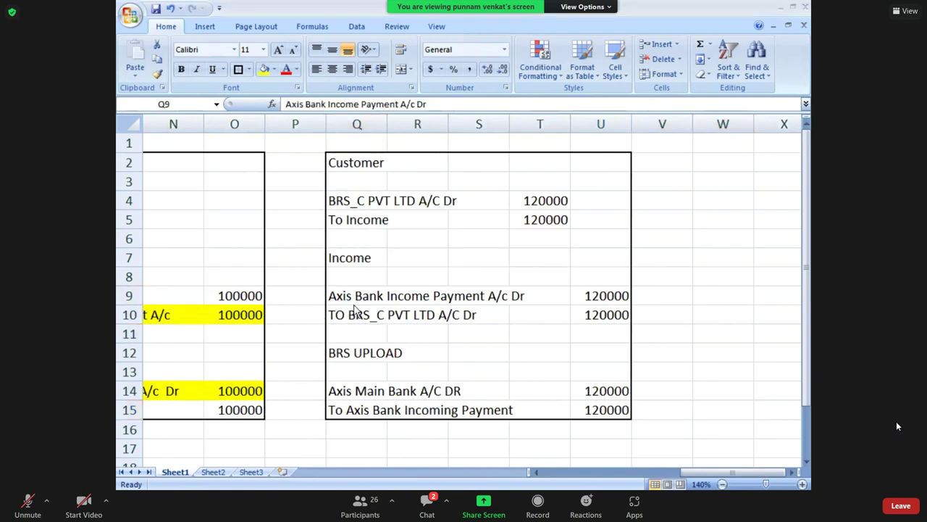
pyautogui.click(335, 294)
pyautogui.hotkey('shift', 'Right')
pyautogui.hotkey('shift', 'Right')
pyautogui.hotkey('shift', 'Right')
pyautogui.hotkey('shift', 'Right')
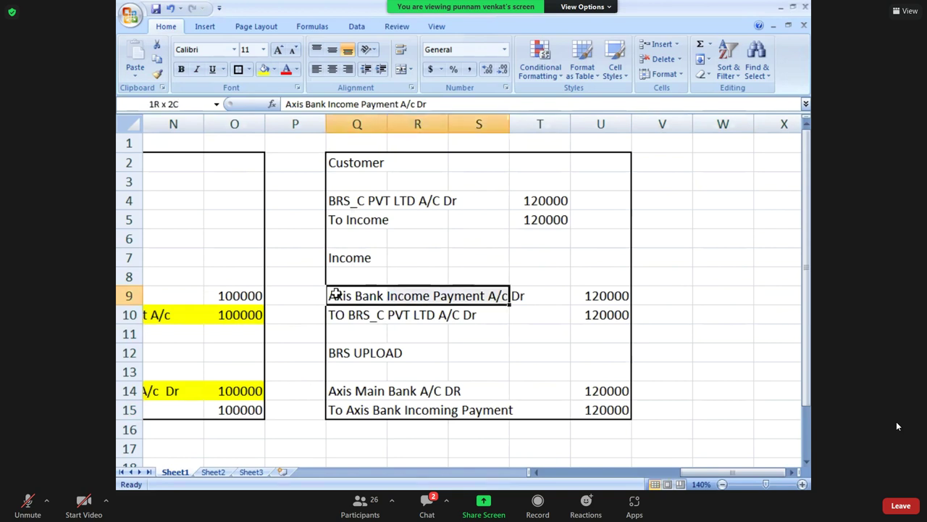
pyautogui.click(264, 70)
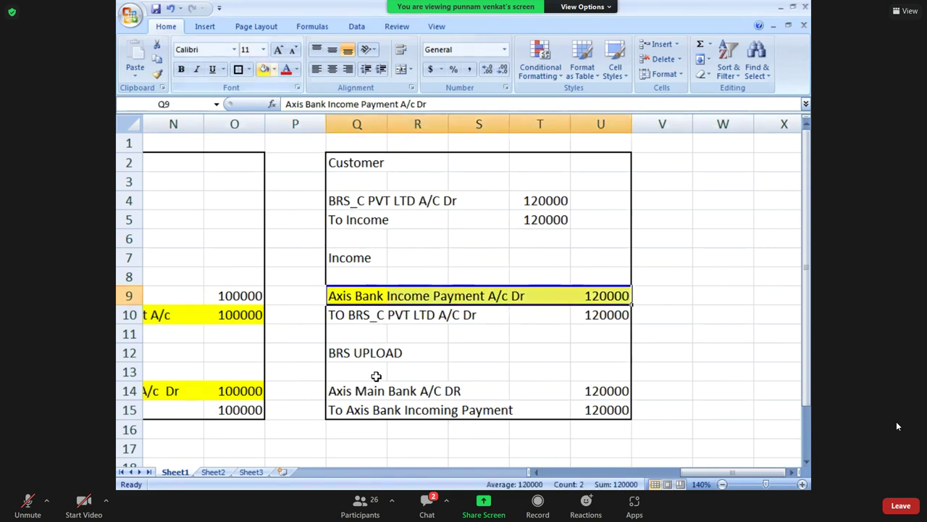
# Fill the To Axis Bank Incoming Payment line (Q15:U15) yellow too.
pyautogui.click(340, 407)
pyautogui.hotkey('shift', 'Right')
pyautogui.hotkey('shift', 'Right')
pyautogui.hotkey('shift', 'Right')
pyautogui.hotkey('shift', 'Right')
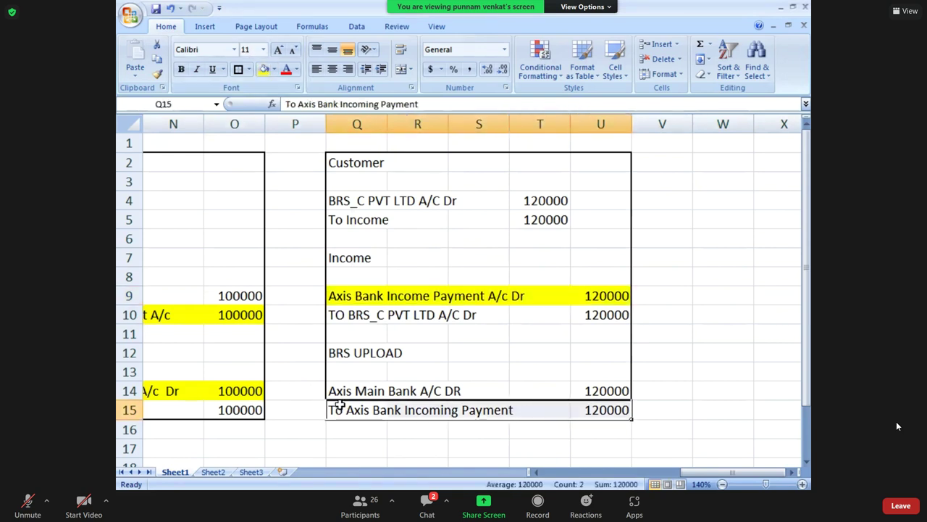
pyautogui.click(263, 73)
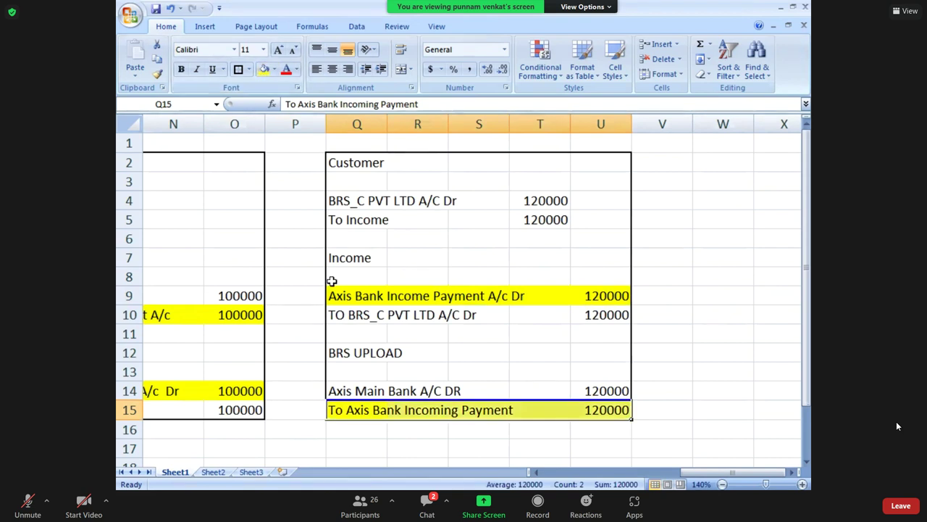
pyautogui.hotkey('alt', 'Tab')
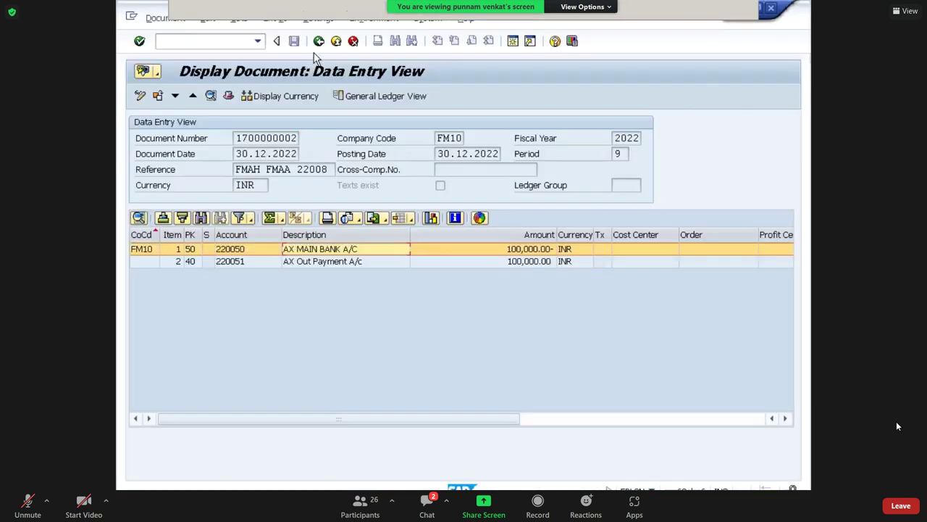
pyautogui.click(318, 43)
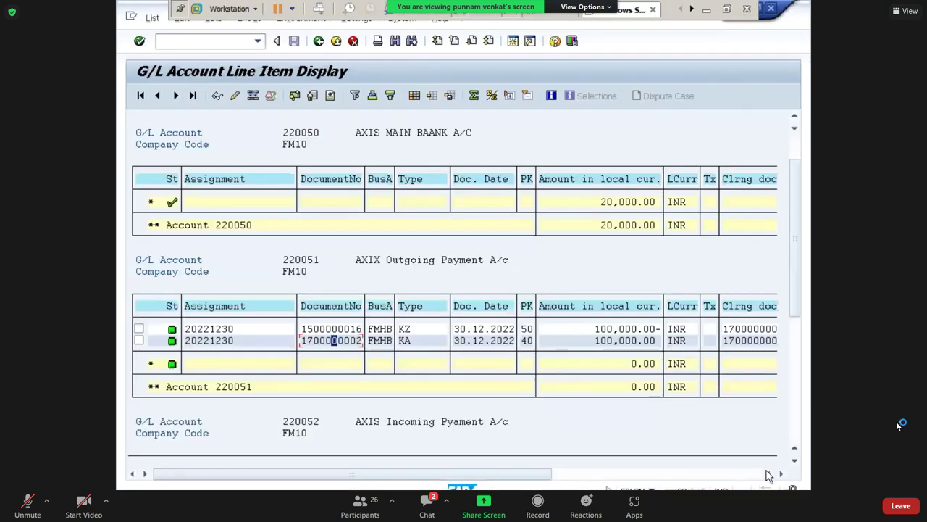
pyautogui.click(794, 462)
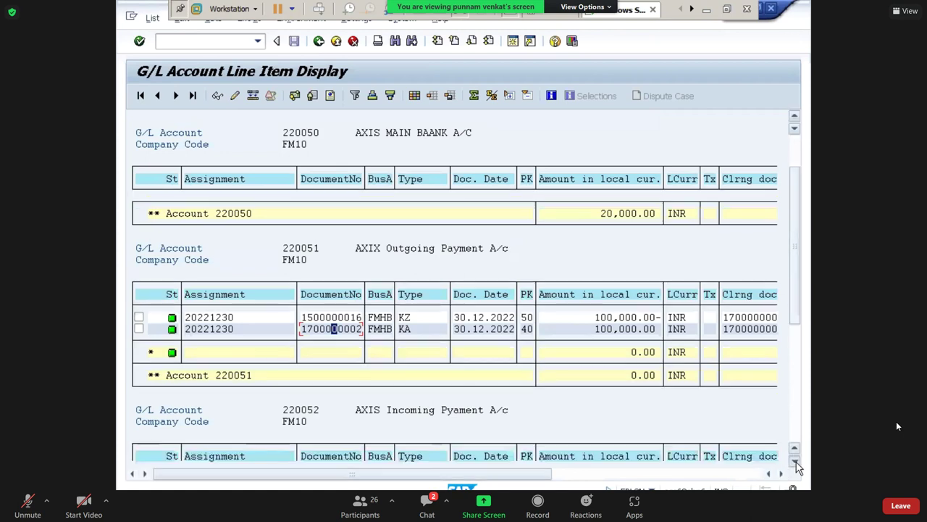
pyautogui.scroll(-5, 797, 464)
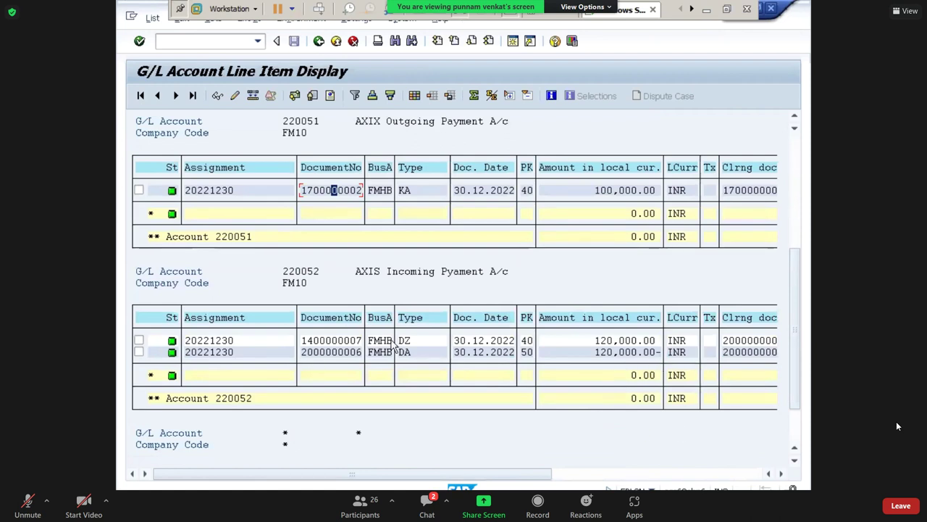
pyautogui.doubleClick(325, 340)
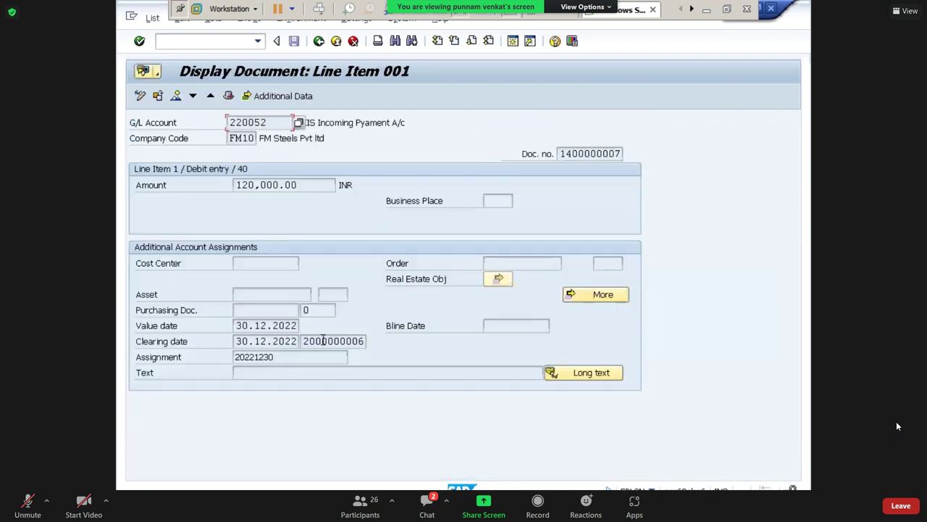
pyautogui.click(176, 97)
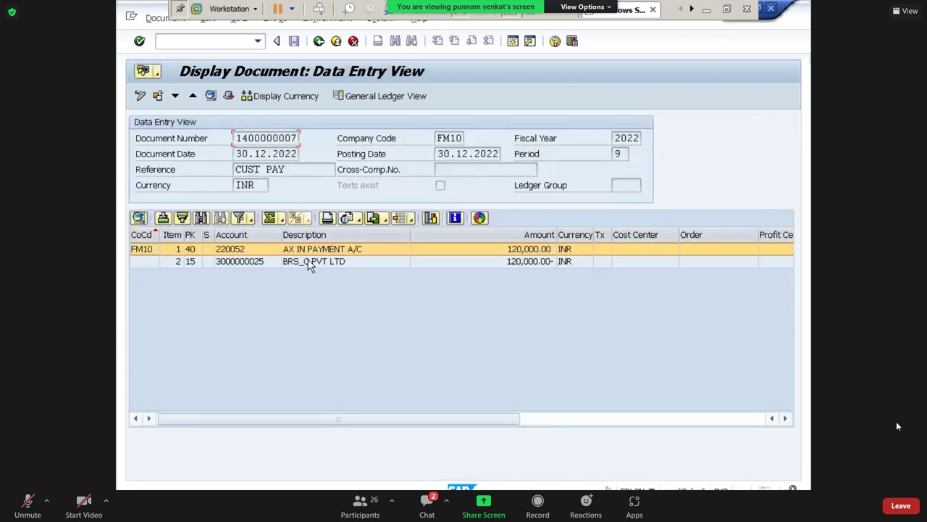
pyautogui.click(308, 262)
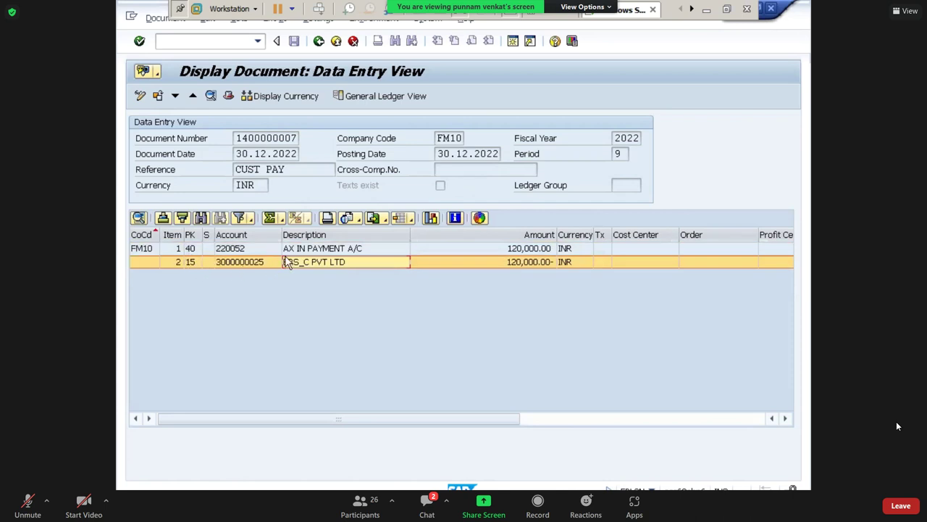
pyautogui.click(303, 249)
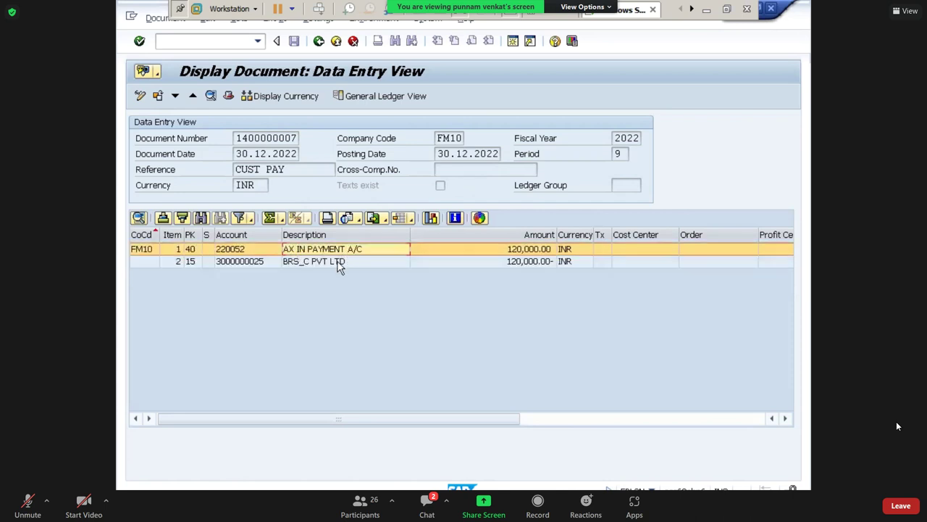
pyautogui.click(337, 262)
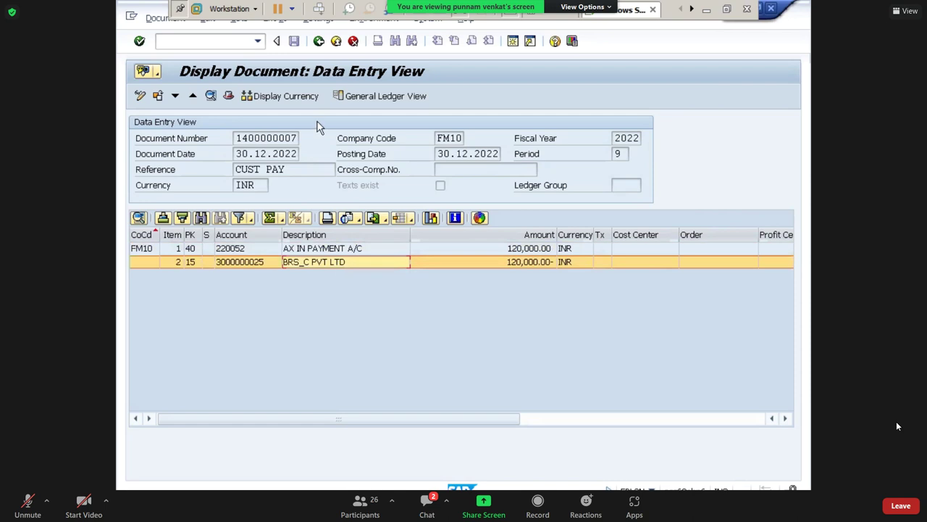
pyautogui.click(318, 42)
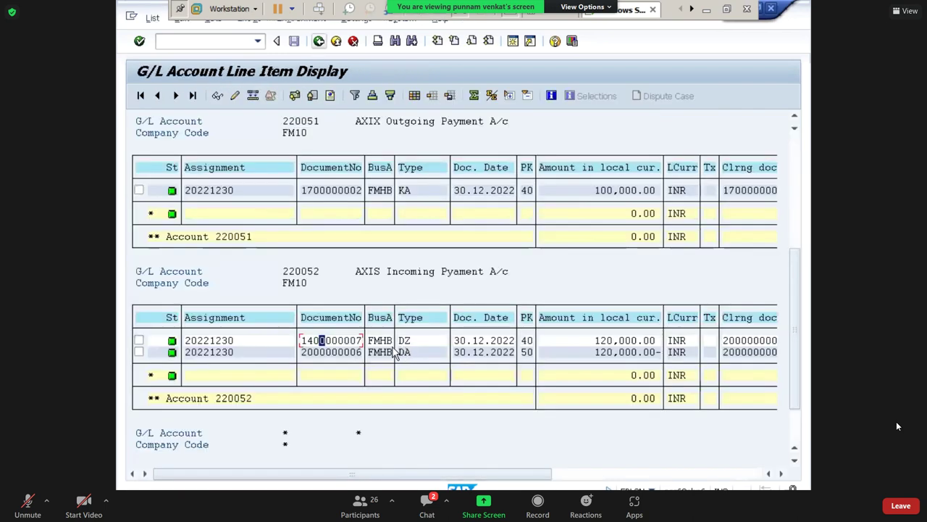
pyautogui.doubleClick(341, 353)
pyautogui.click(176, 96)
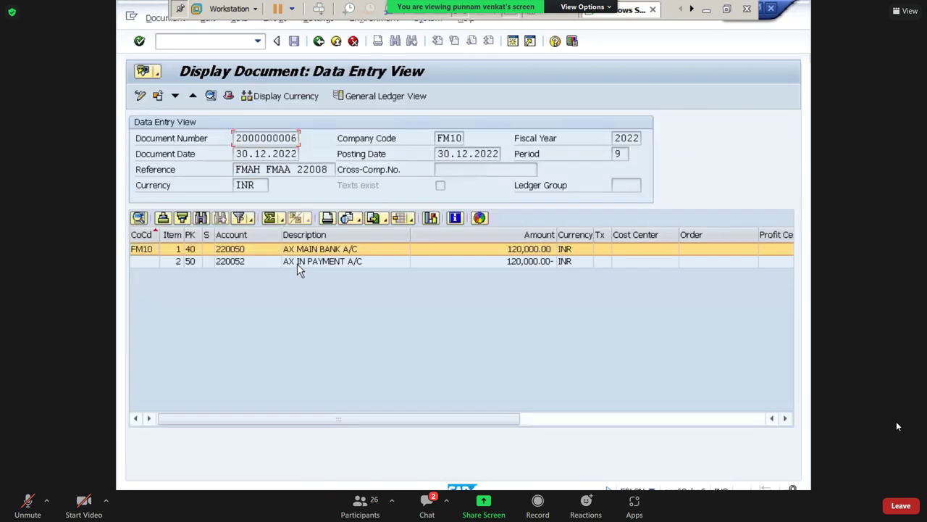
pyautogui.click(297, 263)
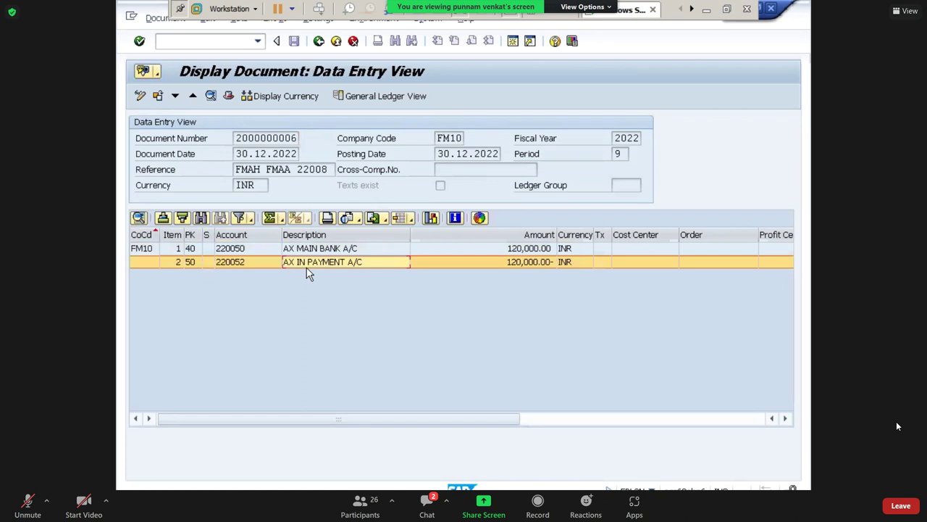
pyautogui.click(319, 249)
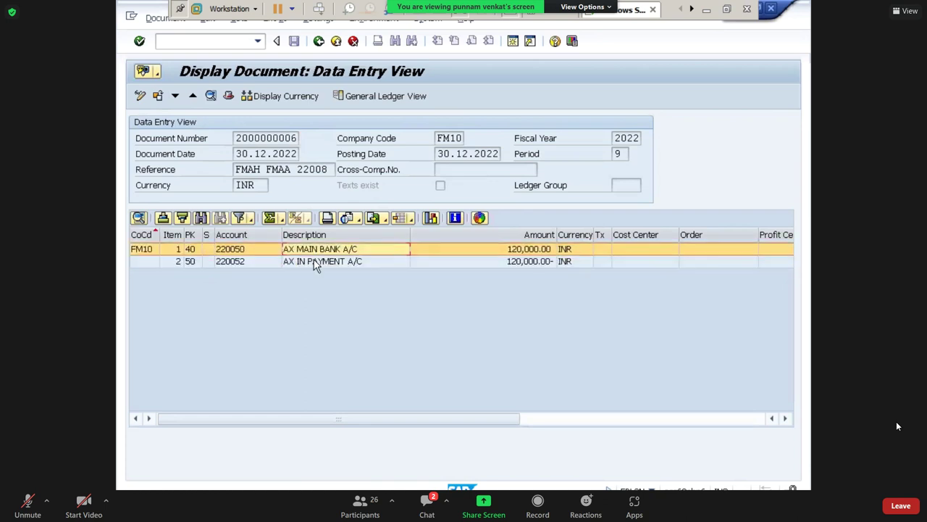
pyautogui.click(316, 263)
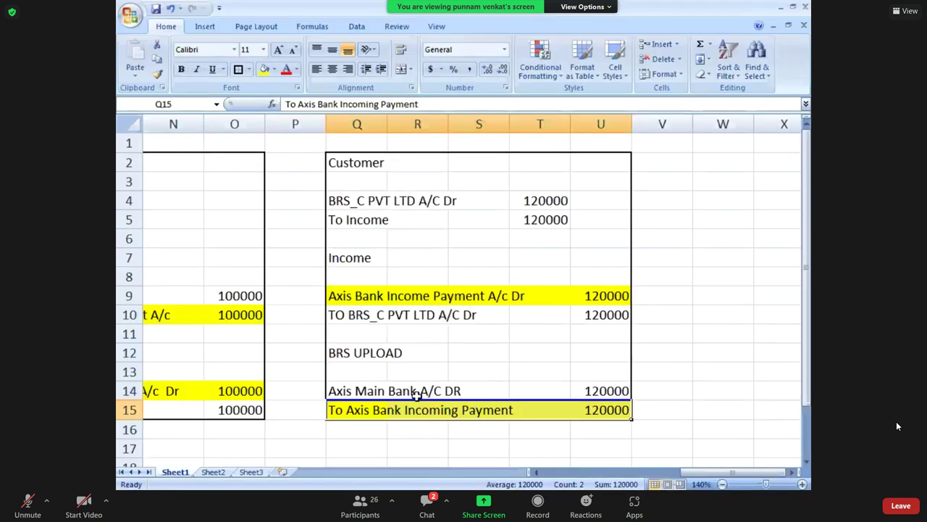
pyautogui.click(418, 395)
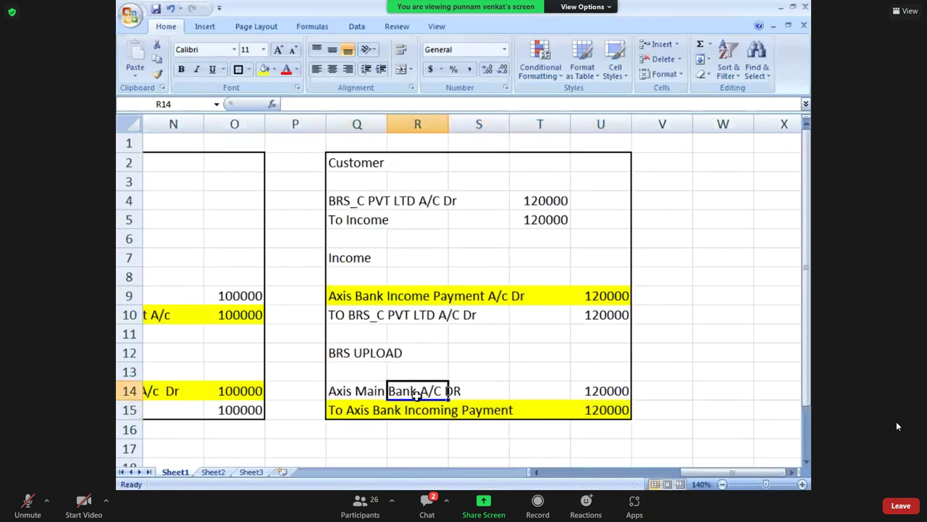
# Step through the Axis Main Bank A/C DR and To Axis Bank Incoming Payment entries in Excel.
pyautogui.press('Down')
pyautogui.press('Left')
pyautogui.press('Up')
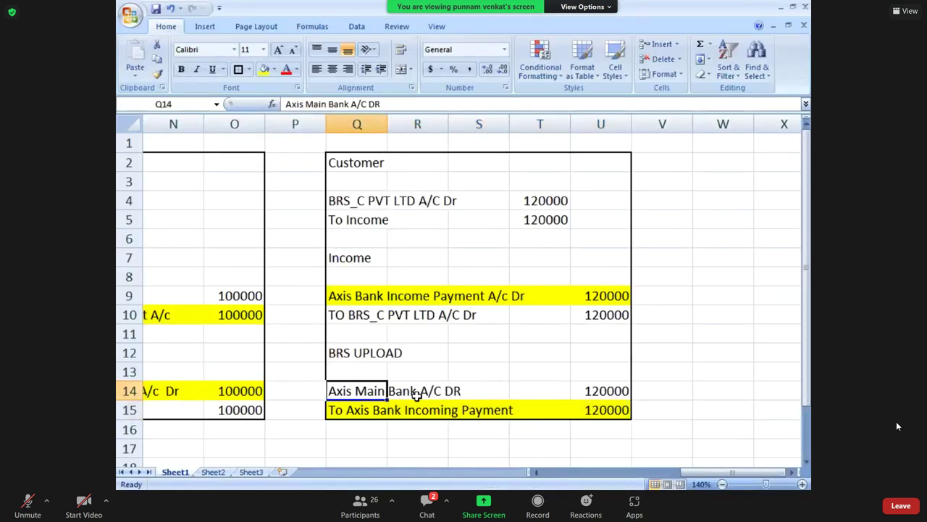
pyautogui.press('Right')
pyautogui.press('Right')
# Switch to SAP and go back to the G/L Account Line Item Display.
pyautogui.hotkey('alt', 'Tab')
pyautogui.hotkey('shift', 'Tab')
pyautogui.hotkey('shift', 'Tab')
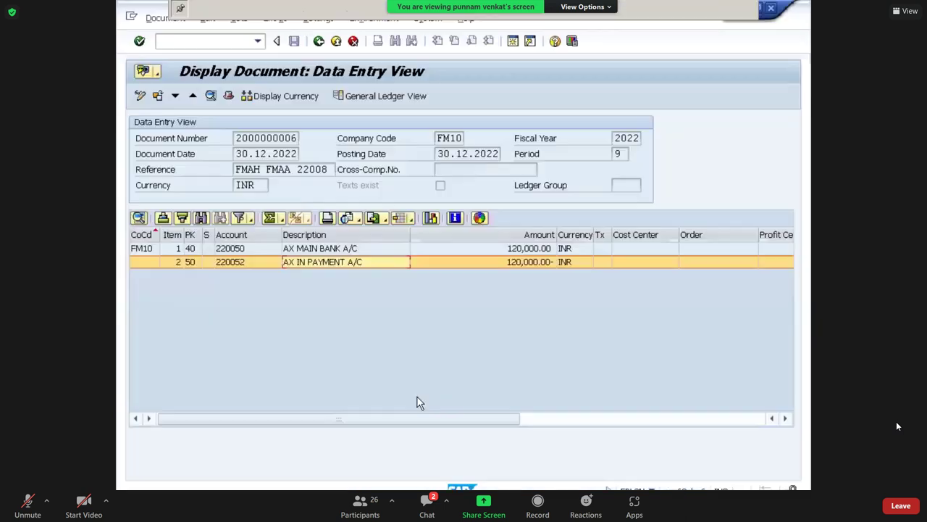
pyautogui.click(319, 41)
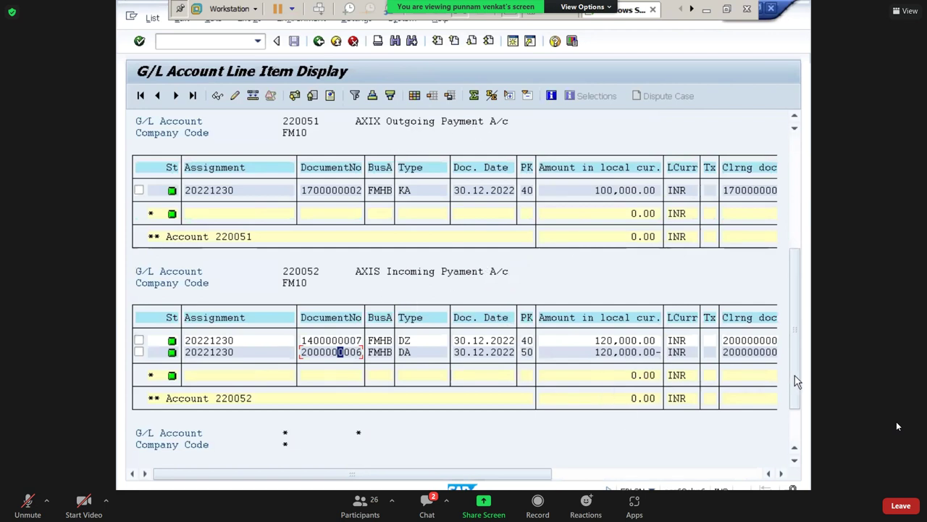
pyautogui.moveTo(799, 290); pyautogui.dragTo(799, 240)
# Open the Free Screen Recorder window from the system tray to view elapsed time and file size.
pyautogui.scroll(3, 692, 226)
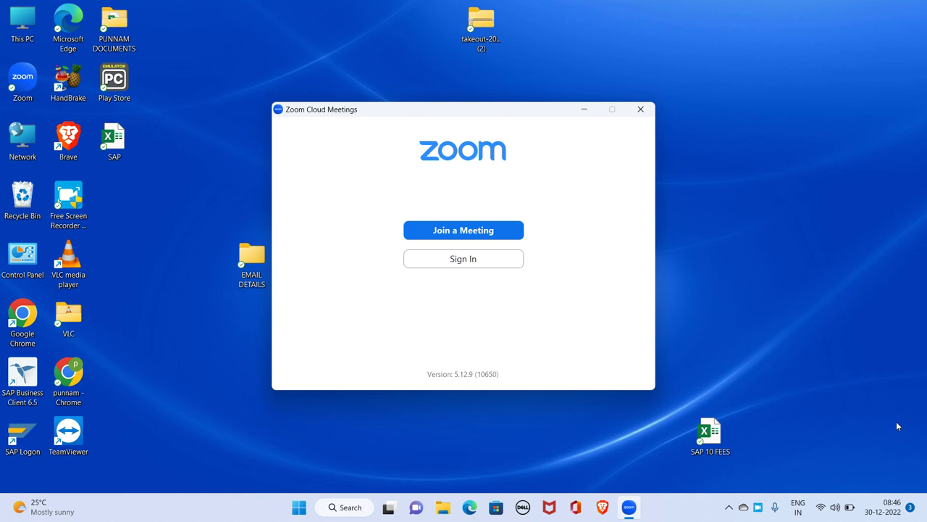
pyautogui.click(758, 507)
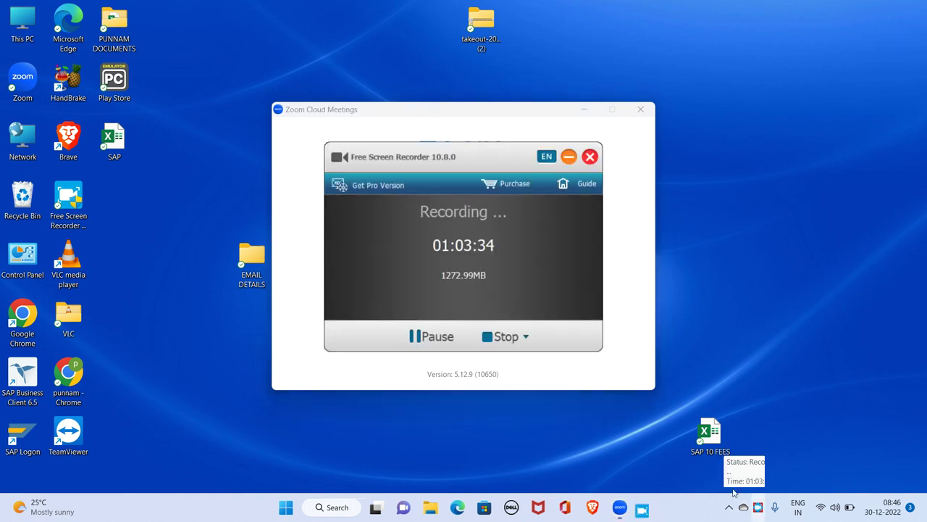